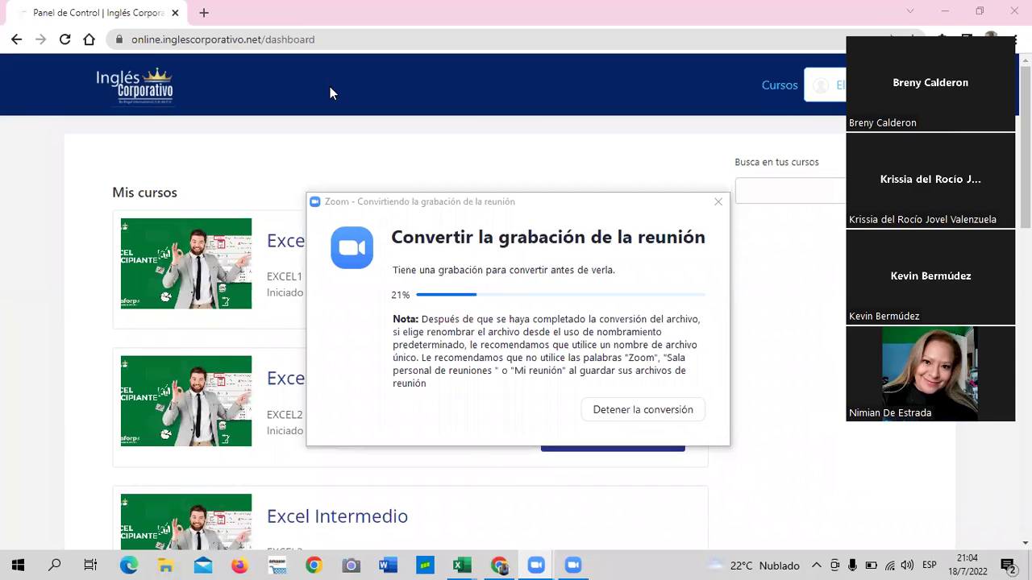
Step: Return to the course list and open the Excel Intermedio course
left_click(774, 261)
left_click(342, 386)
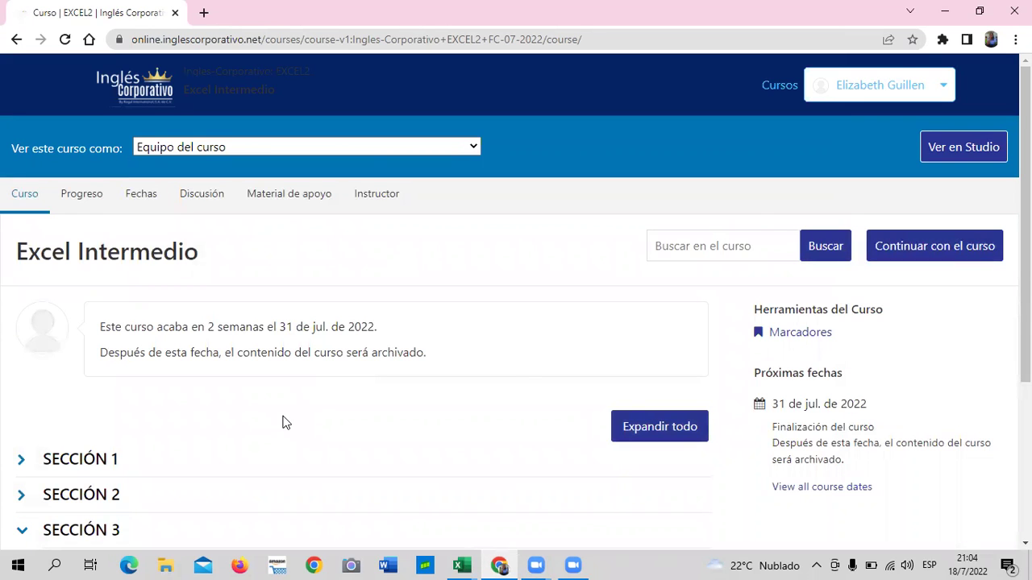
Step: Open Sección 3's 3.1 Validación de datos unit, then switch to 3.0 Objetivo de la lección
scroll(102, 386, "down", 2)
left_click(161, 415)
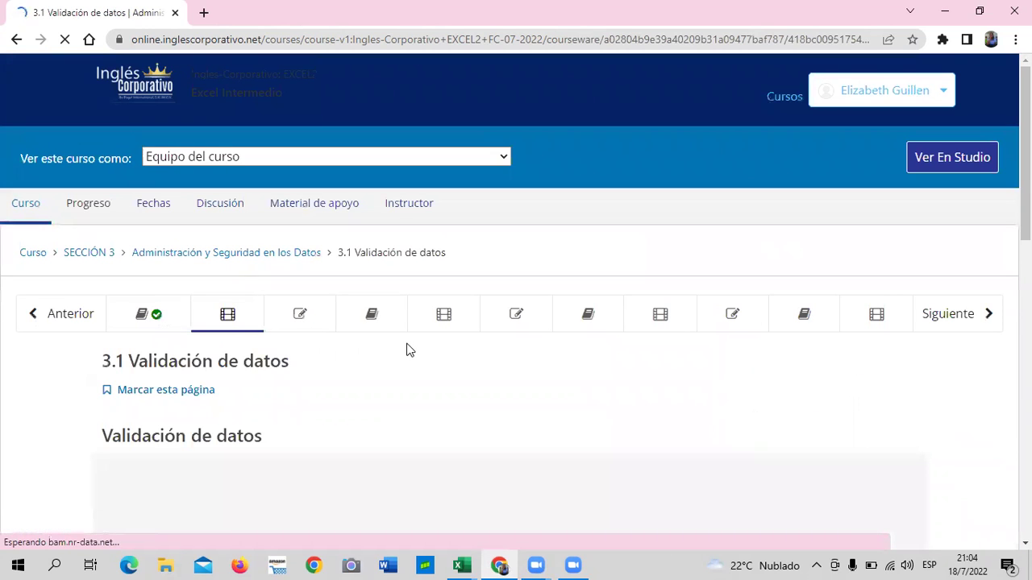
scroll(433, 420, "down", 2)
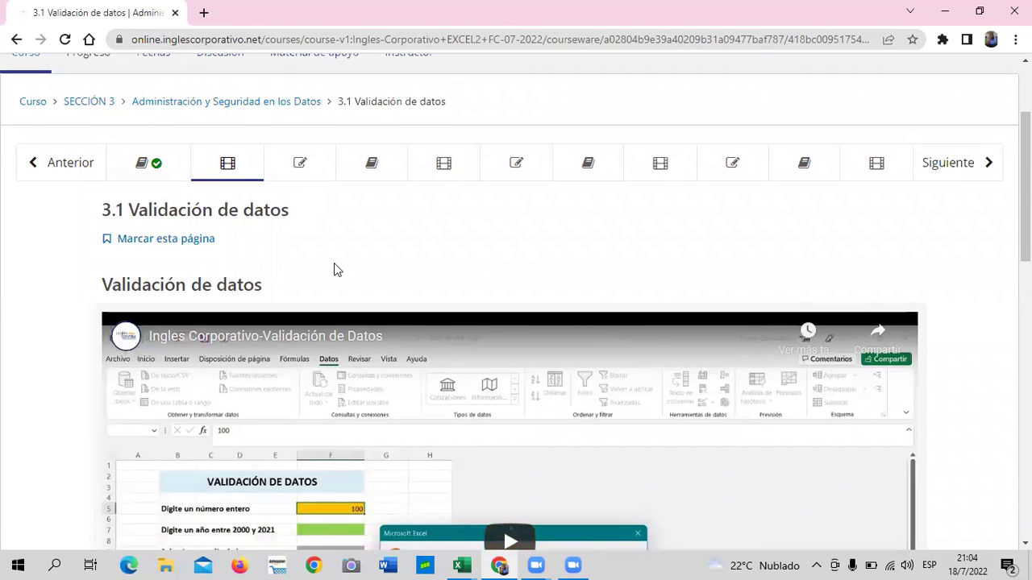
left_click(173, 166)
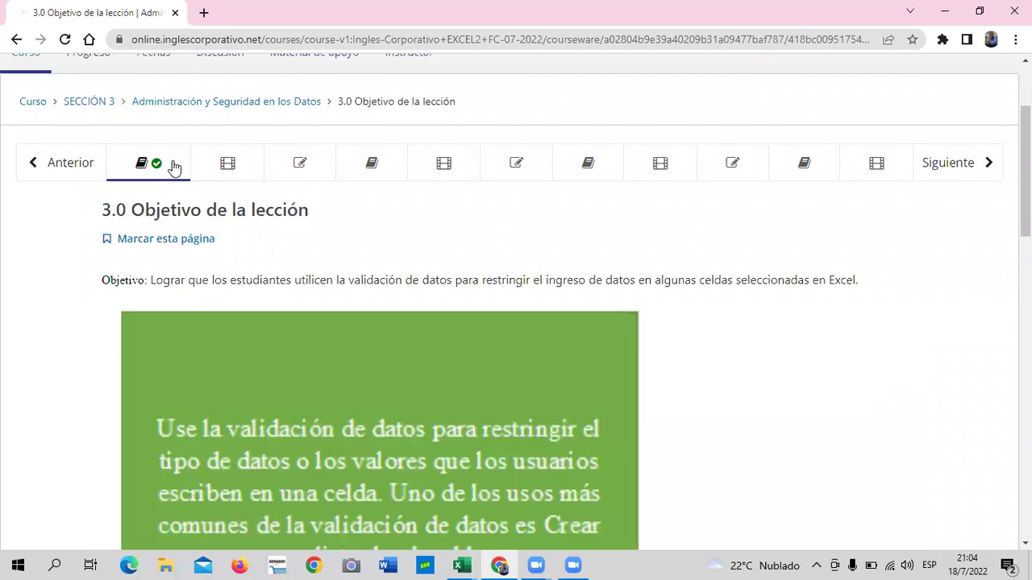
scroll(702, 364, "down", 2)
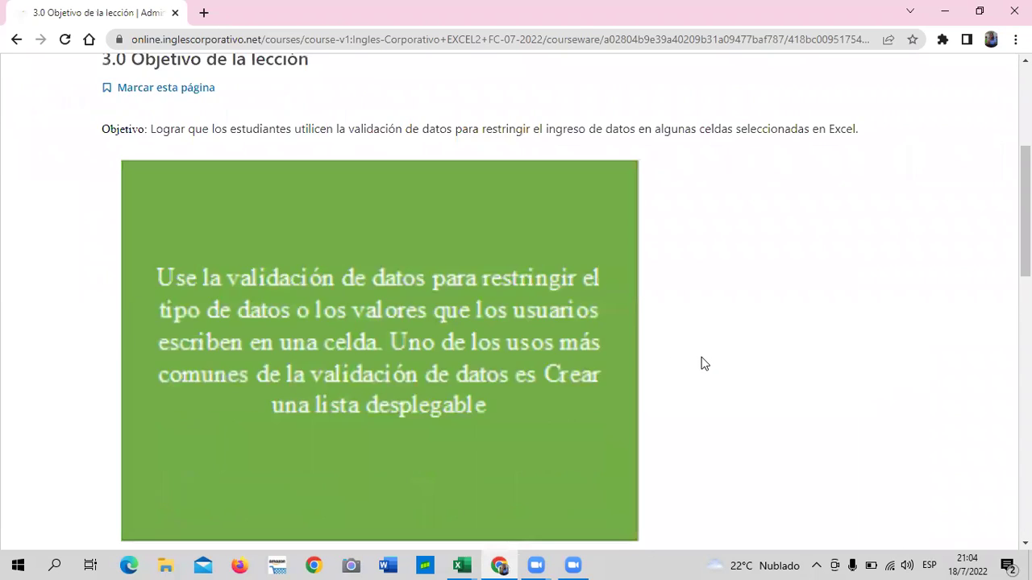
scroll(701, 364, "down", 3)
scroll(702, 364, "down", 2)
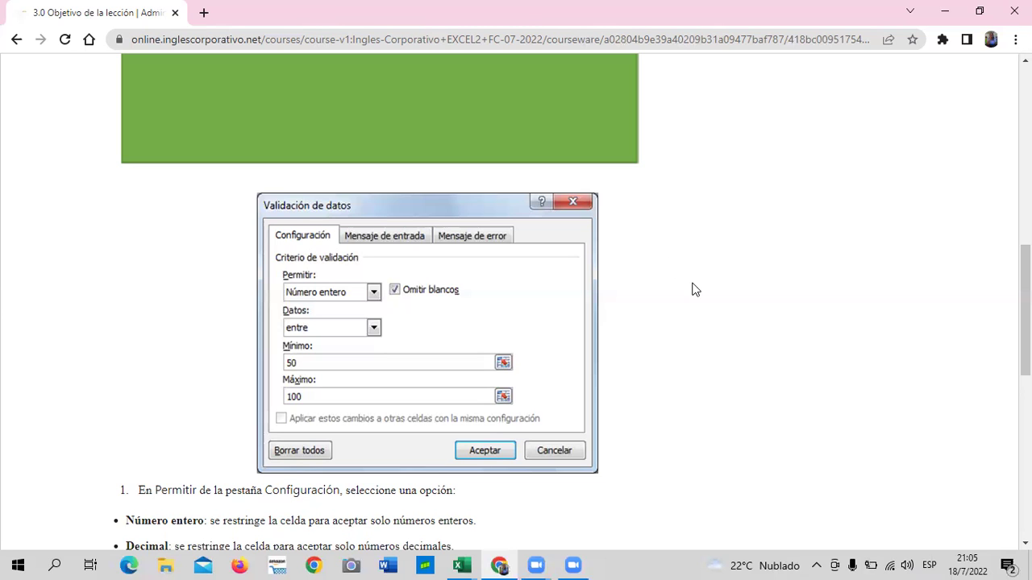
scroll(695, 287, "up", 6)
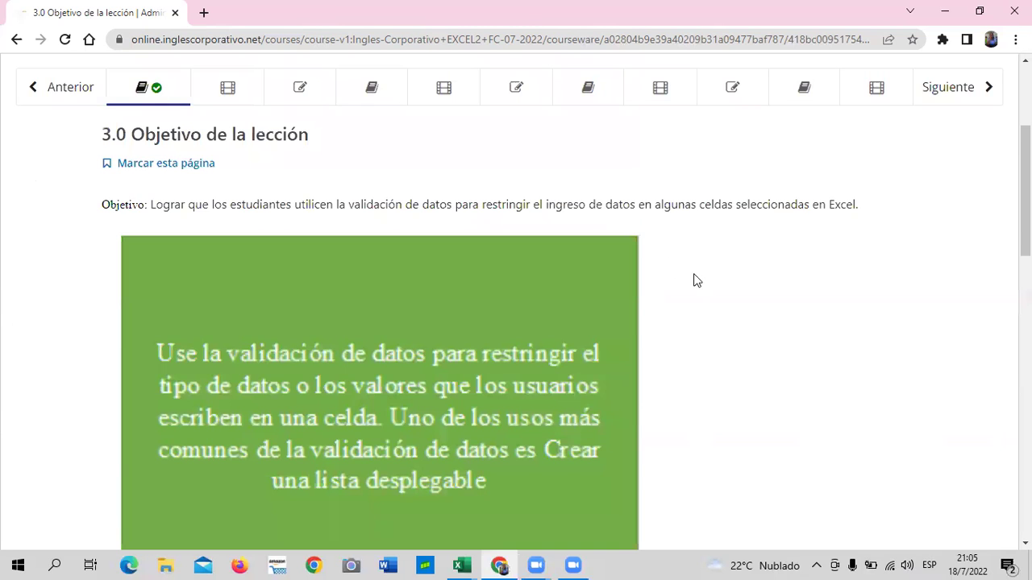
scroll(696, 280, "up", 3)
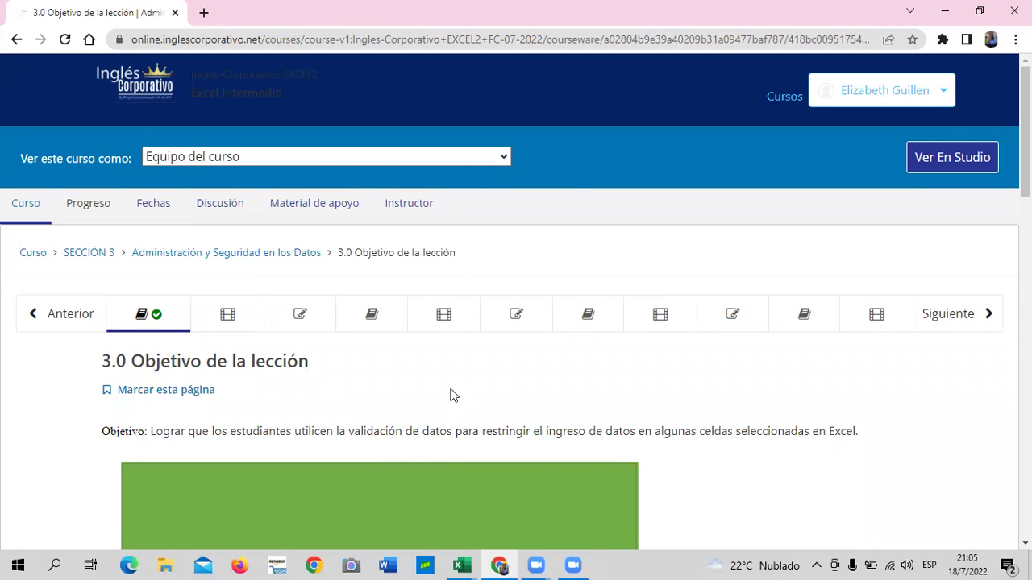
scroll(451, 389, "down", 1)
scroll(450, 390, "down", 1)
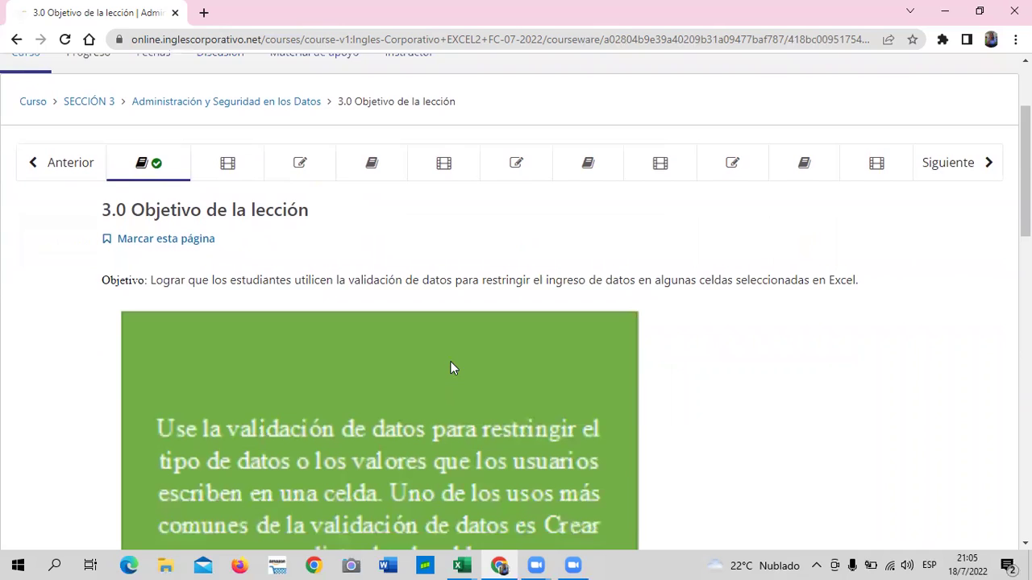
scroll(437, 342, "down", 7)
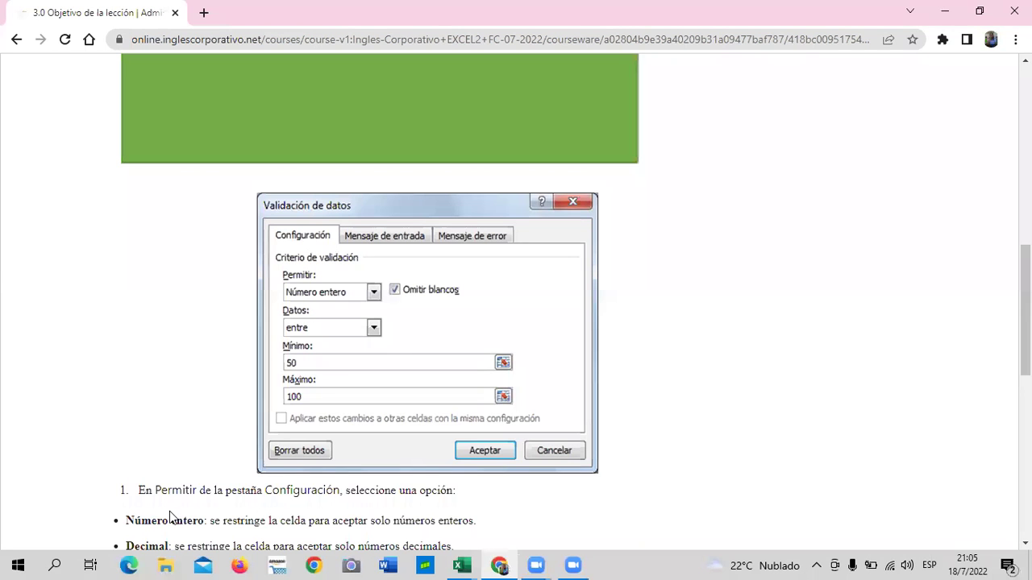
scroll(169, 511, "up", 3)
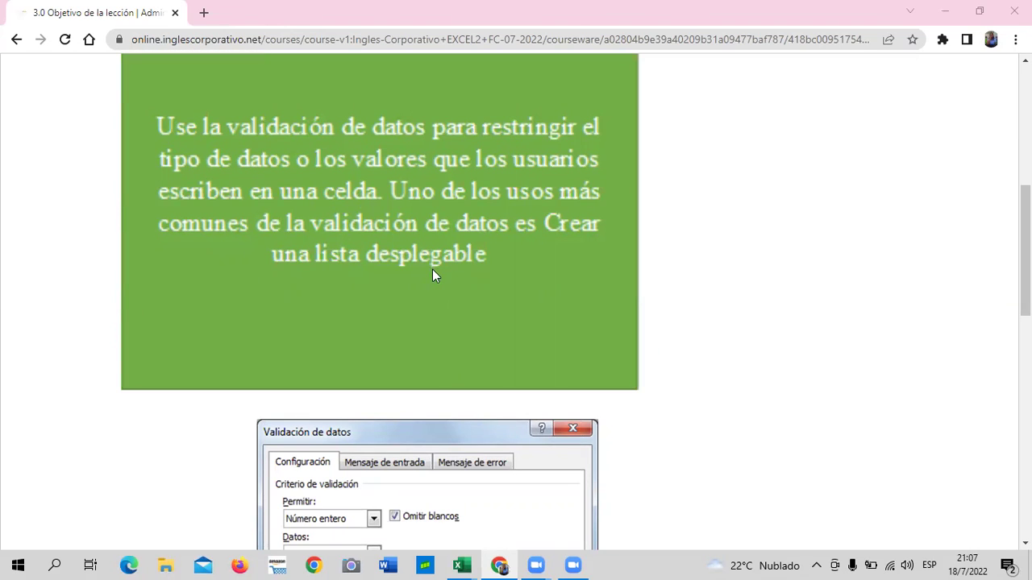
scroll(97, 262, "up", 5)
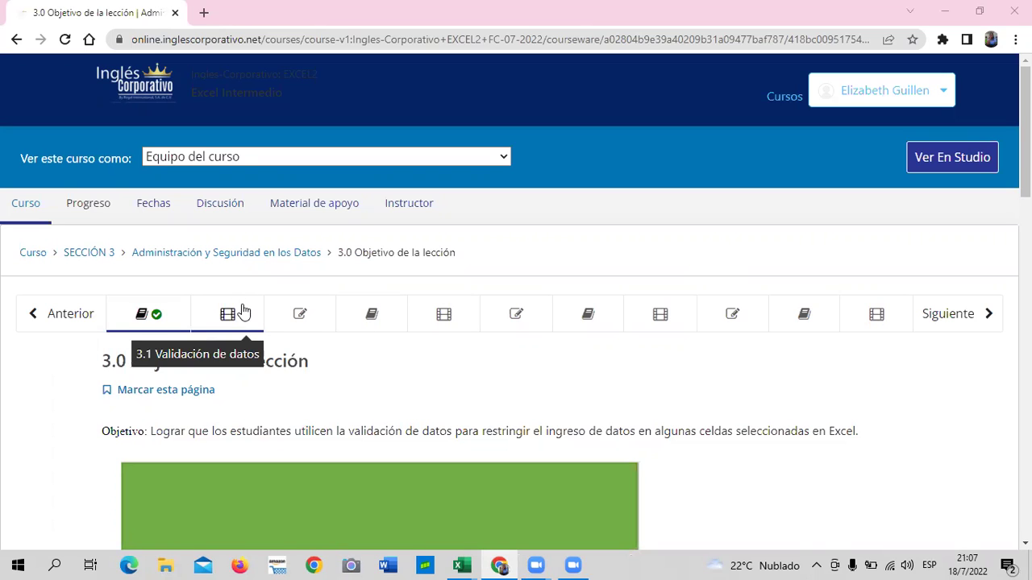
scroll(243, 312, "down", 1)
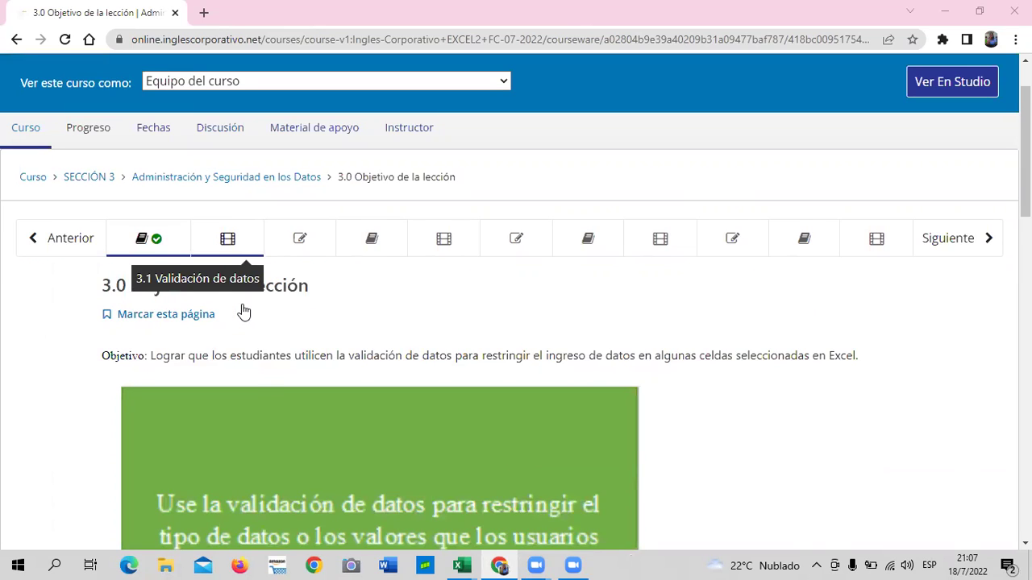
scroll(245, 312, "down", 1)
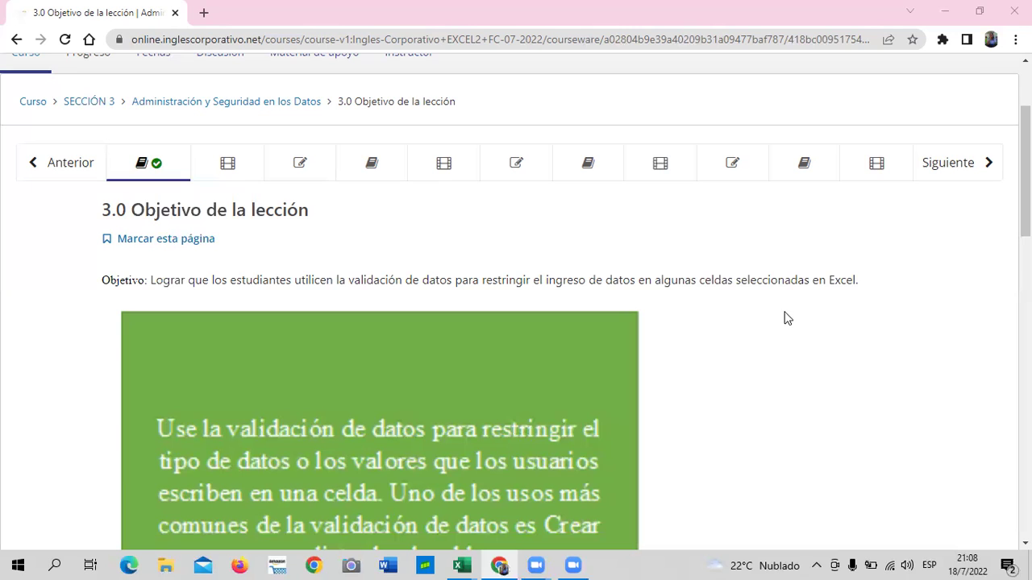
scroll(787, 319, "down", 1)
scroll(787, 319, "down", 3)
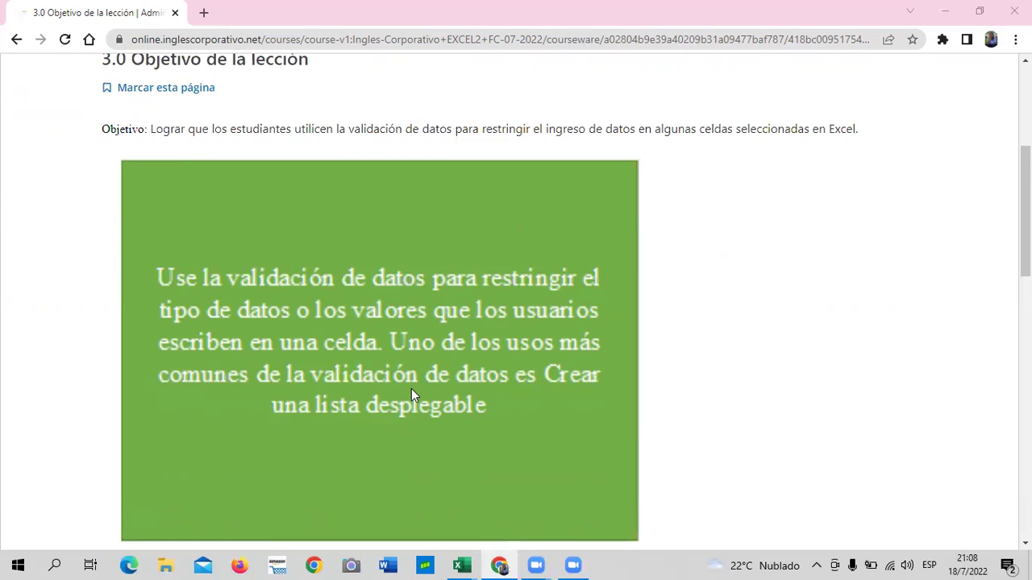
scroll(411, 394, "down", 2)
scroll(411, 392, "down", 2)
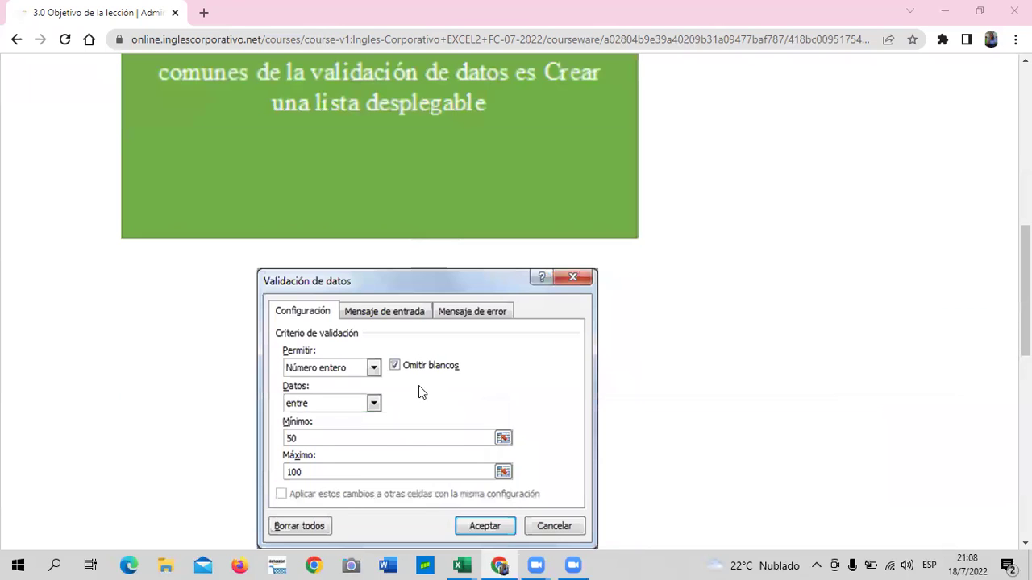
scroll(418, 387, "down", 2)
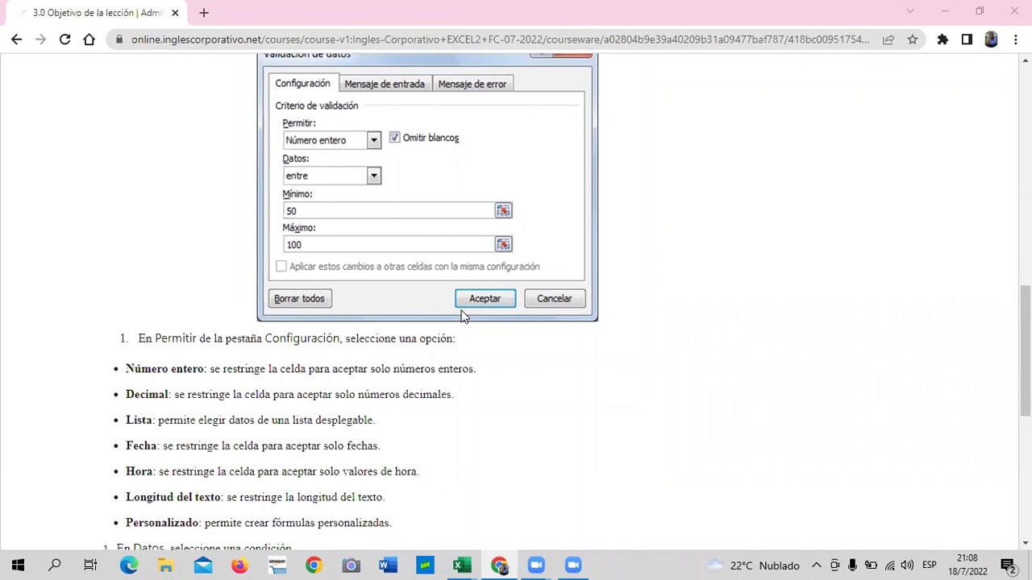
scroll(463, 316, "down", 1)
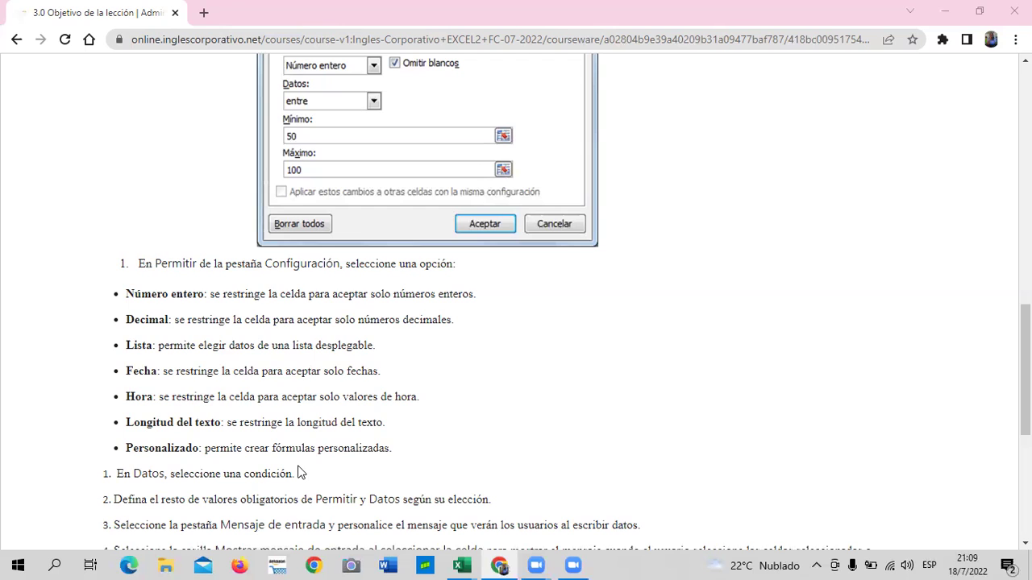
scroll(296, 467, "down", 1)
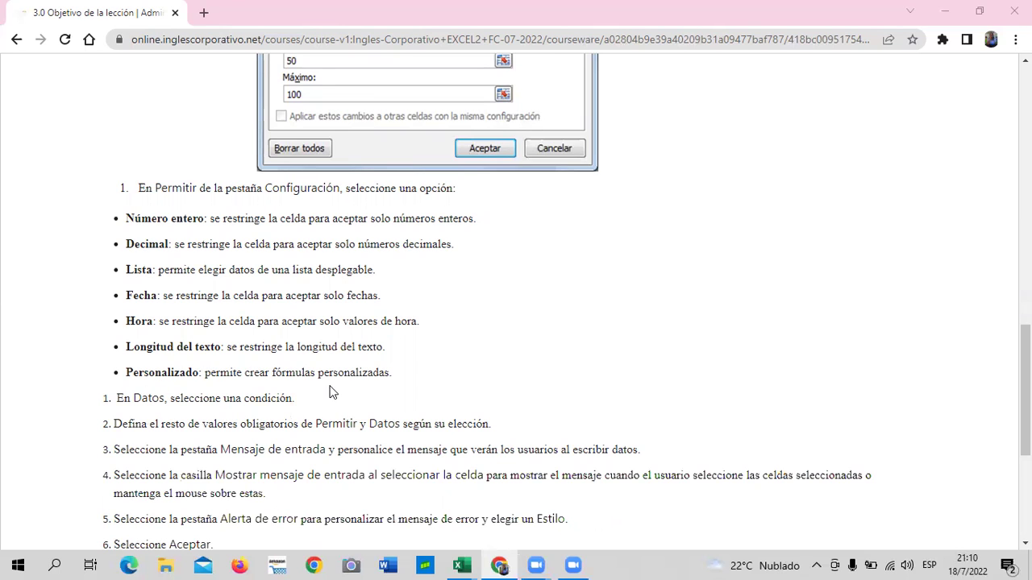
scroll(329, 392, "down", 1)
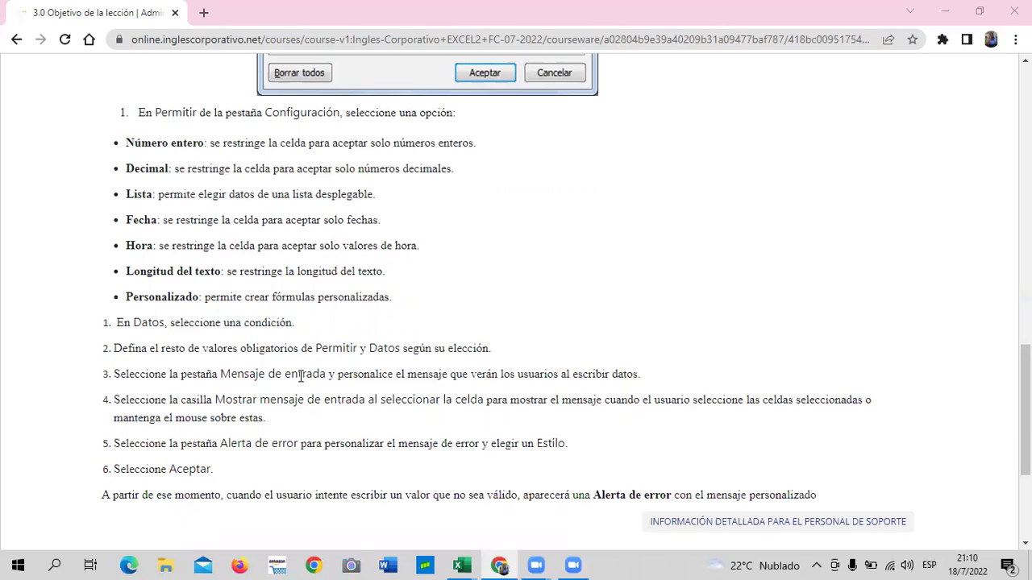
scroll(216, 335, "up", 1)
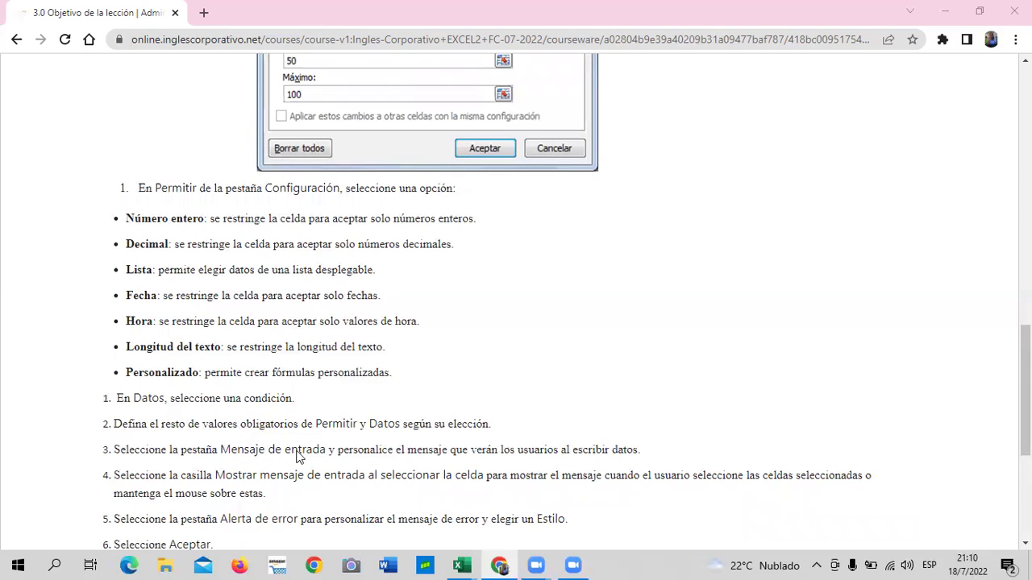
scroll(294, 467, "down", 2)
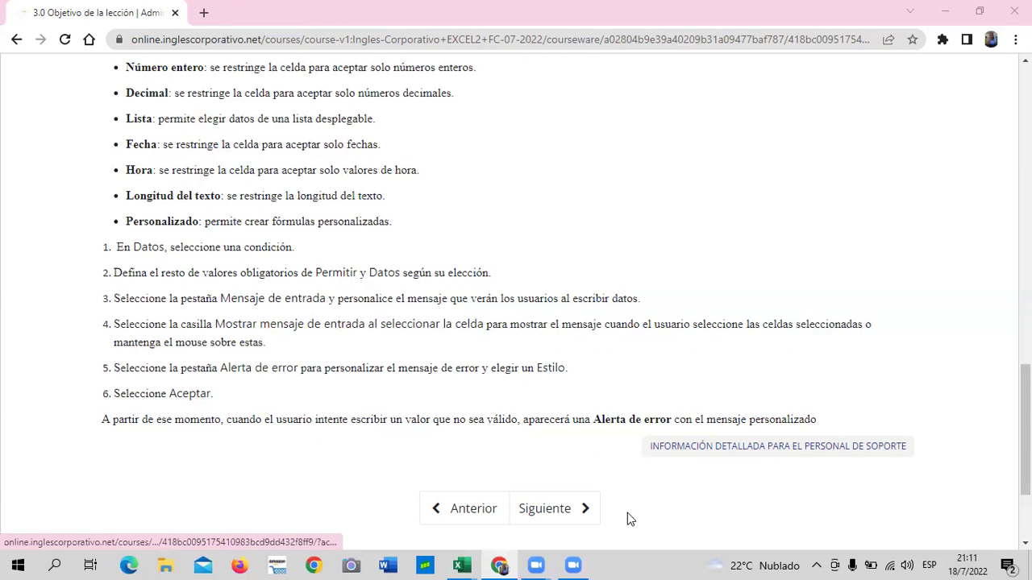
Step: Advance to 3.1 Validación de datos, open its practice-file link, and preview Excel's open workbooks
left_click(567, 514)
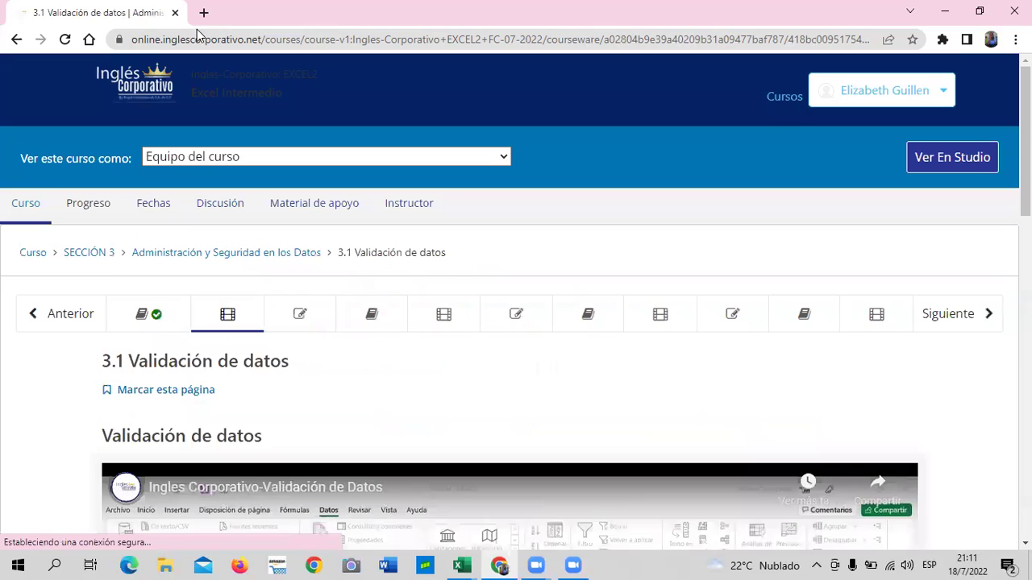
scroll(275, 449, "down", 3)
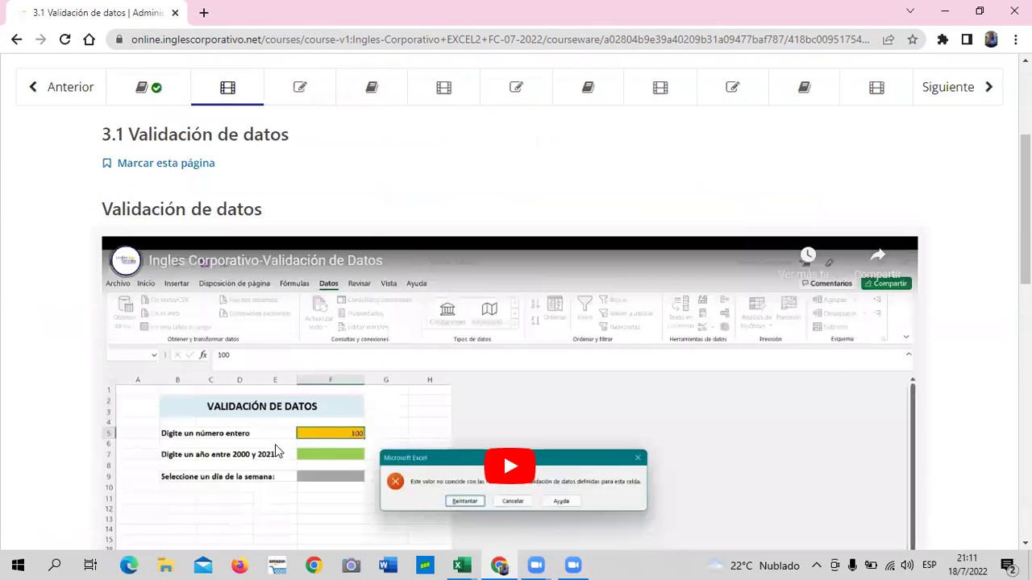
scroll(274, 447, "down", 4)
scroll(255, 450, "down", 3)
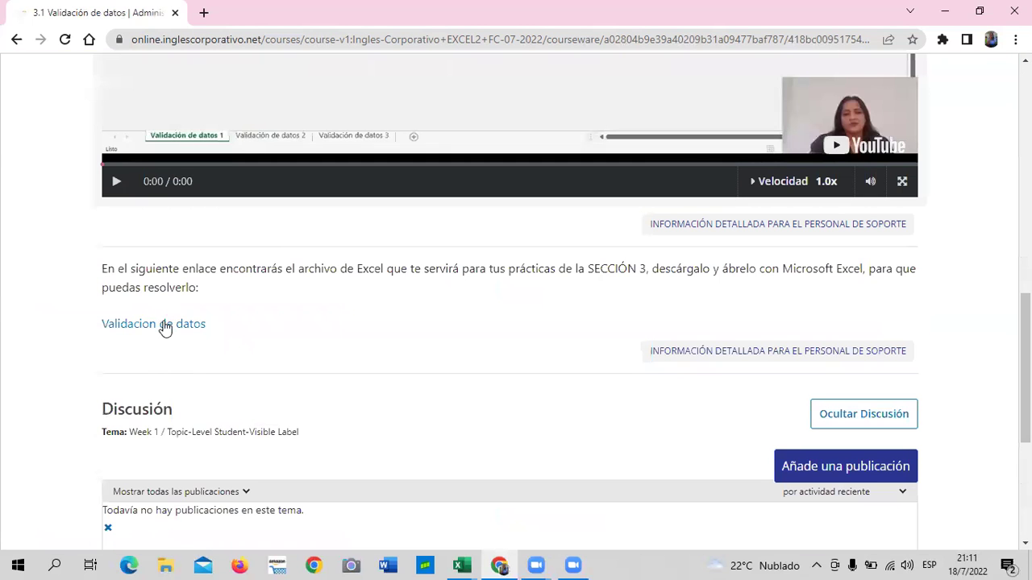
left_click(164, 328)
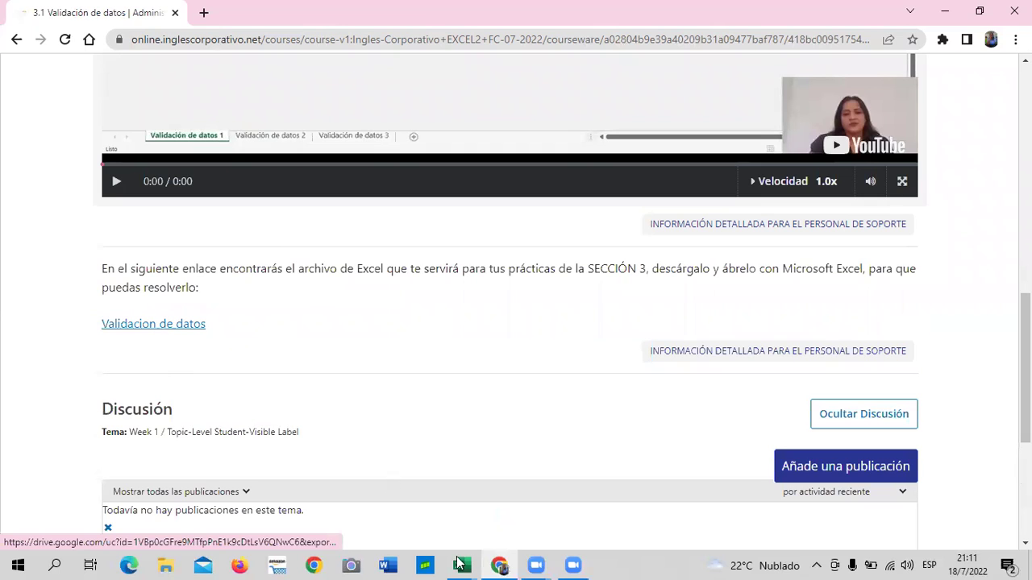
left_click(458, 563)
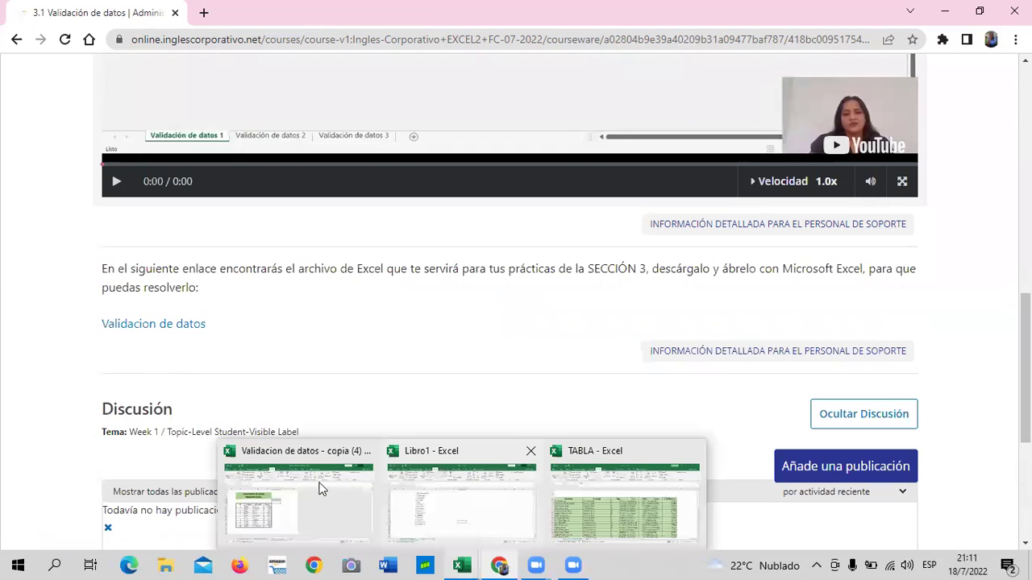
Step: Close the TABLA workbook, choosing No guardar to discard its changes
left_click(696, 451)
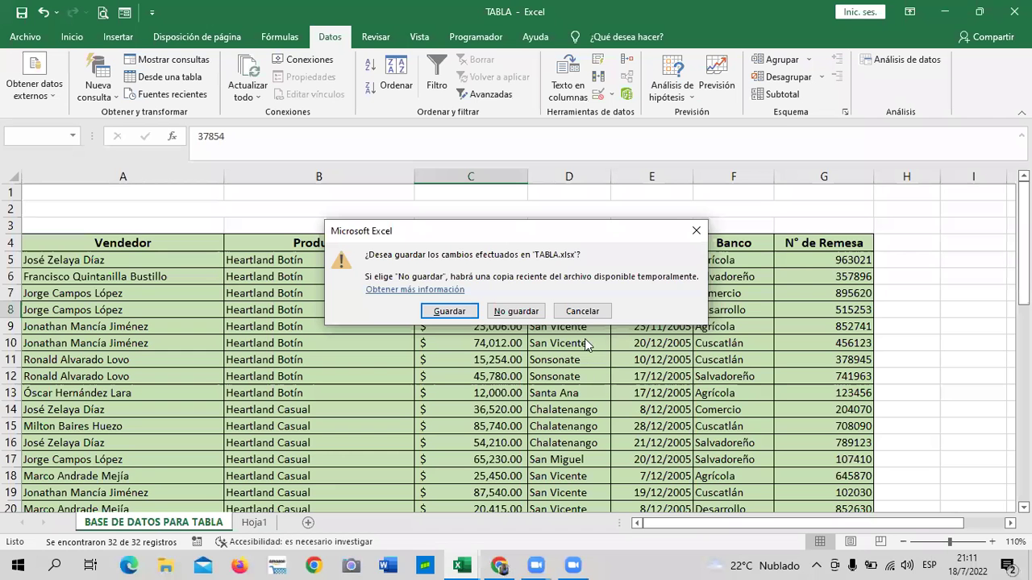
left_click(520, 312)
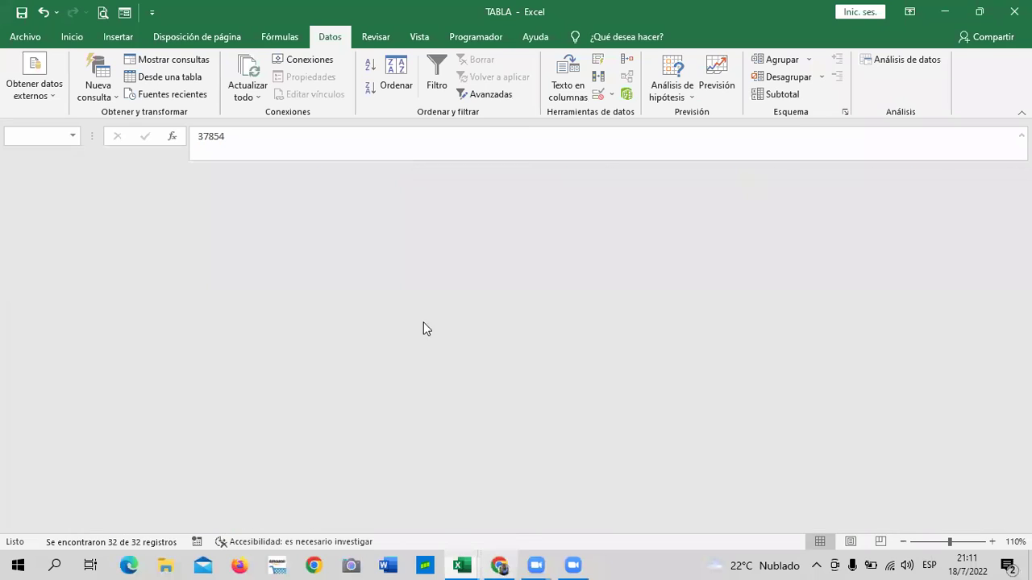
scroll(467, 353, "up", 5)
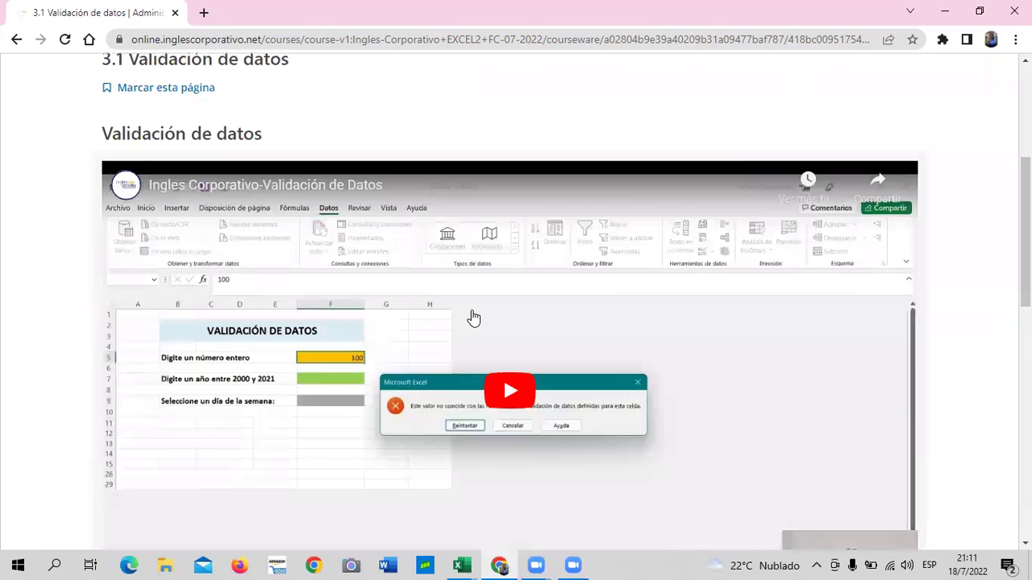
mouse_move(509, 346)
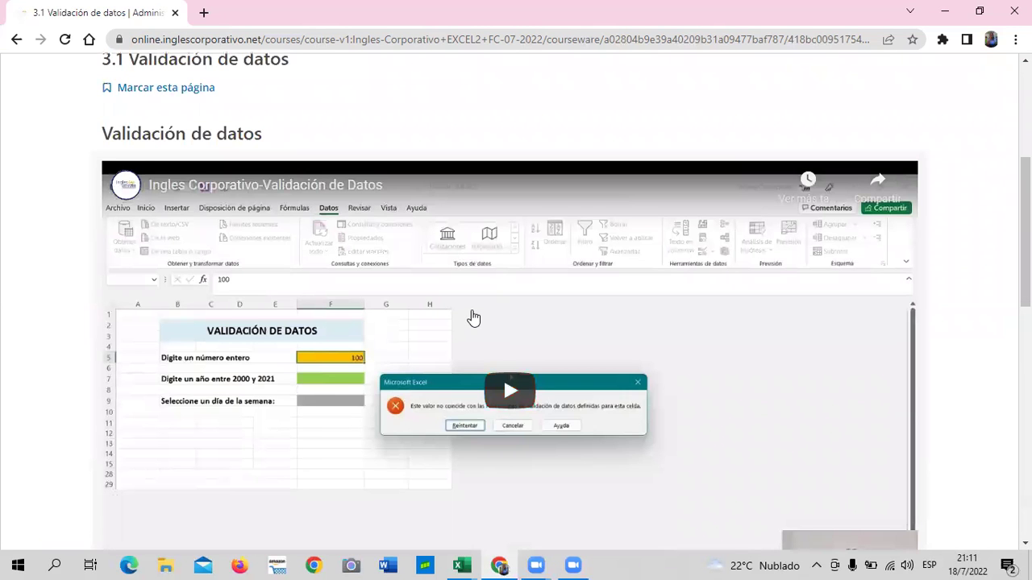
Step: Start playing the Validación de datos lesson video
left_click(506, 385)
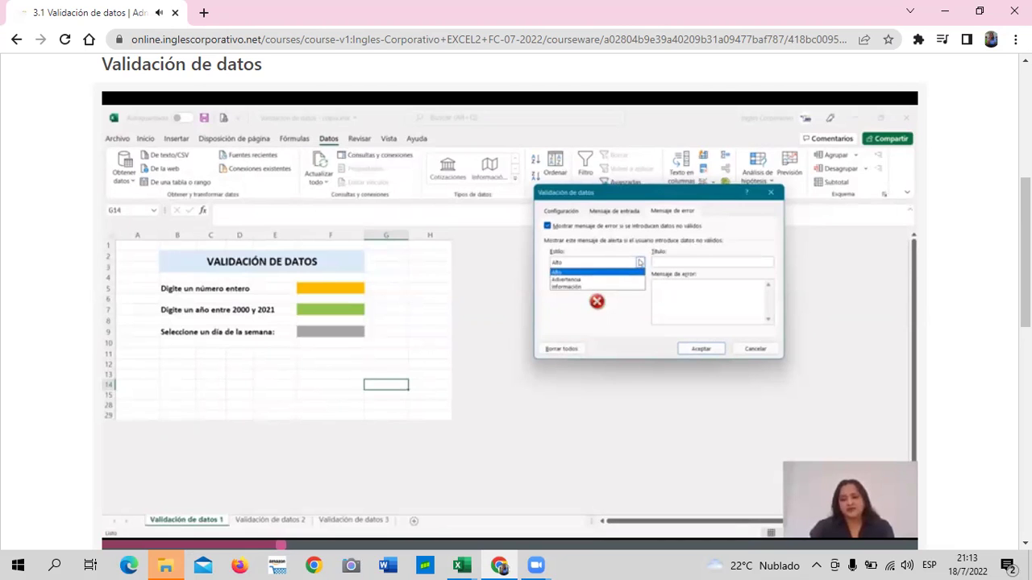
Step: Watch the lesson video through to its end screen, nudging the page as needed
scroll(868, 384, "up", 1)
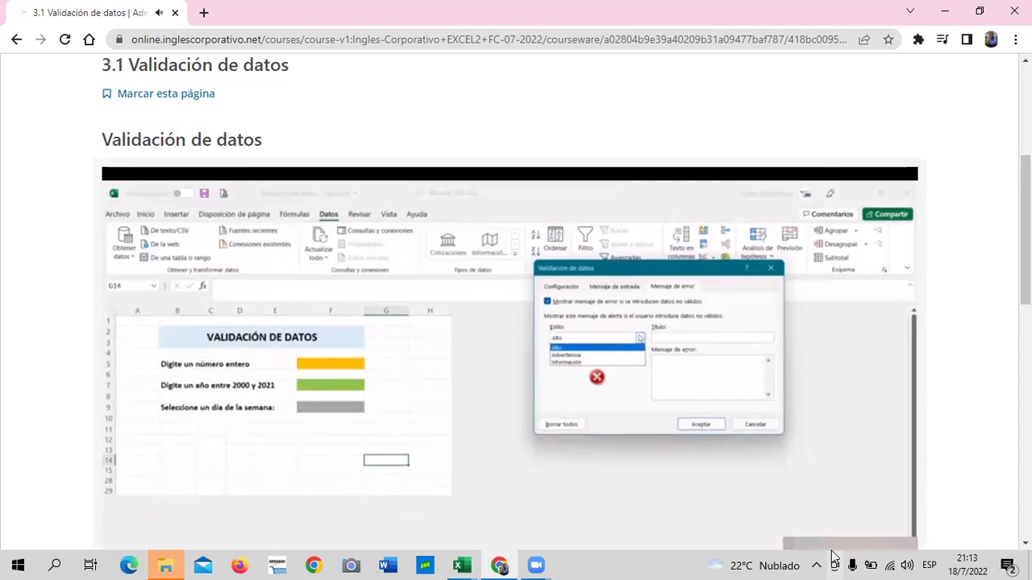
mouse_move(871, 566)
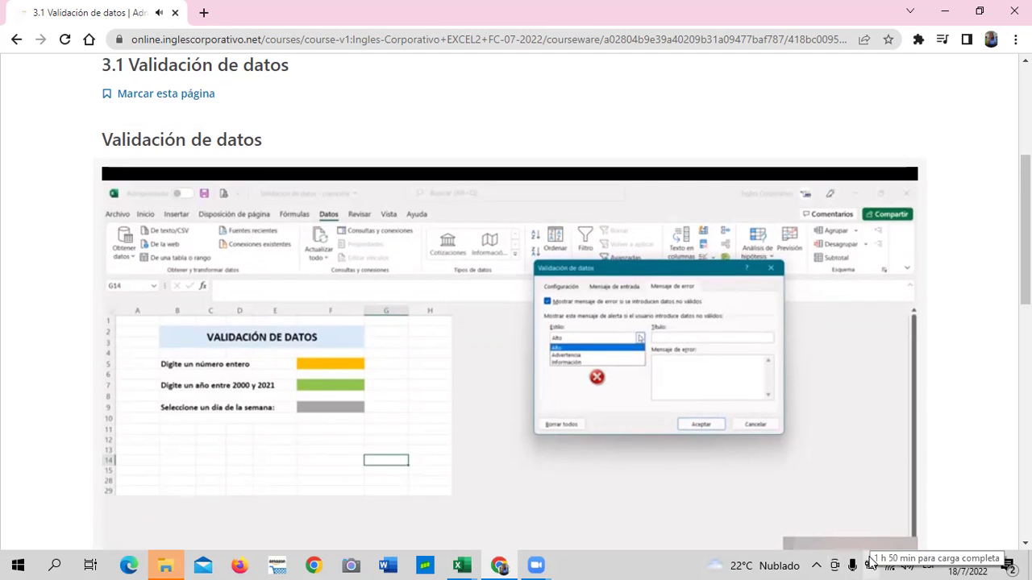
scroll(710, 527, "down", 1)
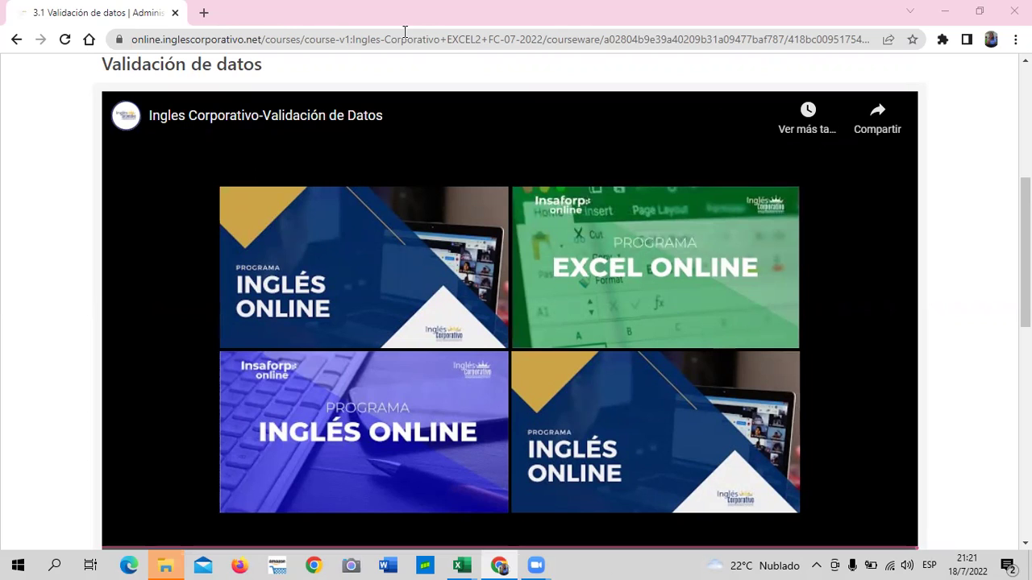
Step: Scroll up and down the lesson page around the finished 8:07 video
mouse_move(510, 338)
scroll(339, 387, "down", 2)
scroll(228, 451, "down", 1)
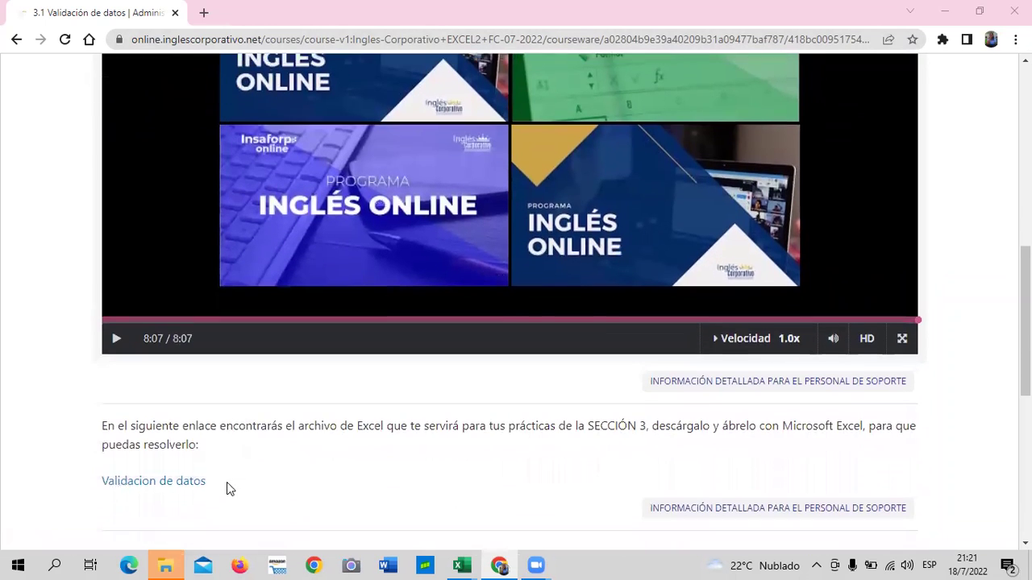
scroll(332, 337, "up", 4)
scroll(437, 506, "down", 2)
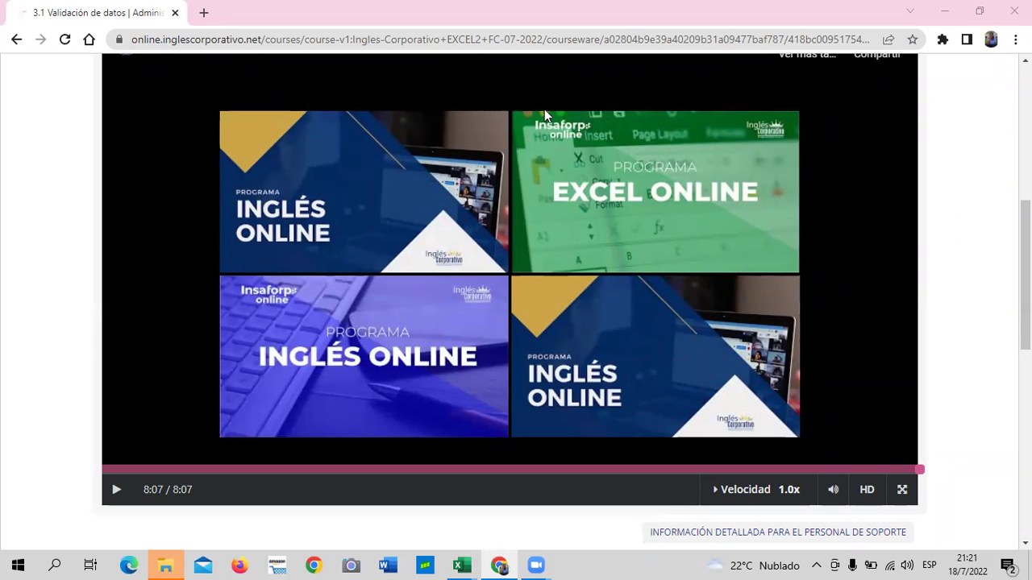
scroll(543, 201, "up", 2)
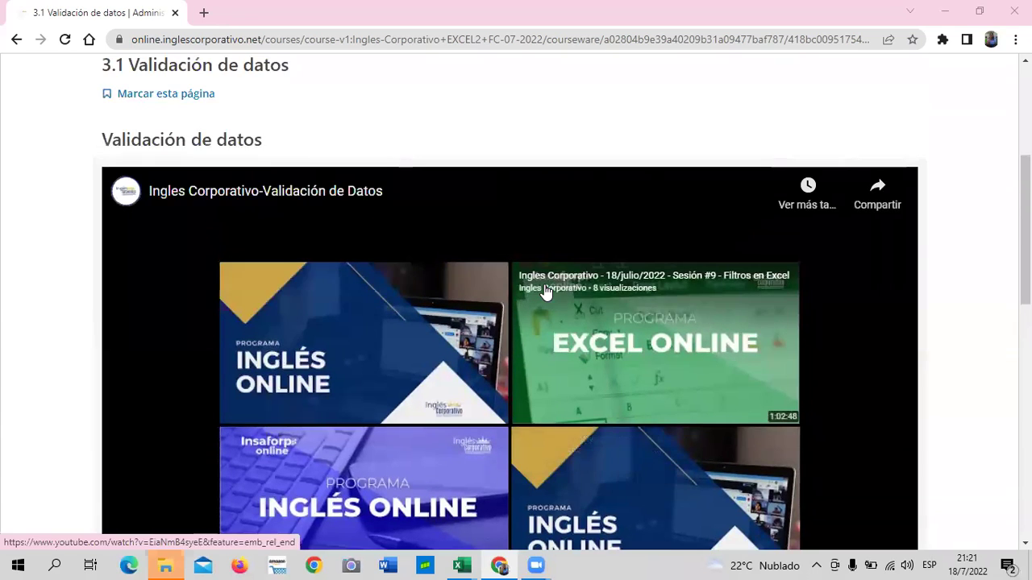
scroll(516, 274, "down", 1)
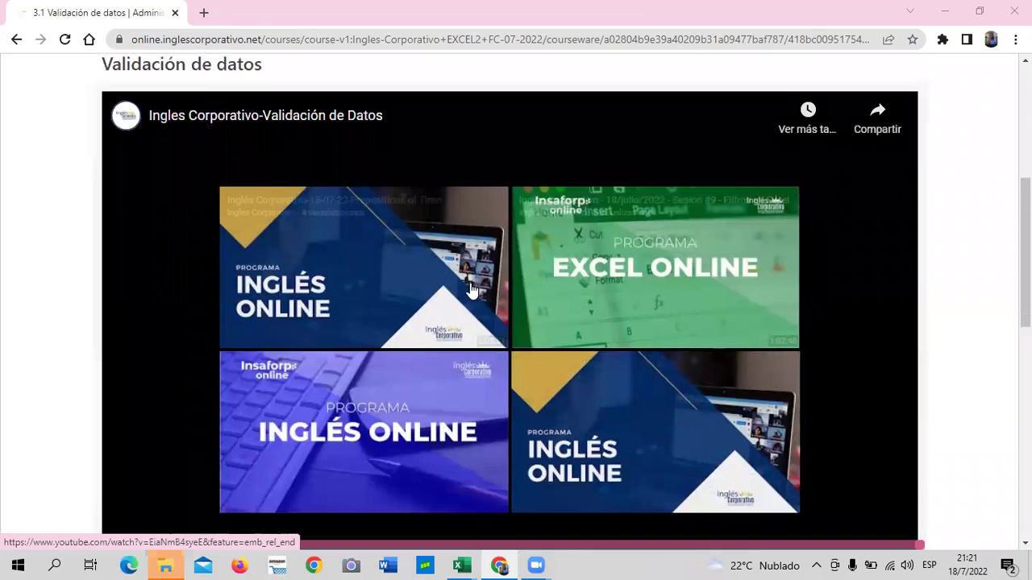
scroll(452, 484, "down", 1)
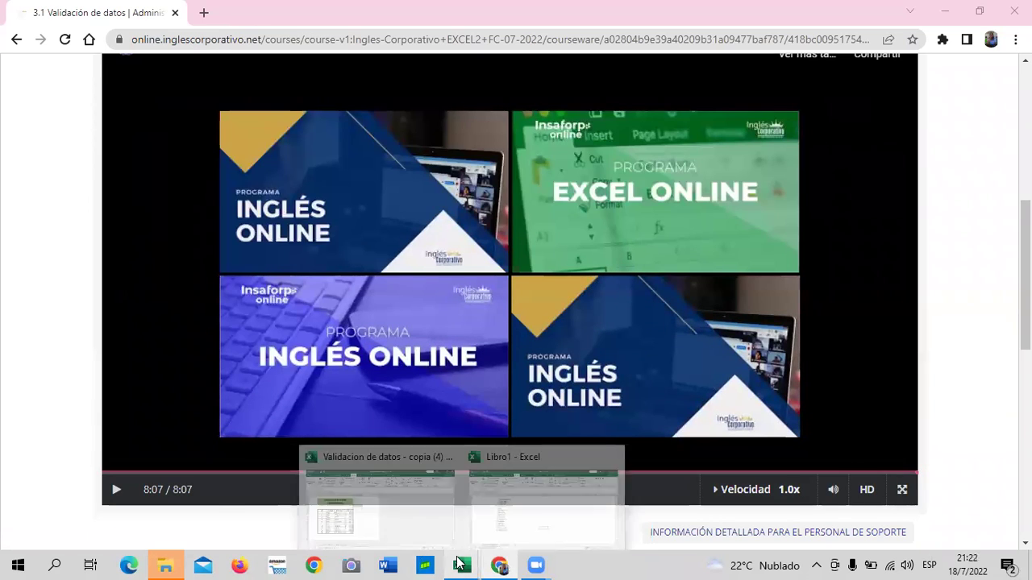
mouse_move(462, 566)
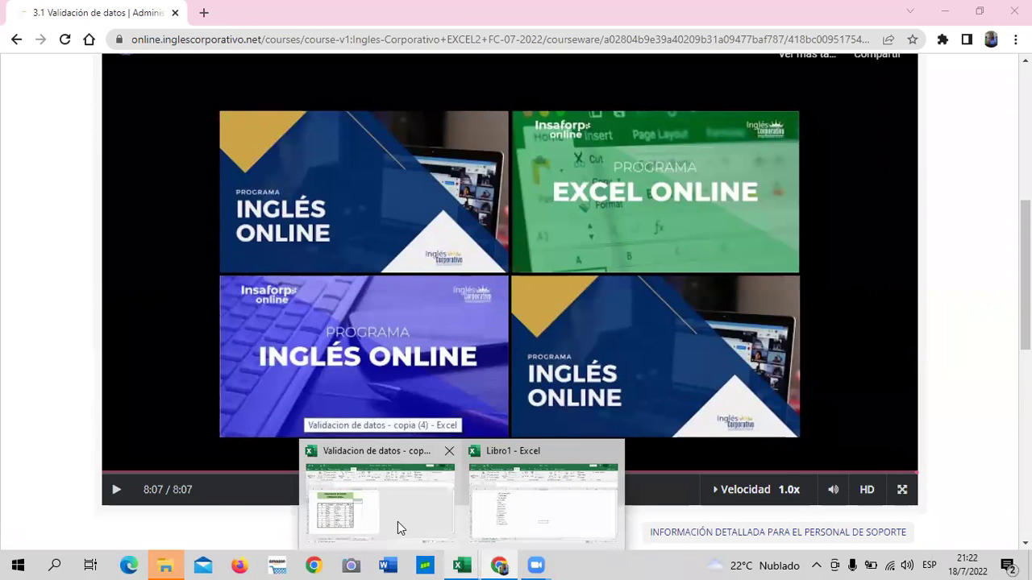
left_click(379, 492)
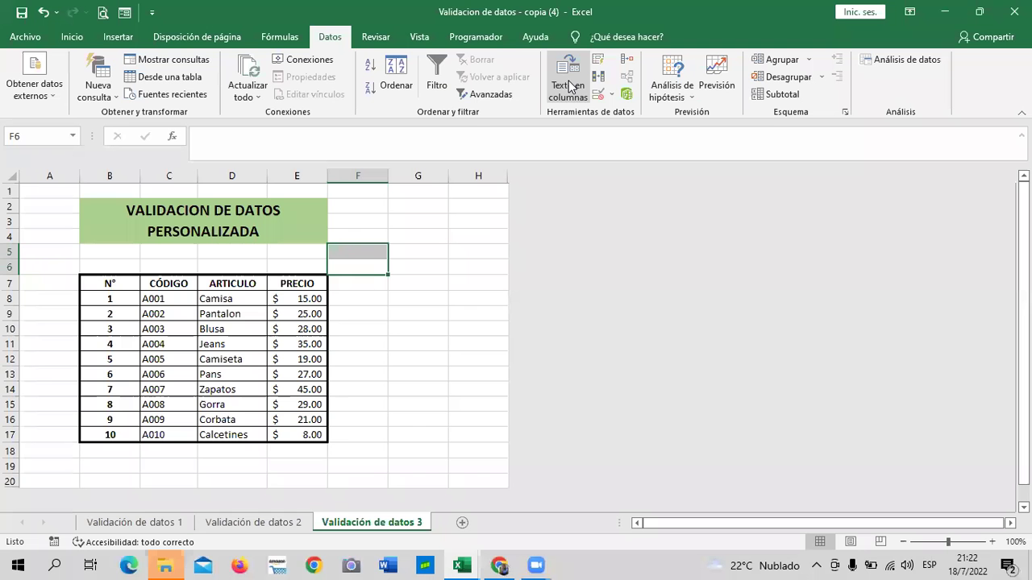
left_click(161, 522)
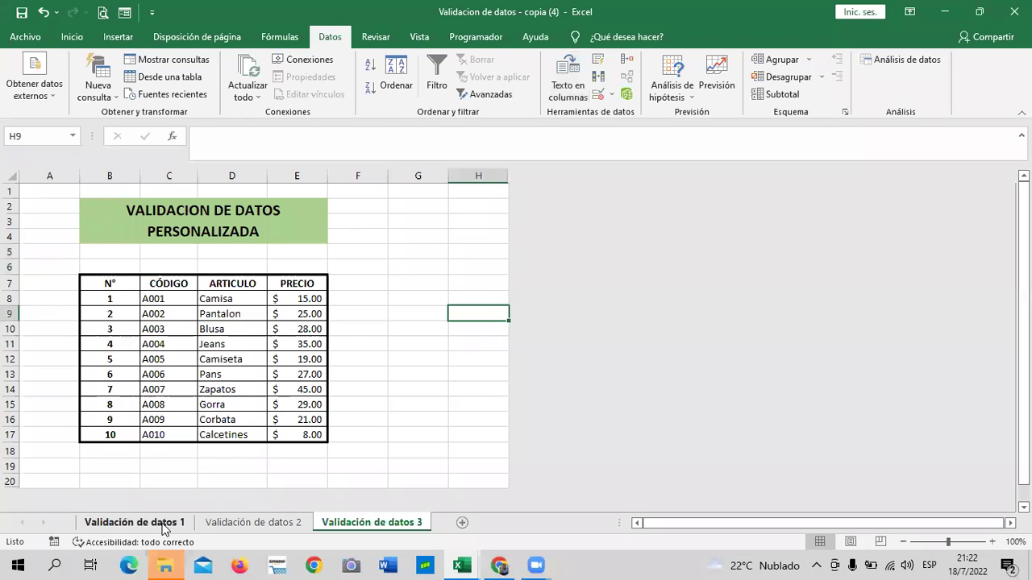
left_click(290, 524)
left_click(375, 523)
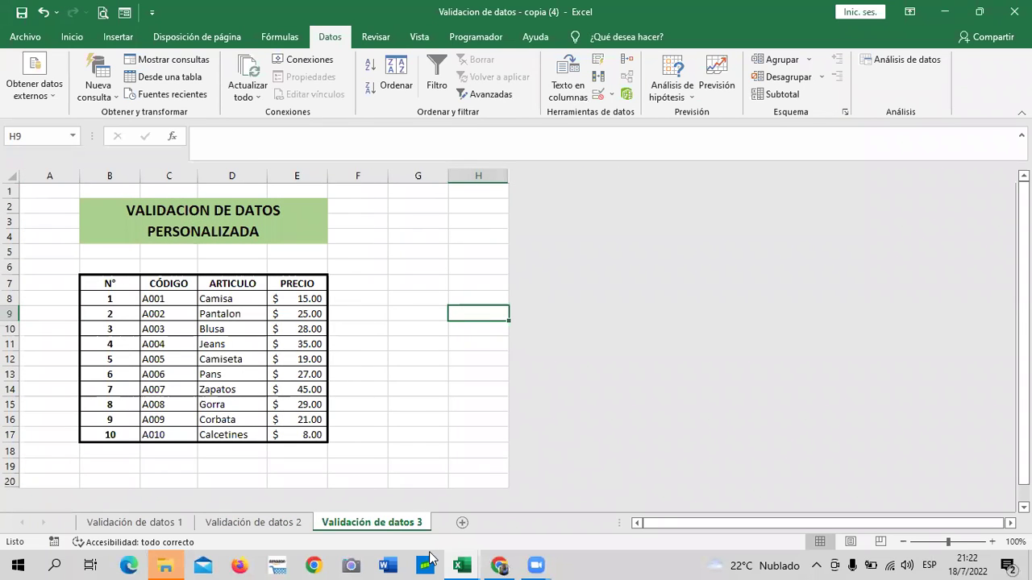
mouse_move(461, 566)
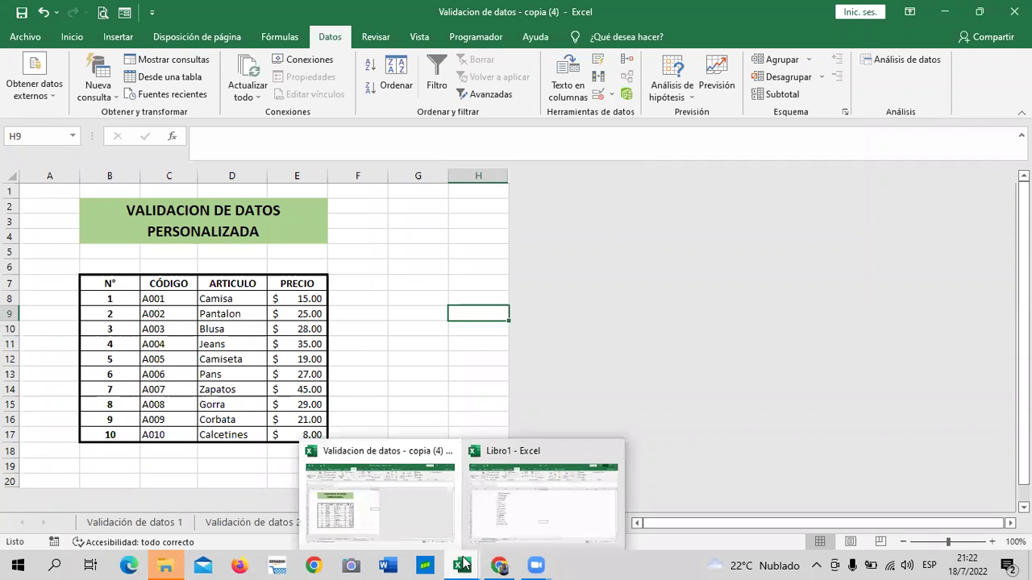
left_click(516, 508)
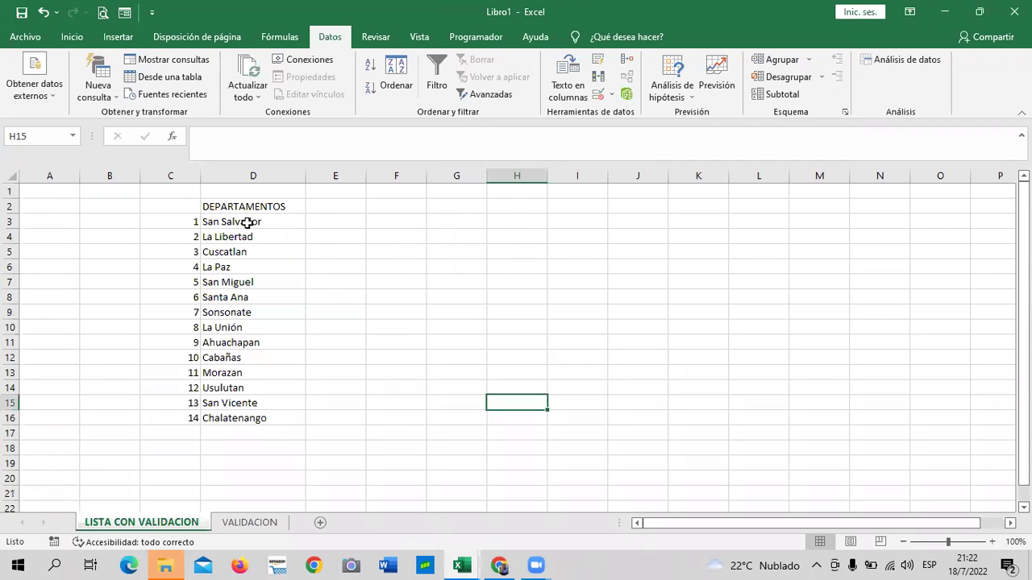
left_click(252, 523)
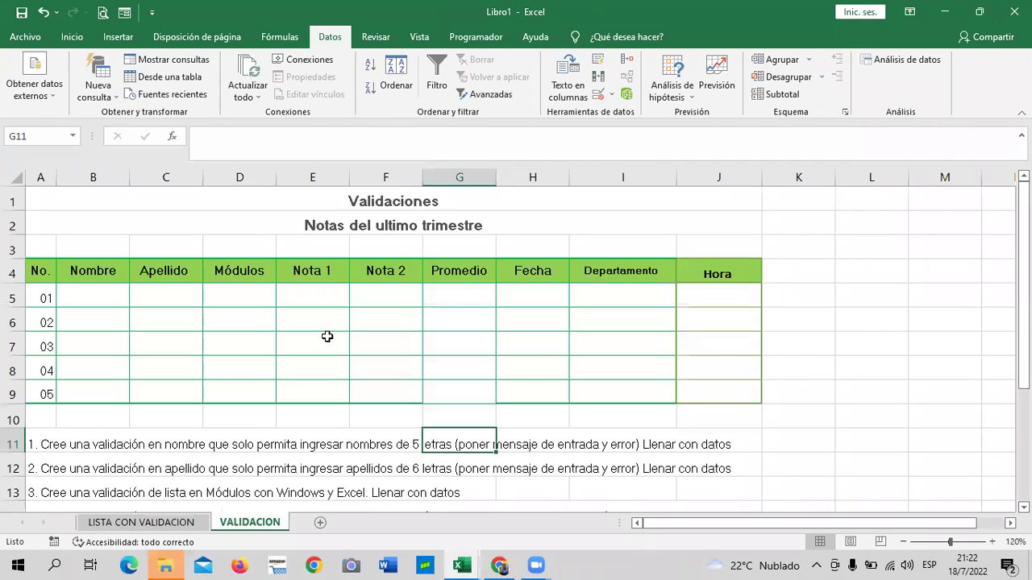
scroll(327, 337, "down", 2)
left_click(524, 459)
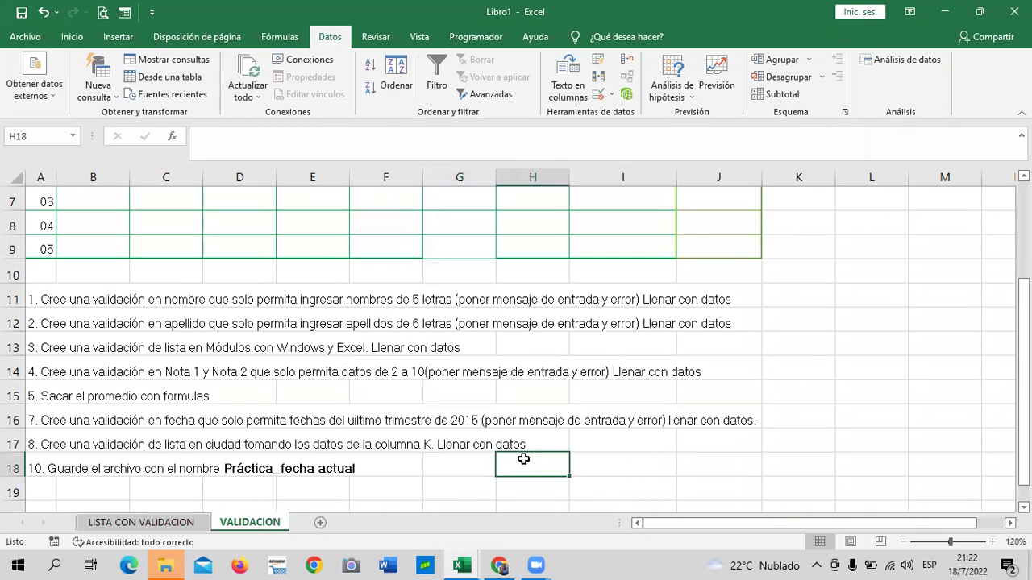
scroll(523, 456, "up", 2)
left_click(424, 387)
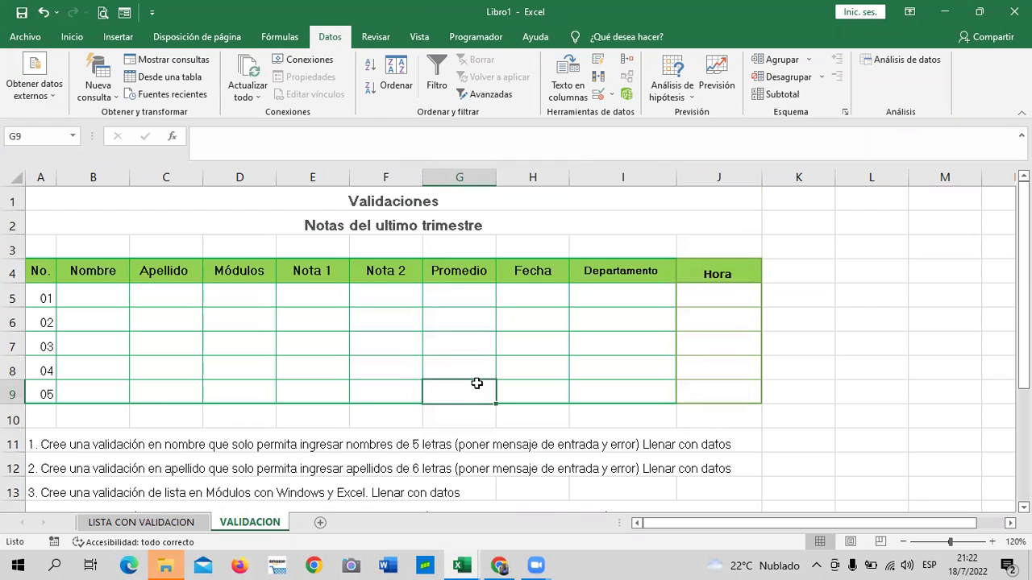
mouse_move(461, 565)
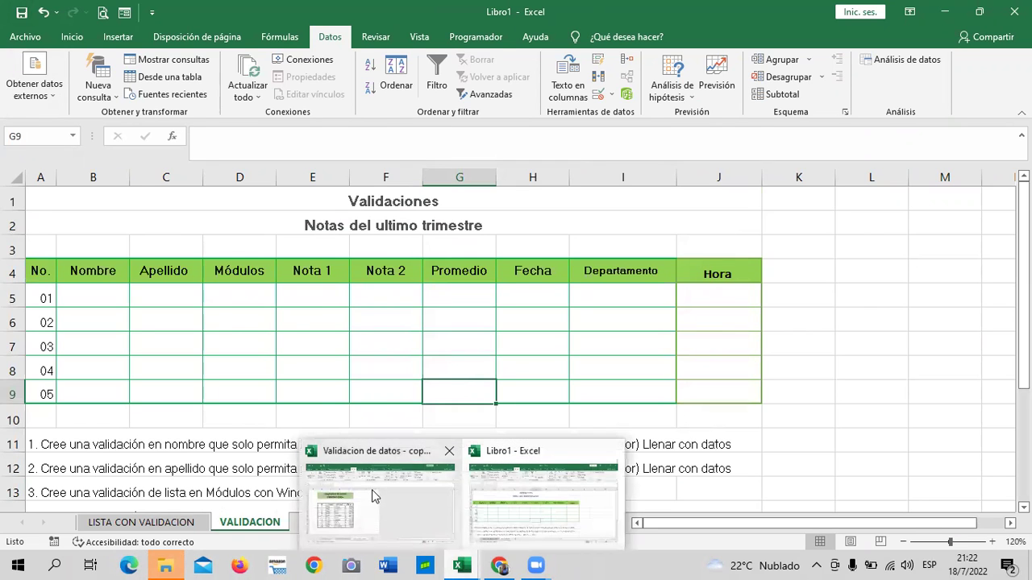
left_click(375, 492)
left_click(377, 385)
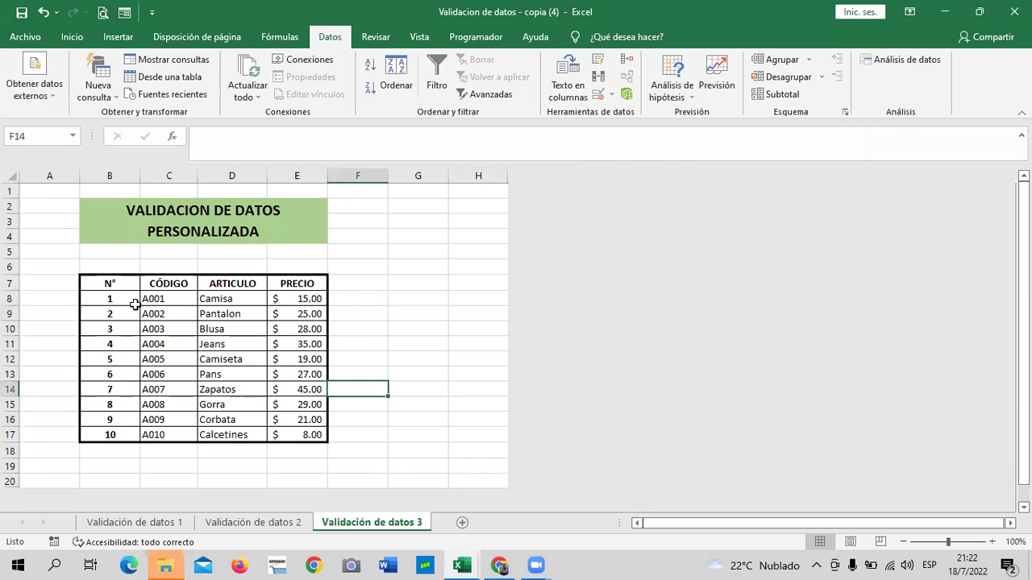
Step: Replace Calcetines in cell D17 with Camisa
left_click(348, 439)
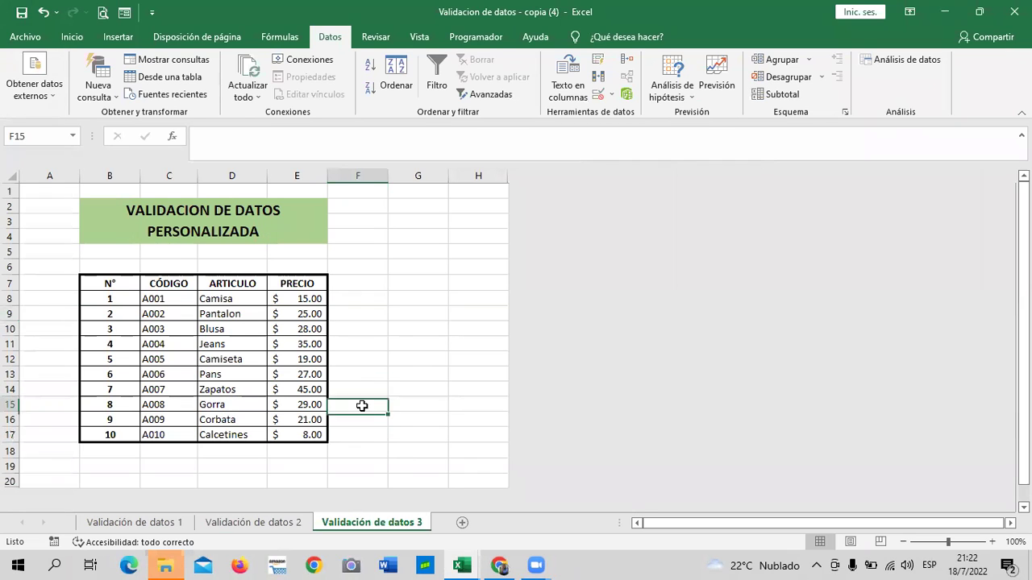
left_click(450, 300)
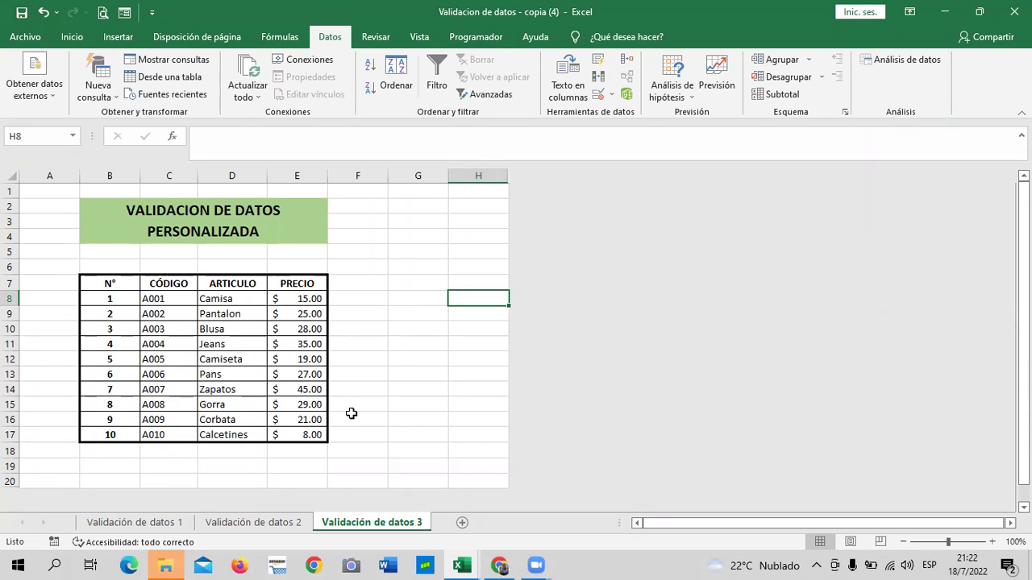
left_click(372, 428)
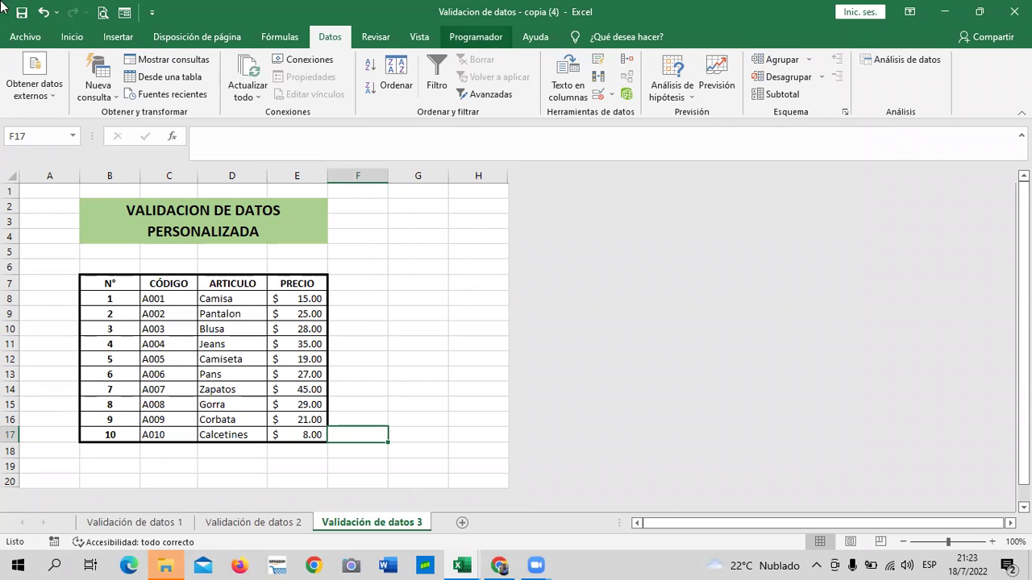
left_click(234, 434)
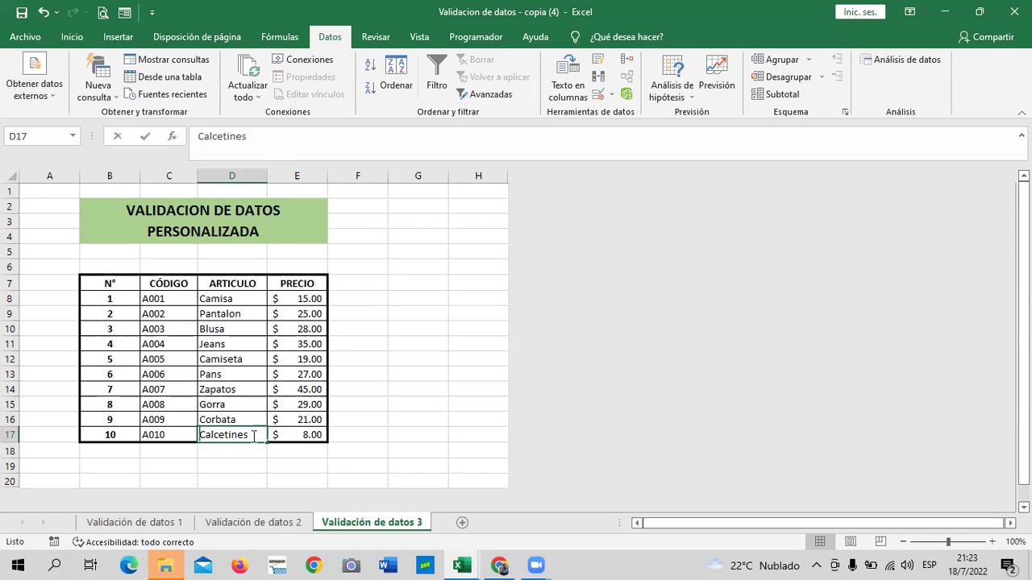
key("BackSpace")
type("Camisa")
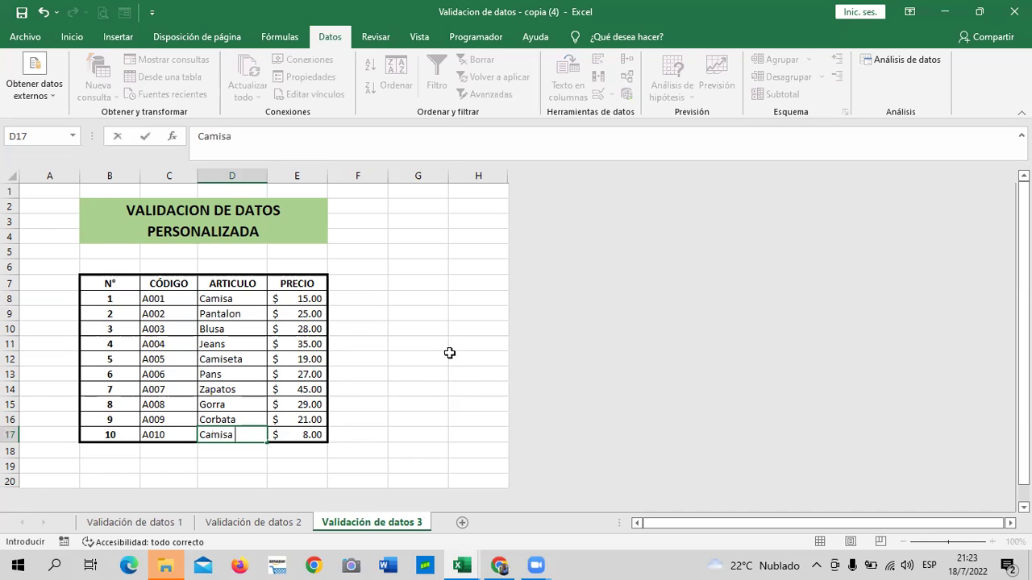
left_click(450, 354)
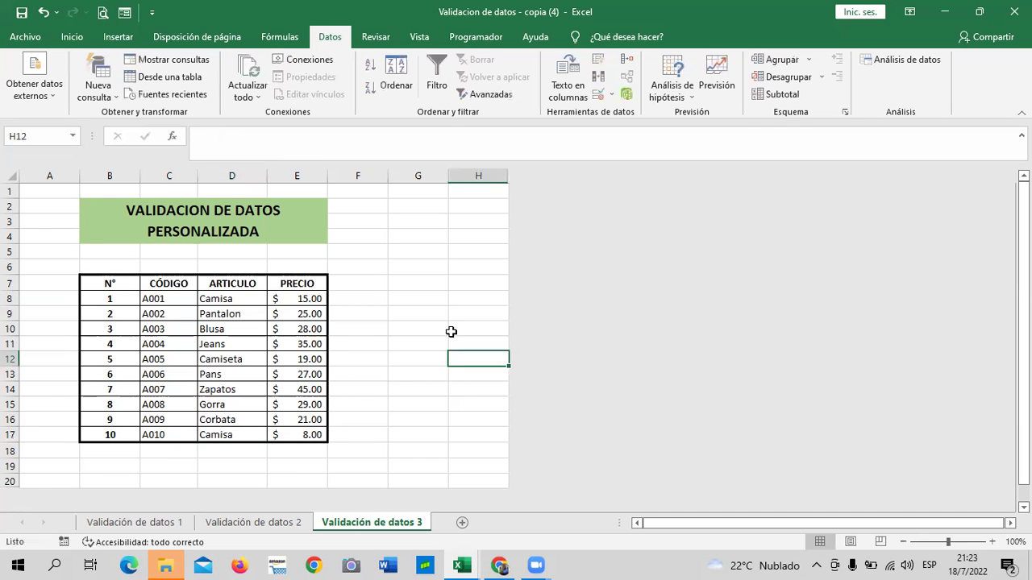
left_click(227, 437)
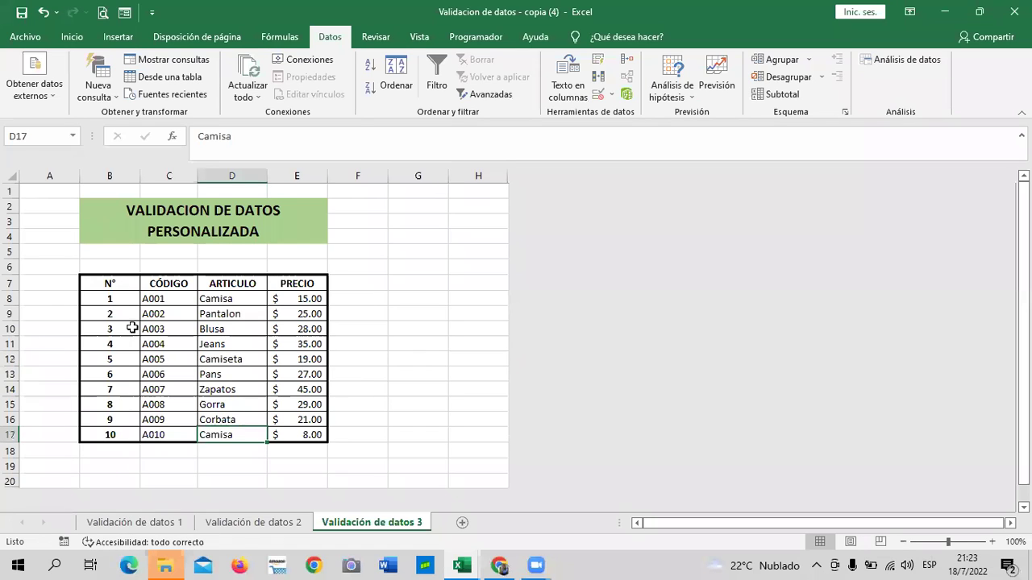
Step: Select the entire ARTICULO column D
left_click(396, 384)
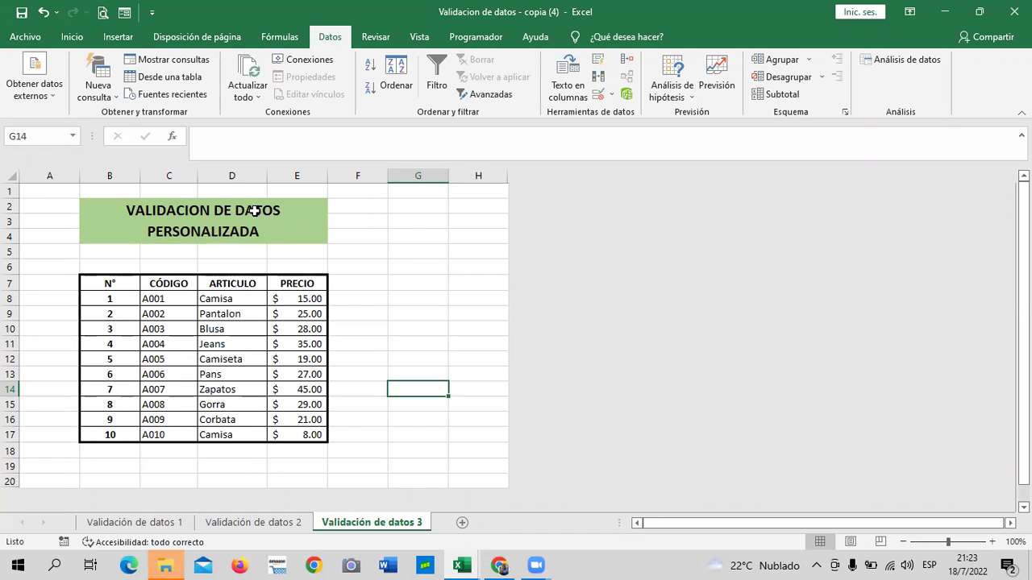
left_click(361, 278)
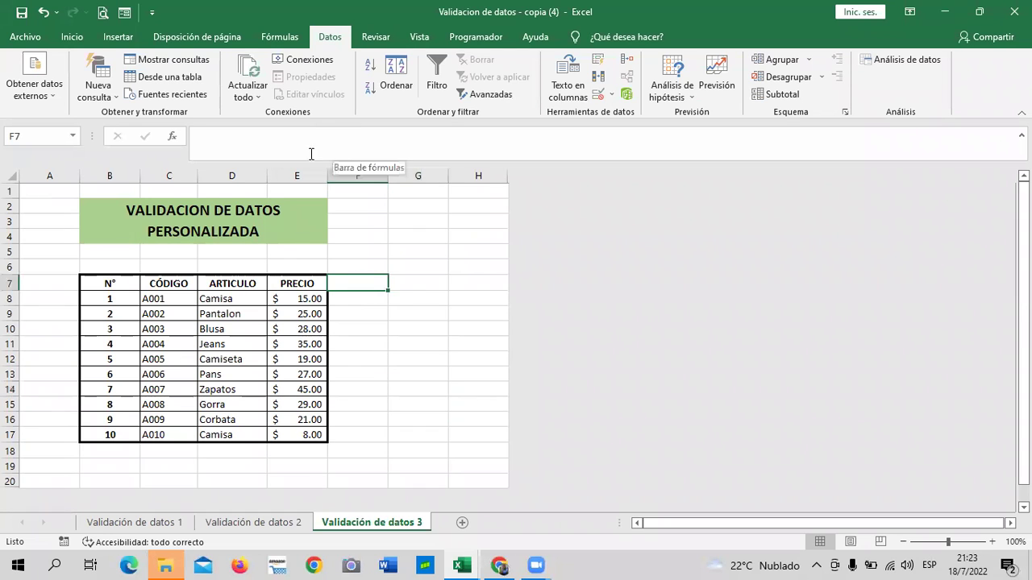
left_click(233, 167)
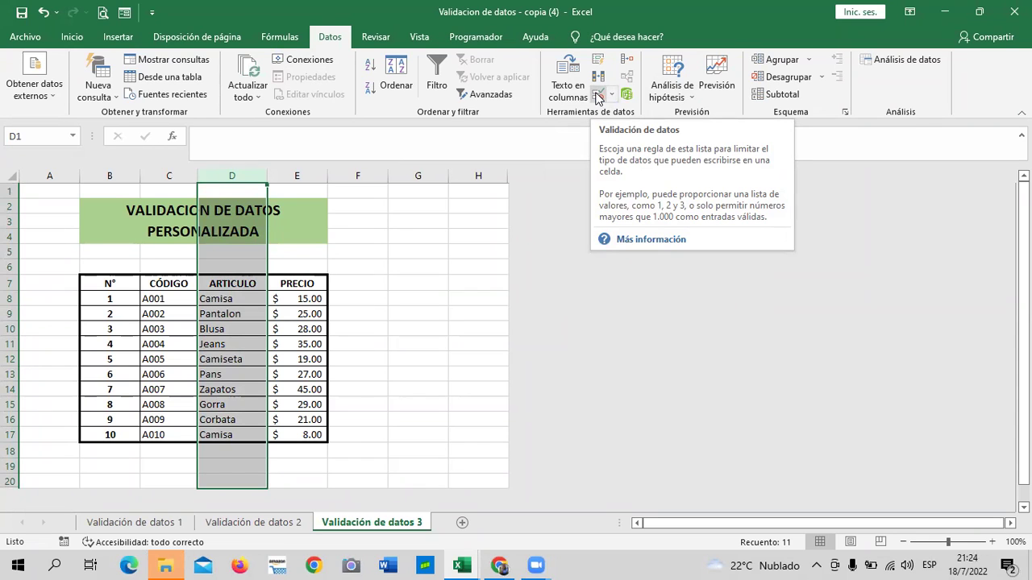
Step: Open Validación de datos for column D and try the Alto, Advertencia and Información error styles
left_click(597, 96)
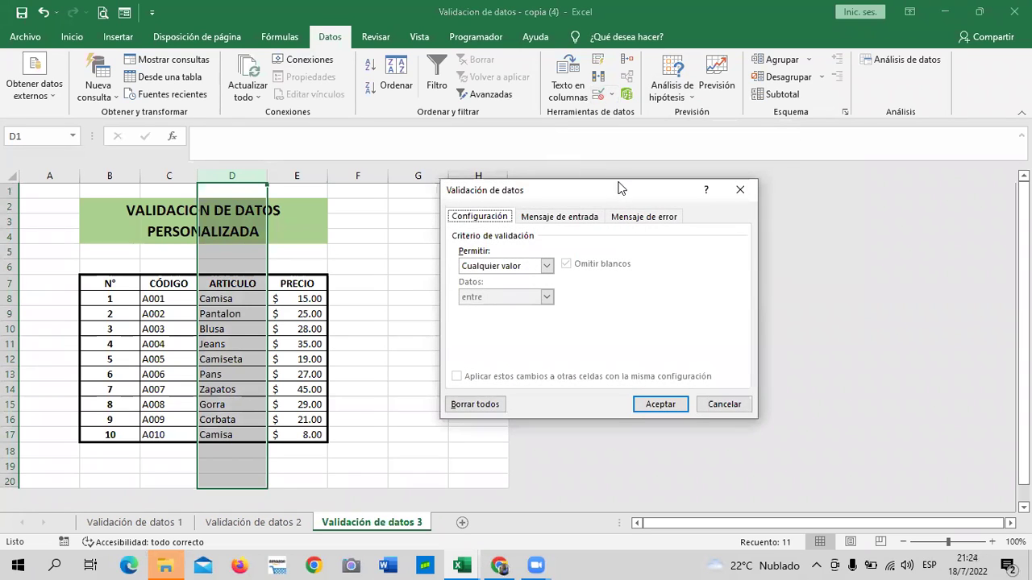
left_click_drag(621, 188, 629, 168)
left_click(652, 196)
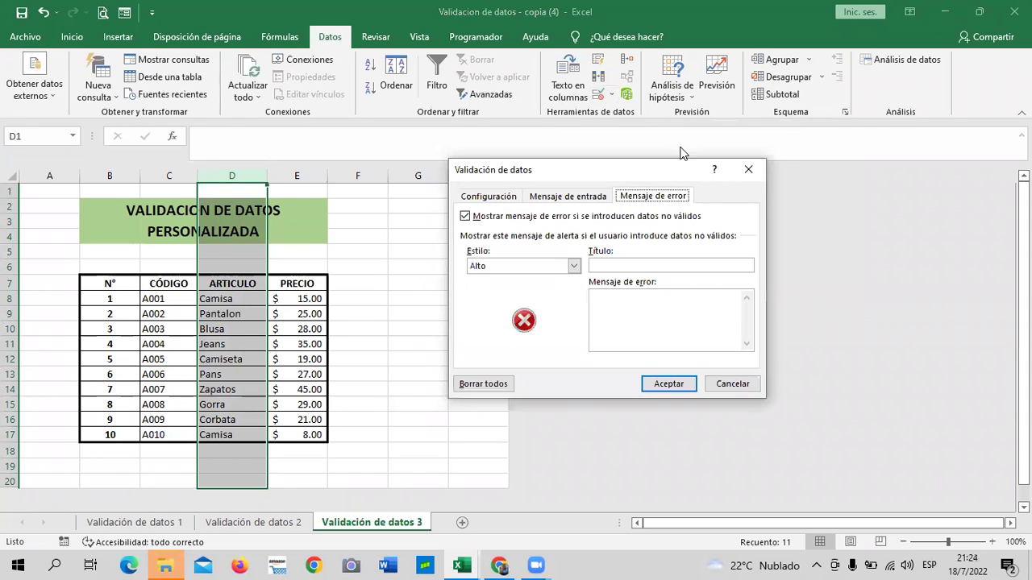
left_click(574, 267)
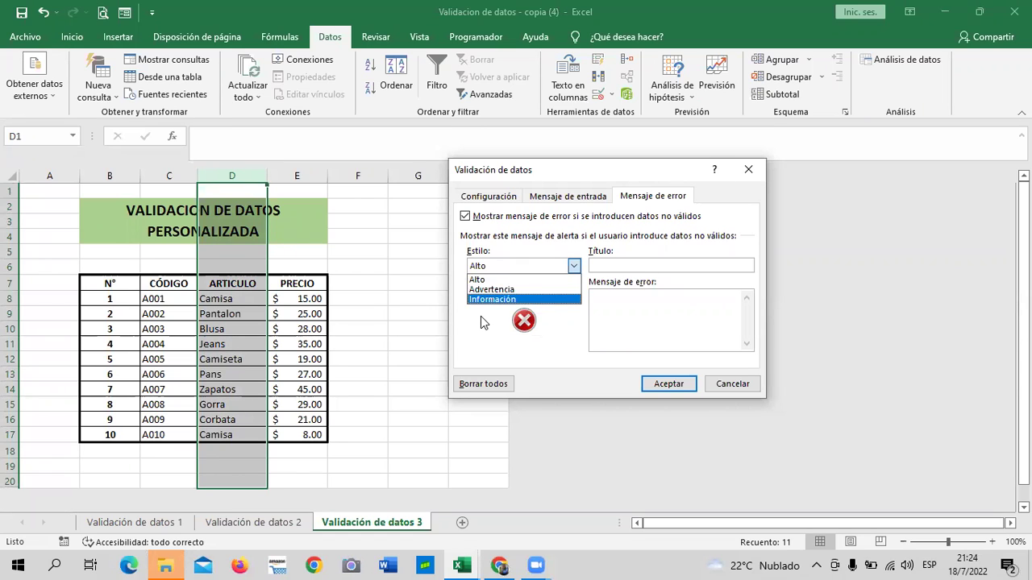
left_click(528, 278)
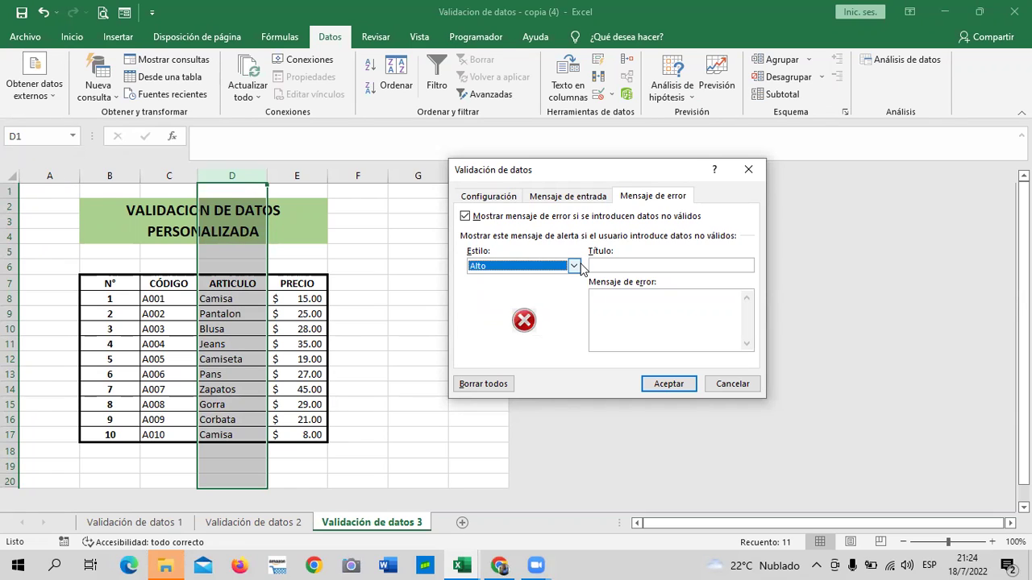
left_click(574, 266)
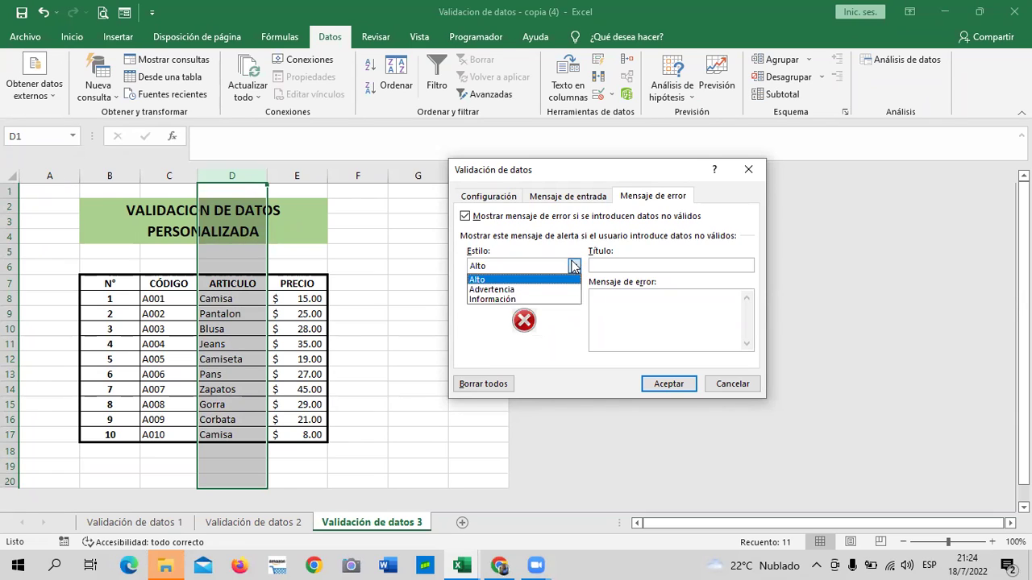
left_click(541, 288)
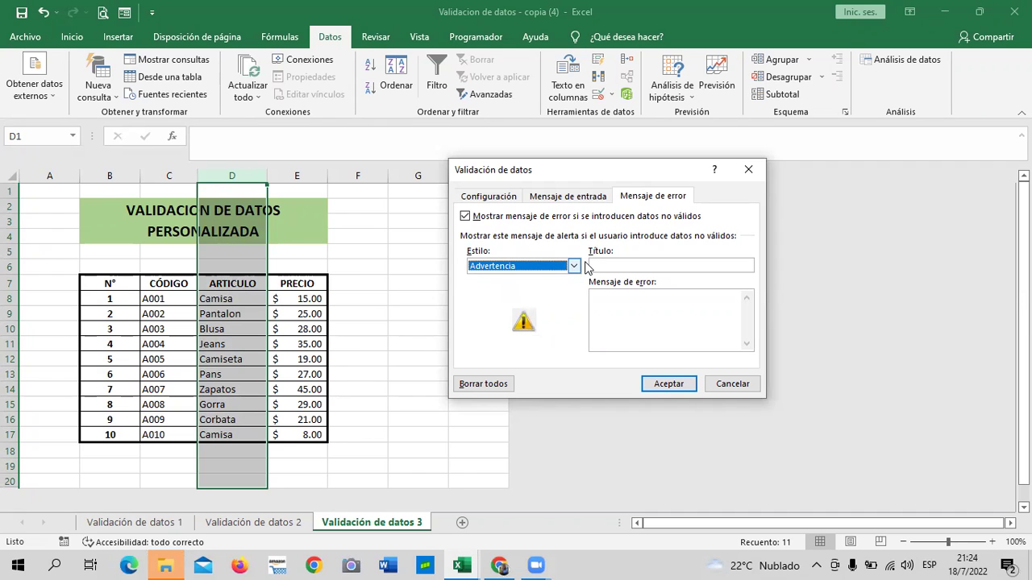
left_click(574, 269)
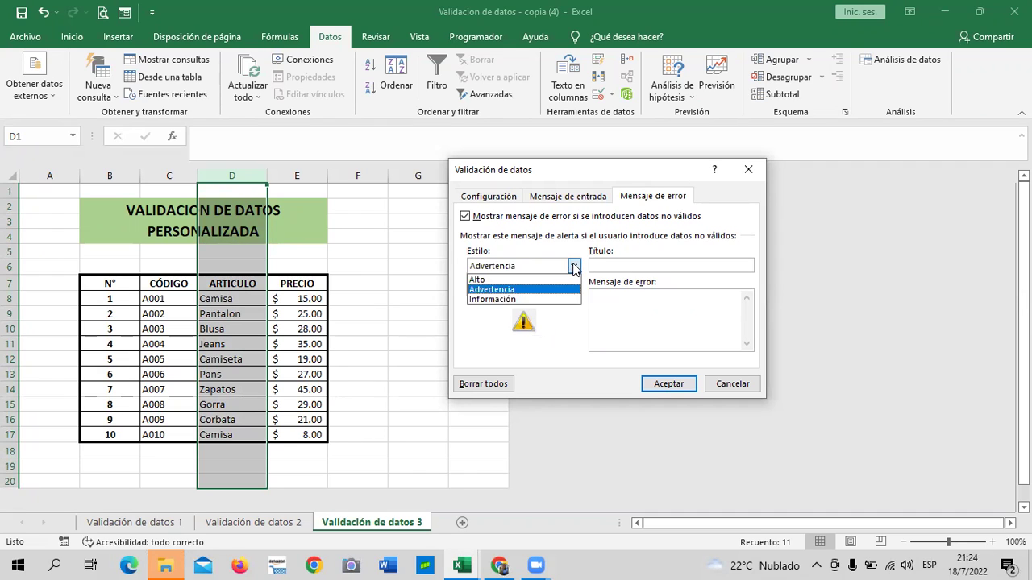
left_click(522, 299)
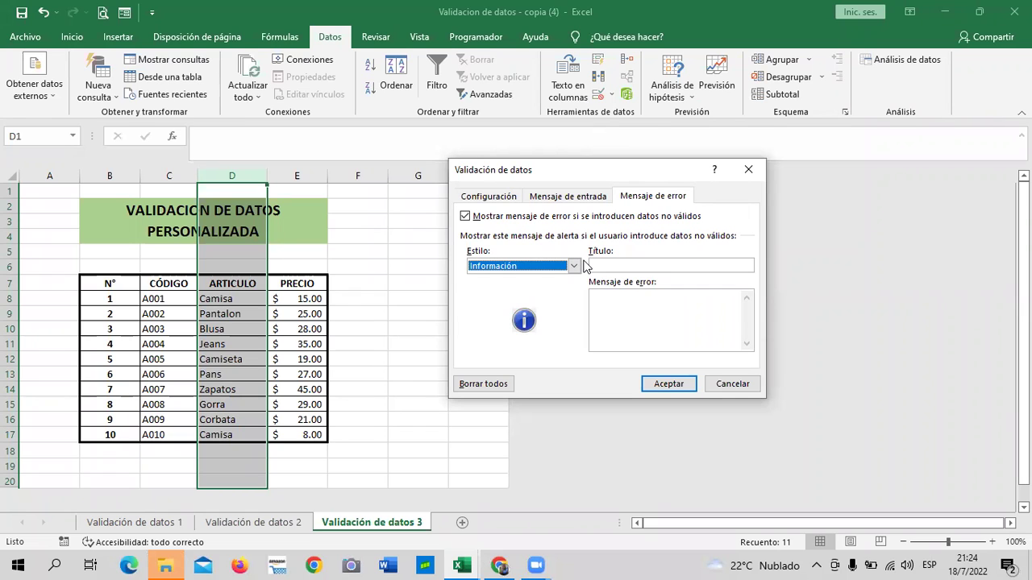
Step: Set the error alert style back to Alto and view the Mensaje de entrada settings
left_click(576, 268)
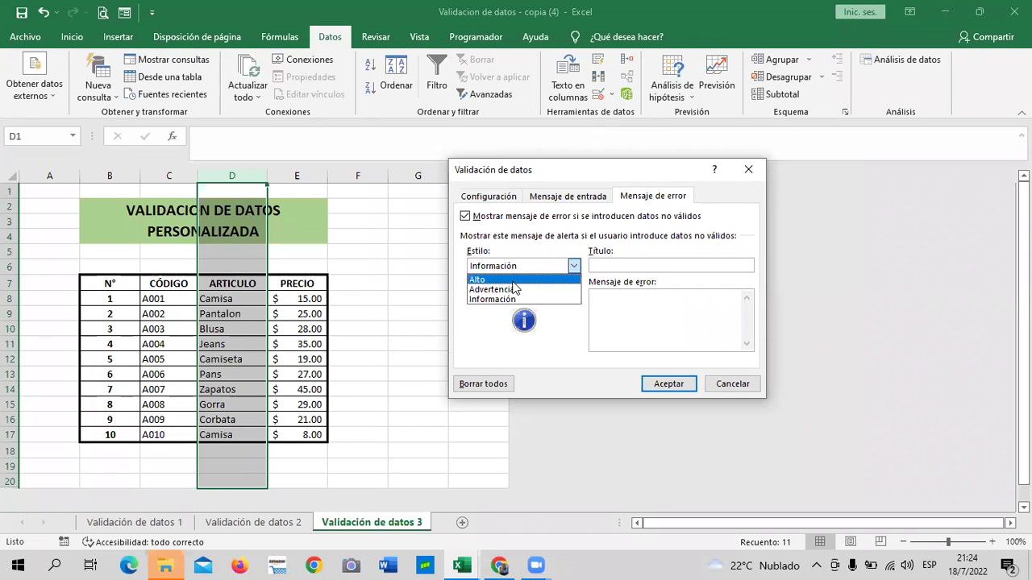
left_click(496, 289)
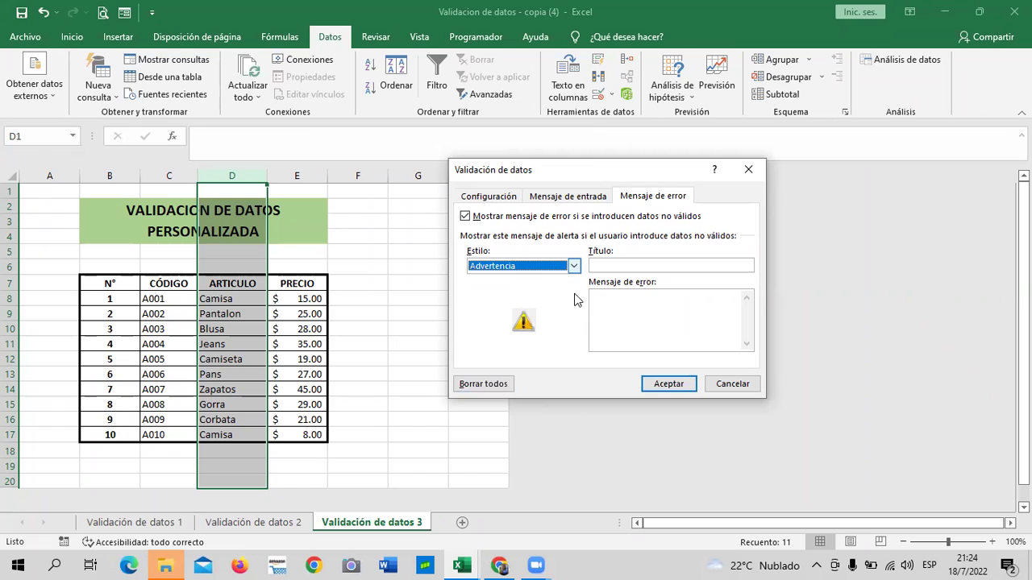
left_click(574, 266)
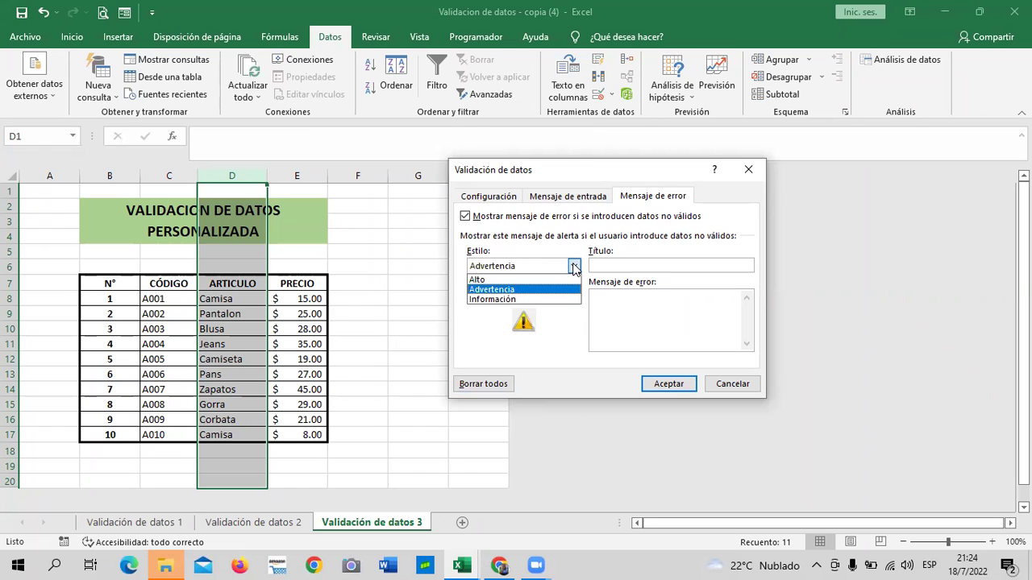
left_click(532, 279)
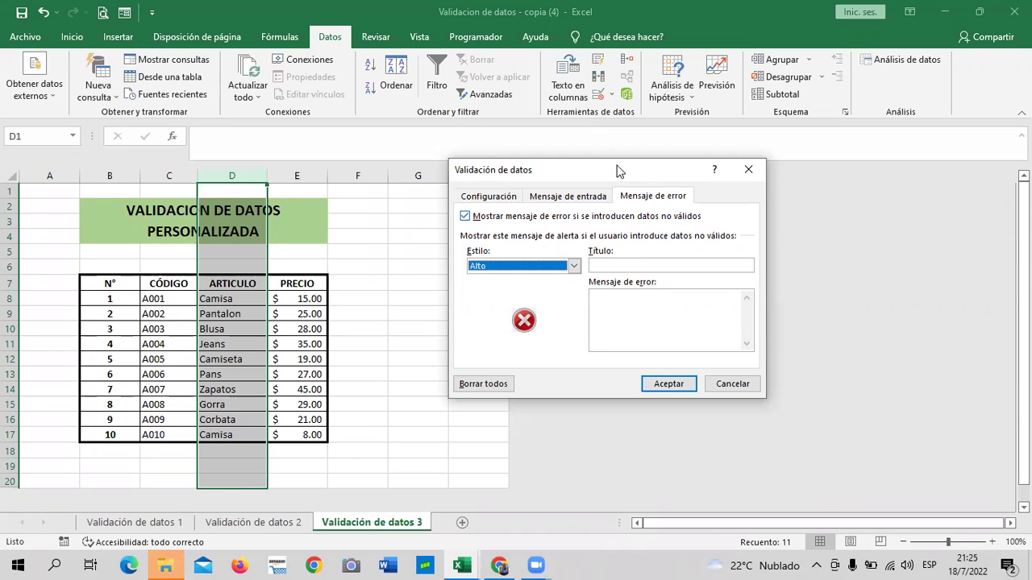
left_click(577, 197)
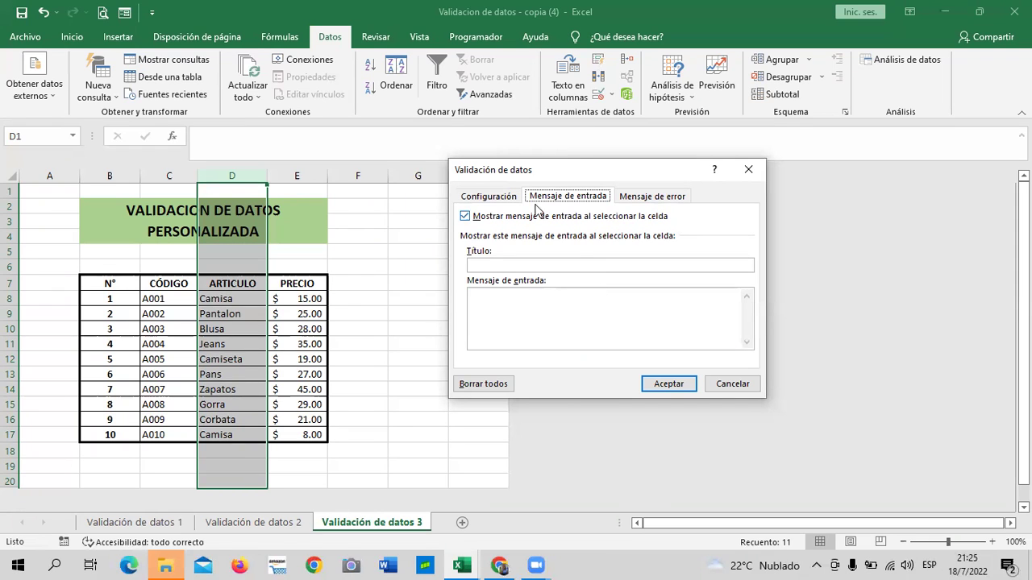
left_click(494, 197)
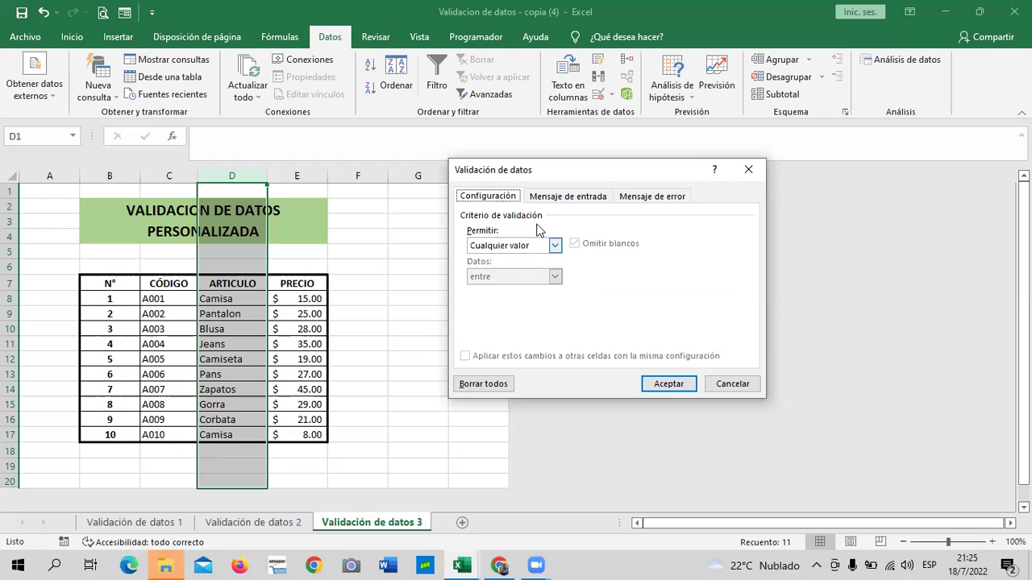
left_click(555, 246)
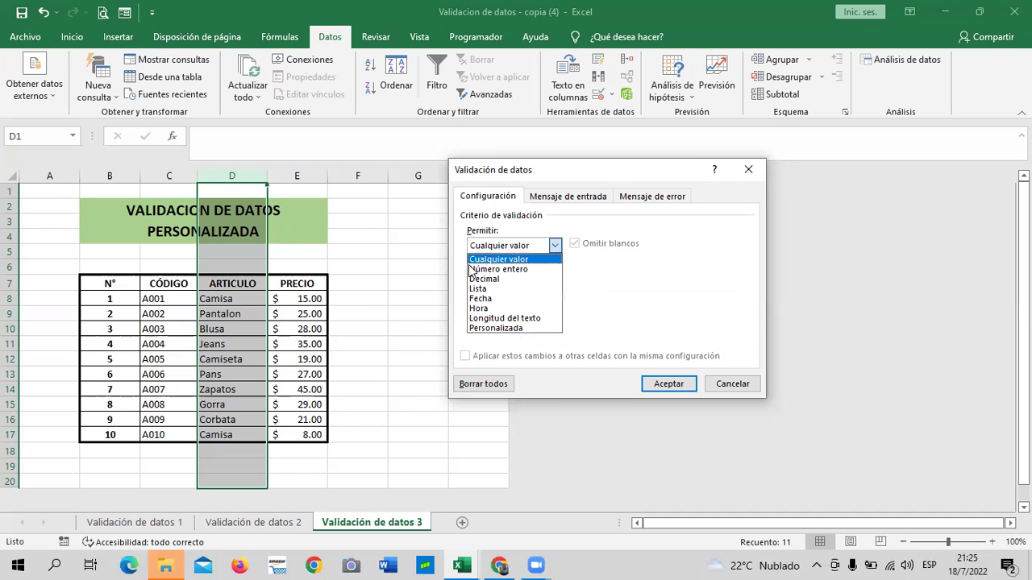
left_click(487, 328)
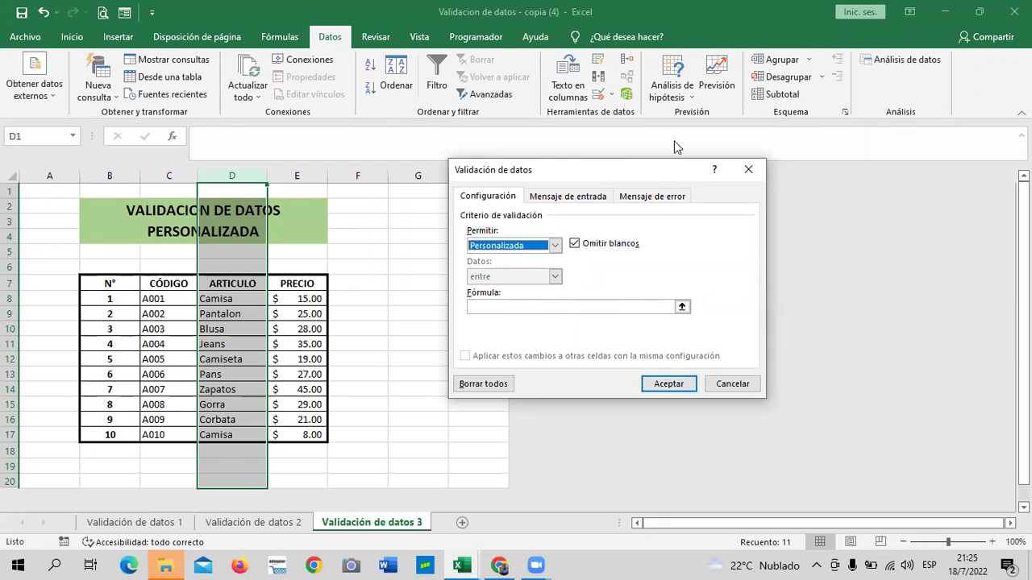
left_click_drag(636, 171, 675, 141)
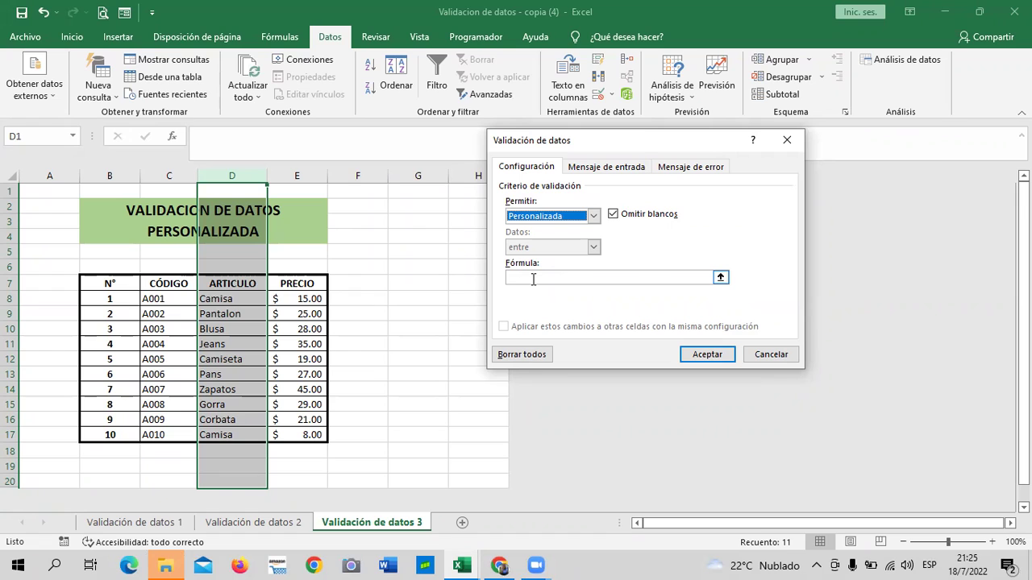
Step: Enter the custom validation formula =contar.si(d:d;d1)=1 for column D and accept it
left_click(530, 276)
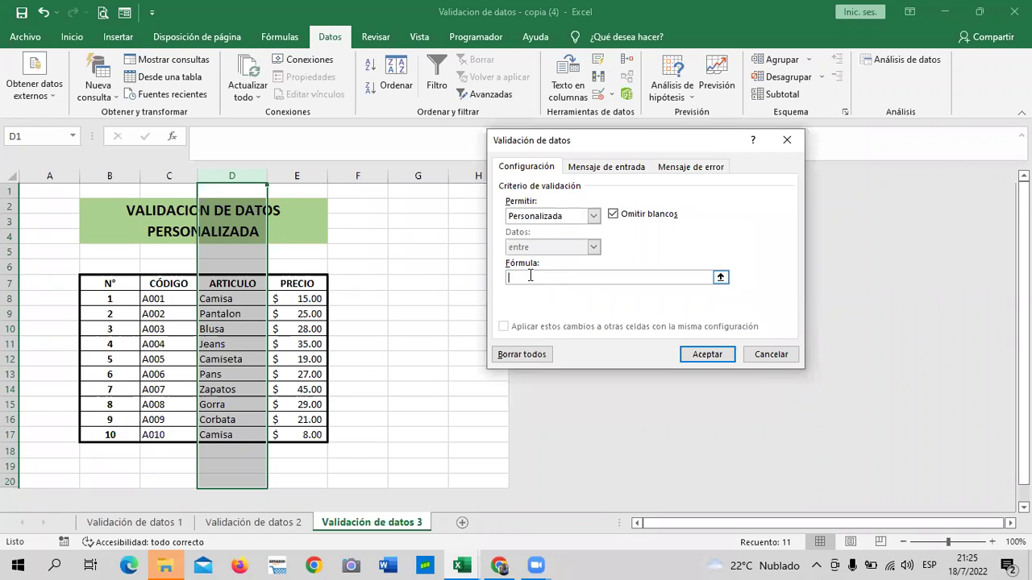
type("=contar")
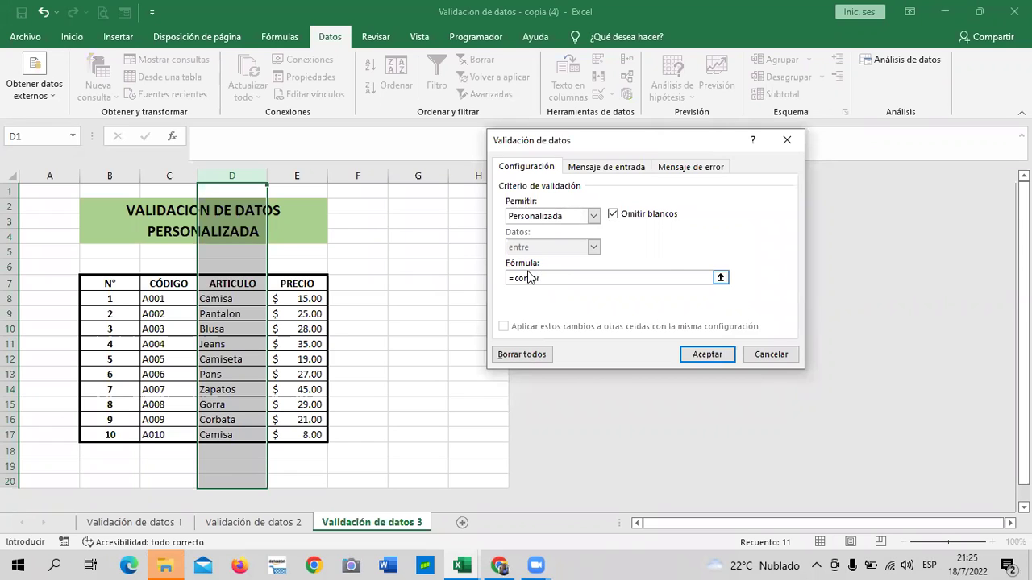
type(".si")
type("(")
key("BackSpace")
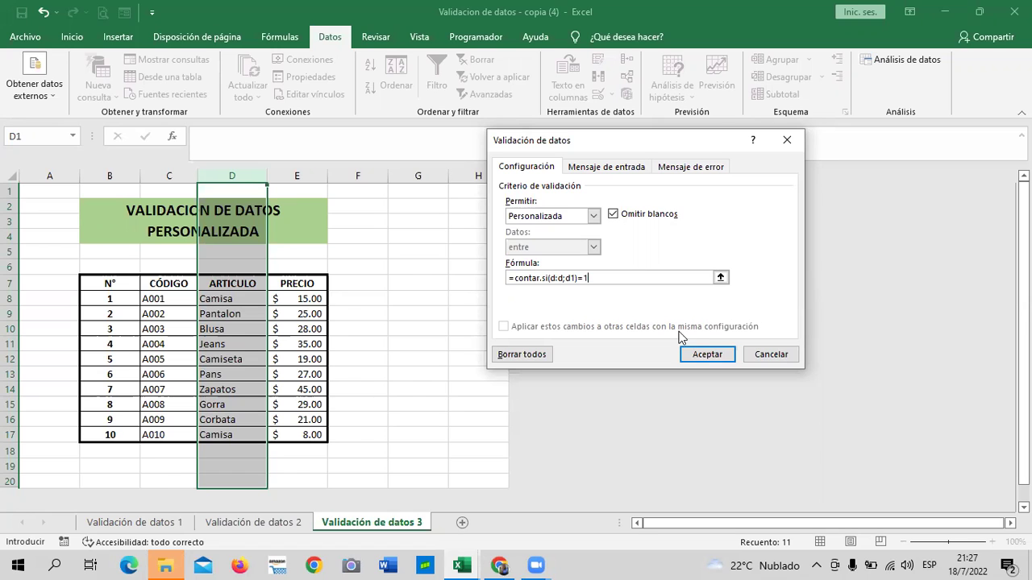
left_click(707, 355)
left_click(375, 266)
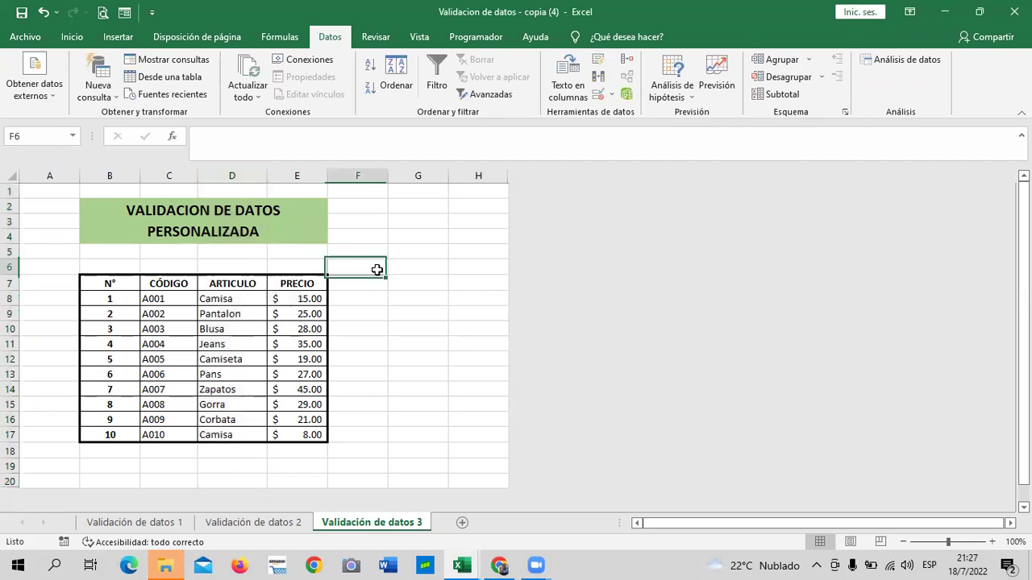
left_click(209, 302)
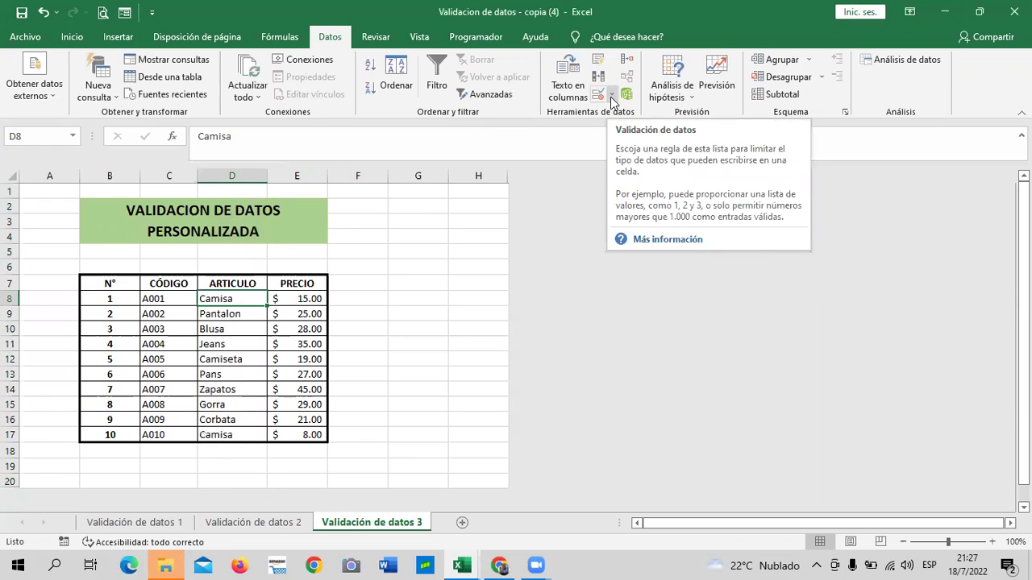
left_click(612, 95)
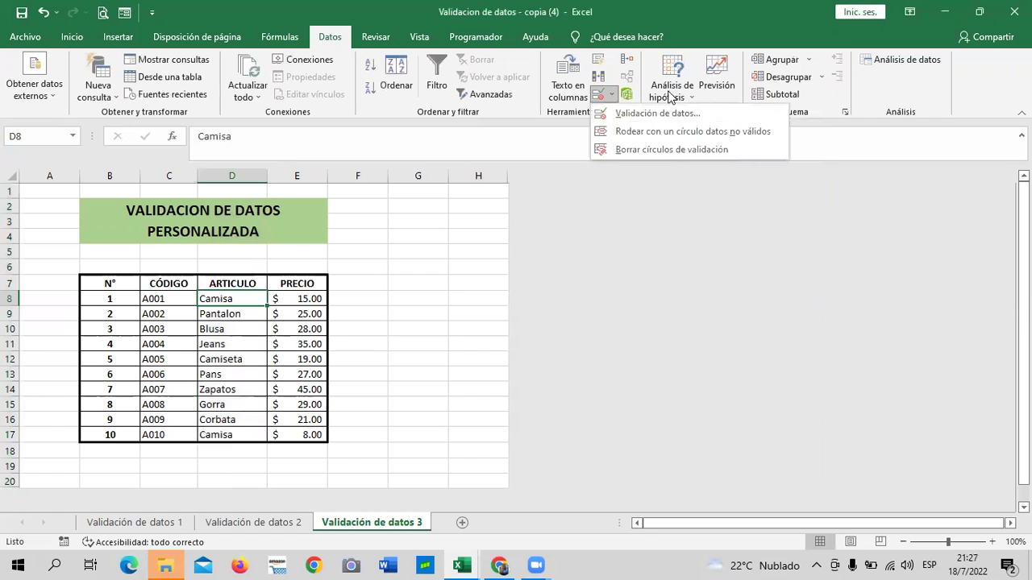
left_click(612, 96)
left_click(612, 96)
left_click(621, 133)
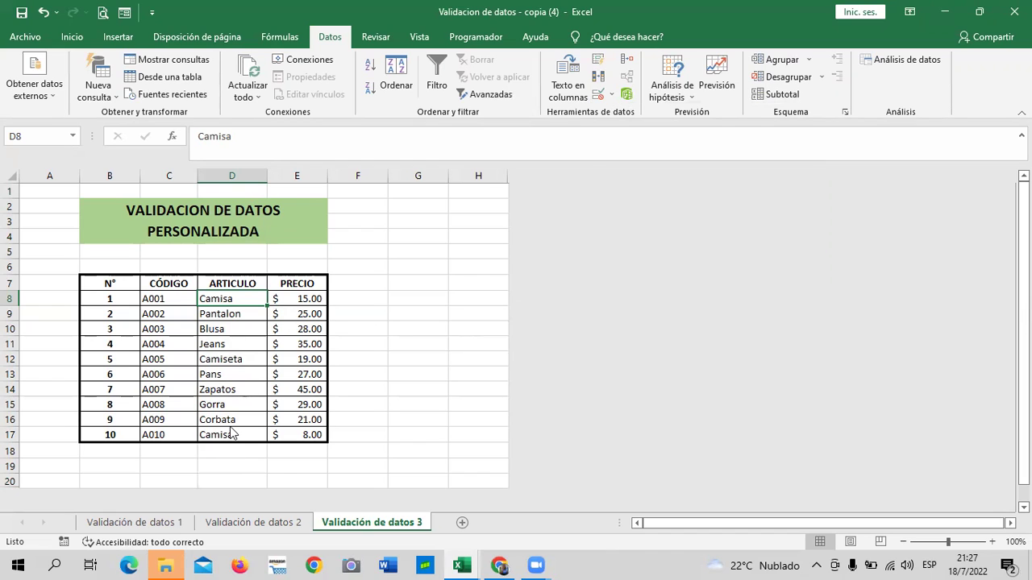
left_click(217, 433)
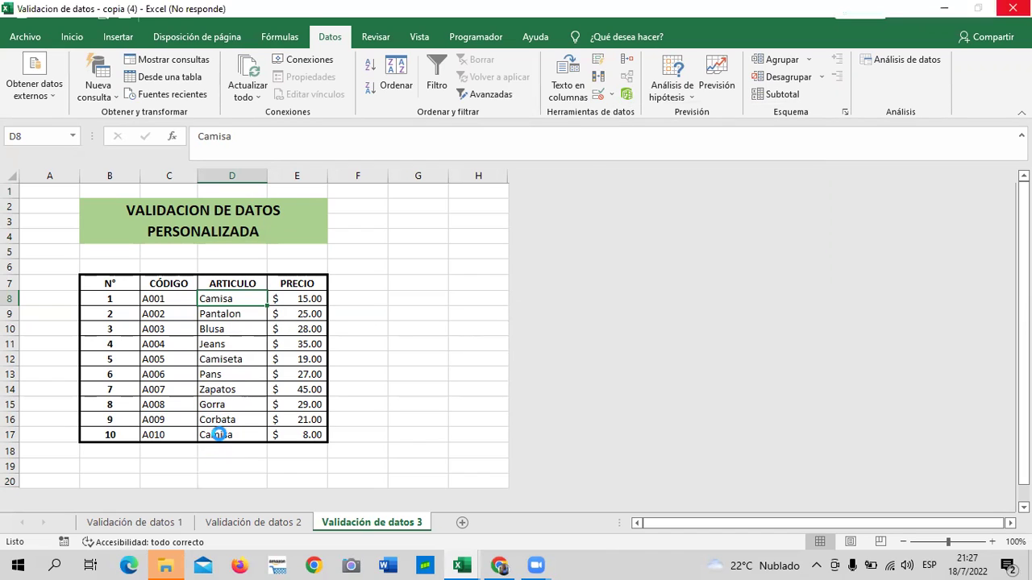
left_click(242, 329)
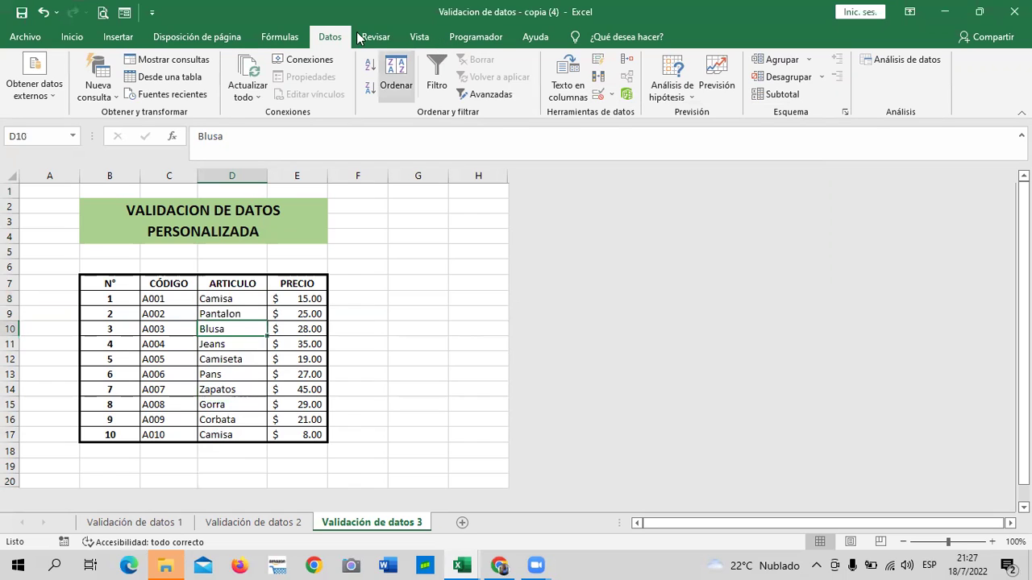
left_click(216, 420)
left_click(234, 372)
left_click(610, 94)
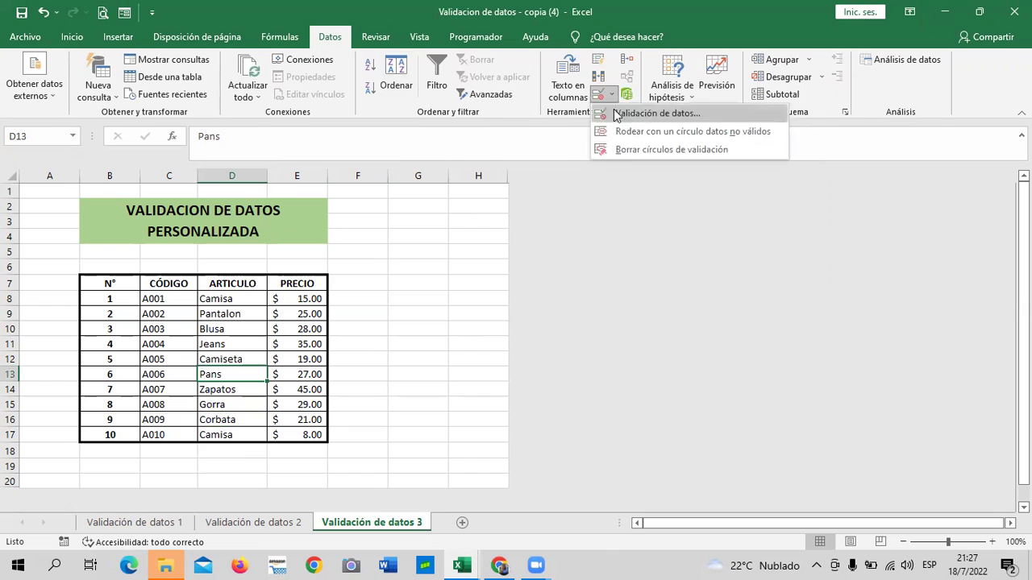
left_click(652, 133)
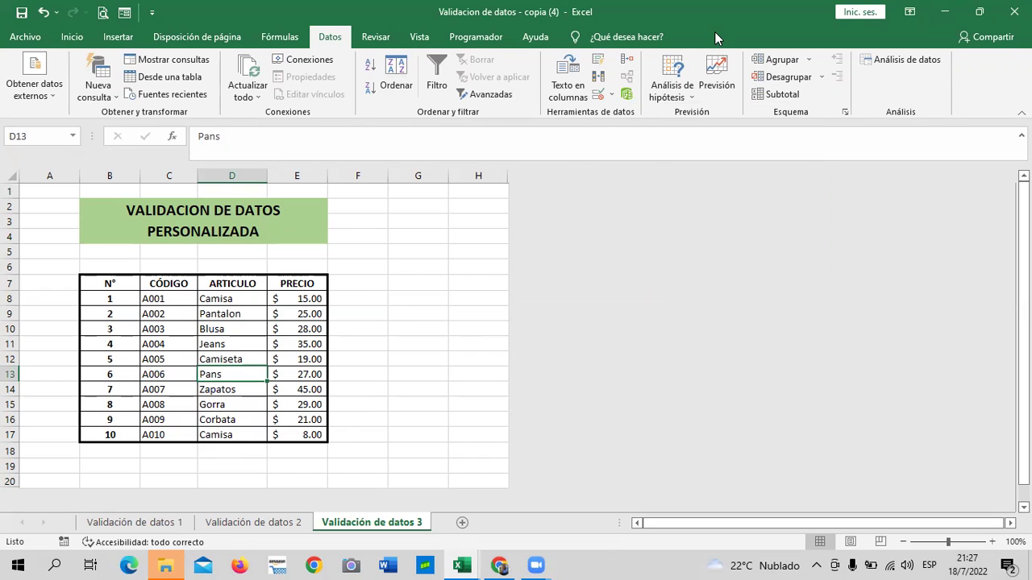
left_click(610, 94)
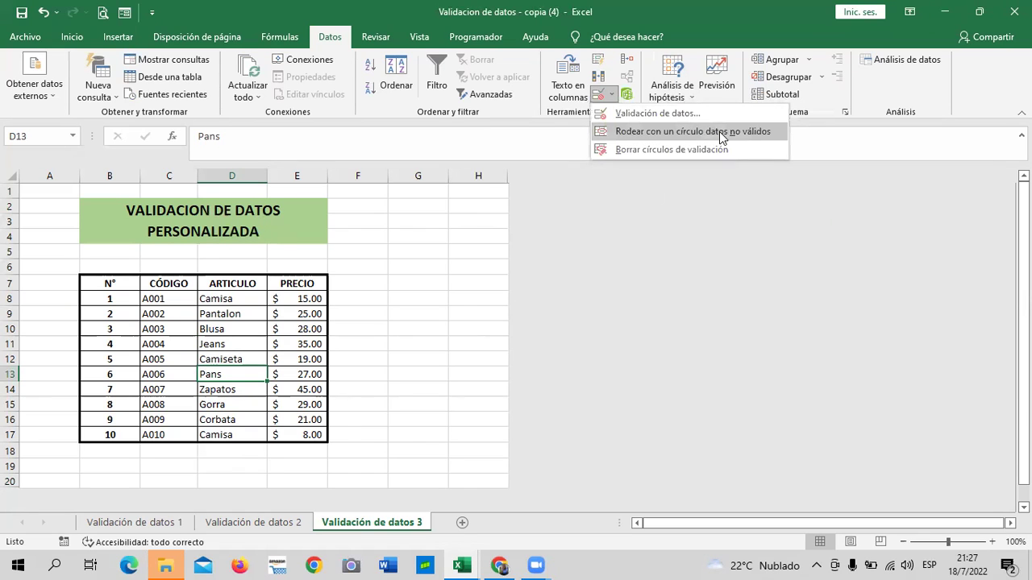
left_click(720, 132)
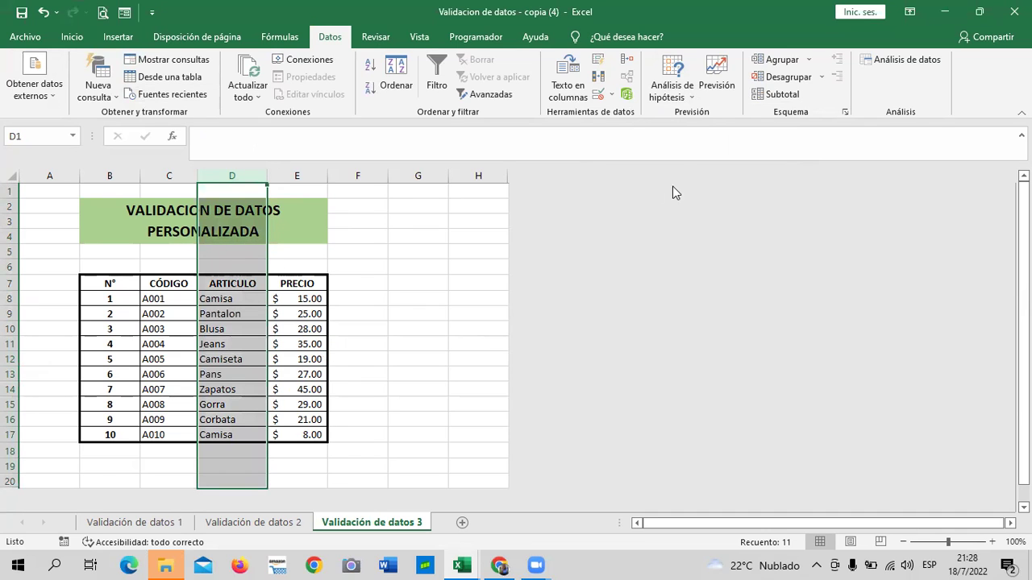
left_click(614, 97)
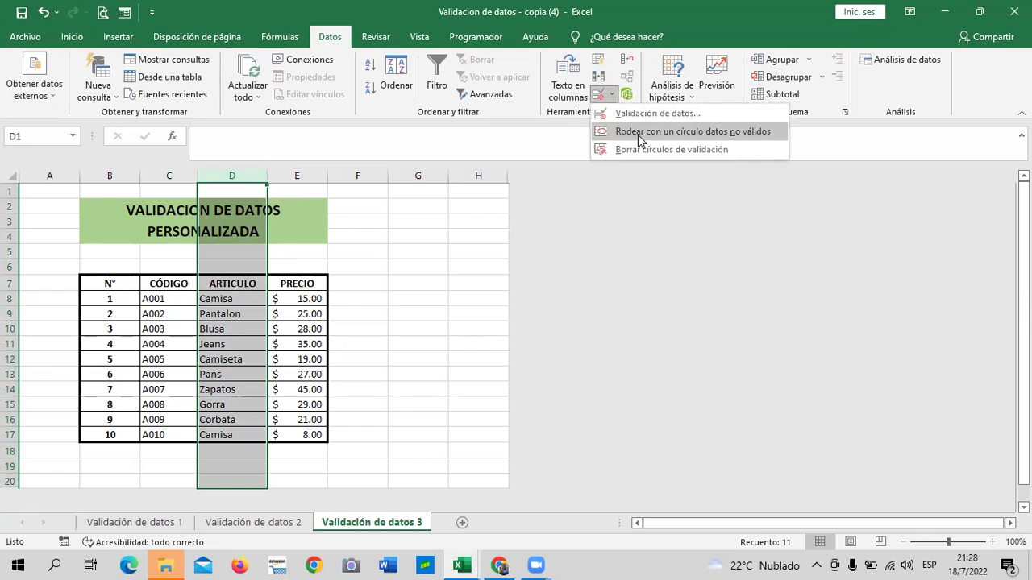
left_click(638, 133)
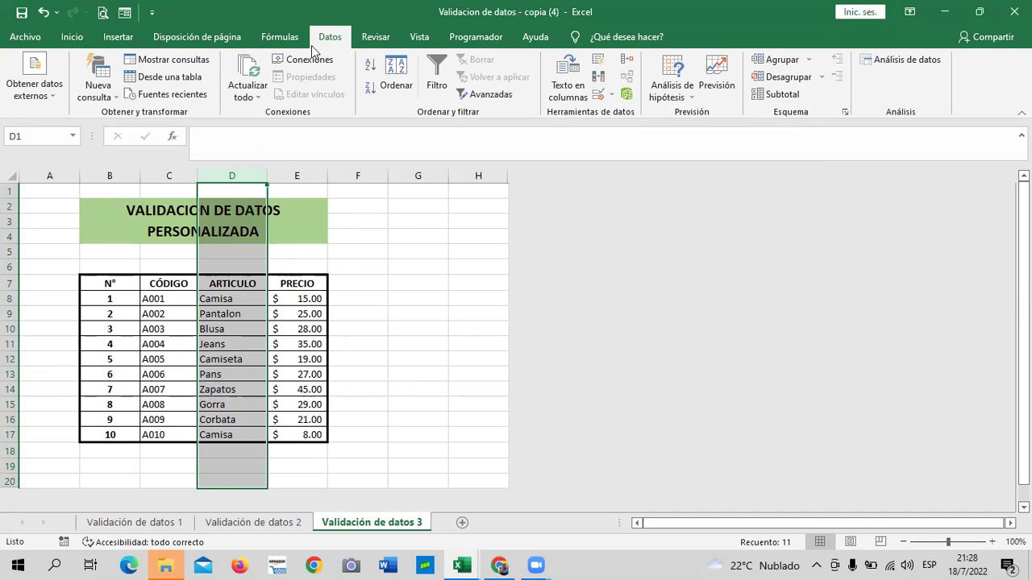
Step: Clear D17 and the stray text in F15, then re-enter calcetines in D17
left_click(255, 442)
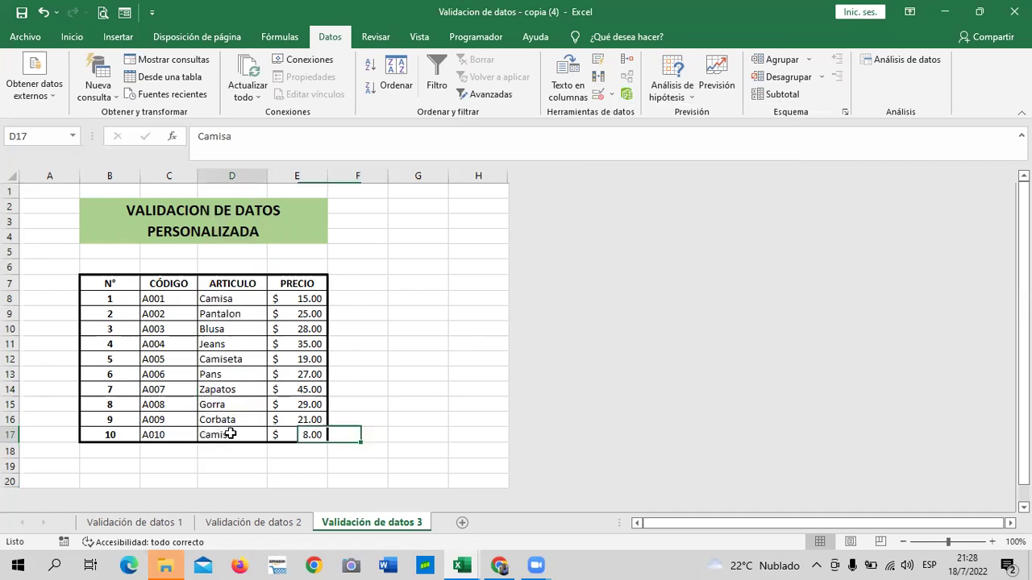
key("BackSpace")
left_click(358, 406)
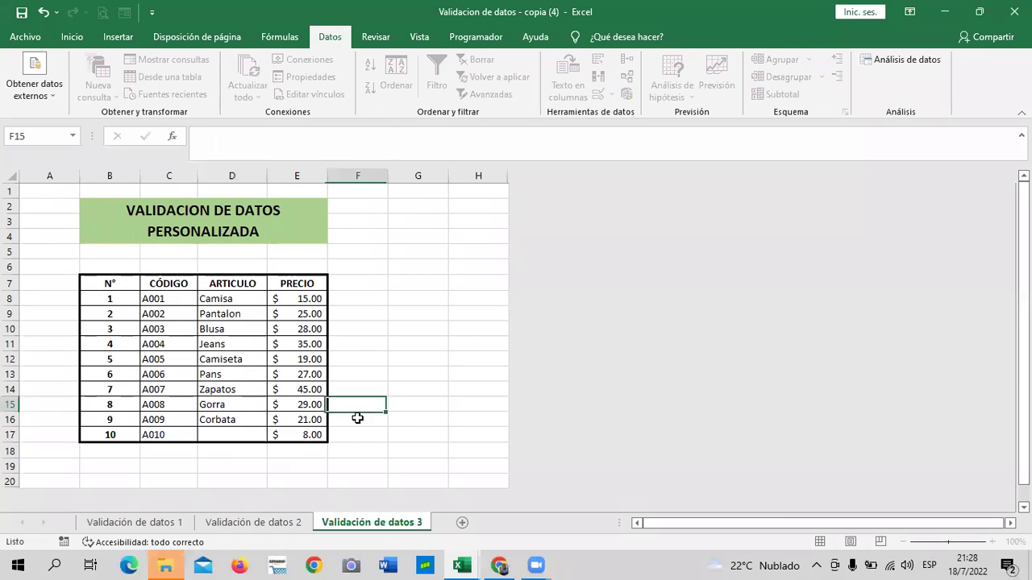
type("cal")
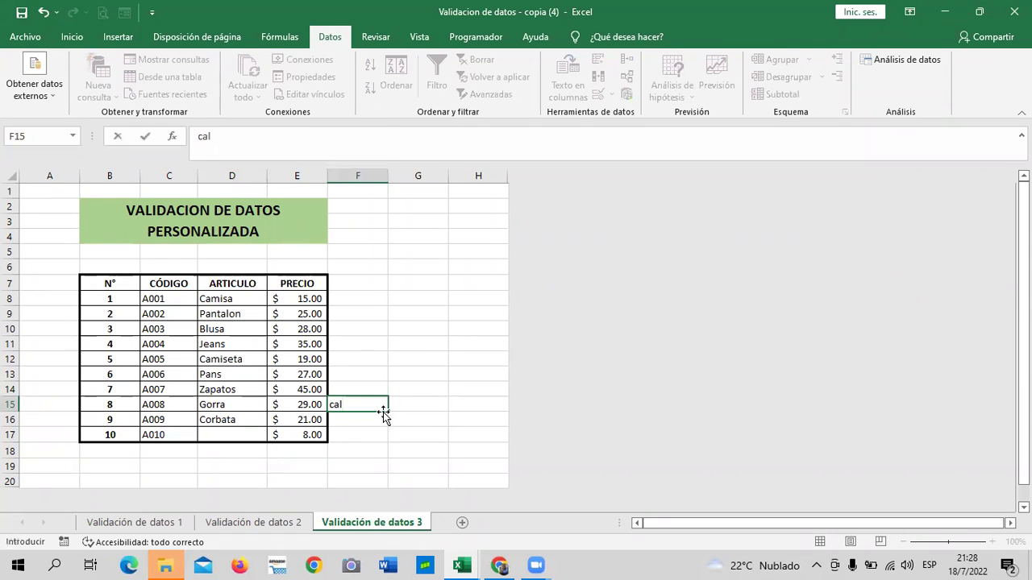
key("BackSpace")
key("BackSpace")
key("BackSpace")
left_click(409, 435)
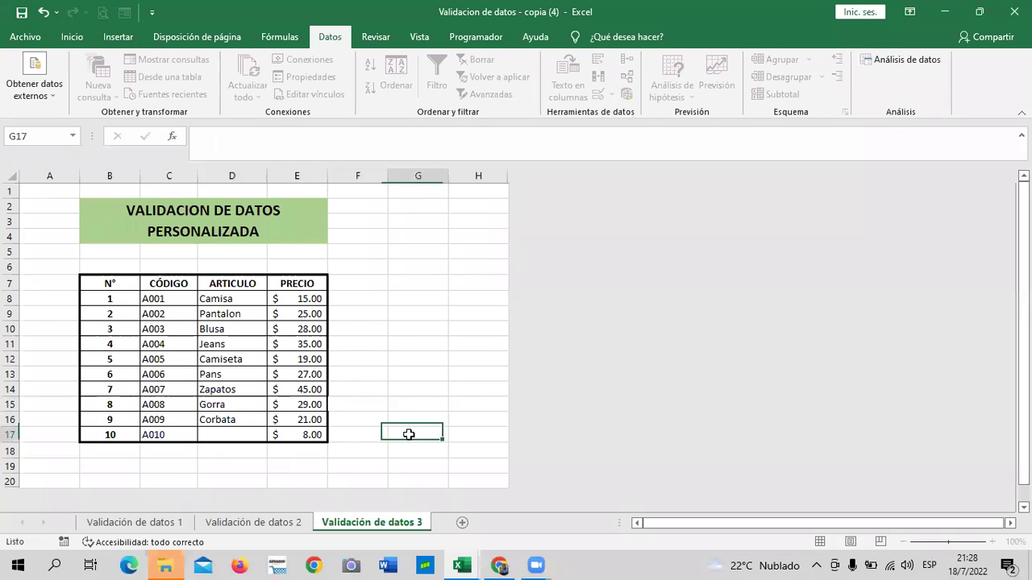
left_click(215, 433)
type("calcetines")
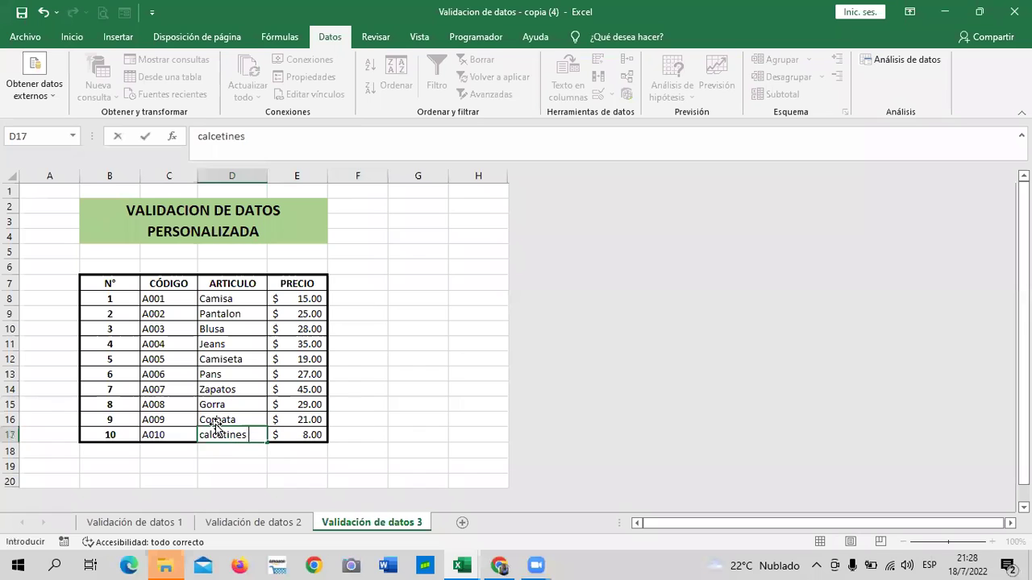
key("Return")
Step: Try changing D17 to Camisa; after the duplicate error, retry, then cancel to keep calcetines
left_click(252, 435)
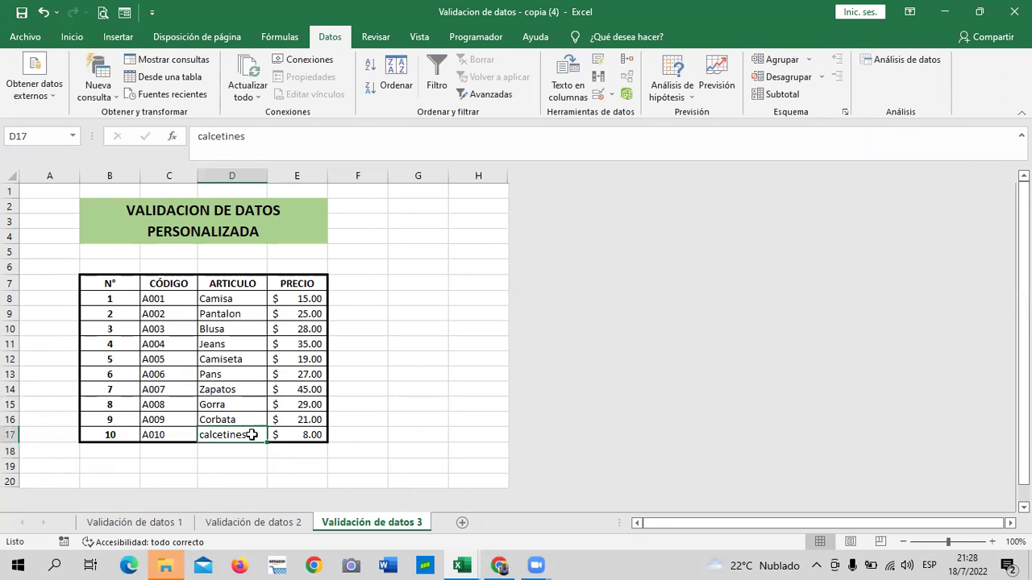
key("BackSpace")
type("camisa")
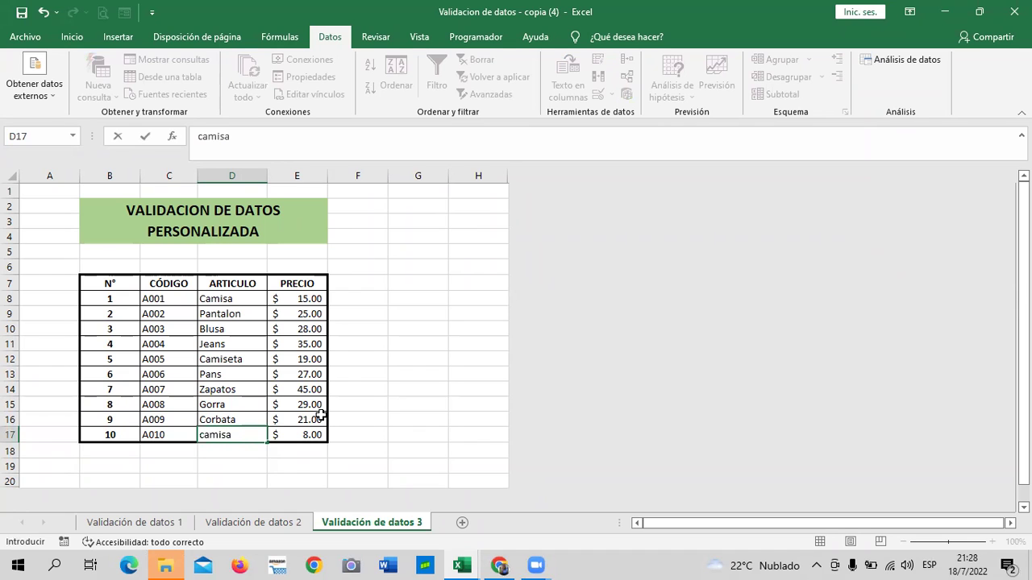
left_click(206, 437)
key("BackSpace")
type("C")
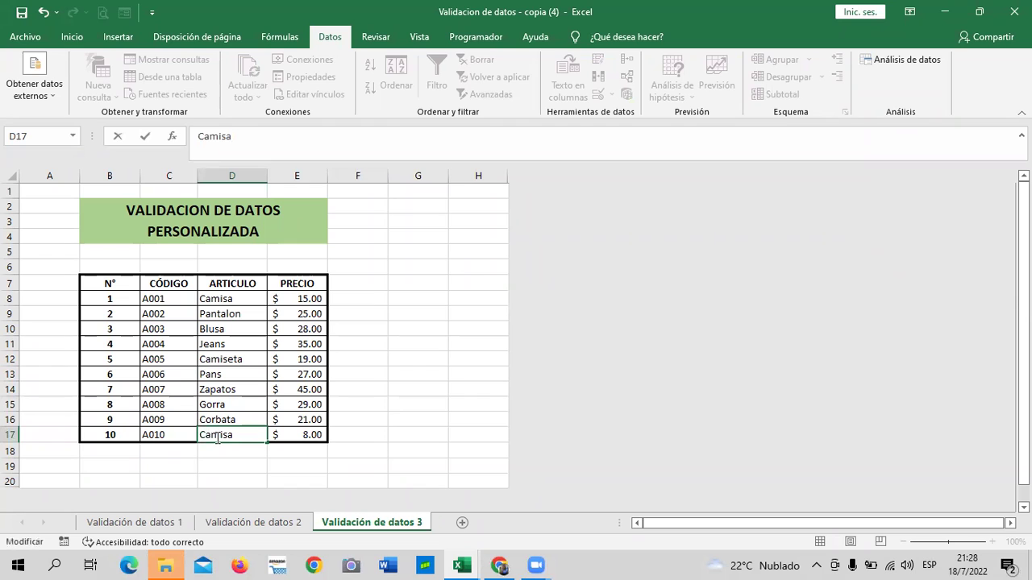
key("Return")
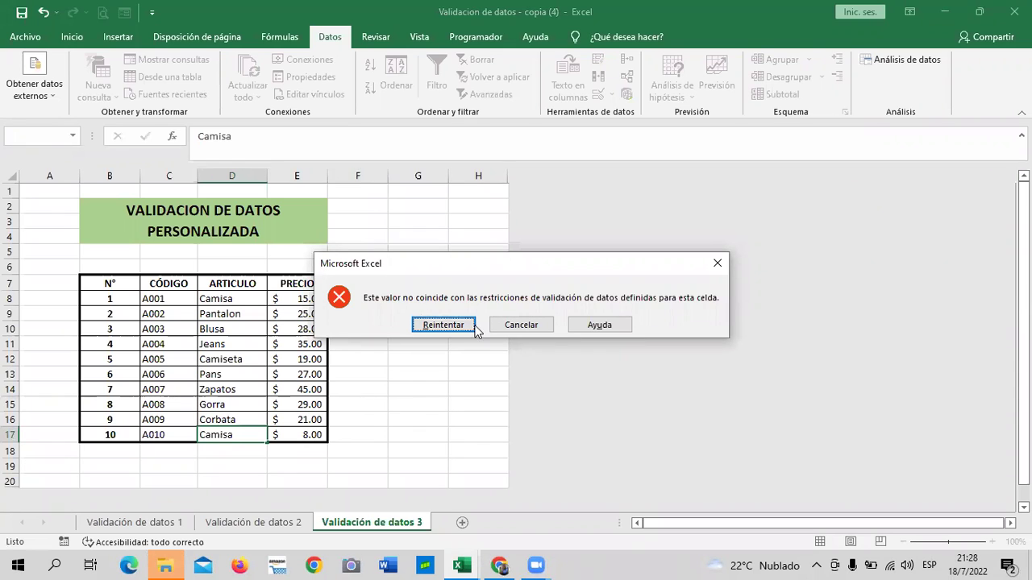
left_click(454, 325)
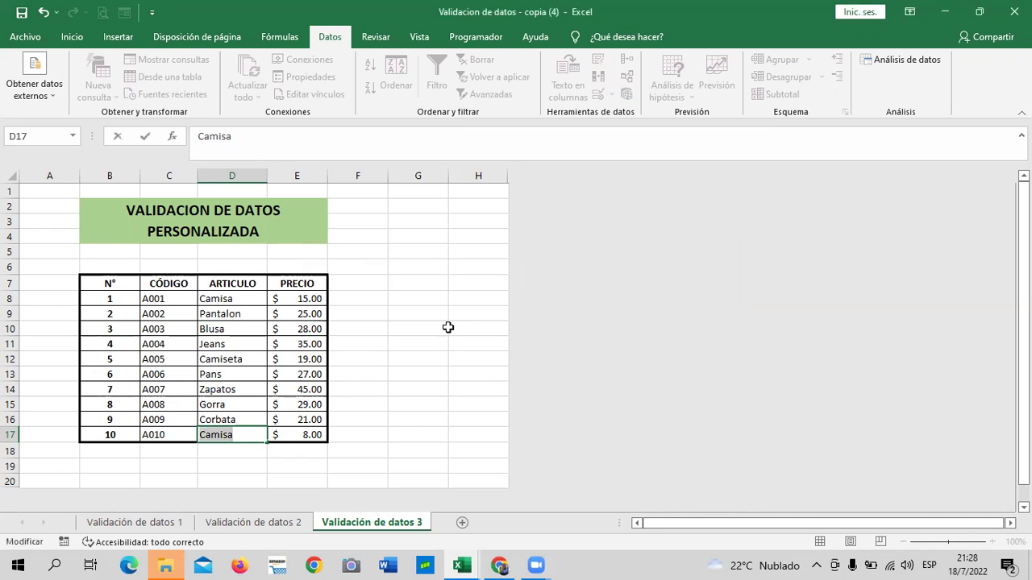
key("Return")
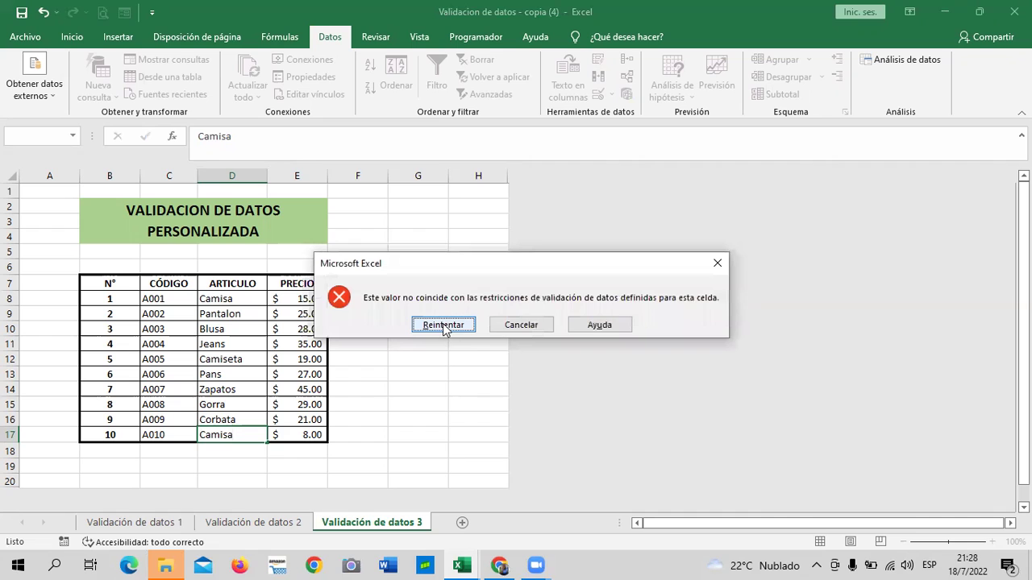
left_click(533, 326)
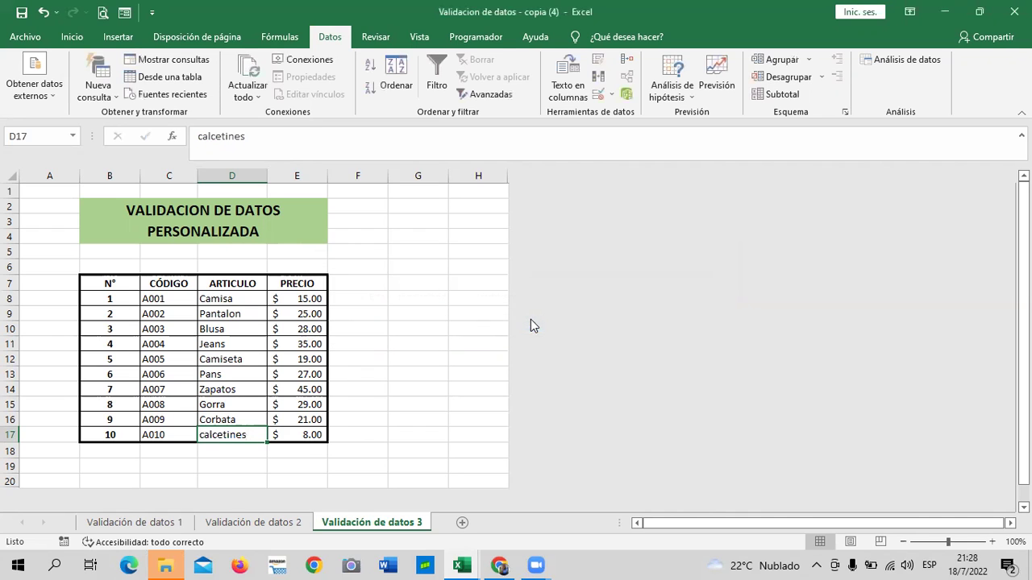
left_click(406, 372)
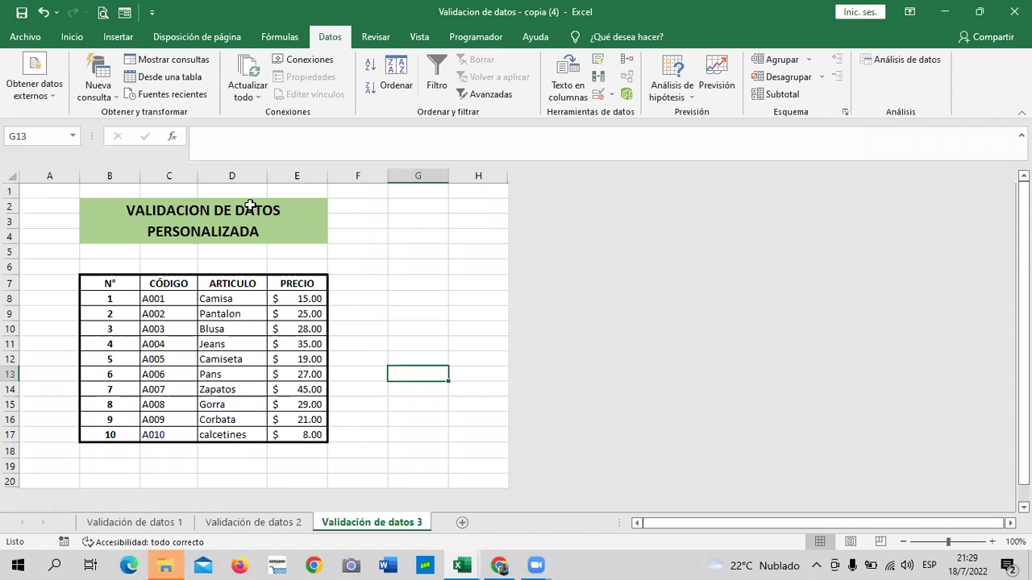
left_click(420, 295)
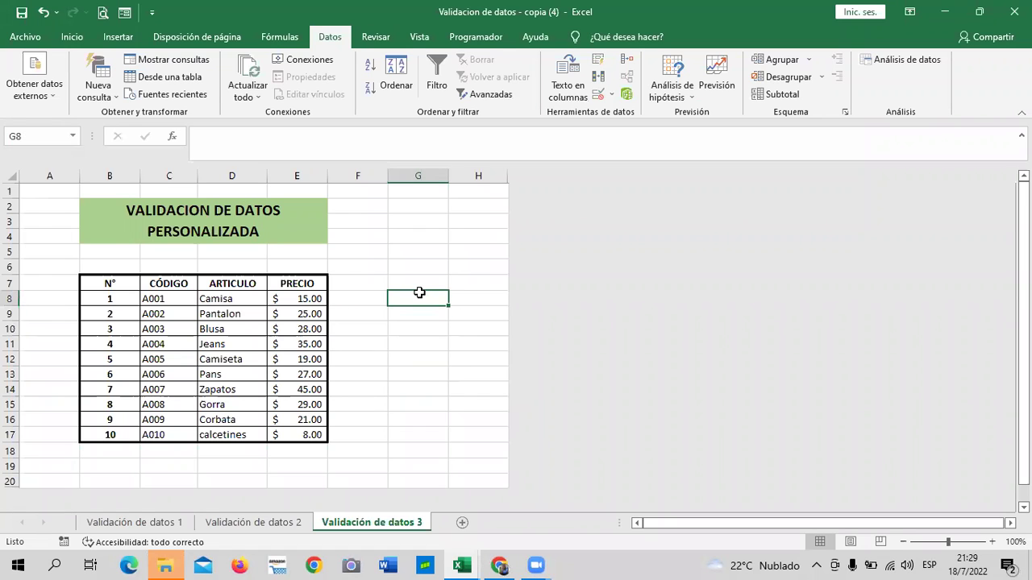
key("Down")
key("Down")
key("Down")
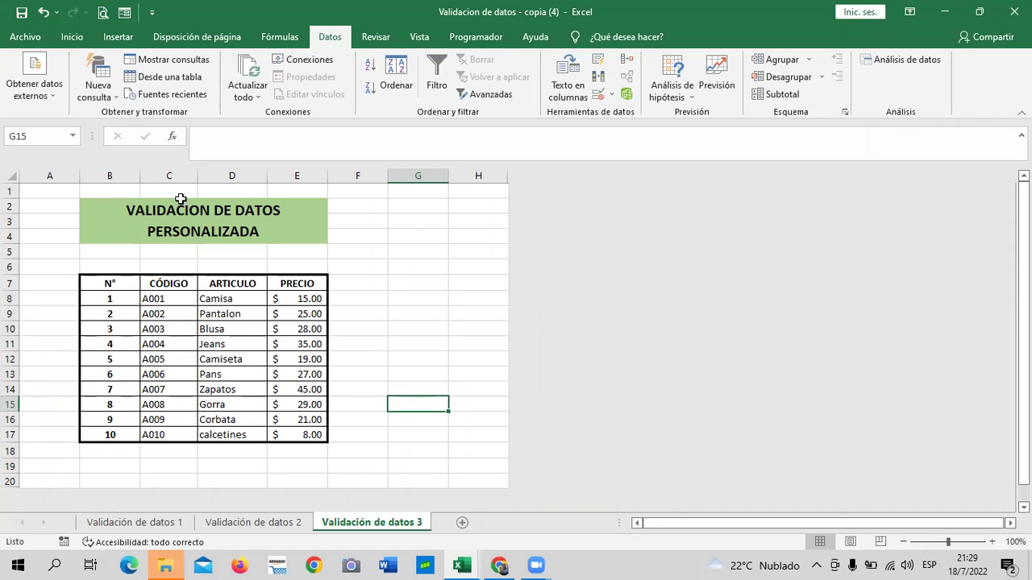
key("Down")
key("Down")
key("Down")
key("Down")
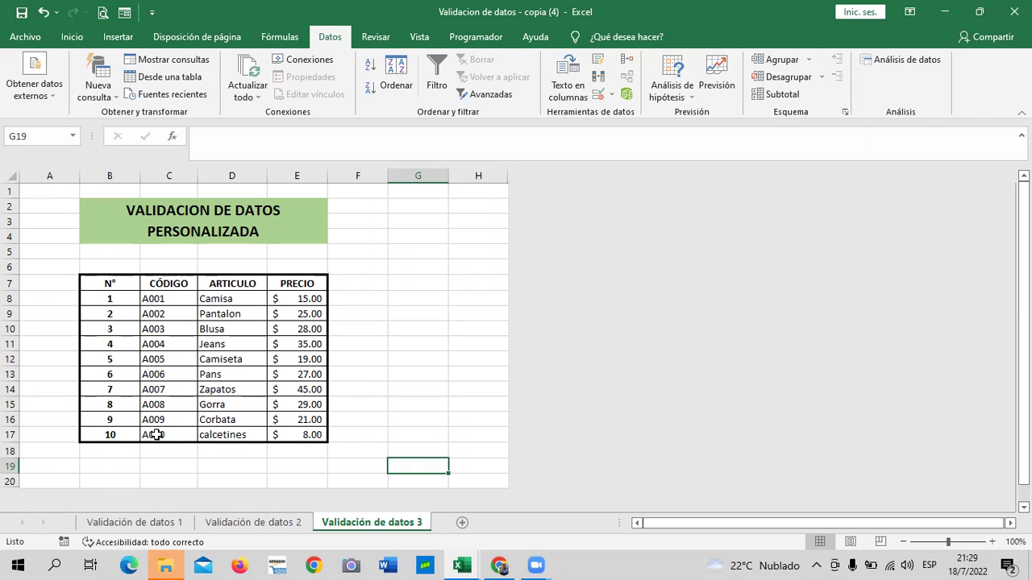
left_click(157, 435)
left_click(362, 345)
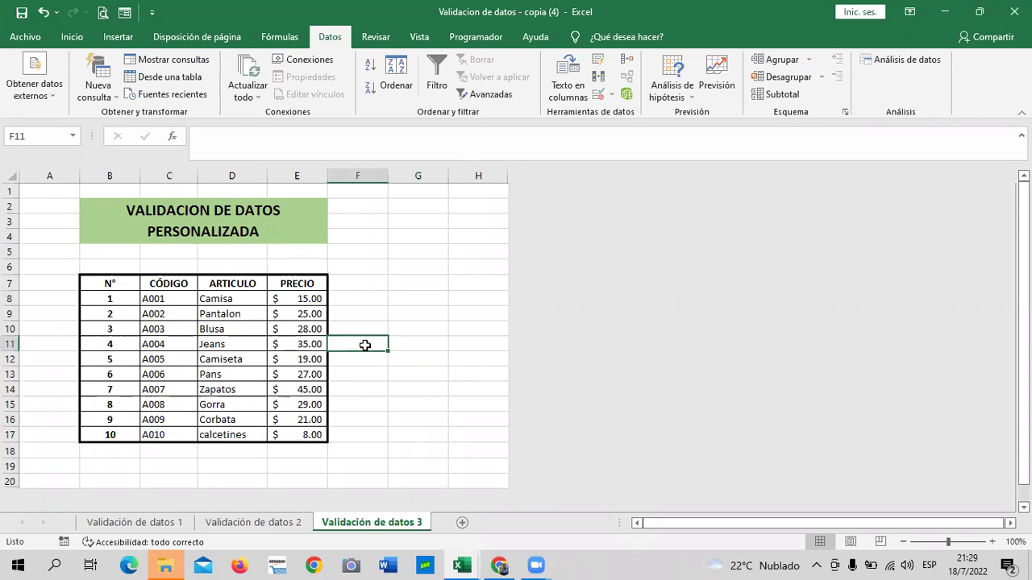
left_click(169, 344)
double_click(169, 343)
key("BackSpace")
type("1")
key("Return")
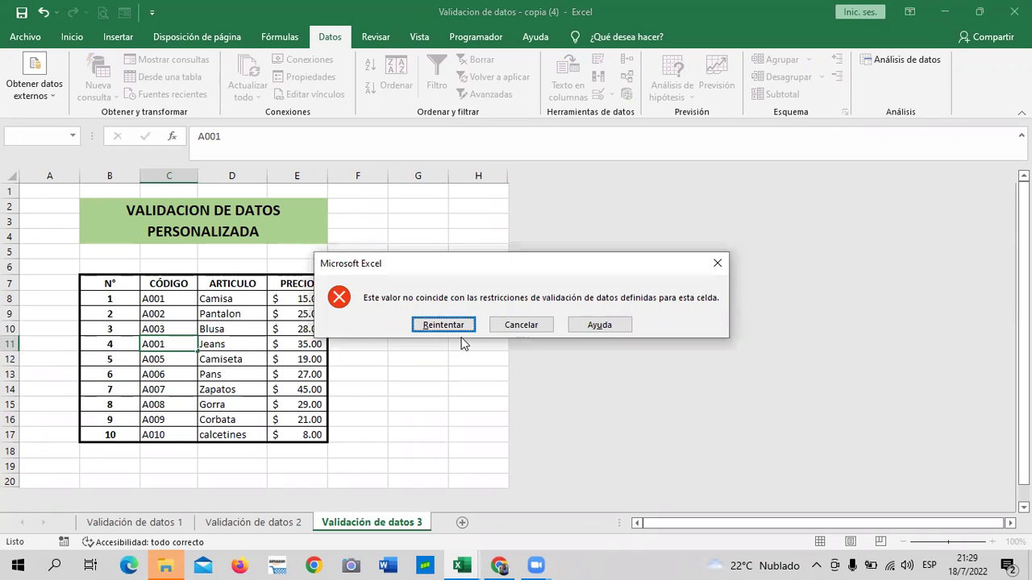
left_click(521, 325)
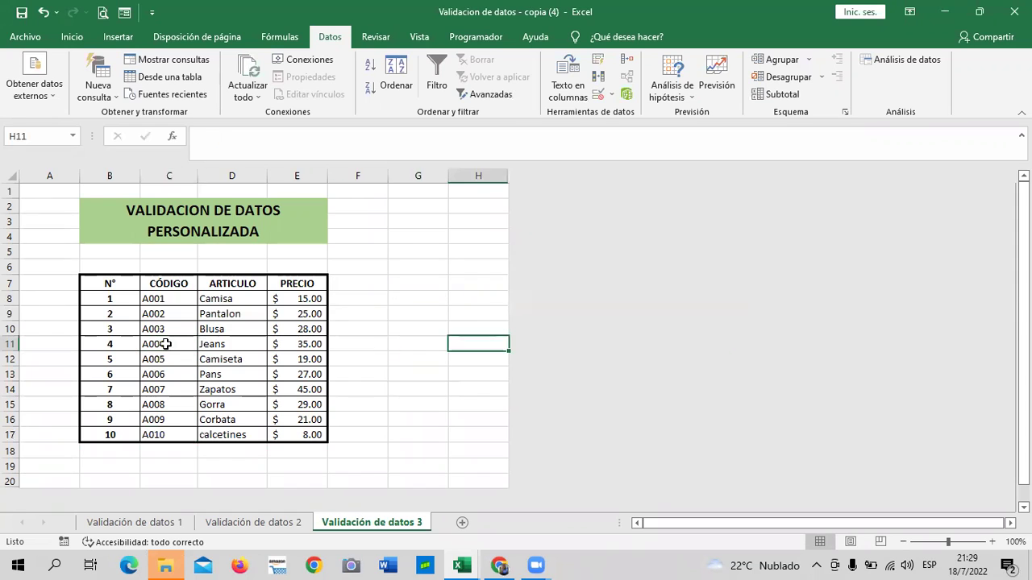
left_click(613, 95)
left_click(628, 112)
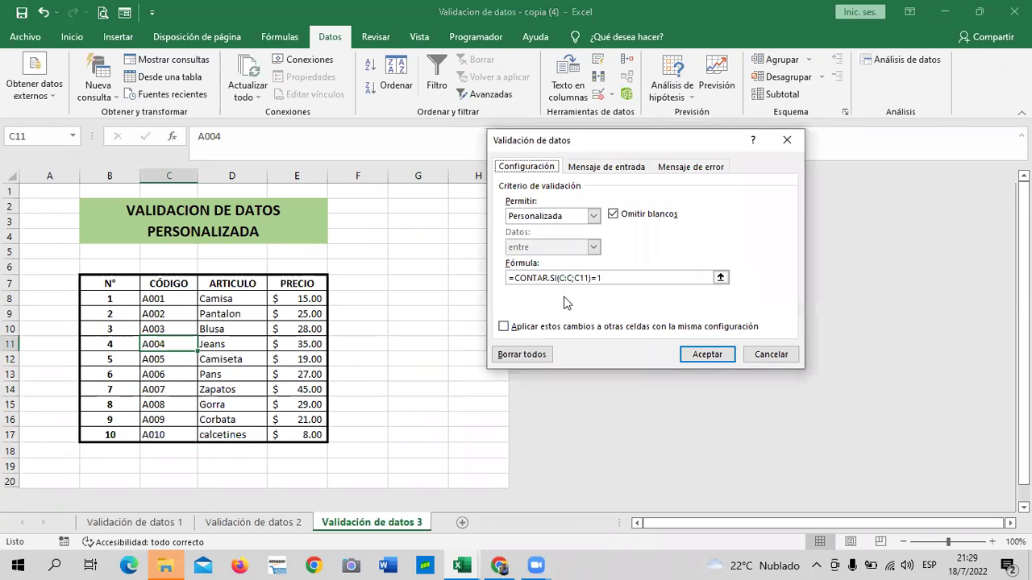
left_click(565, 278)
left_click(768, 356)
Step: Open data validation for G5, pick Personalizada, then close without saving
left_click(432, 248)
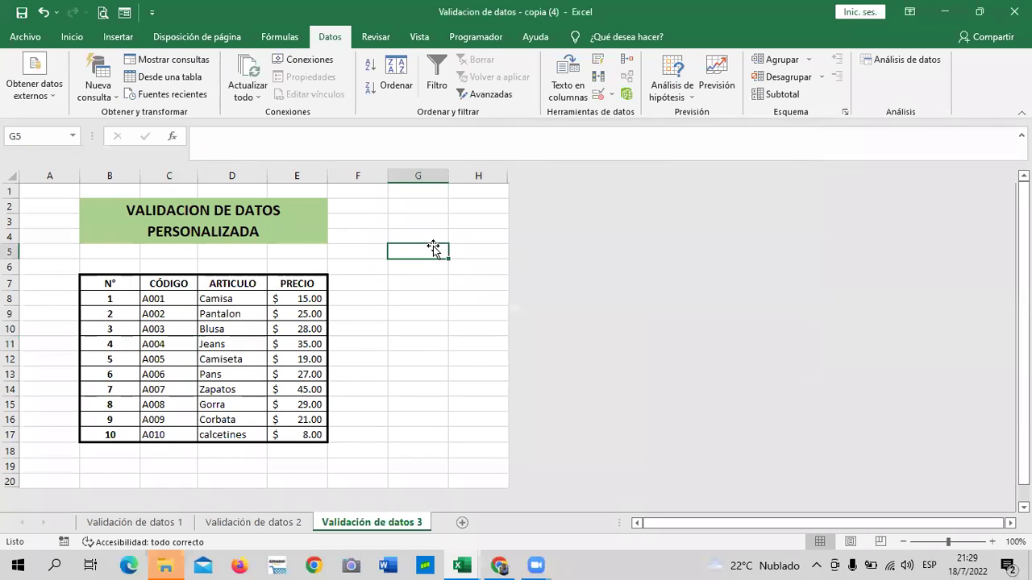
left_click(610, 96)
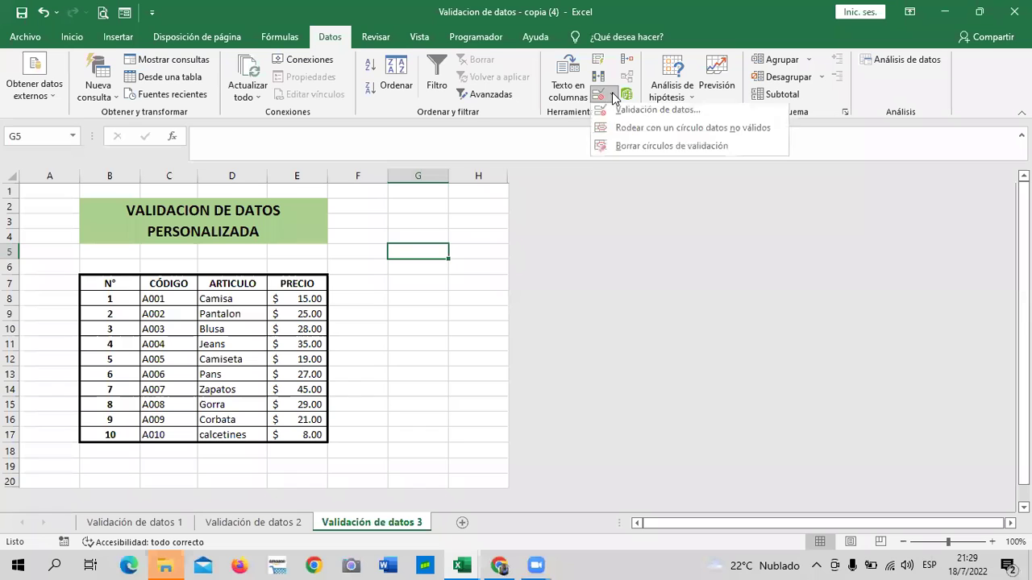
left_click(641, 112)
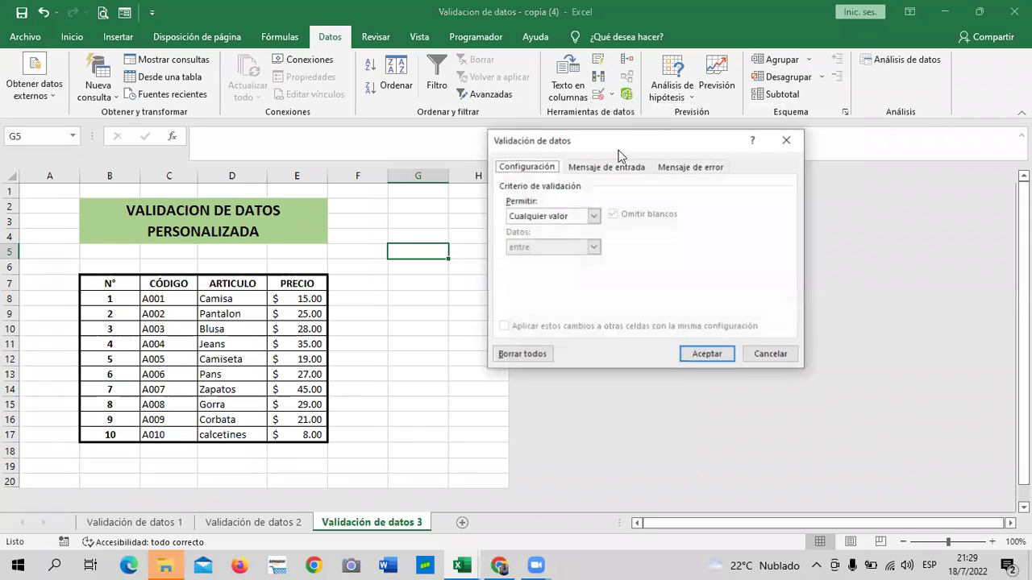
left_click(594, 215)
left_click(553, 300)
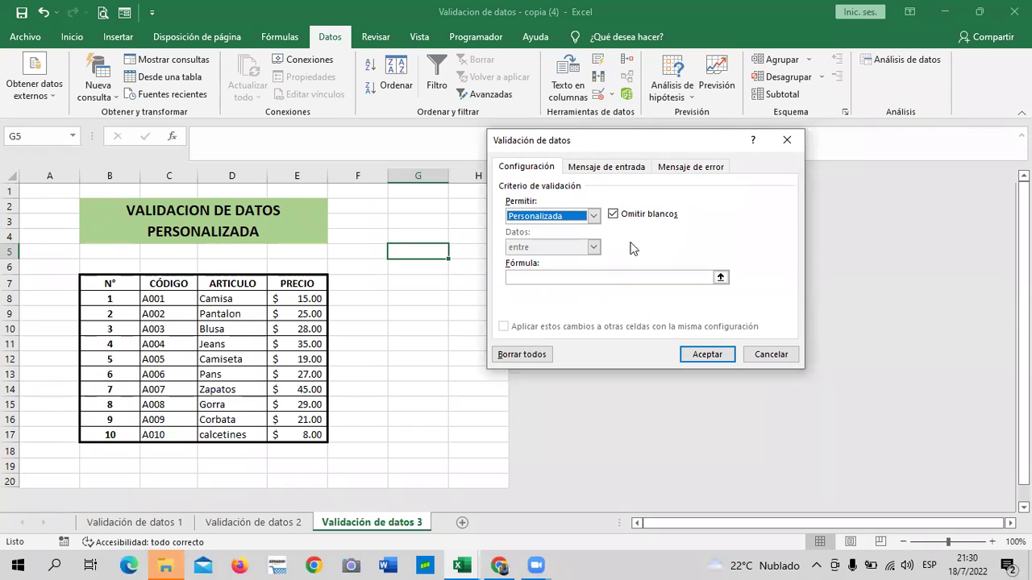
left_click(726, 354)
Step: Open the validation settings for C8 (A001) and choose Borrar todos
left_click(178, 304)
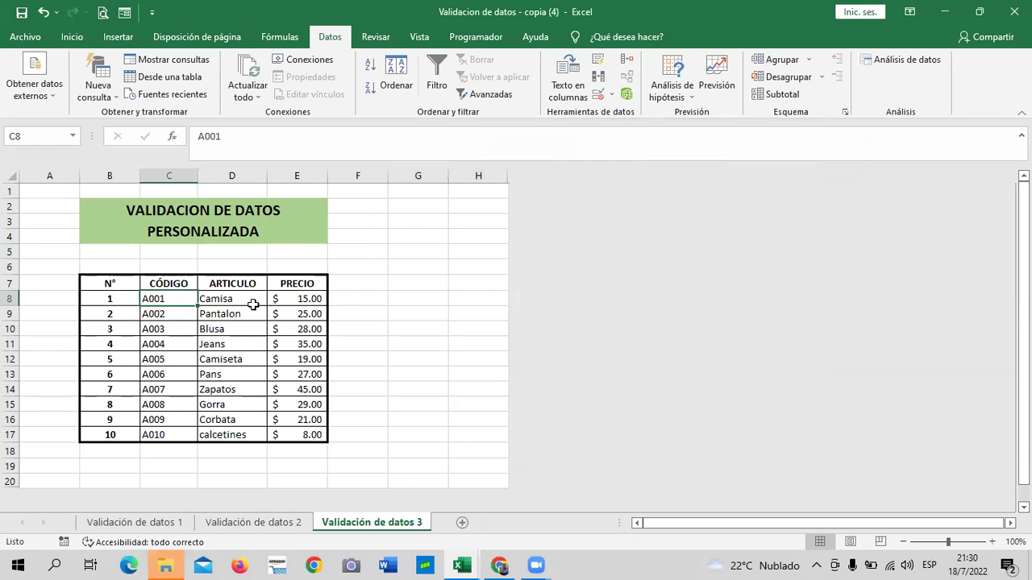
left_click(612, 95)
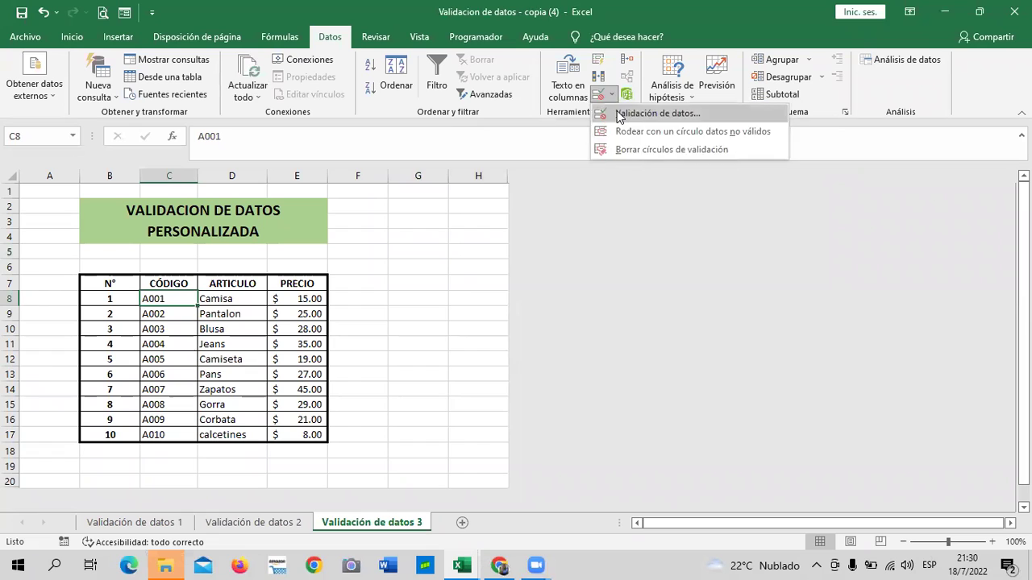
left_click(637, 113)
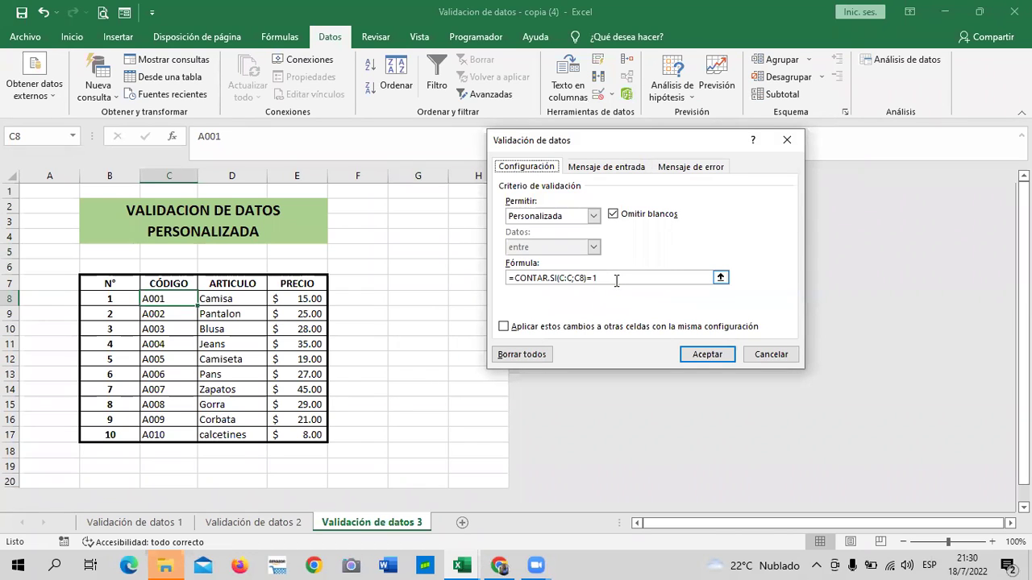
left_click(521, 355)
Step: Confirm removing the validation rule from C8
left_click(707, 354)
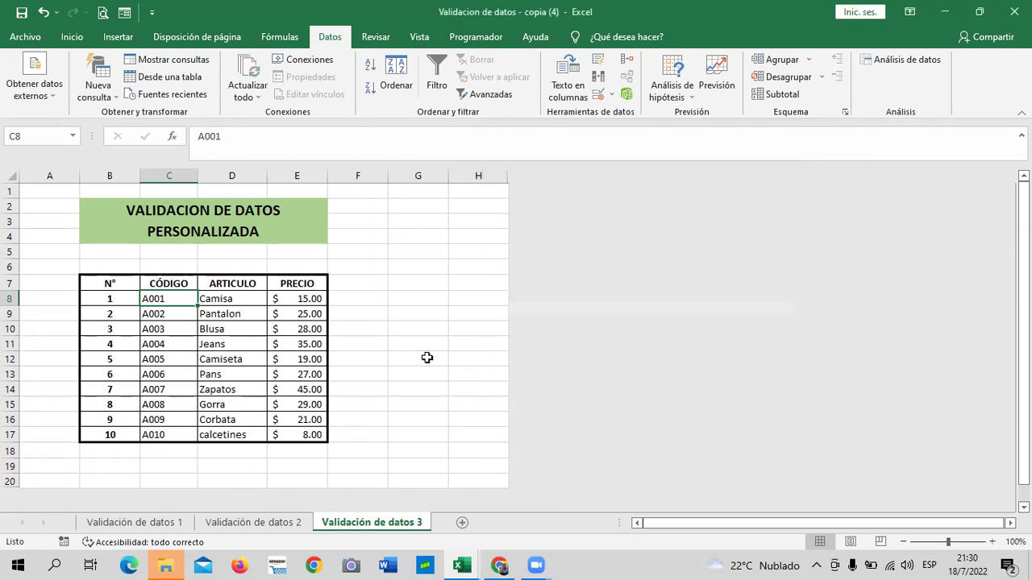
left_click_drag(425, 348, 389, 341)
left_click(157, 420)
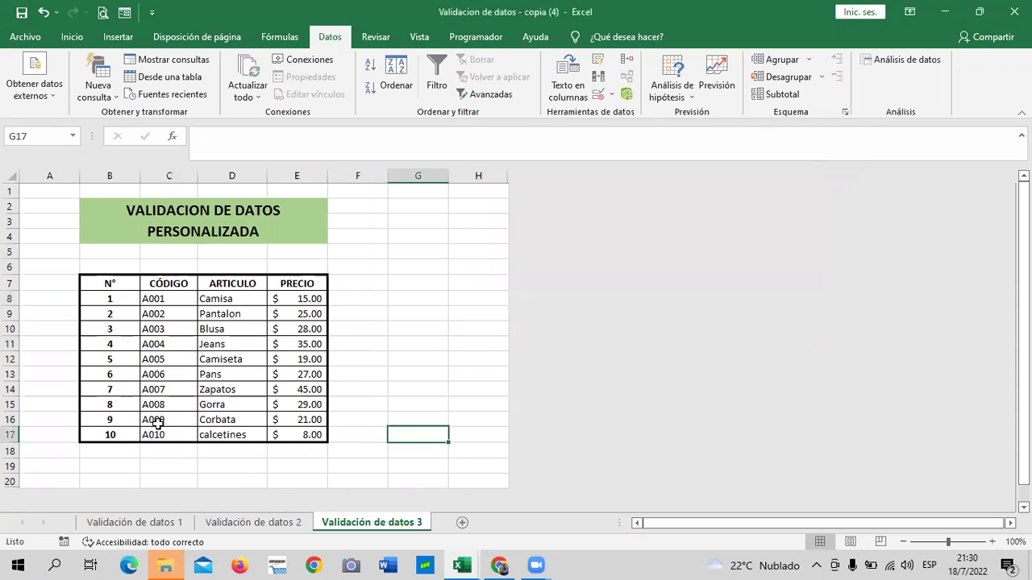
Step: Try changing C10 to the duplicate A001; after the error, retry, then cancel to keep A003
left_click(172, 332)
double_click(172, 332)
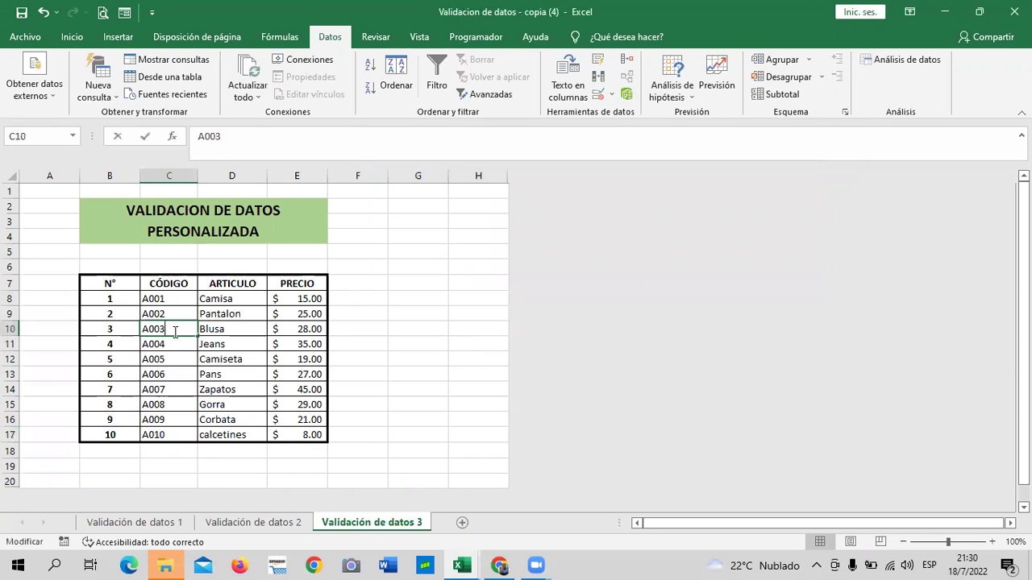
key("BackSpace")
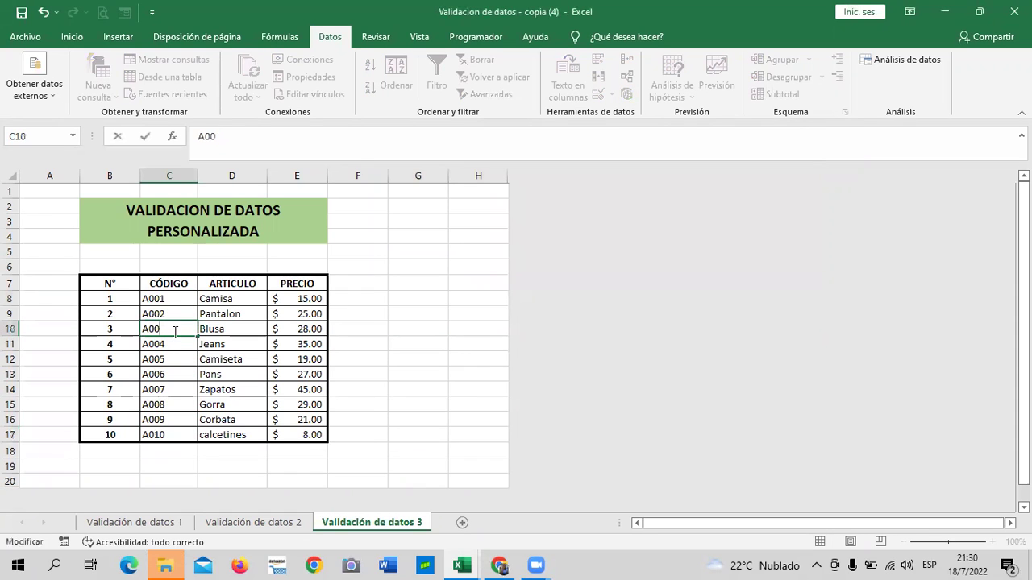
type("1")
key("Return")
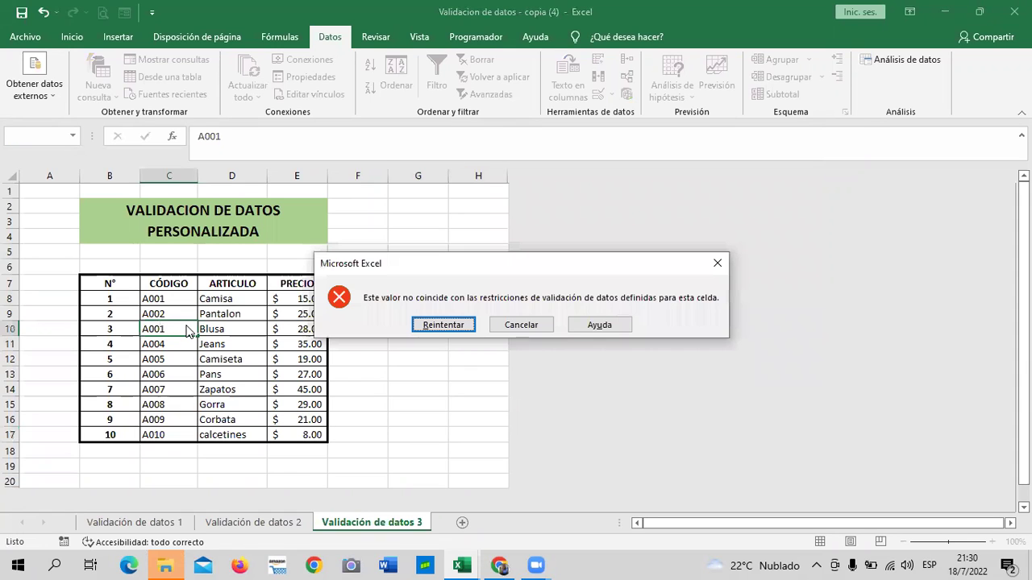
left_click(442, 325)
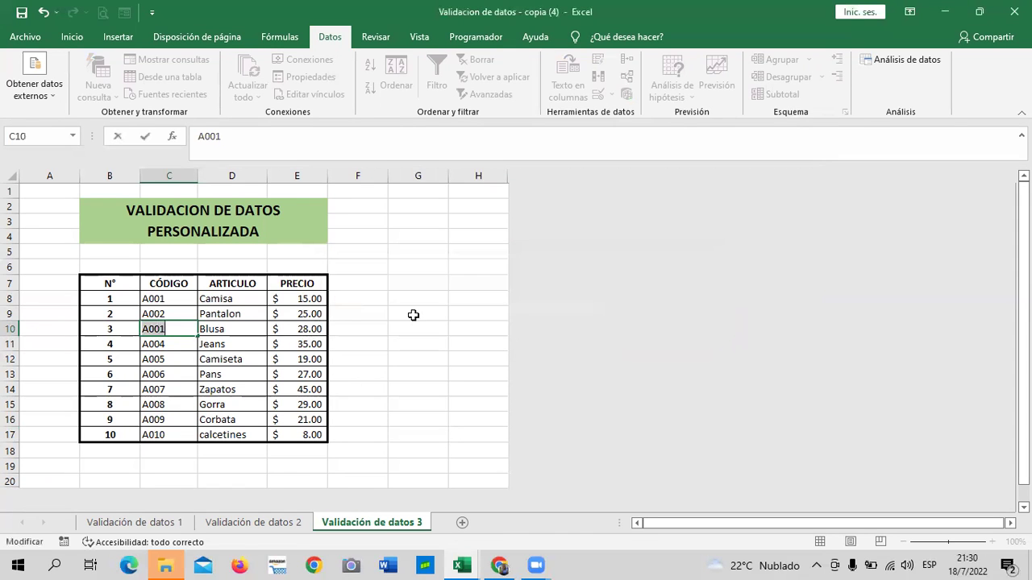
key("Return")
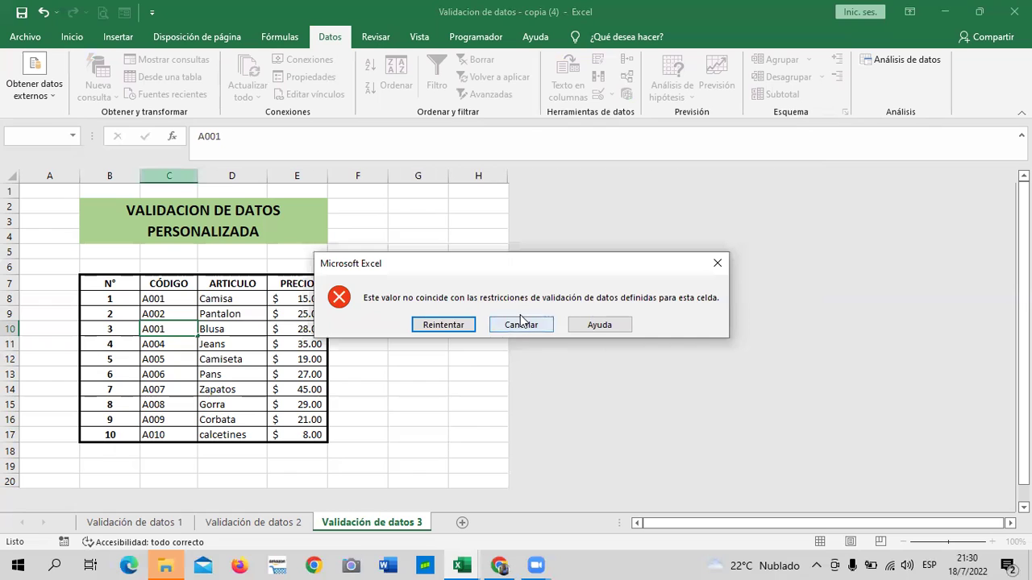
left_click(509, 329)
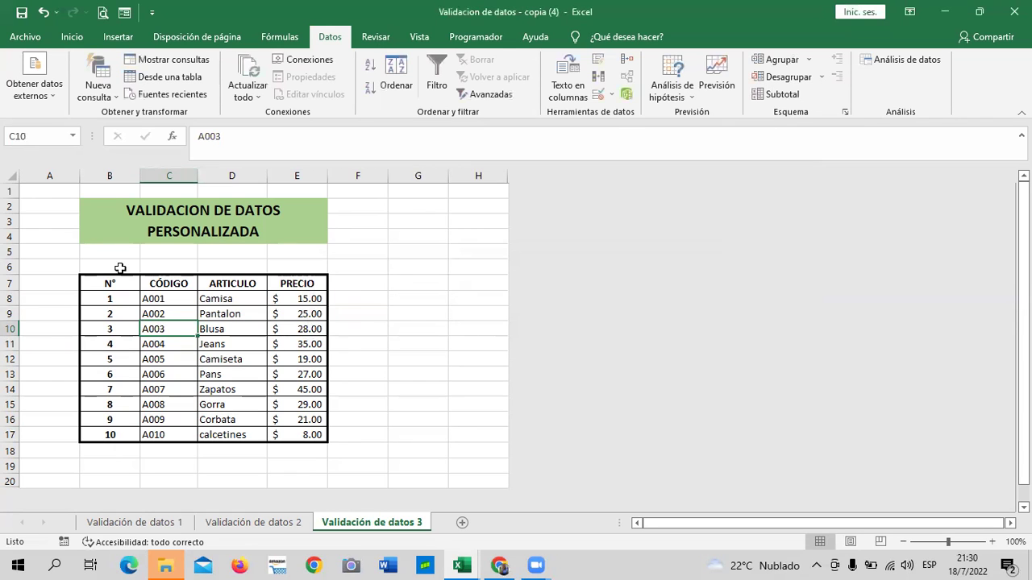
left_click(169, 175)
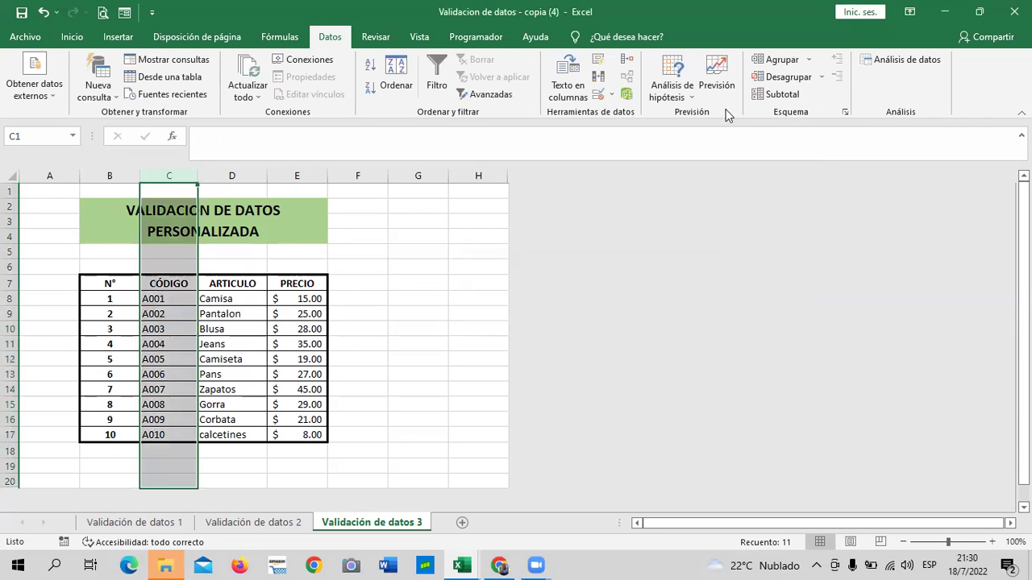
Step: Extend the validation to all of column C and clear every rule with Borrar todos
left_click(599, 96)
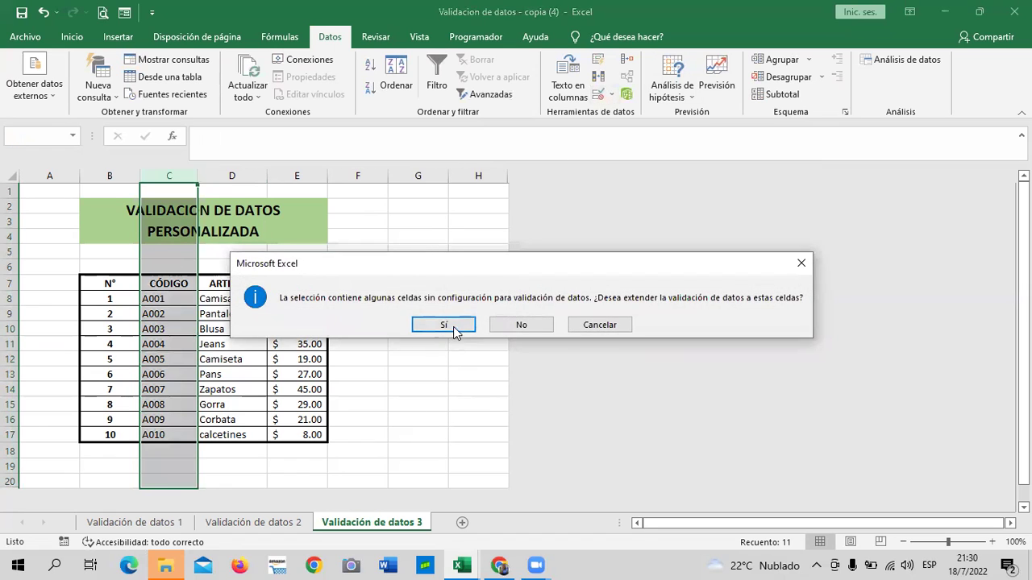
left_click(453, 325)
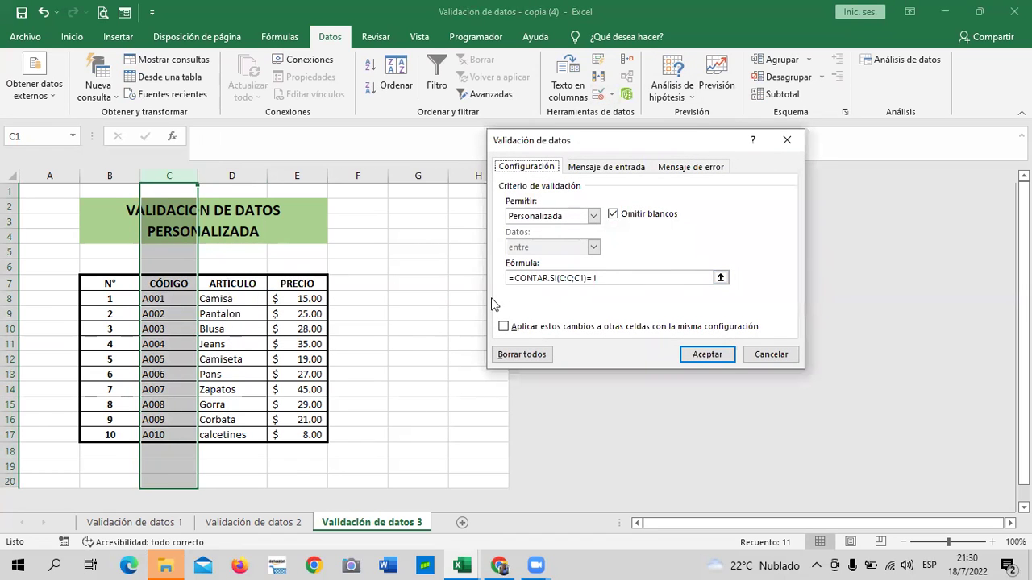
left_click(535, 357)
left_click(710, 355)
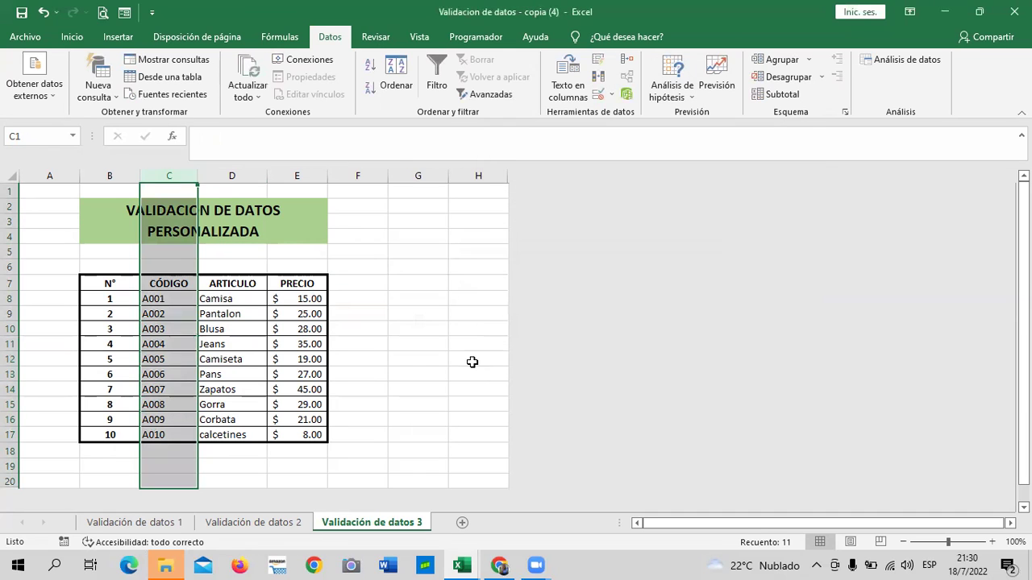
left_click(473, 359)
Step: Change C10 to A002, duplicating the code in C9
left_click(163, 321)
double_click(170, 329)
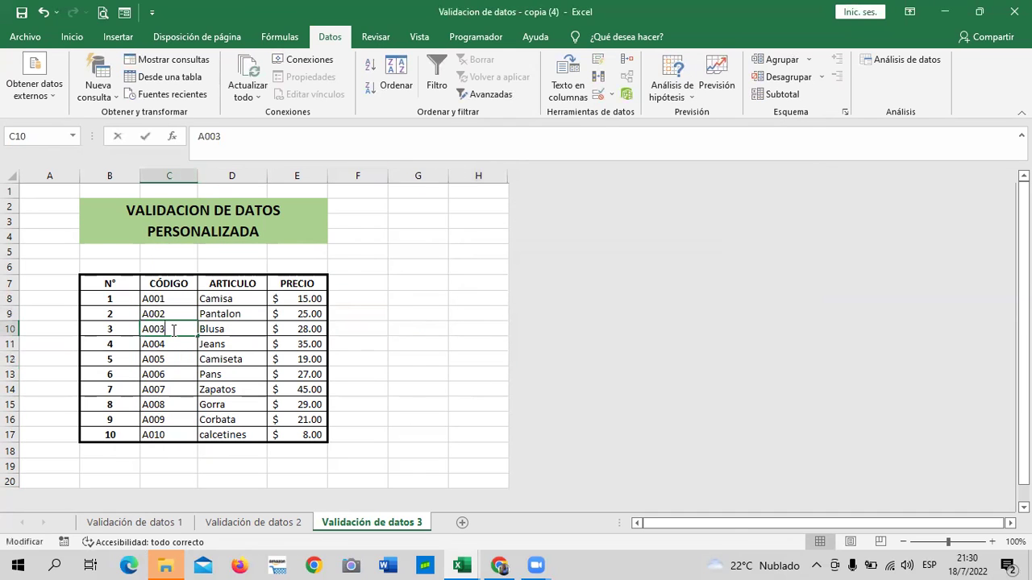
key("BackSpace")
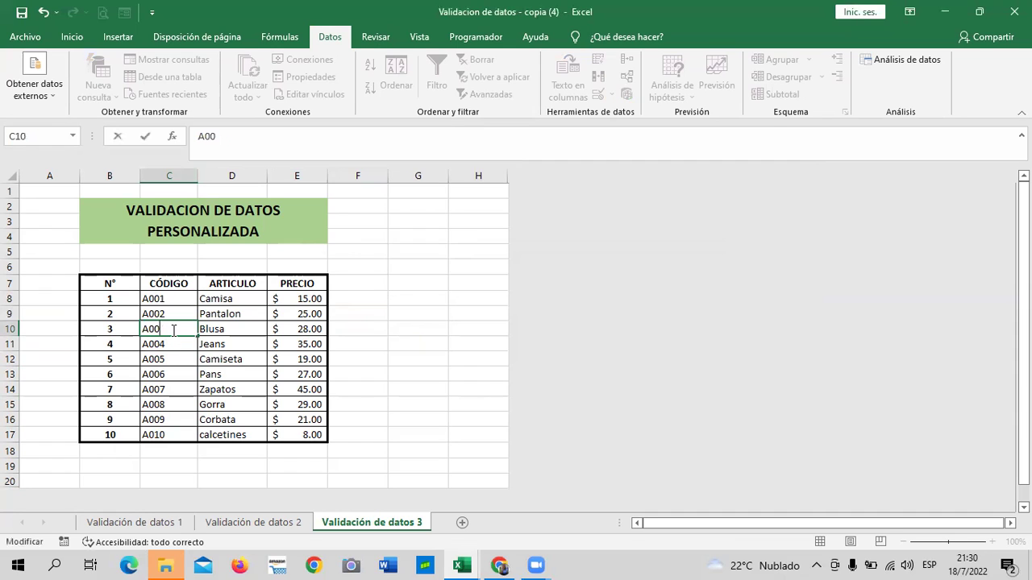
type("2")
key("Return")
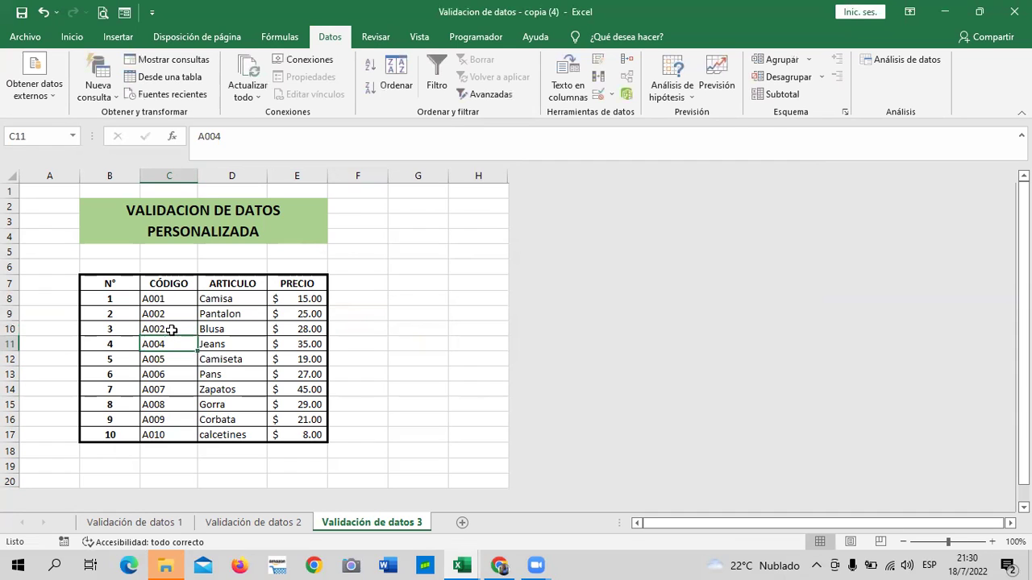
left_click(453, 323)
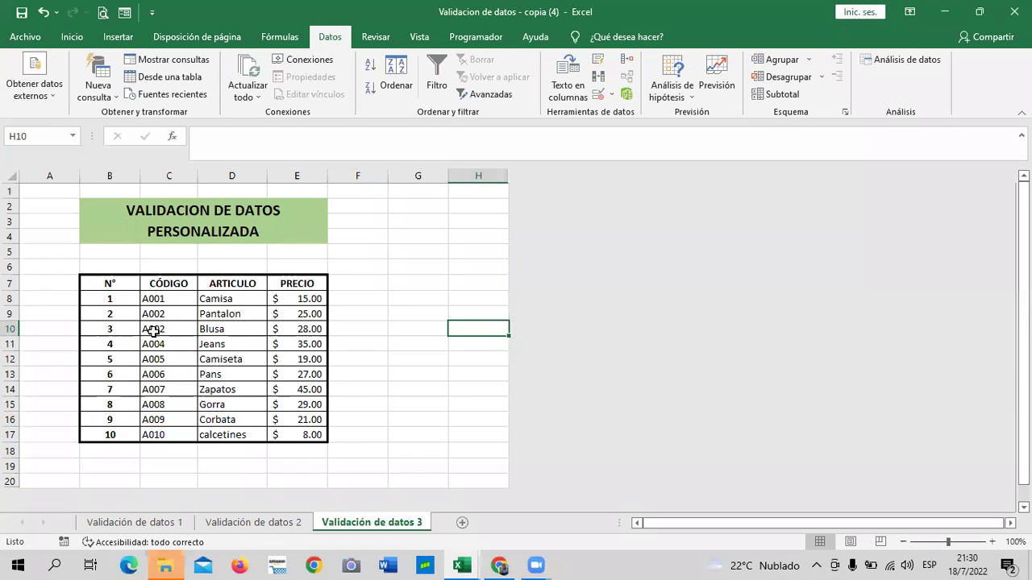
Step: Apply a Personalizada validation rule =contar.si(c:c;c1)=1 to the whole CÓDIGO column
left_click(412, 369)
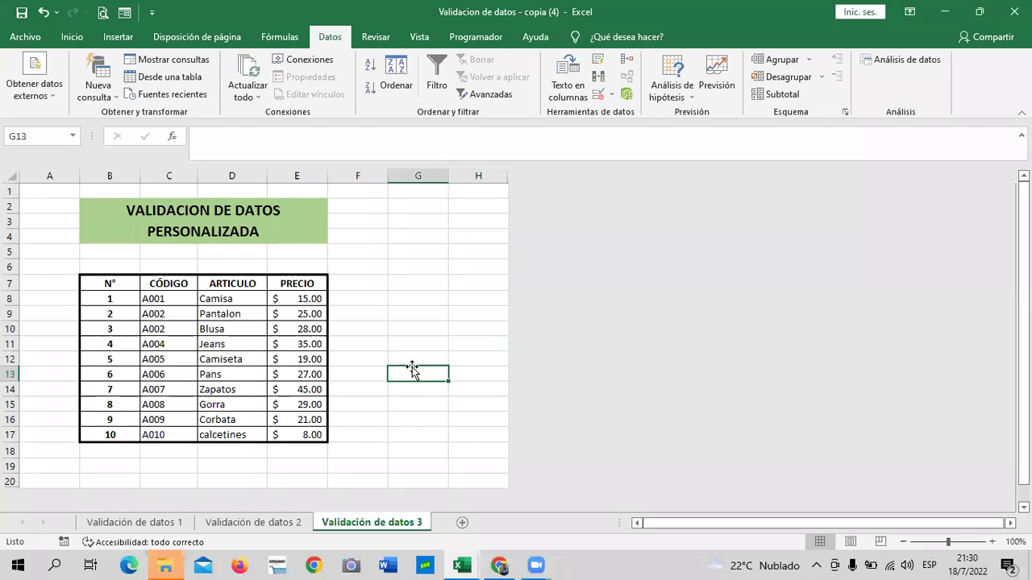
left_click(168, 175)
left_click(598, 95)
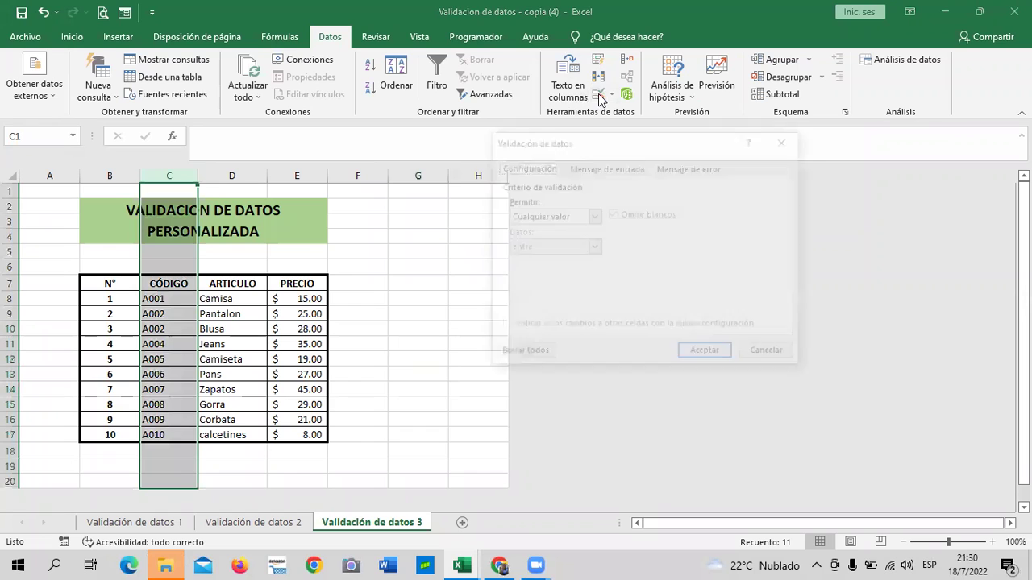
left_click(594, 216)
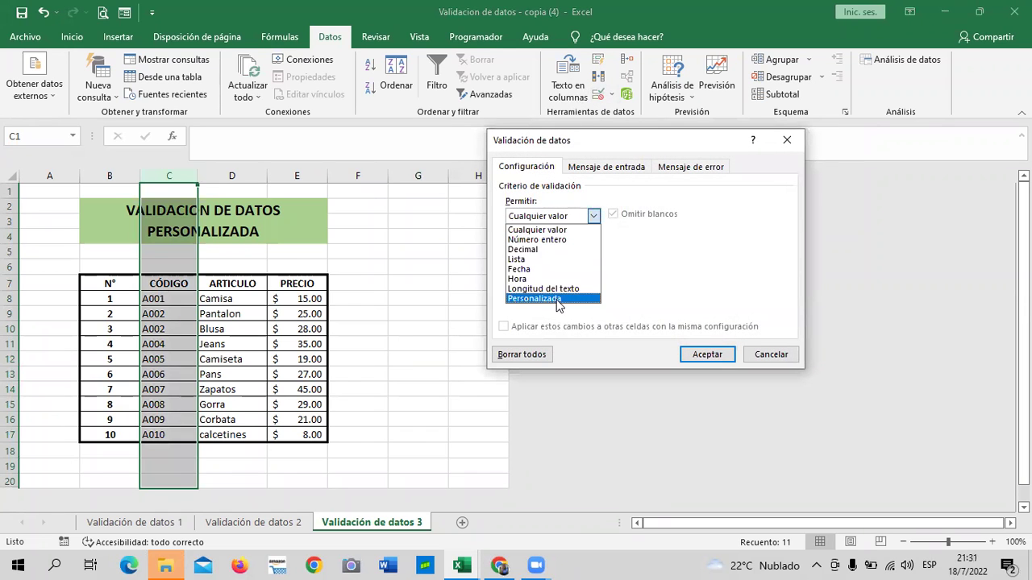
left_click(558, 301)
left_click(587, 277)
type("=contar.si(c:c;c1")
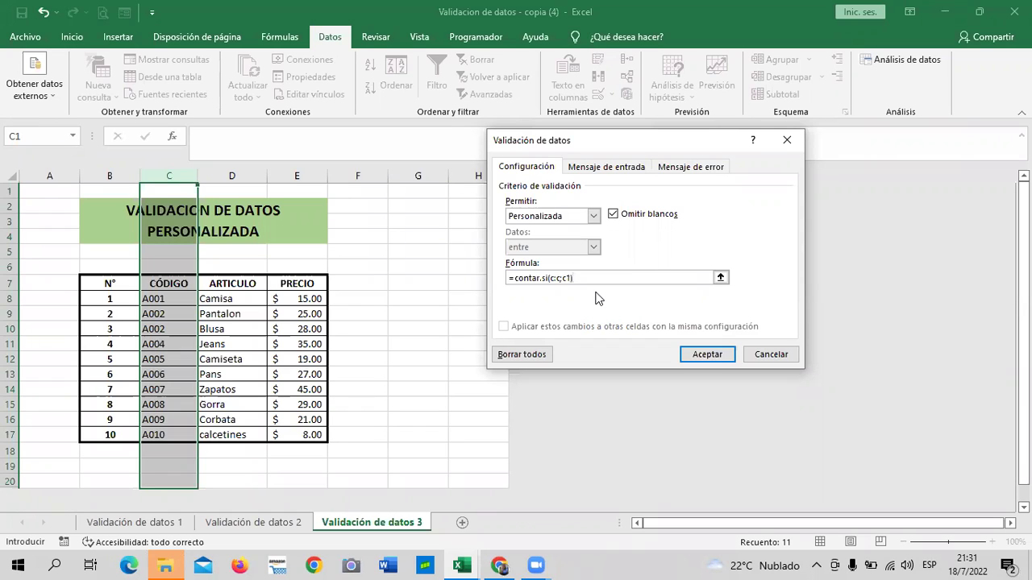
type("1")
left_click(695, 355)
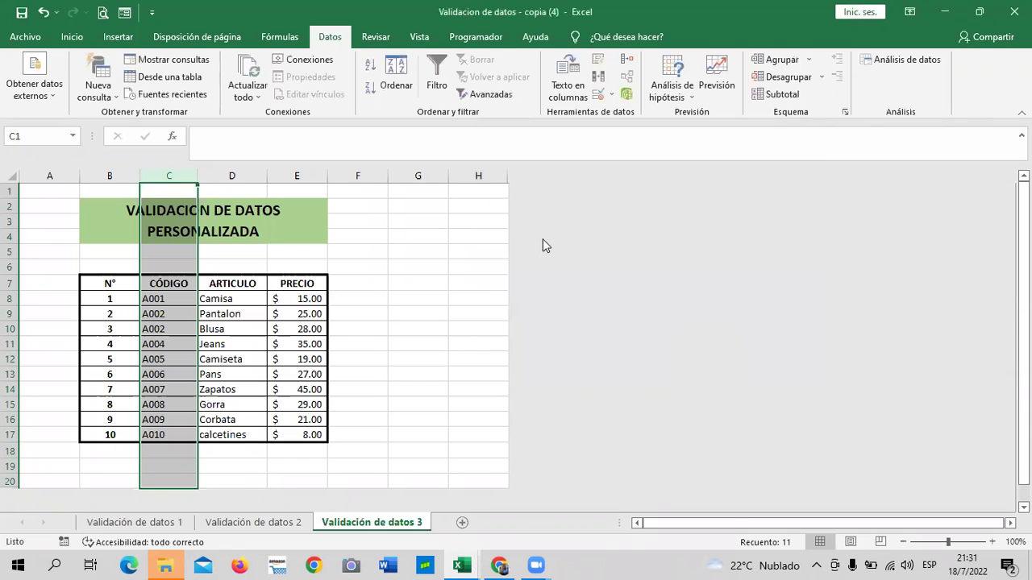
Step: Circle the invalid duplicate A002 entries in column C
left_click(431, 282)
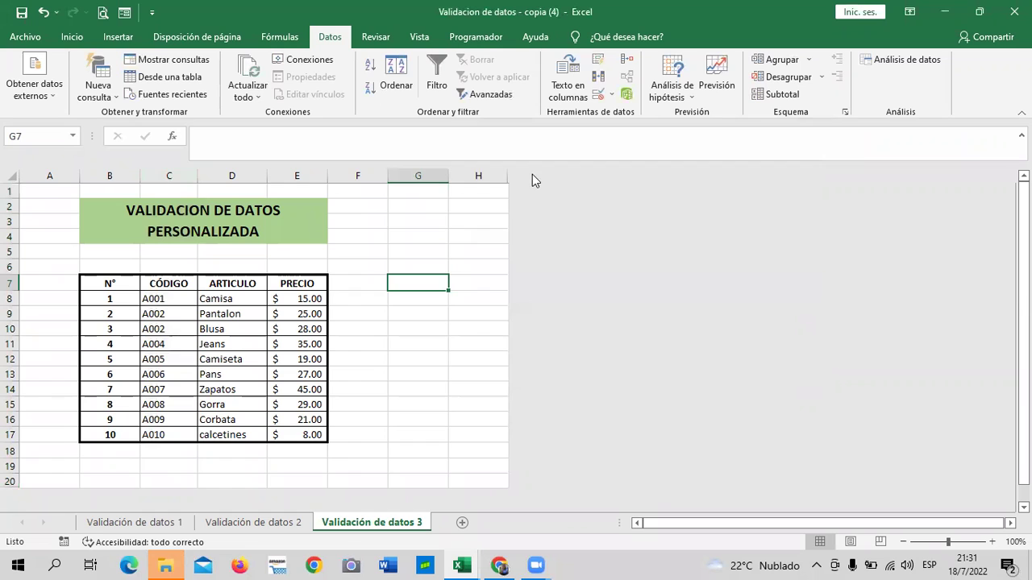
left_click(610, 97)
left_click(651, 133)
left_click(611, 96)
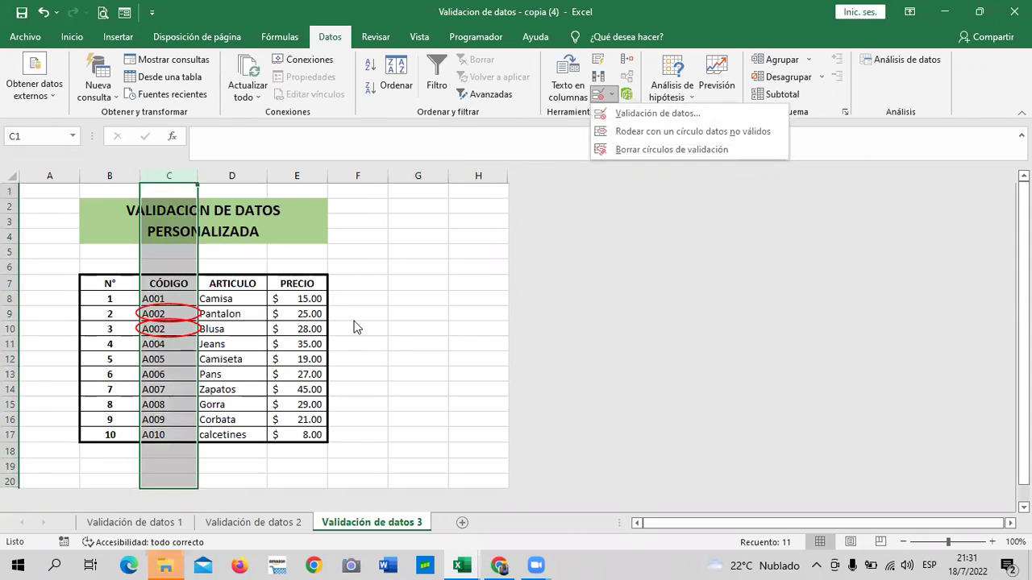
left_click(415, 275)
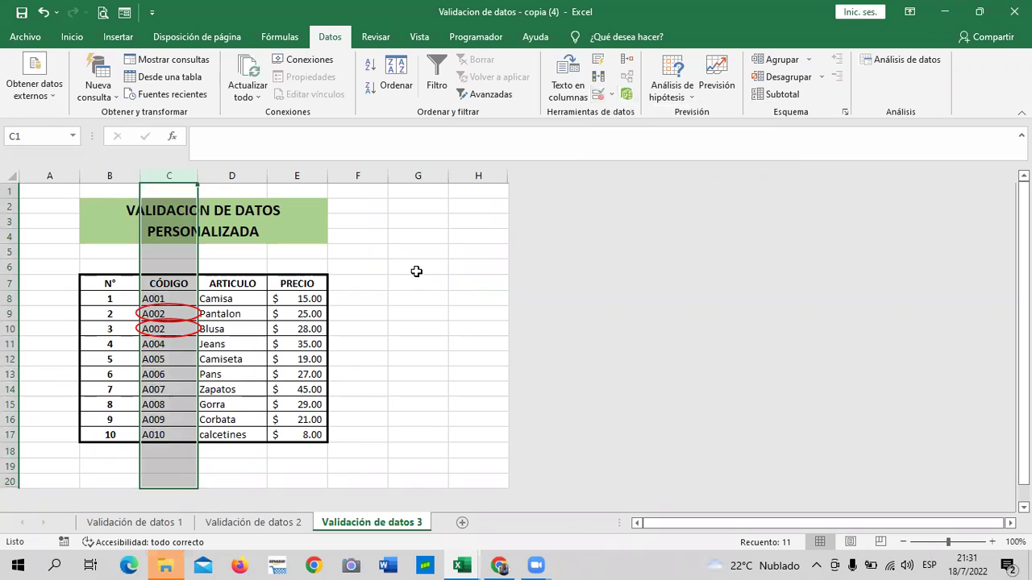
Step: Remove the red circles with Borrar círculos de validación
left_click(611, 97)
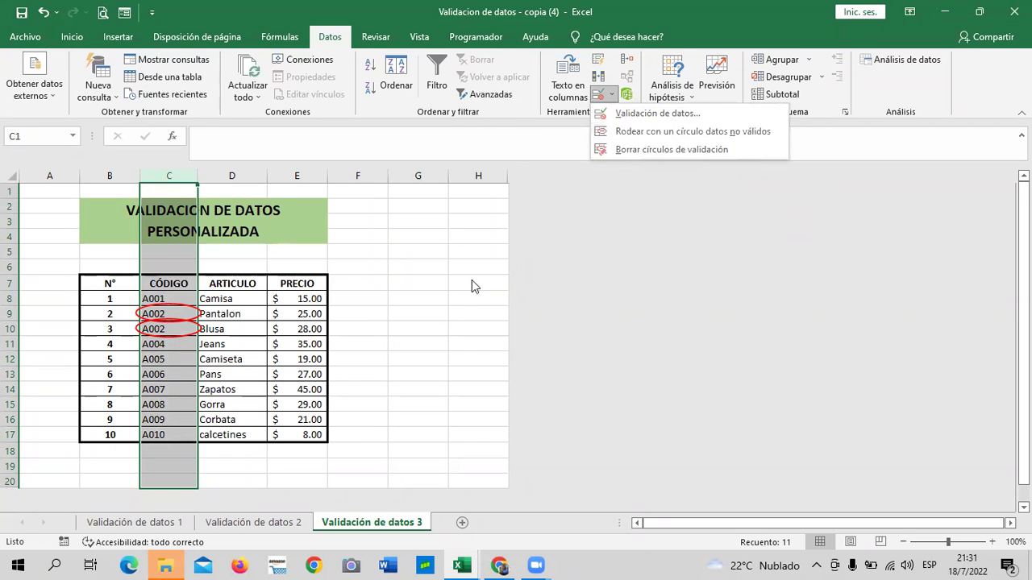
left_click(398, 274)
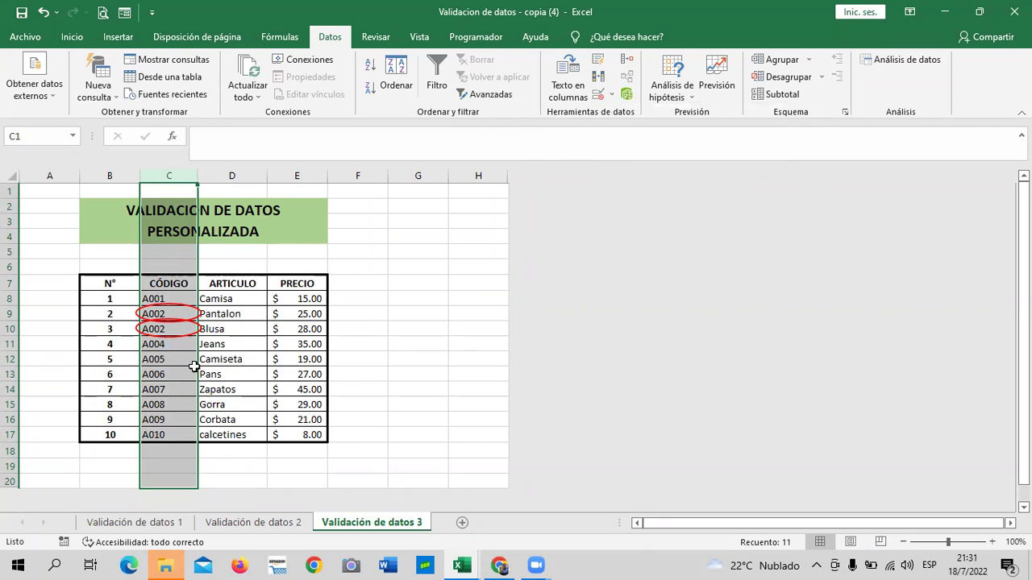
left_click(399, 434)
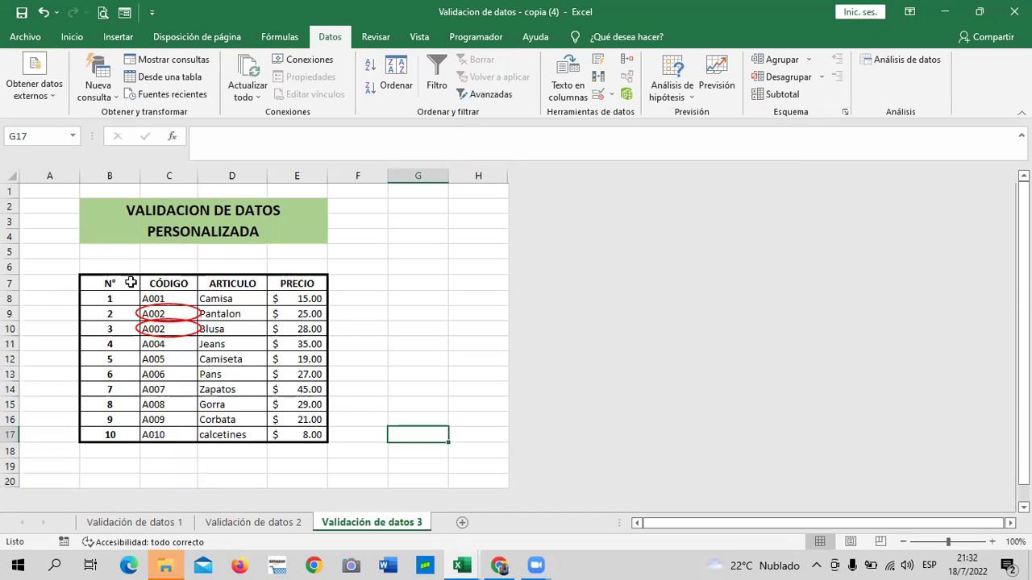
left_click(395, 312)
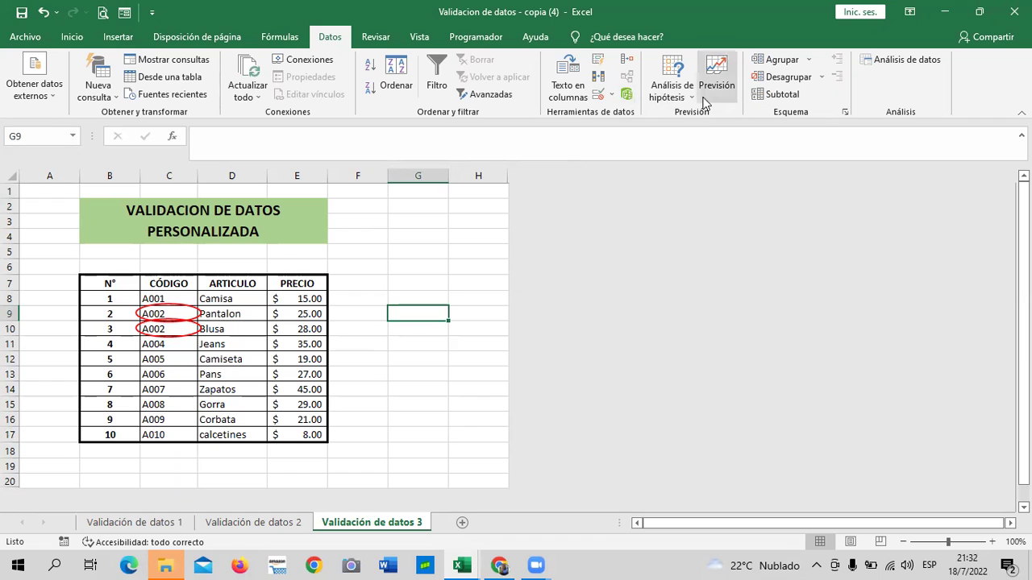
left_click(611, 95)
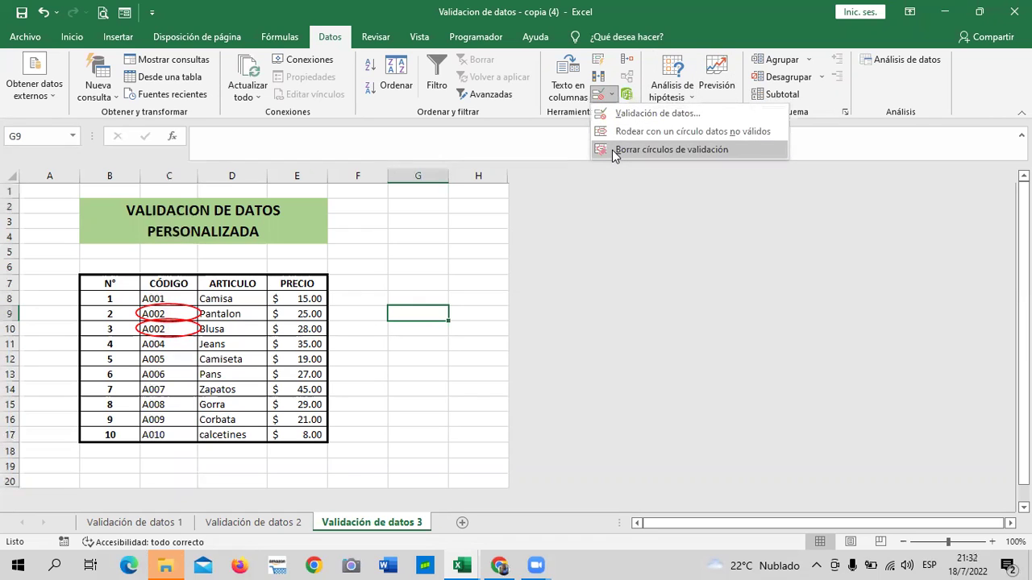
left_click(613, 151)
left_click(410, 263)
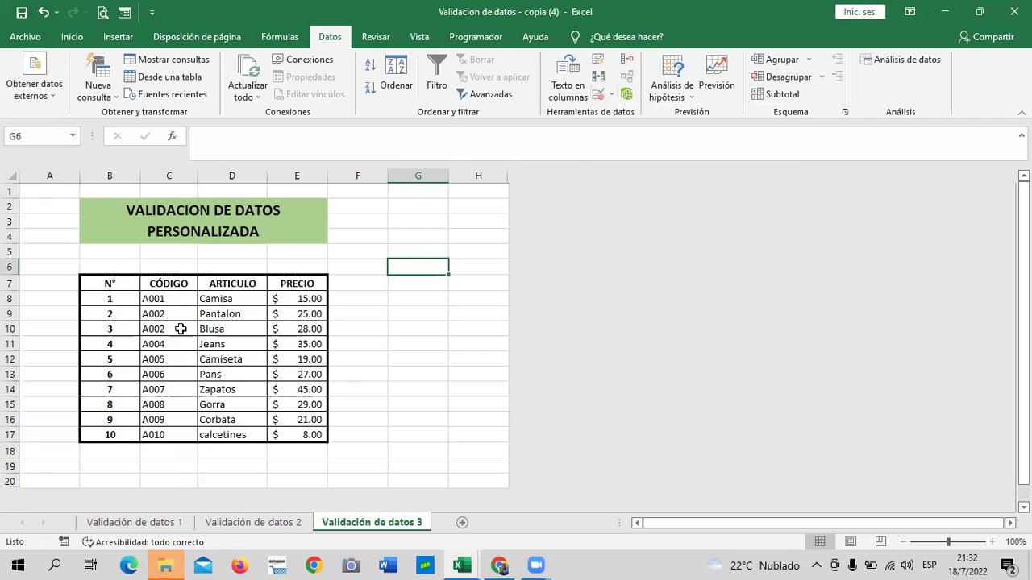
double_click(181, 329)
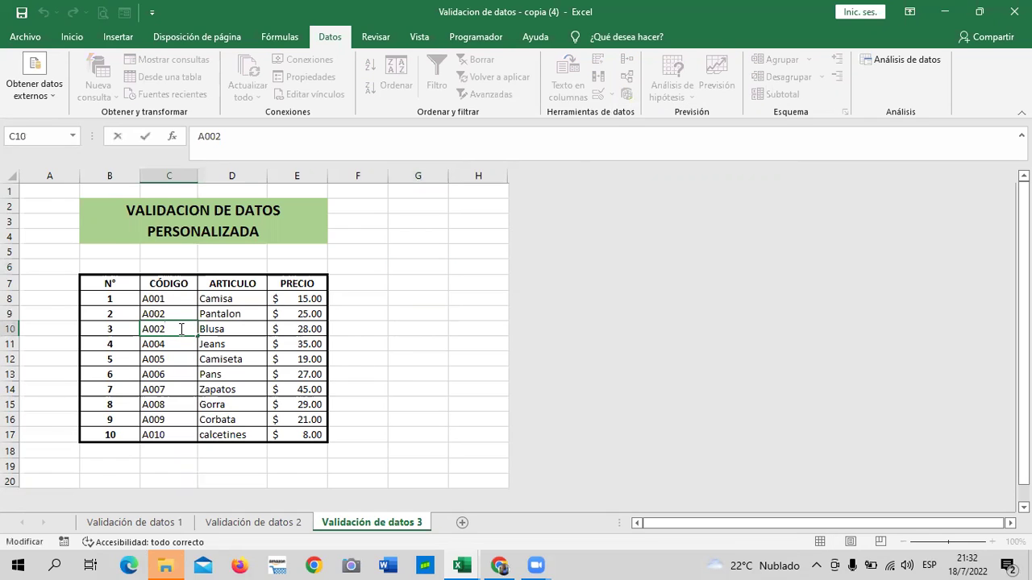
key("BackSpace")
type("2")
key("Return")
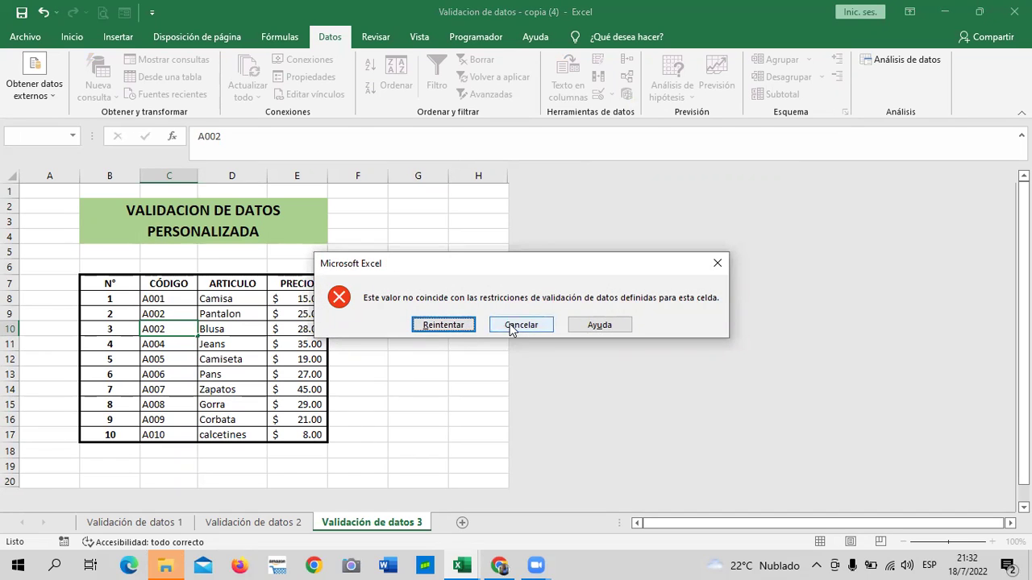
left_click(510, 327)
left_click(165, 381)
left_click(170, 329)
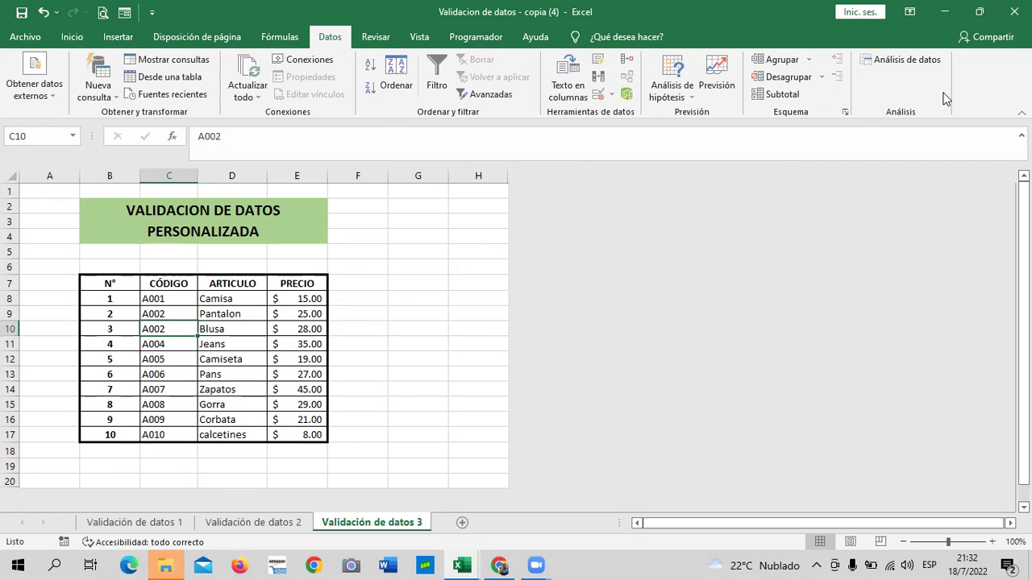
left_click(168, 316)
left_click(169, 331)
double_click(169, 331)
key("BackSpace")
type("2")
key("Return")
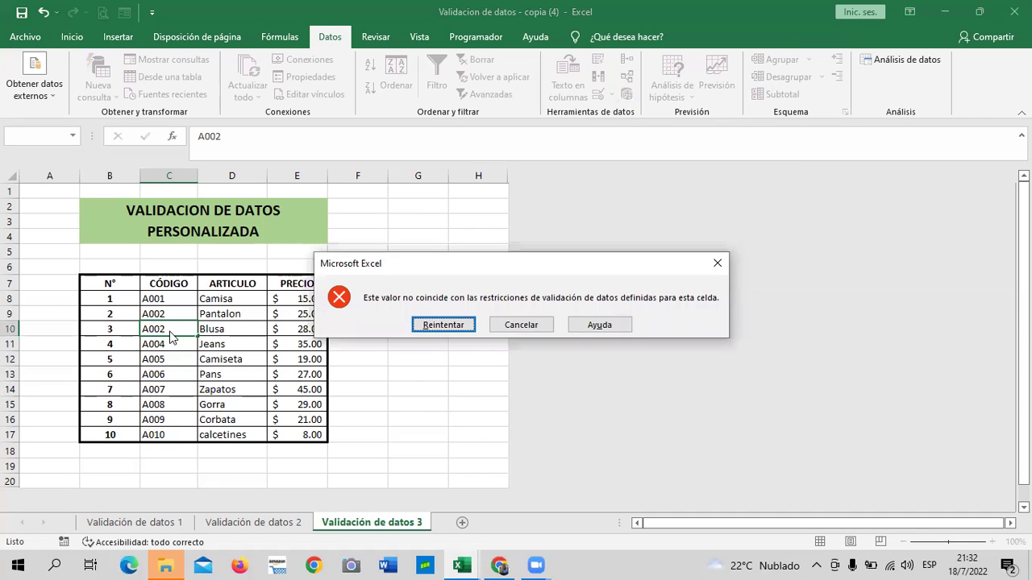
left_click(504, 322)
left_click(374, 330)
left_click(161, 332)
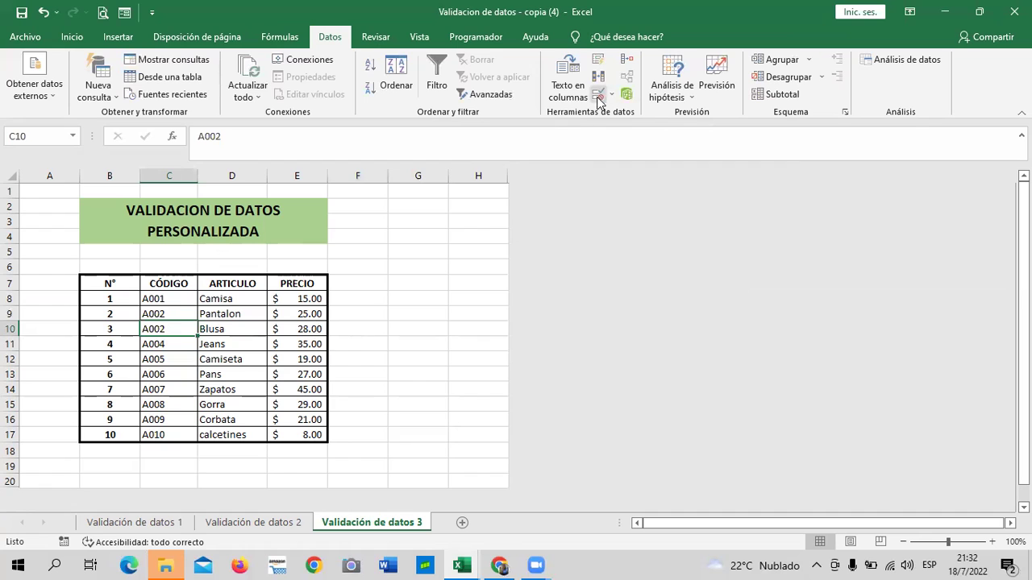
double_click(173, 329)
key("BackSpace")
type("2")
key("Return")
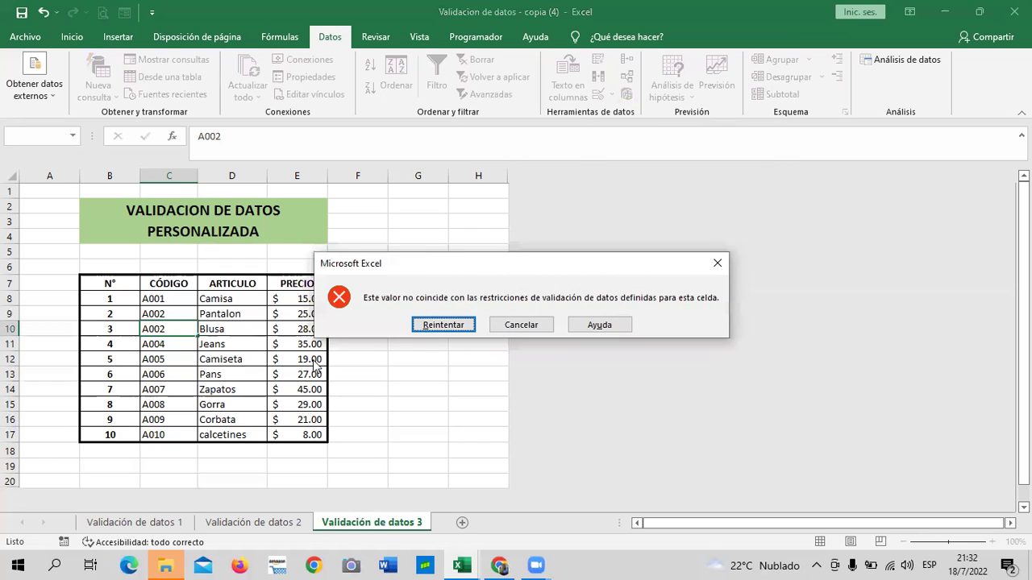
left_click(523, 325)
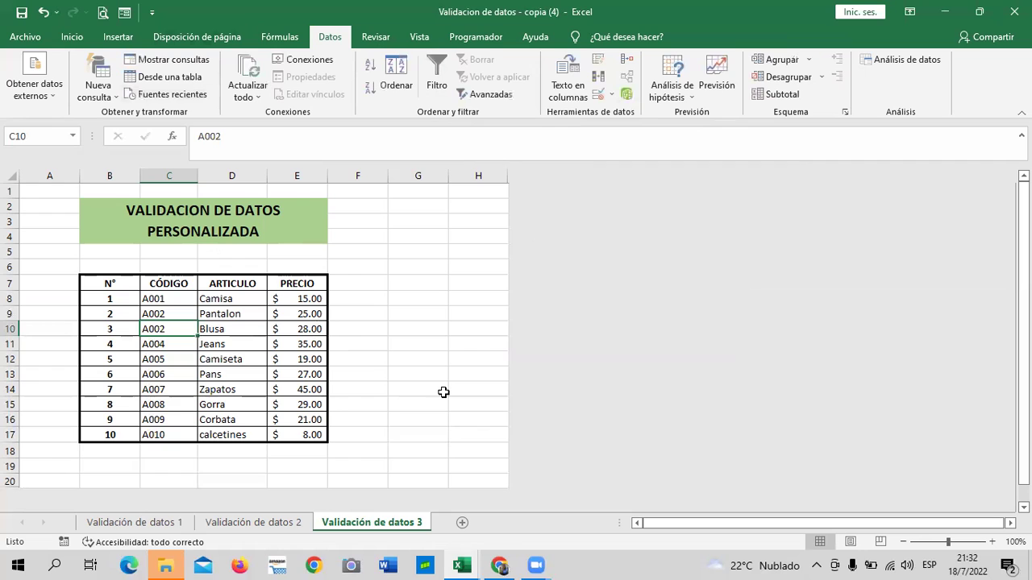
left_click_drag(150, 391, 153, 374)
left_click(170, 329)
Step: Change C10 from A002 to the unique code A003
double_click(169, 329)
key("BackSpace")
type("3")
key("Return")
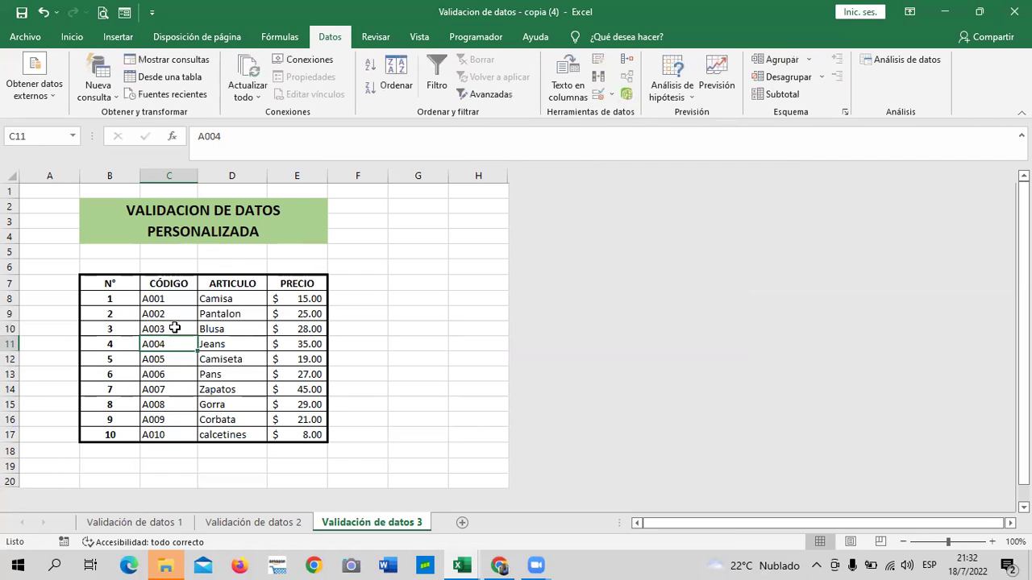
left_click(167, 314)
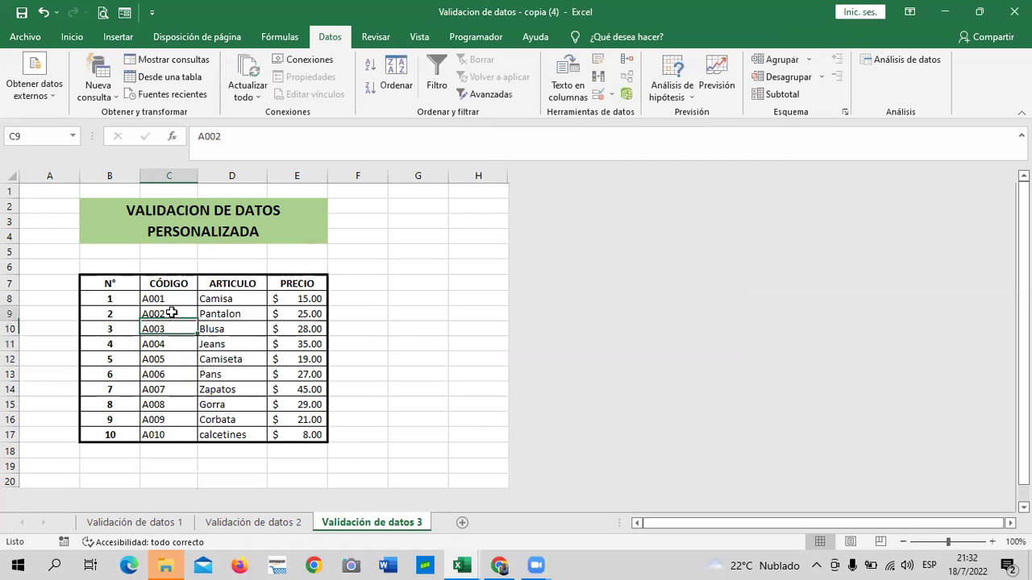
Step: Try entering the duplicate A002 in C17 and cancel the rejection, keeping A010
double_click(169, 435)
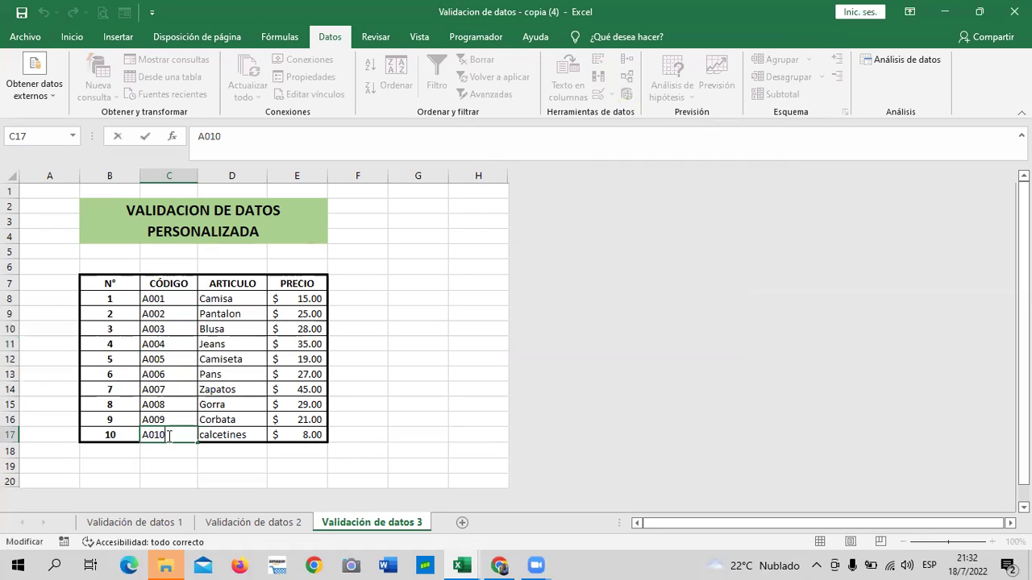
key("BackSpace")
key("BackSpace")
type("02")
key("Return")
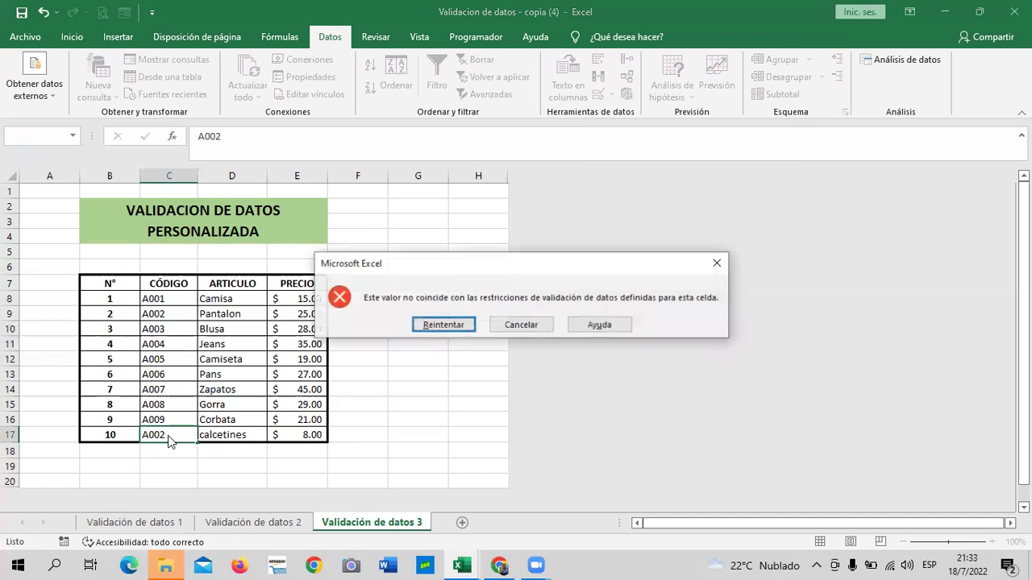
left_click(513, 327)
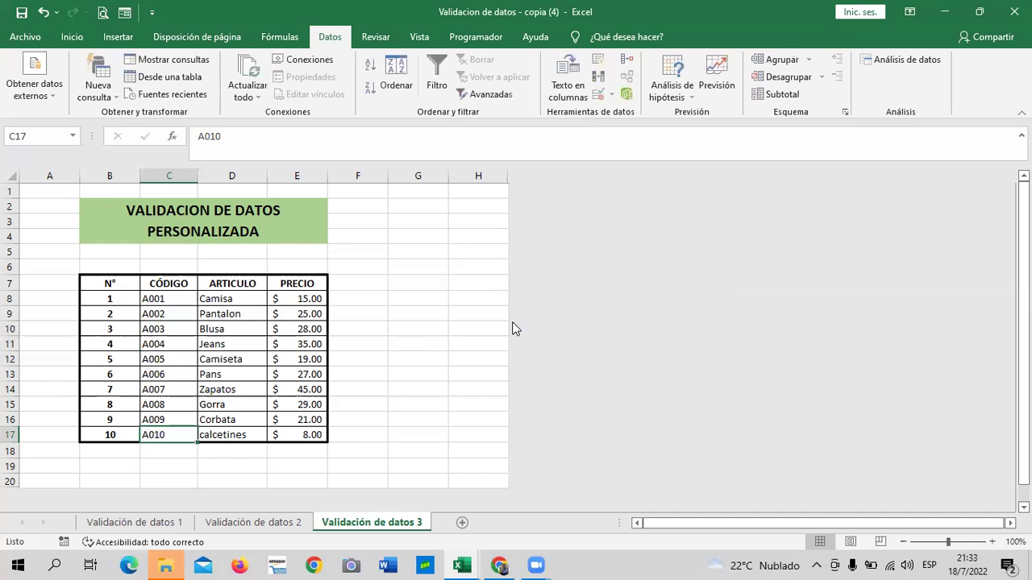
Step: Try the duplicate A003 in C17, retry once, then cancel so A010 remains
double_click(176, 436)
key("BackSpace")
key("BackSpace")
type("03")
key("Return")
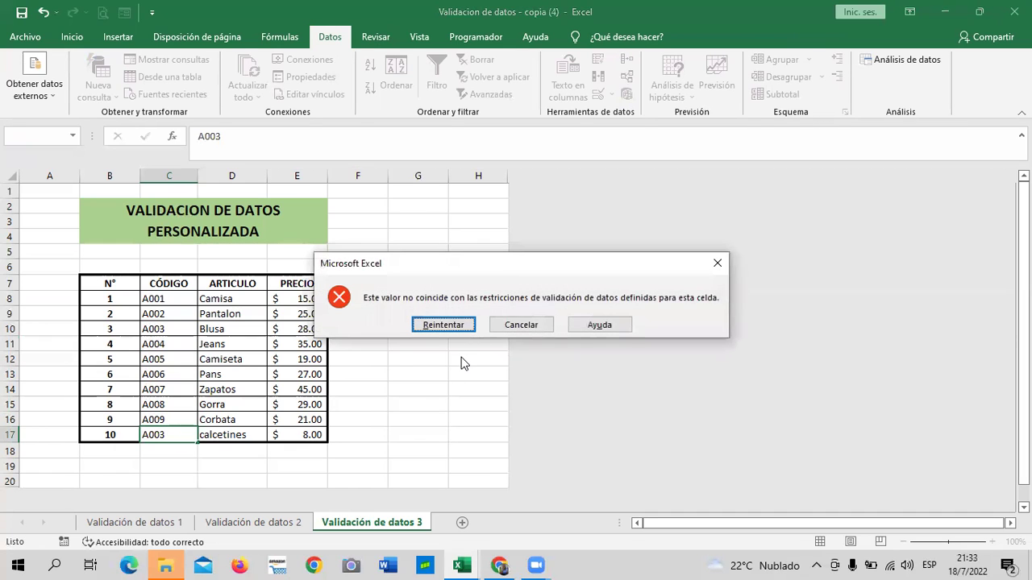
left_click(448, 327)
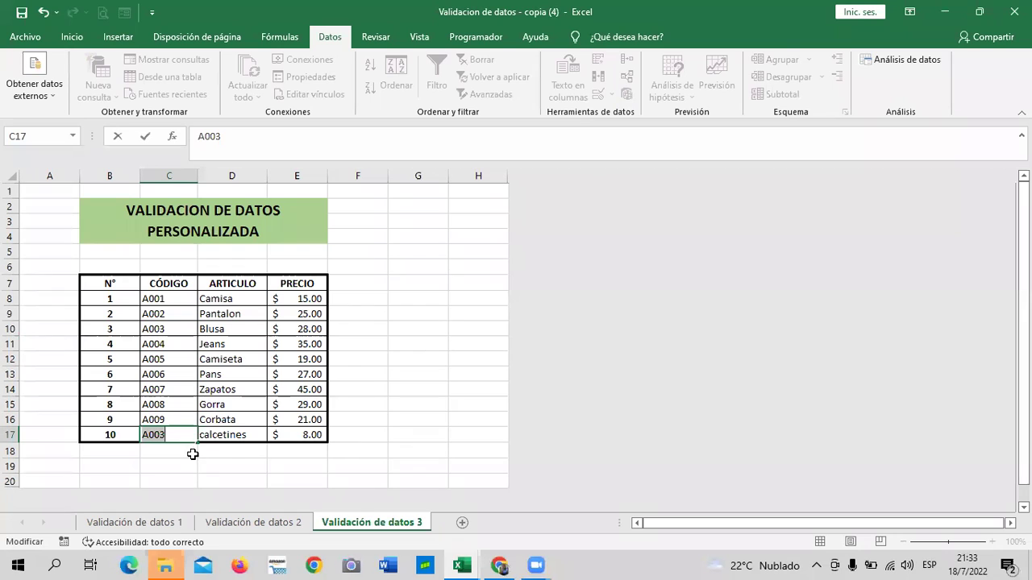
key("Return")
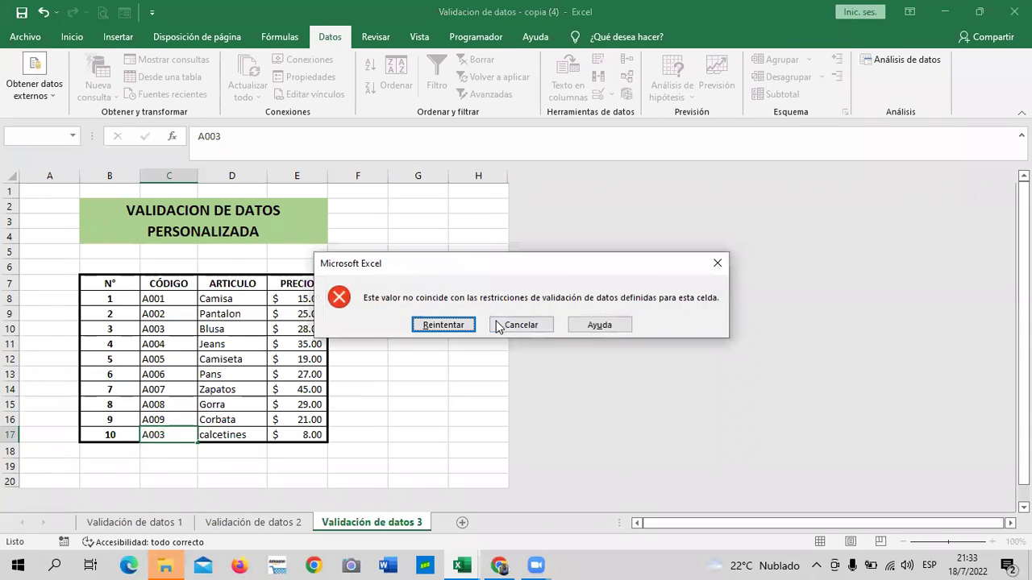
left_click(500, 325)
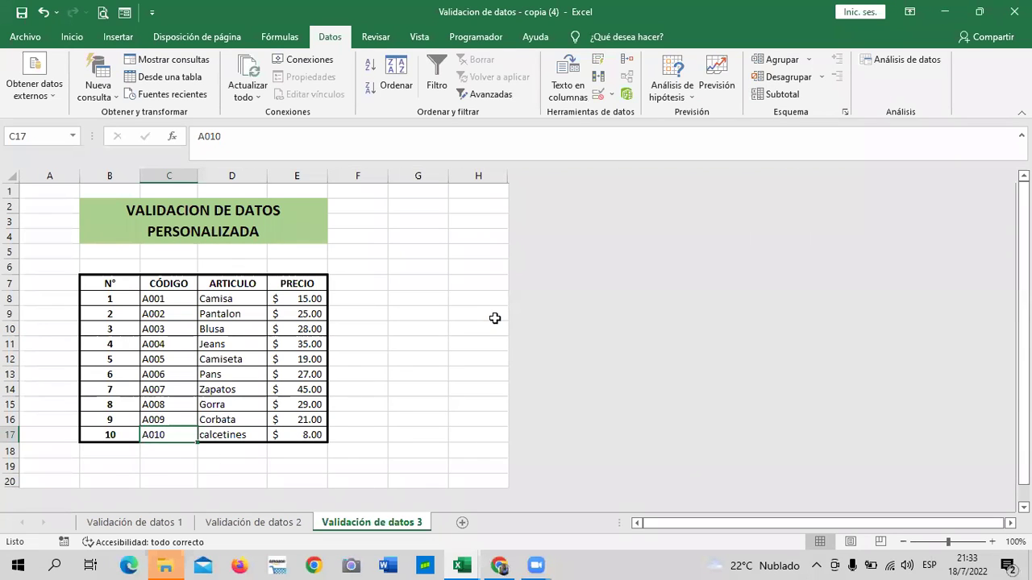
left_click(401, 295)
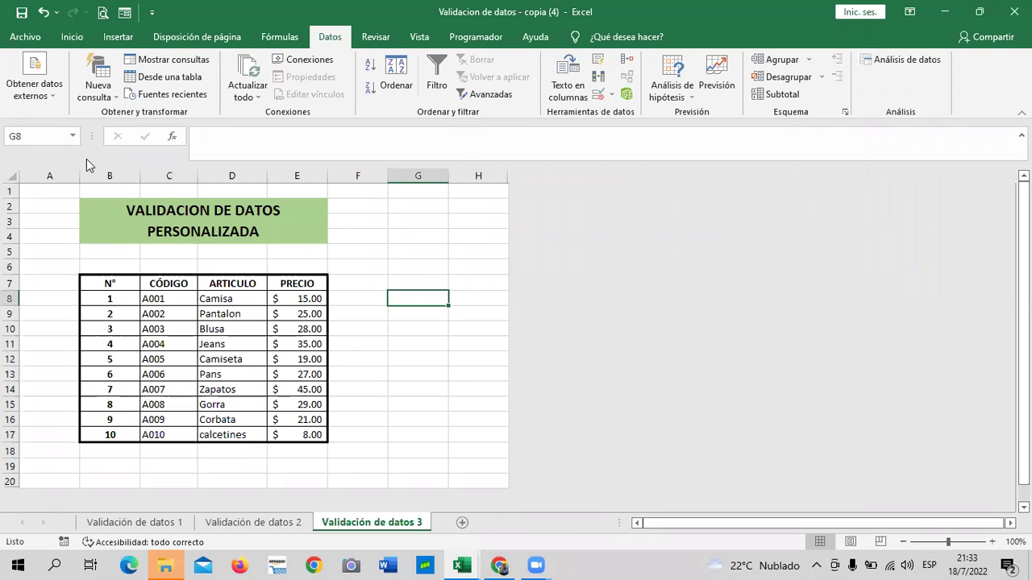
Step: Scroll through the current sheet, then go to the Validación de datos 2 sheet
left_click(357, 404)
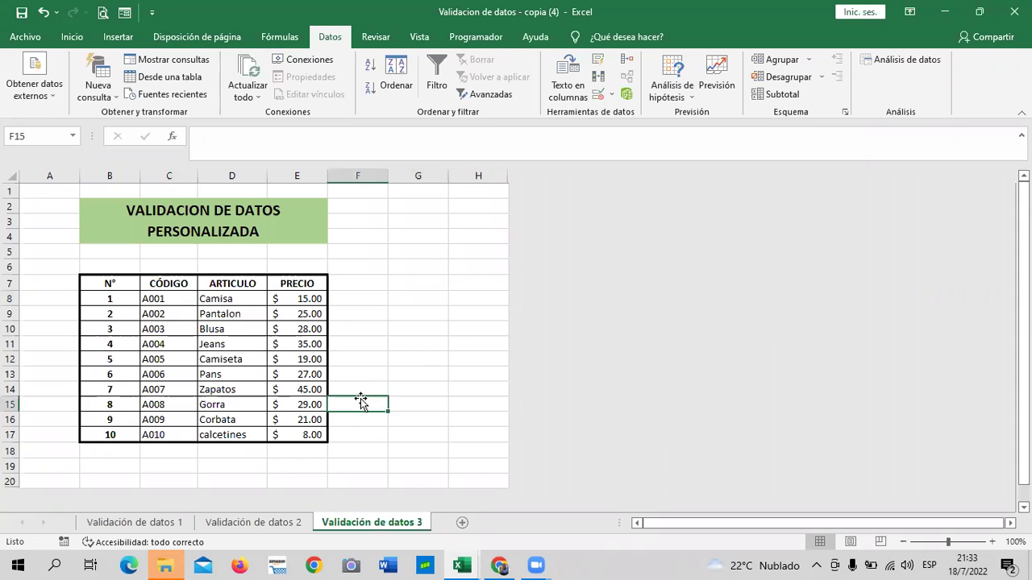
scroll(354, 392, "down", 2)
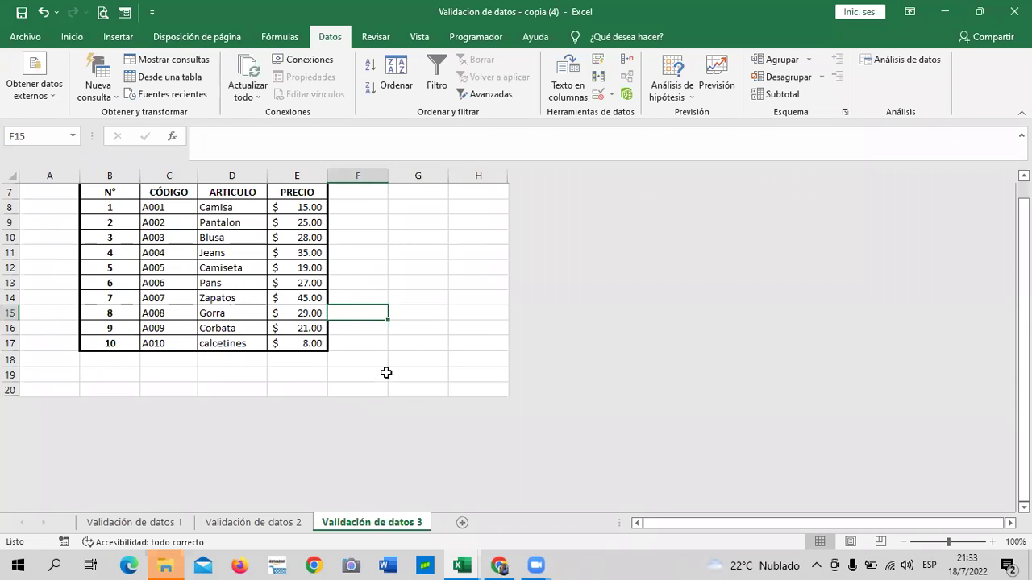
scroll(384, 362, "up", 2)
scroll(382, 358, "up", 1)
left_click(428, 324)
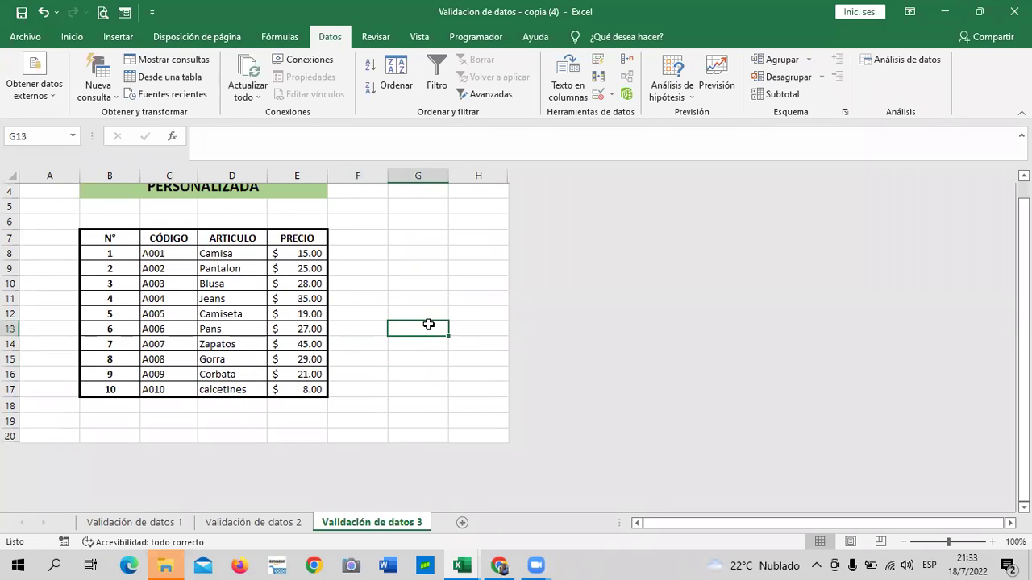
scroll(198, 311, "up", 1)
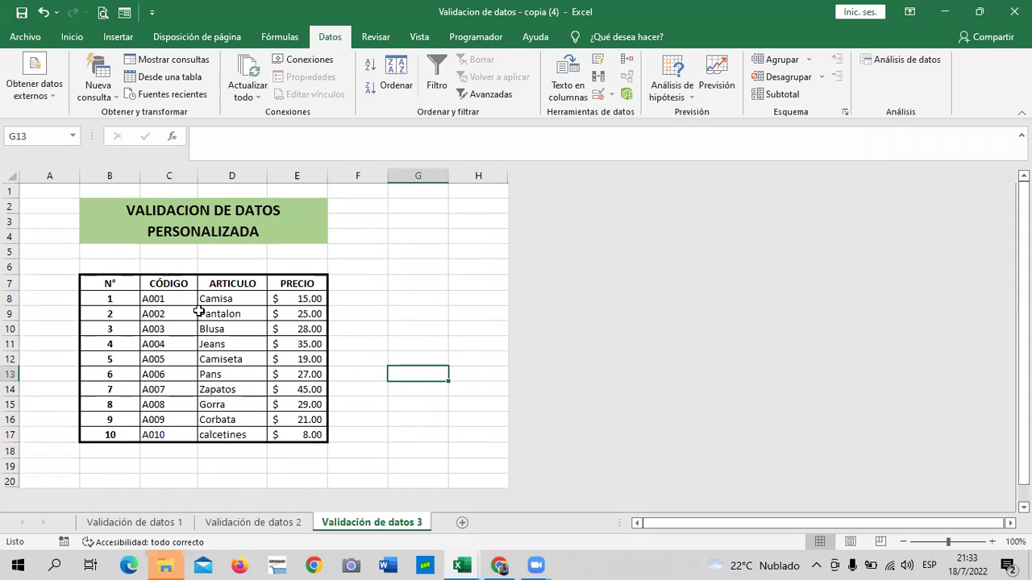
left_click(252, 524)
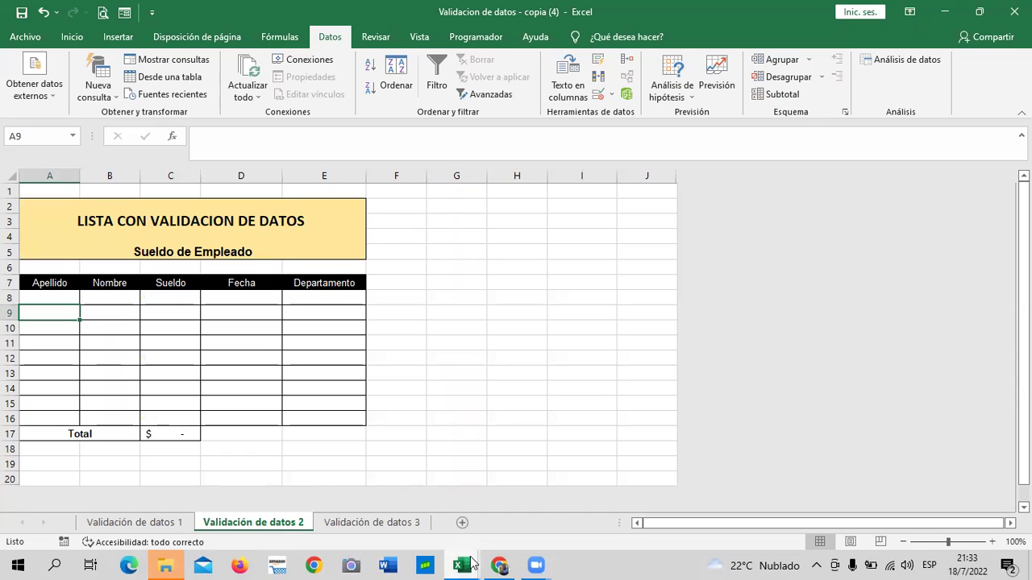
Step: Switch to the Libro1 workbook and look over its VALIDACION grades table
left_click(513, 516)
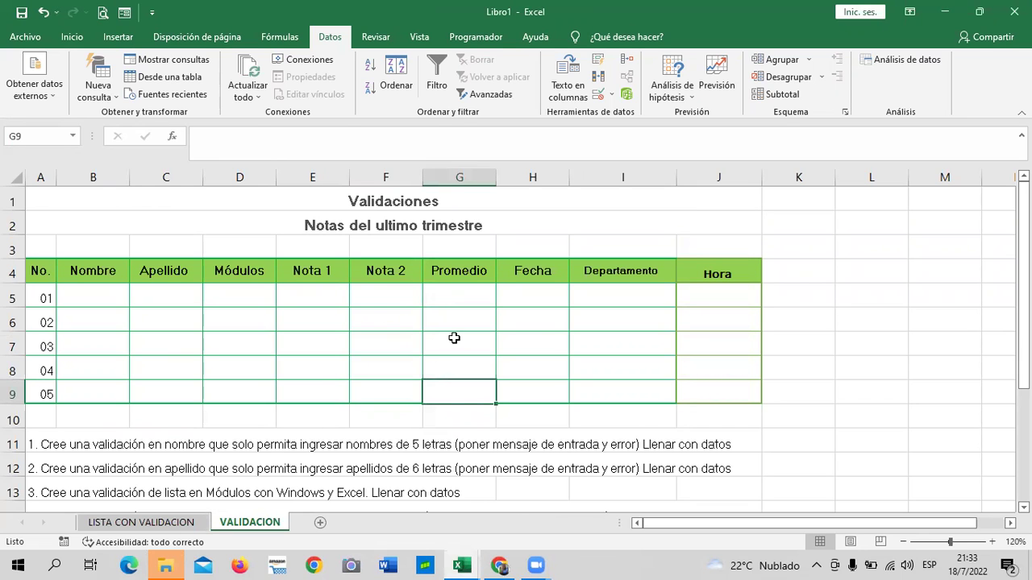
scroll(329, 388, "down", 1)
scroll(329, 389, "down", 3)
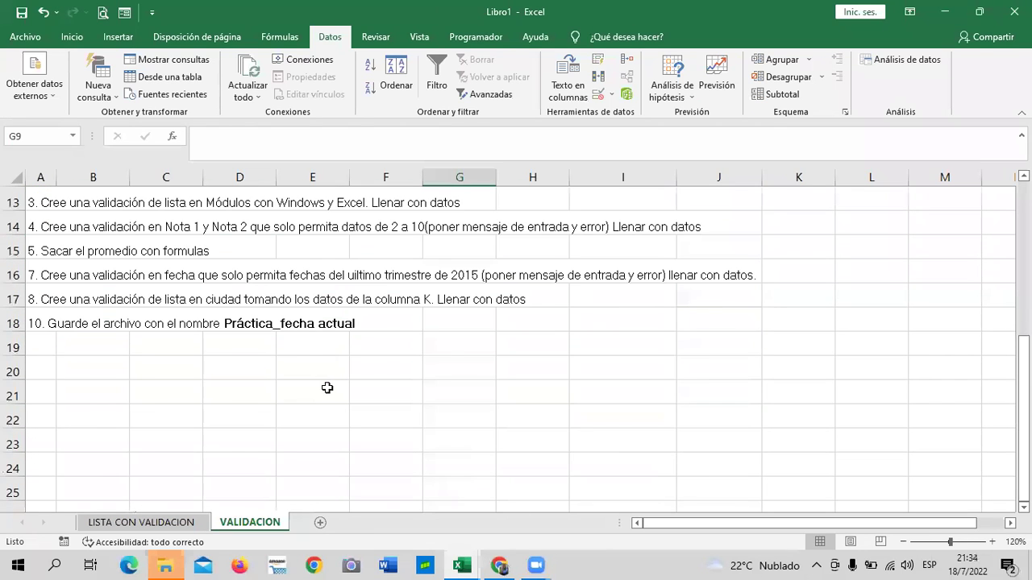
scroll(328, 388, "up", 2)
scroll(327, 388, "up", 2)
Step: Clear all data validation rules from the grades table range B5:J9
mouse_move(108, 295)
left_mouse_down()
mouse_move(656, 403)
mouse_move(720, 401)
left_mouse_up()
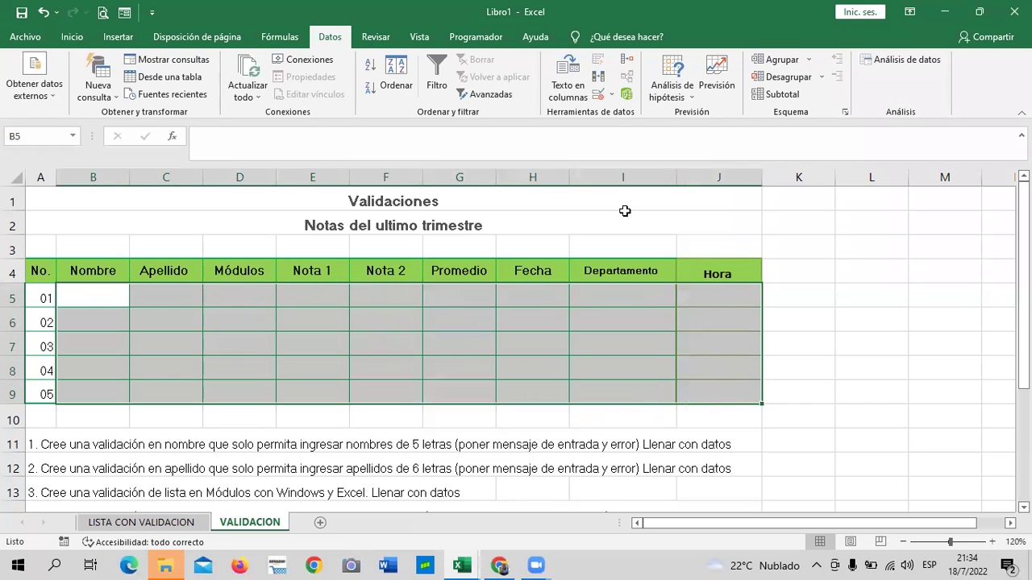
left_click(600, 96)
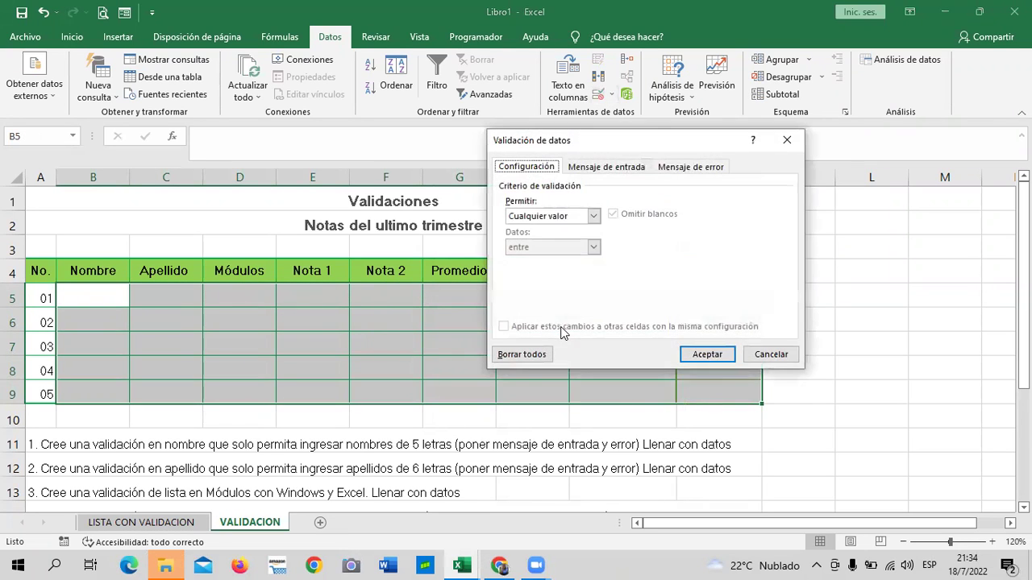
left_click(532, 355)
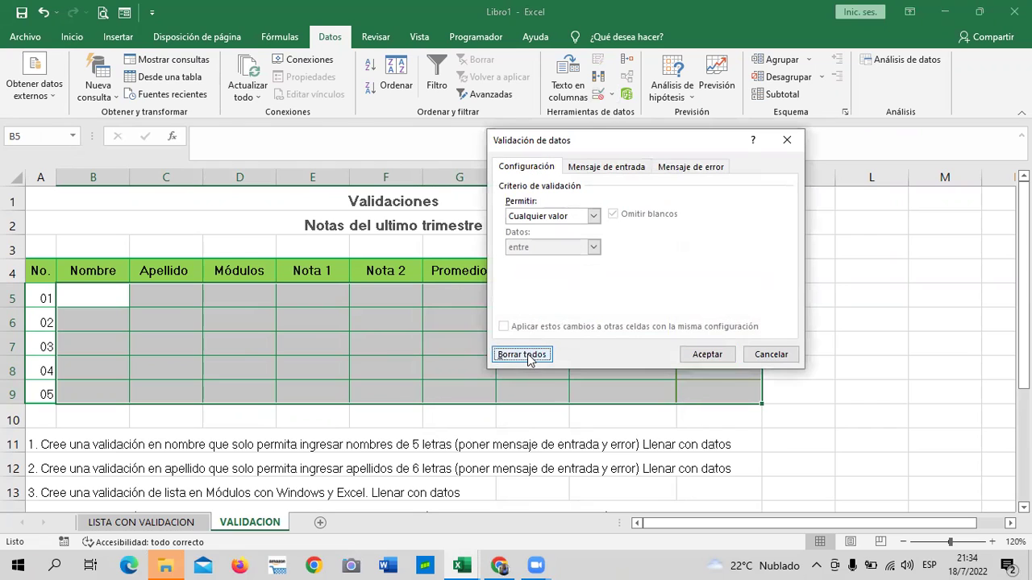
left_click(707, 354)
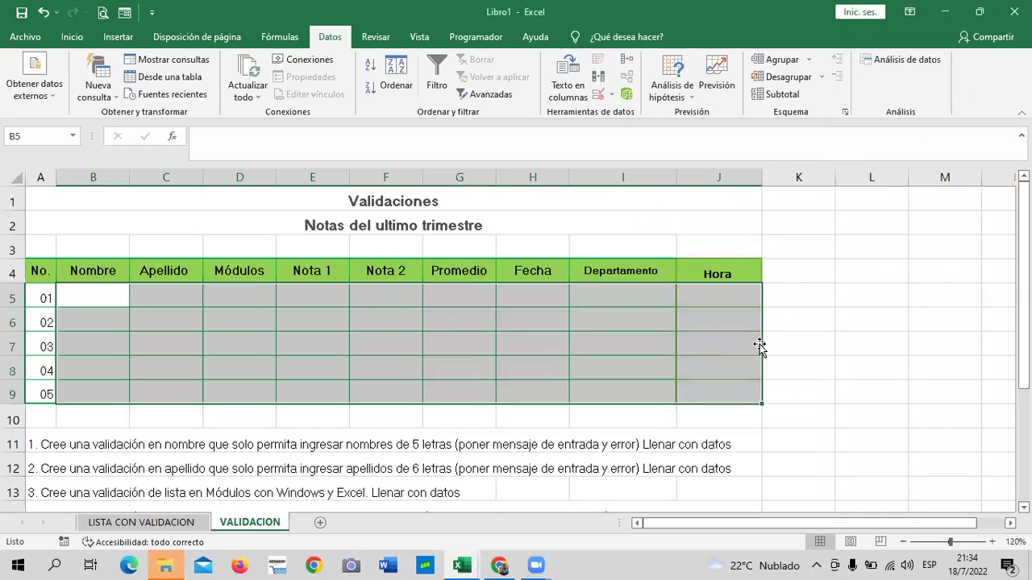
left_click(840, 321)
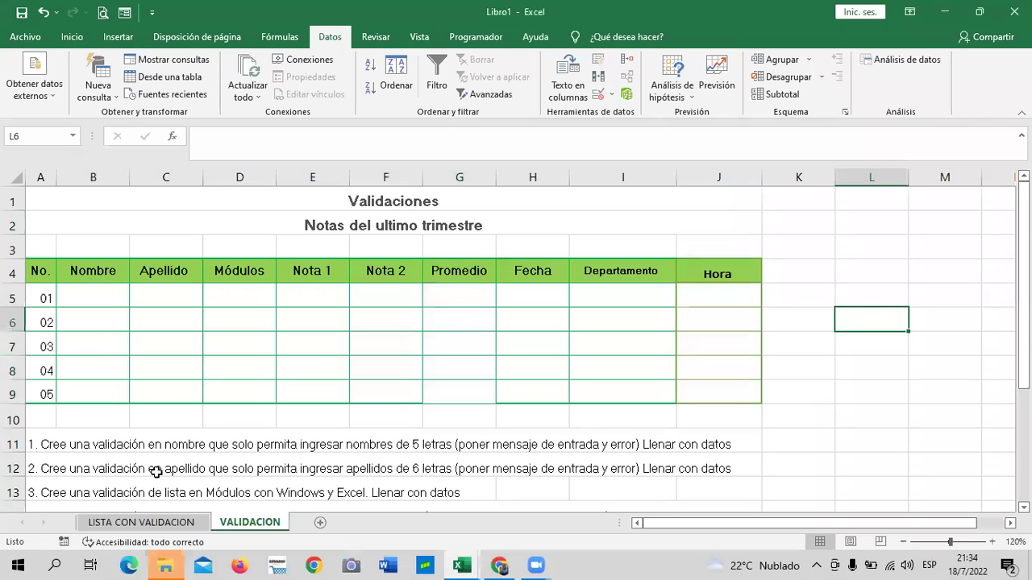
left_click(101, 336)
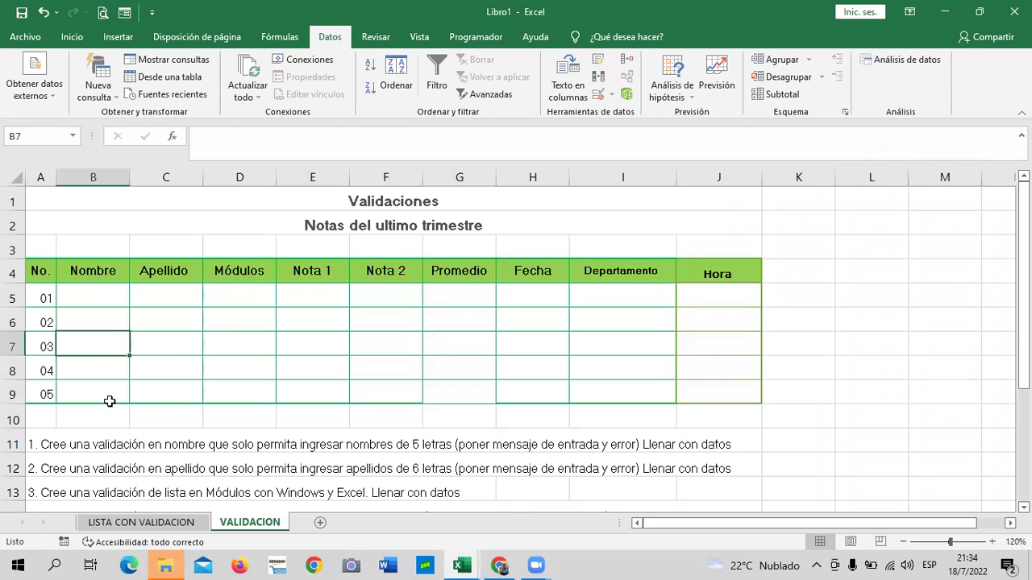
scroll(97, 411, "down", 1)
scroll(80, 420, "up", 1)
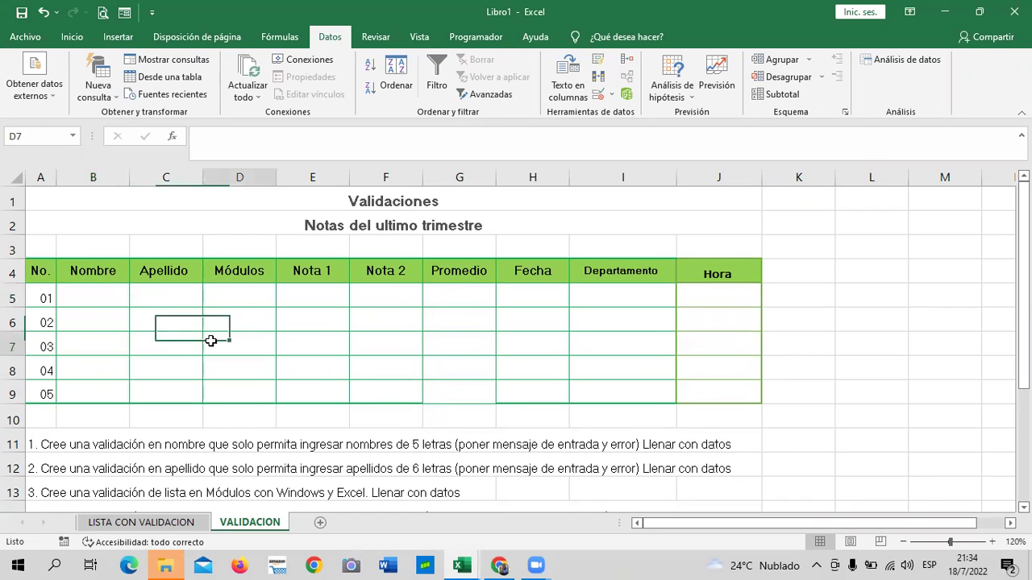
Step: Restrict Nombre cells B5:B9 to text length equal to 5
left_click_drag(105, 295, 117, 392)
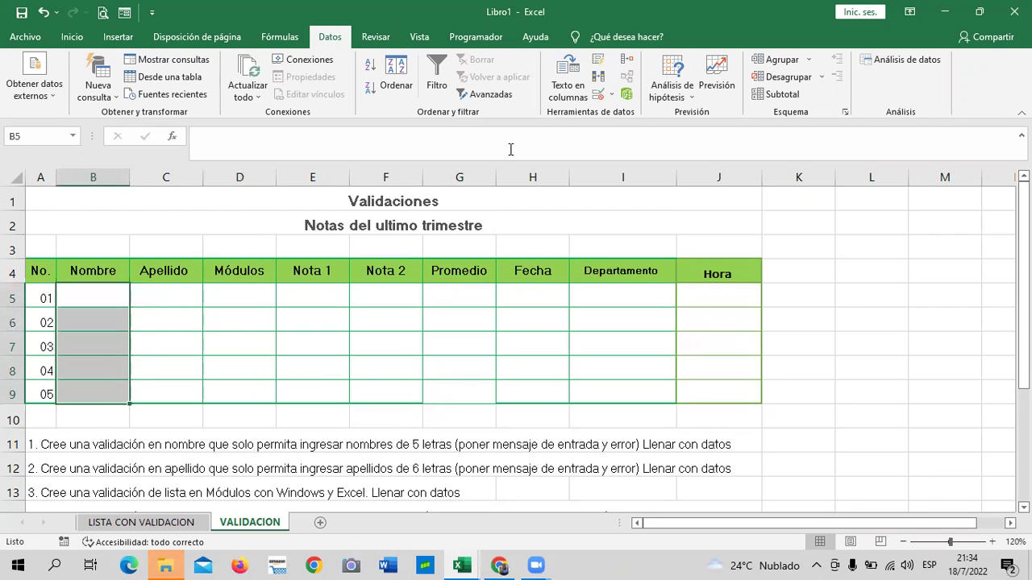
left_click(598, 96)
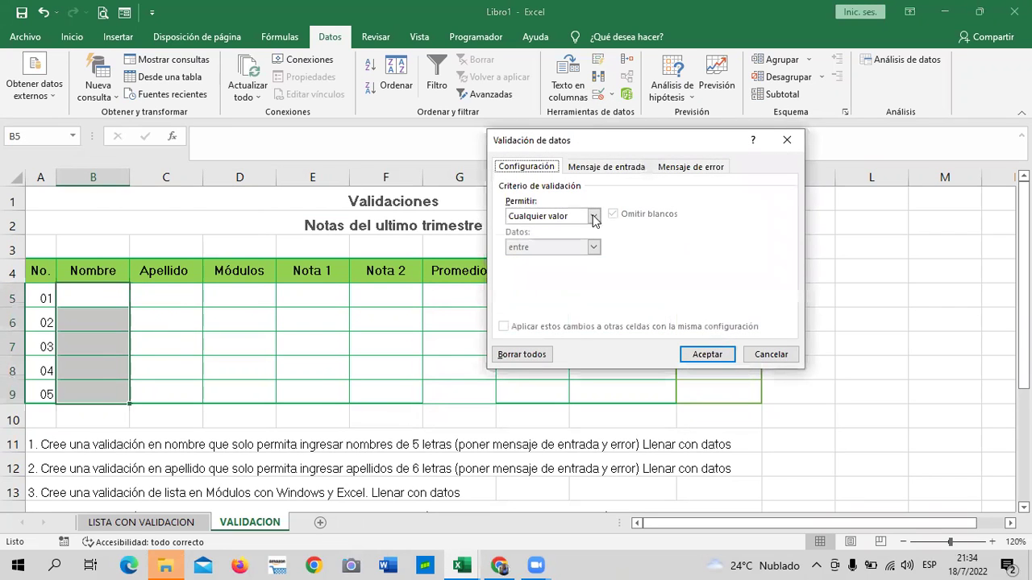
left_click(594, 216)
left_click(589, 136)
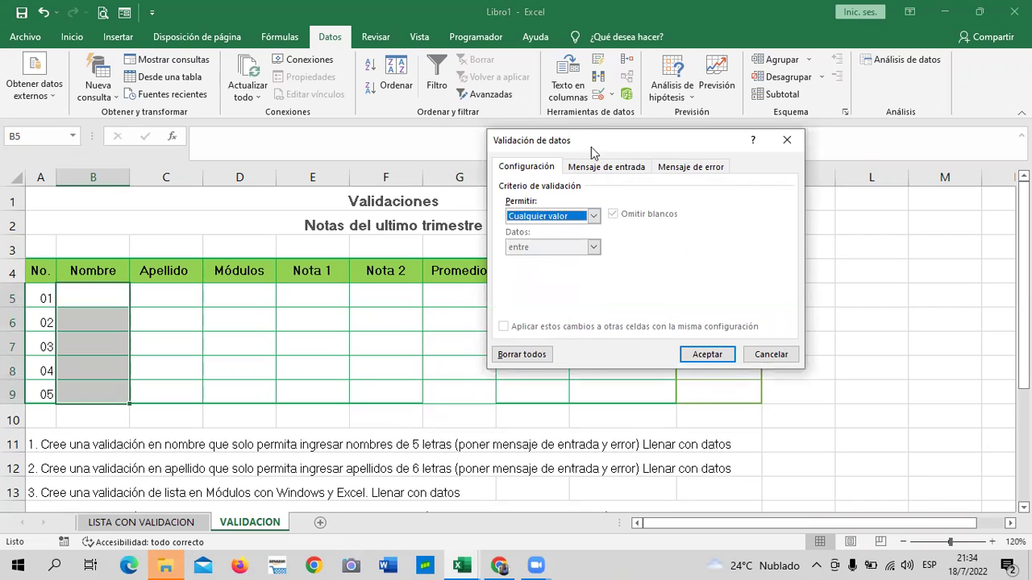
left_click(593, 216)
left_click(586, 155)
left_click(593, 217)
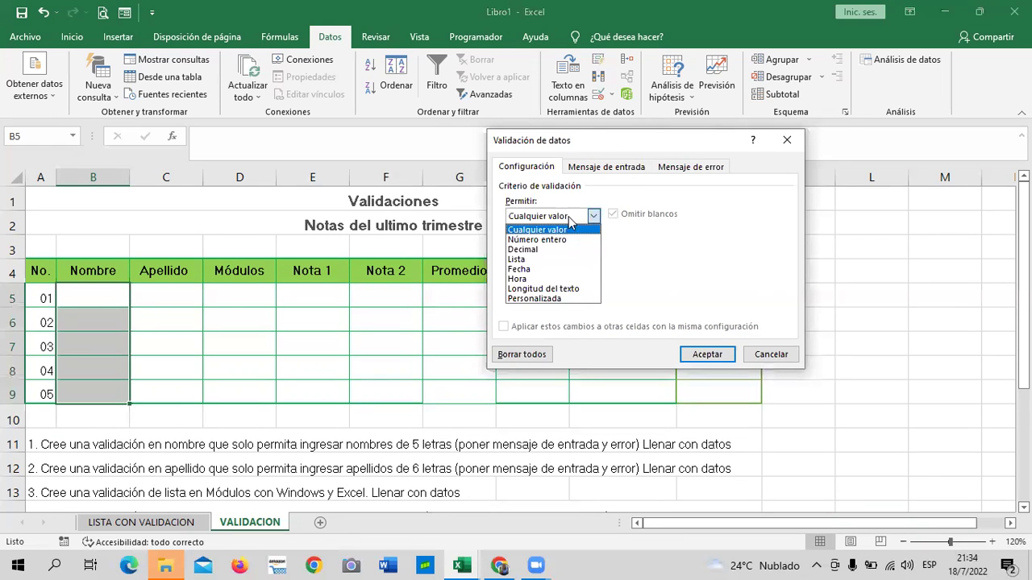
left_click(567, 288)
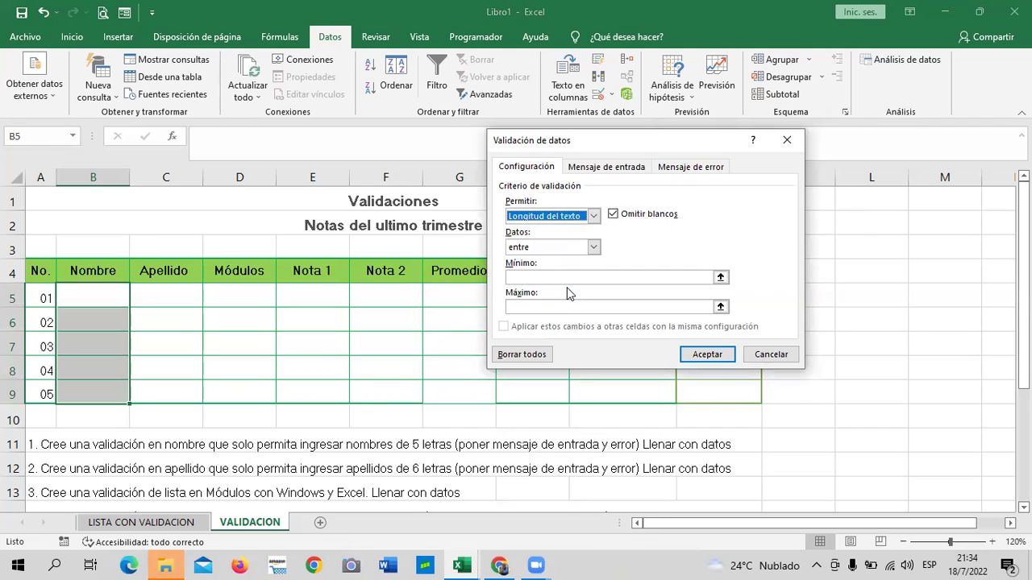
left_click(594, 247)
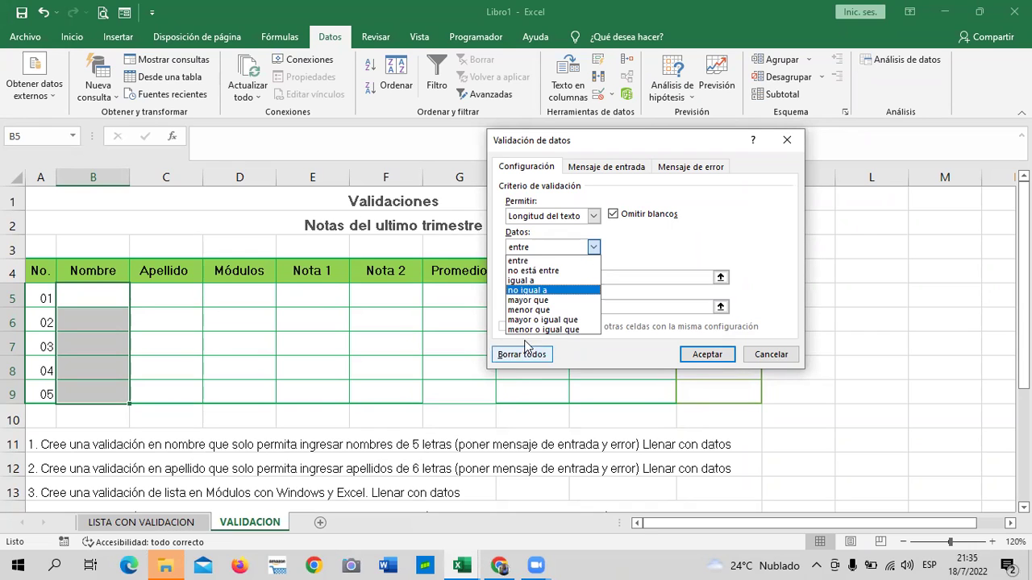
left_click(546, 279)
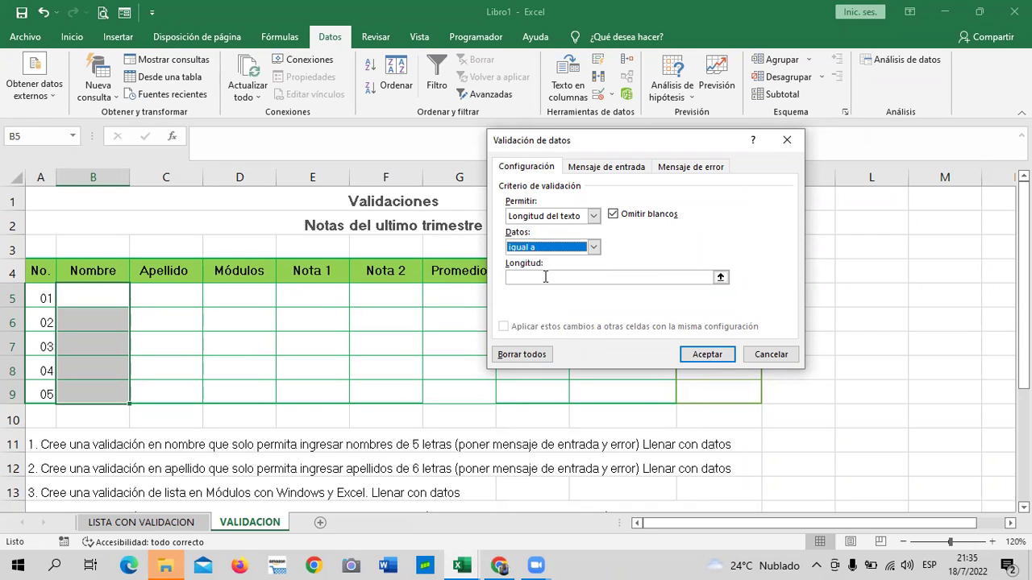
left_click(546, 277)
type("5")
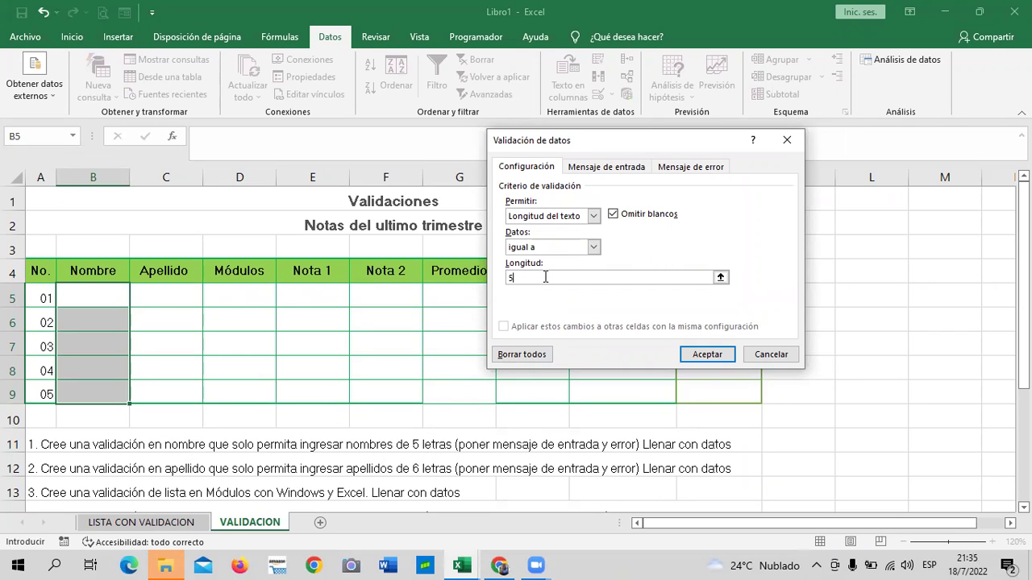
Step: Add the input message 'Nombres permitidos unicamente de 5 letras' and apply the validation
left_click(608, 166)
left_click(545, 280)
type("nombres")
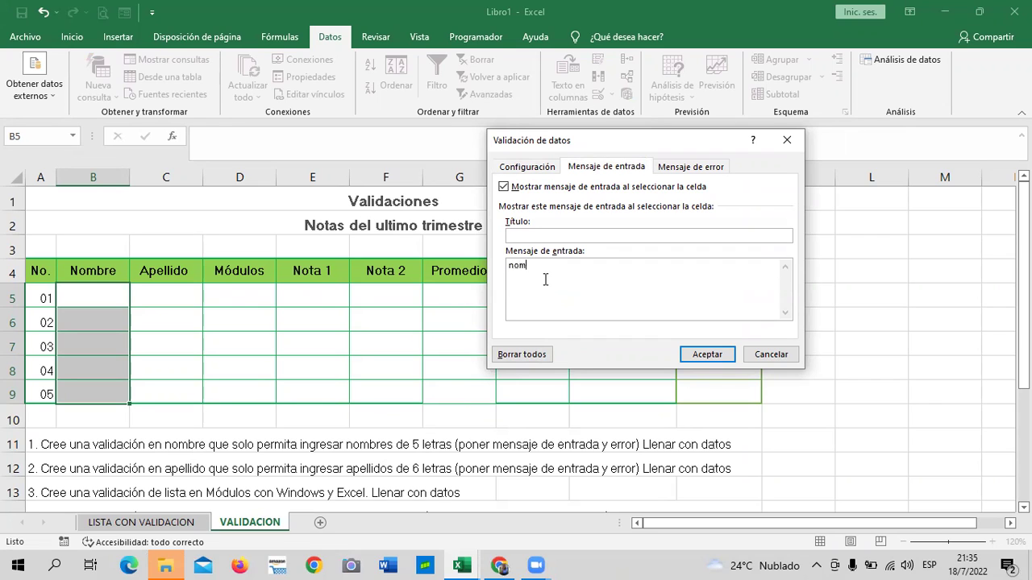
key("ctrl+BackSpace")
type("Nombres permitidos unicamnete")
key("BackSpace")
key("BackSpace")
key("BackSpace")
key("BackSpace")
key("BackSpace")
key("BackSpace")
type("mente de ")
type("5 letras")
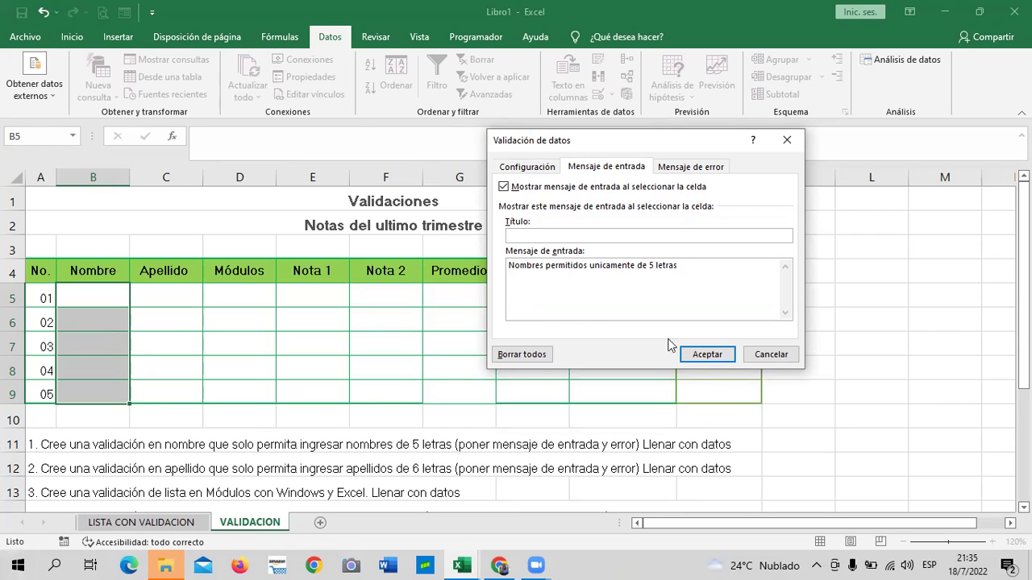
left_click(707, 354)
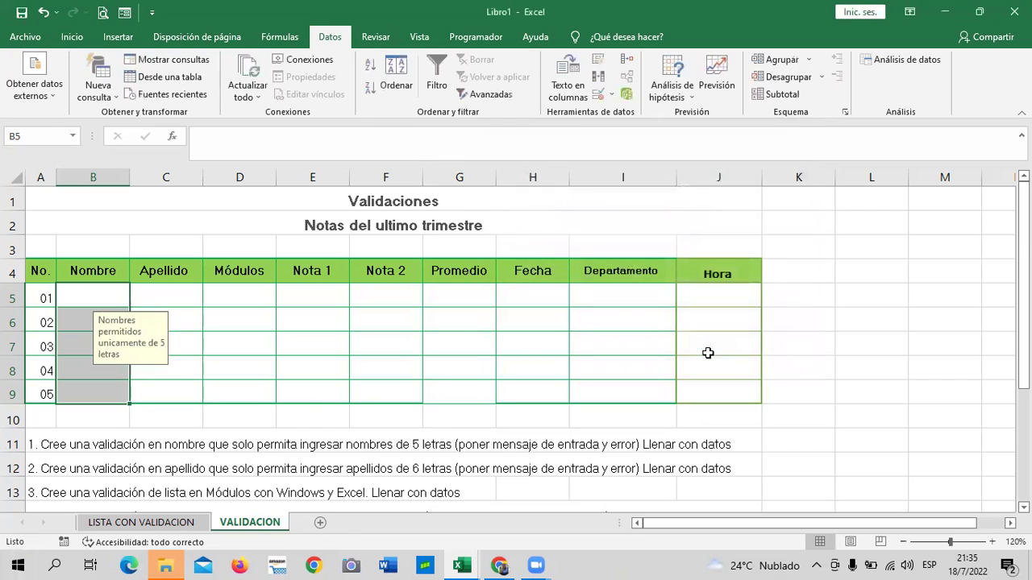
Step: Check that the input message appears on the Nombre cells B5, B7, B8 and B9
left_click(849, 391)
left_click(102, 293)
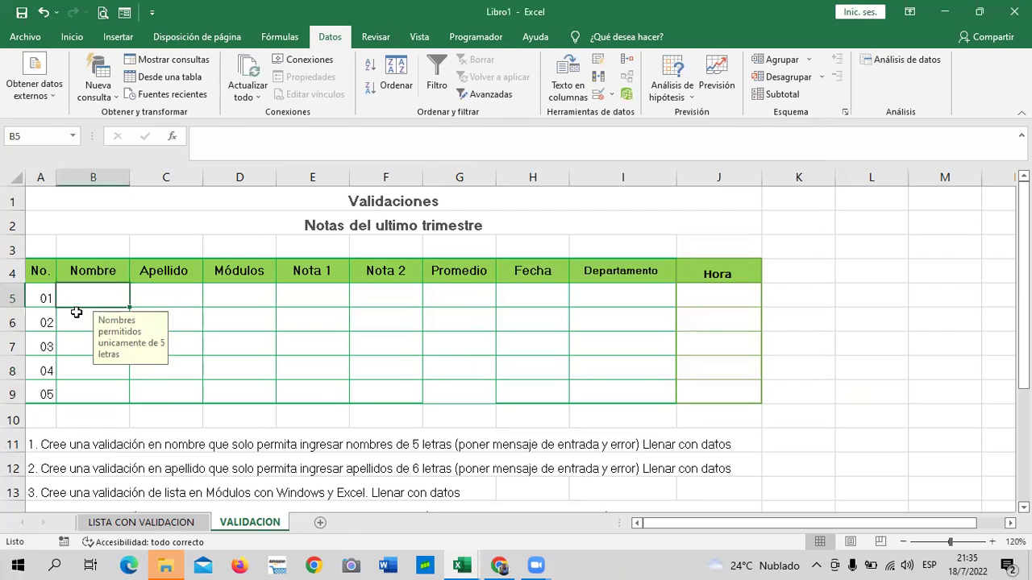
left_click(69, 346)
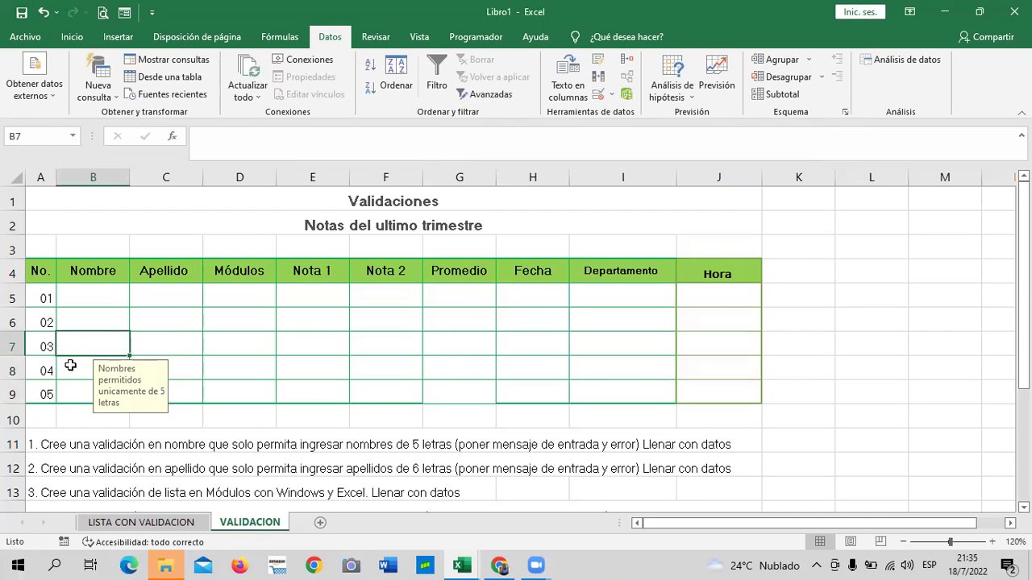
left_click(72, 367)
left_click(69, 394)
left_click(352, 349)
Step: Try 'Ana' in B5, discard the length error, then enter Maria
left_click(95, 296)
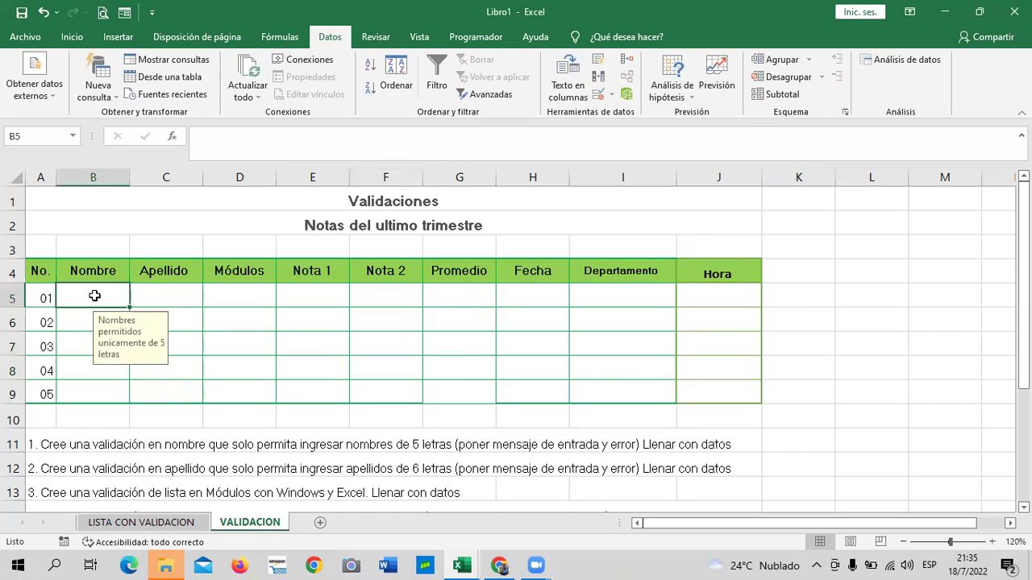
key("Caps_Lock")
key("Caps_Lock")
key("Caps_Lock")
key("Caps_Lock")
double_click(94, 296)
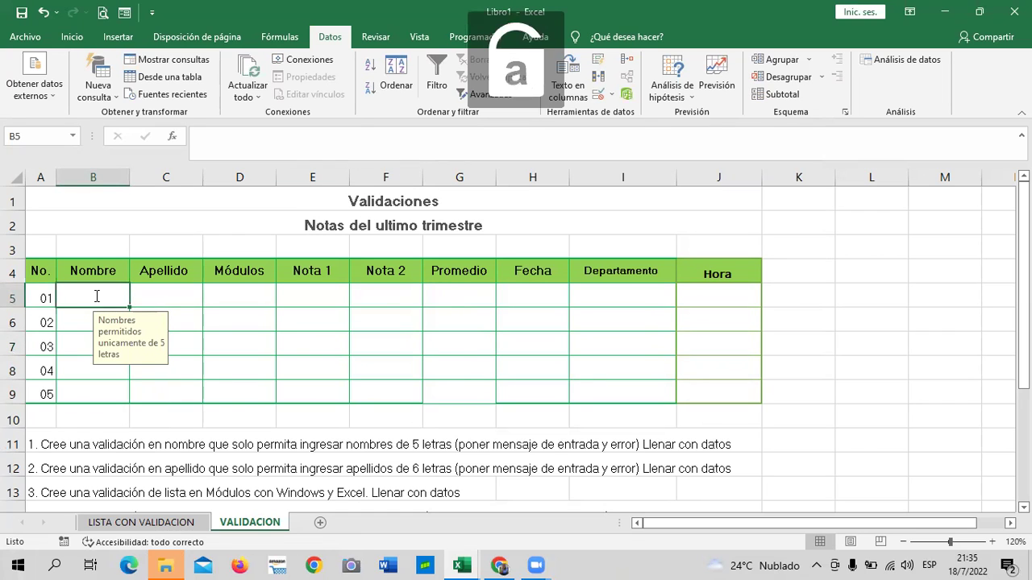
type("Ana")
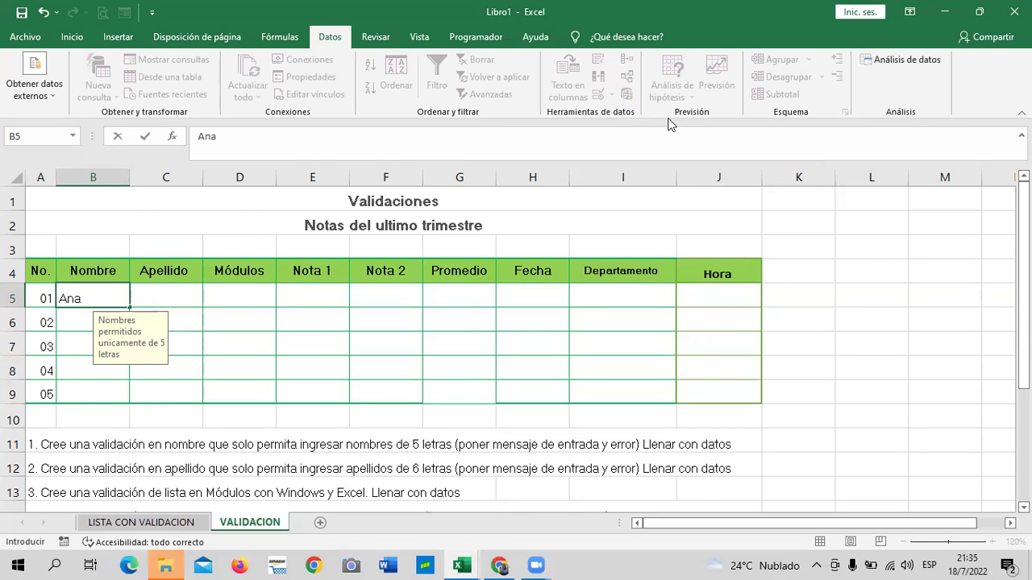
key("Return")
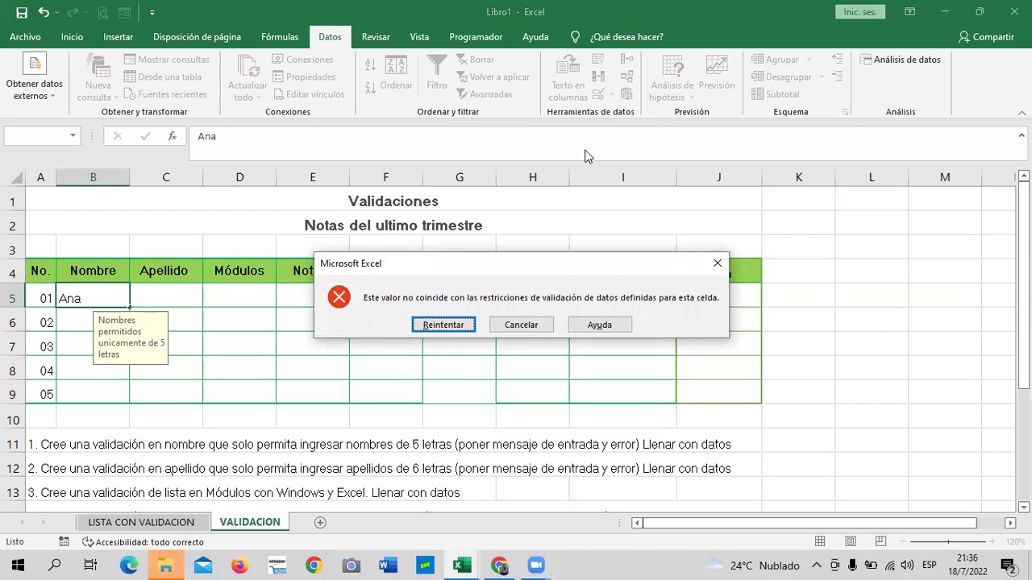
left_click(518, 324)
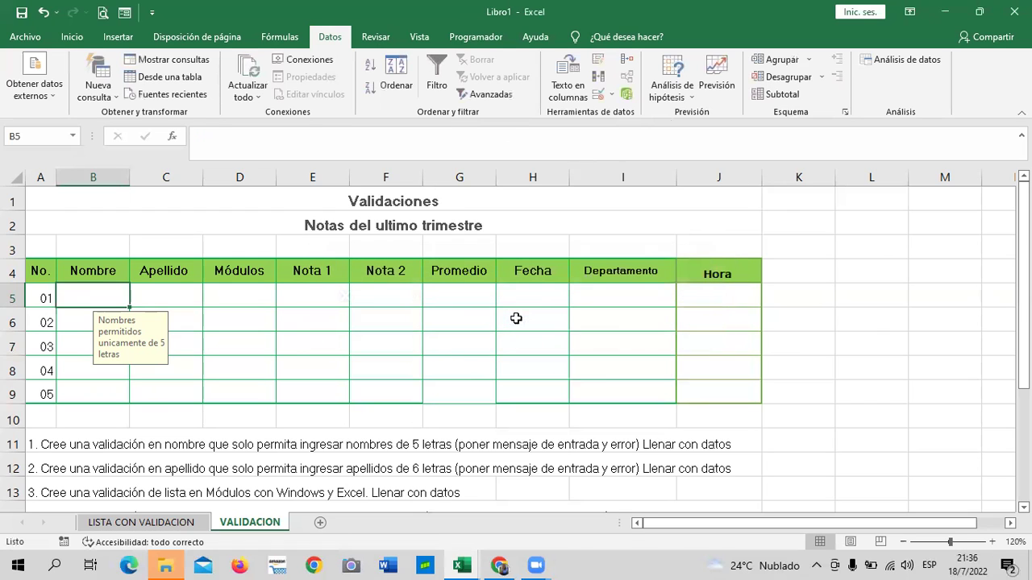
left_click(295, 344)
left_click(87, 292)
type("Maria")
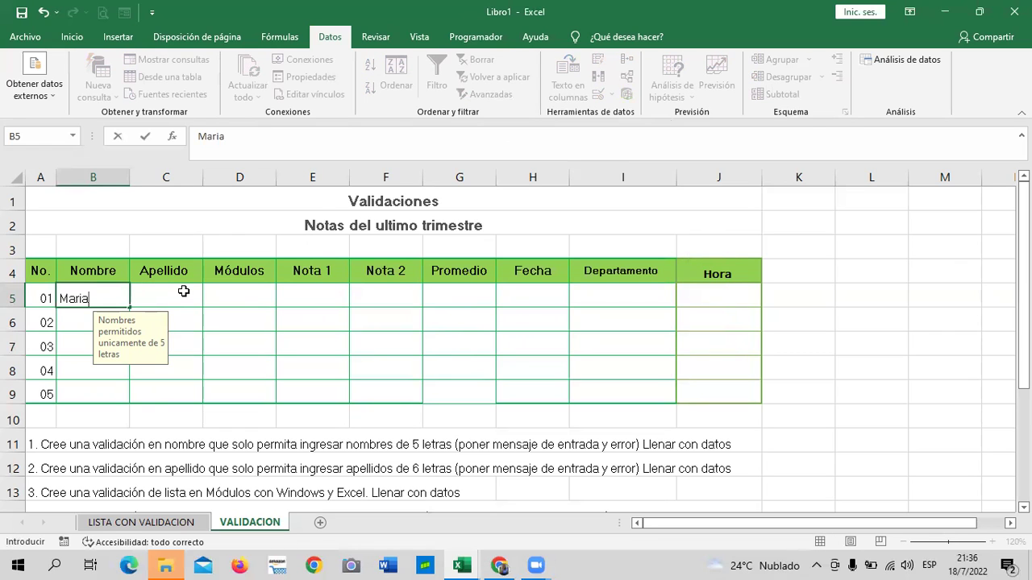
key("Return")
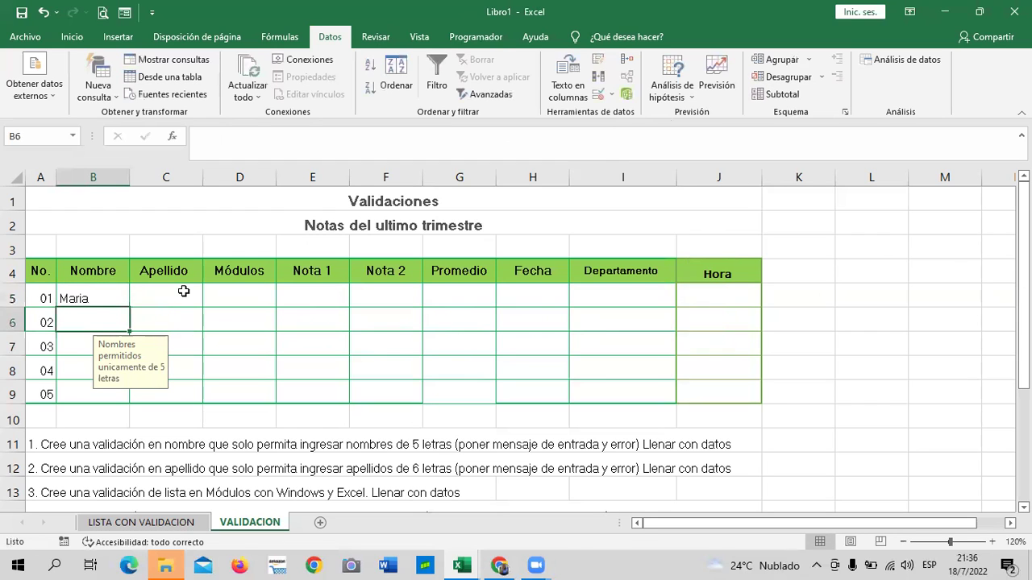
Step: Enter Pedro in B6; the entries Pedro and Luis in B7 are rejected
type("Pedro")
key("Return")
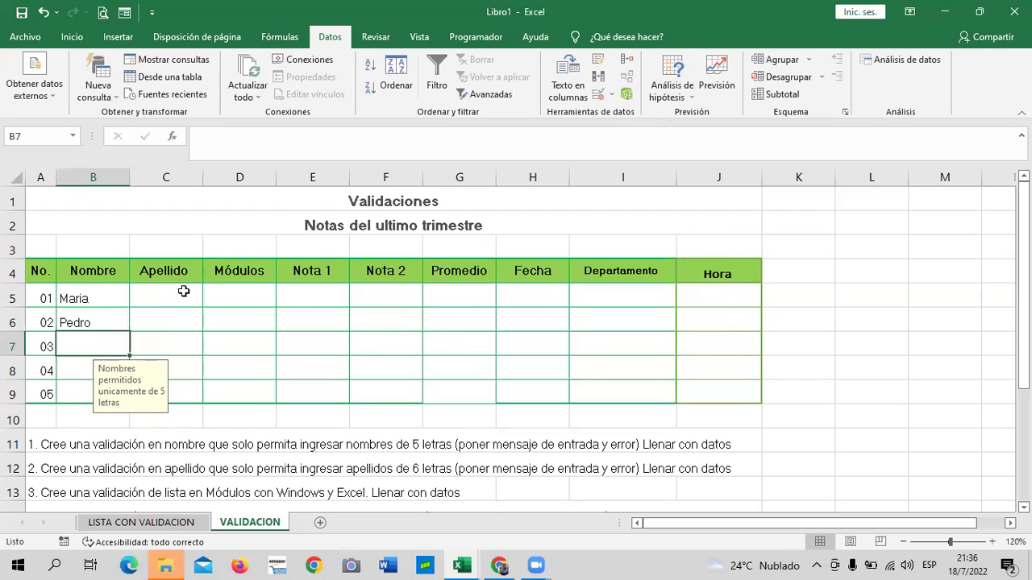
double_click(90, 341)
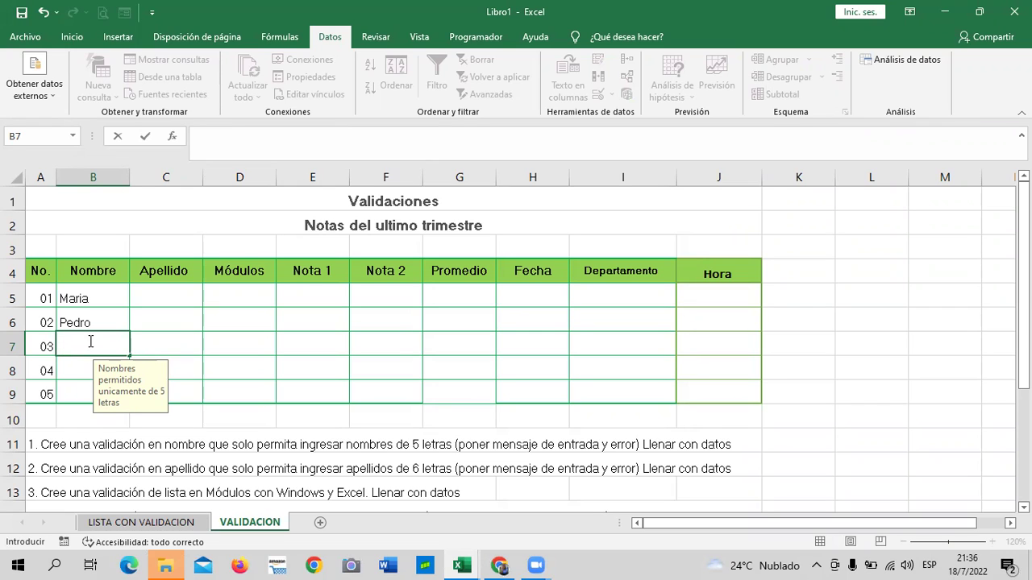
type("Pedro")
key("Return")
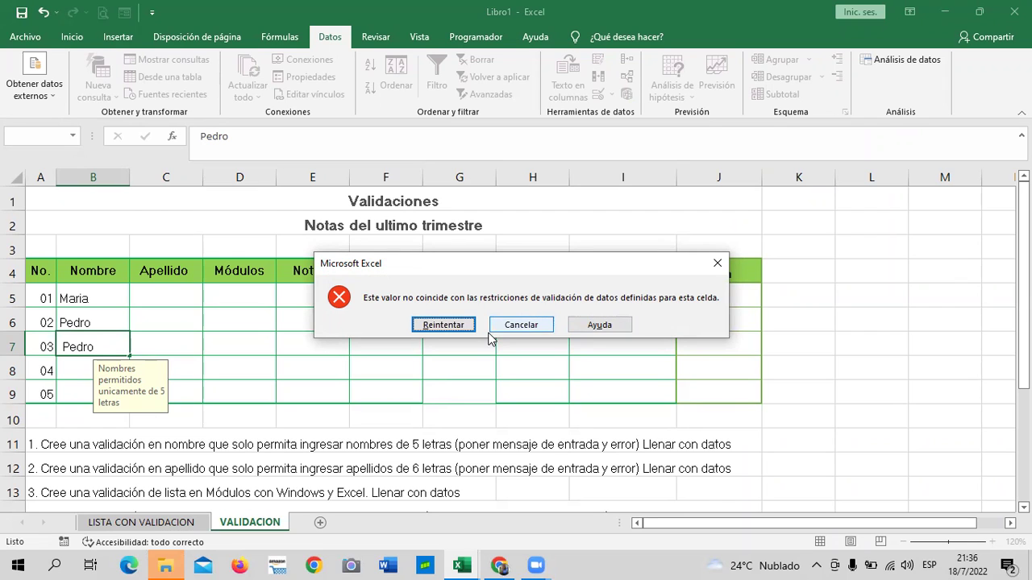
left_click(442, 325)
key("BackSpace")
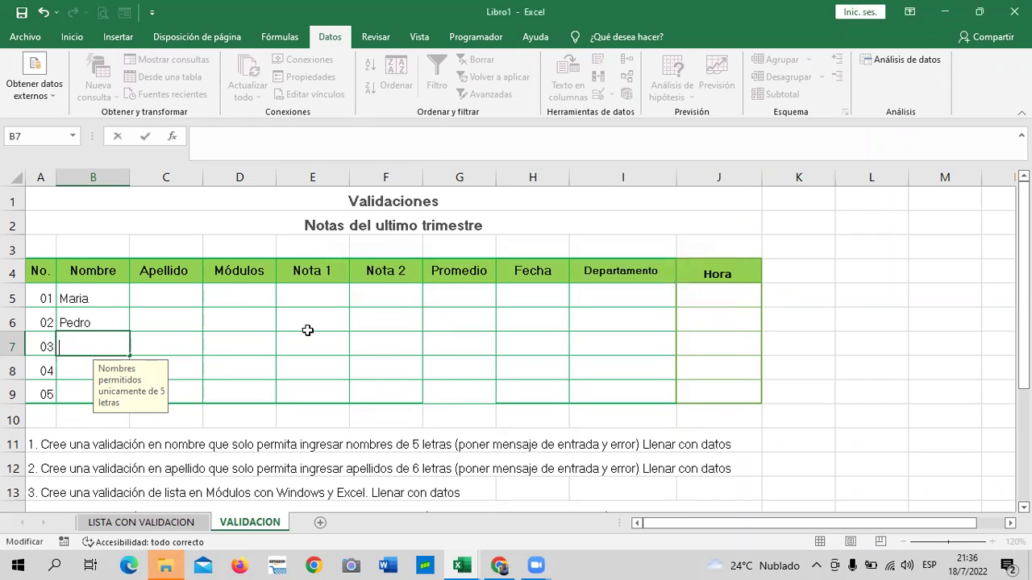
type("Luis")
key("Return")
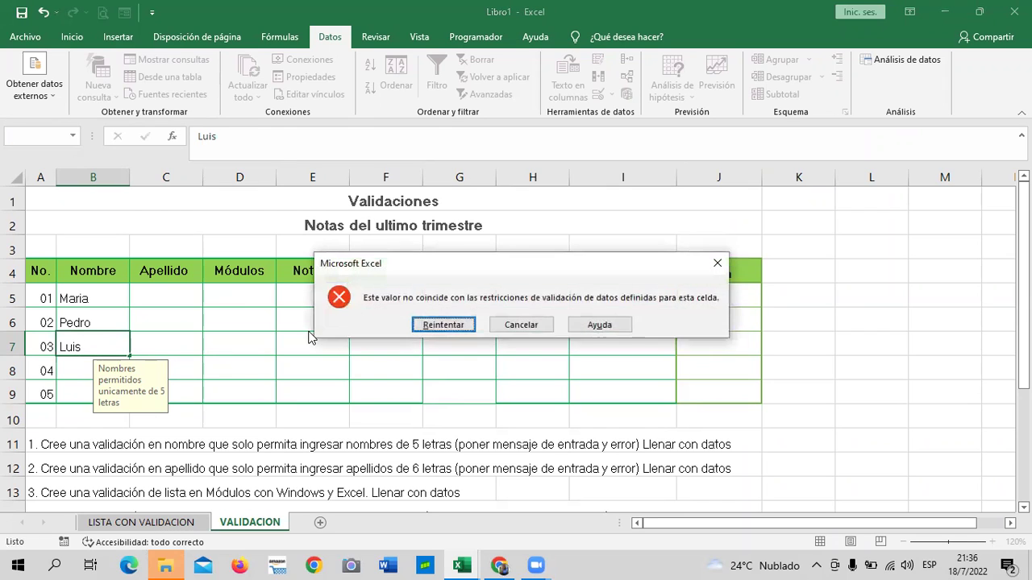
left_click(509, 324)
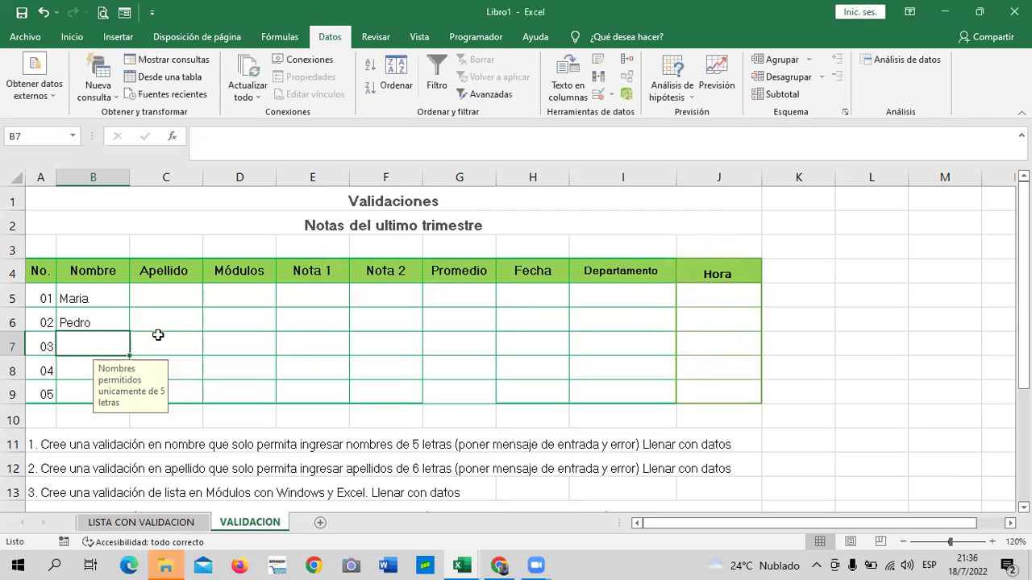
Step: Enter Laura, Oscar and Rocio in cells B7, B8 and B9
left_click(94, 320)
left_click(100, 295)
left_click(82, 323)
left_click(73, 342)
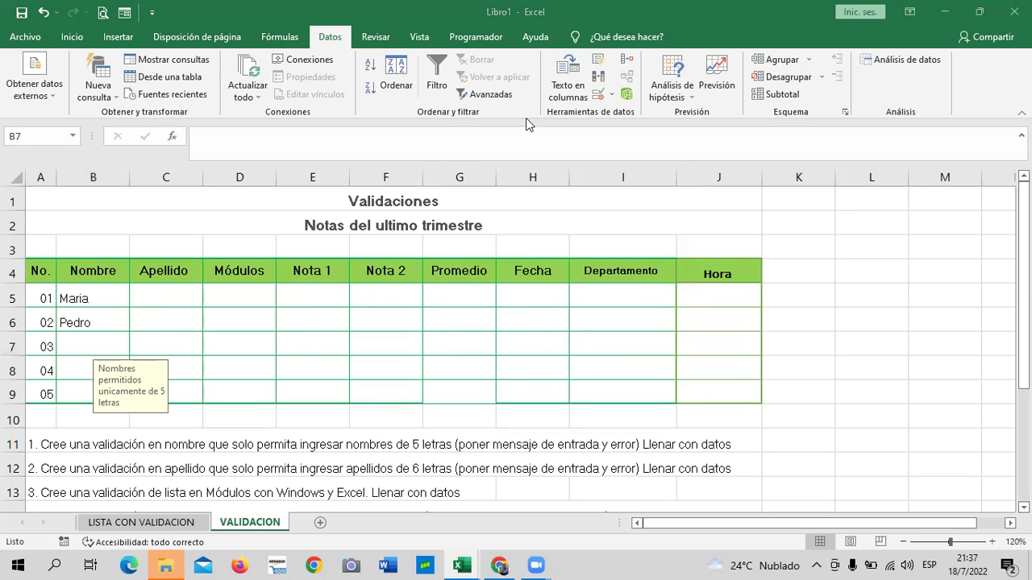
left_click(82, 339)
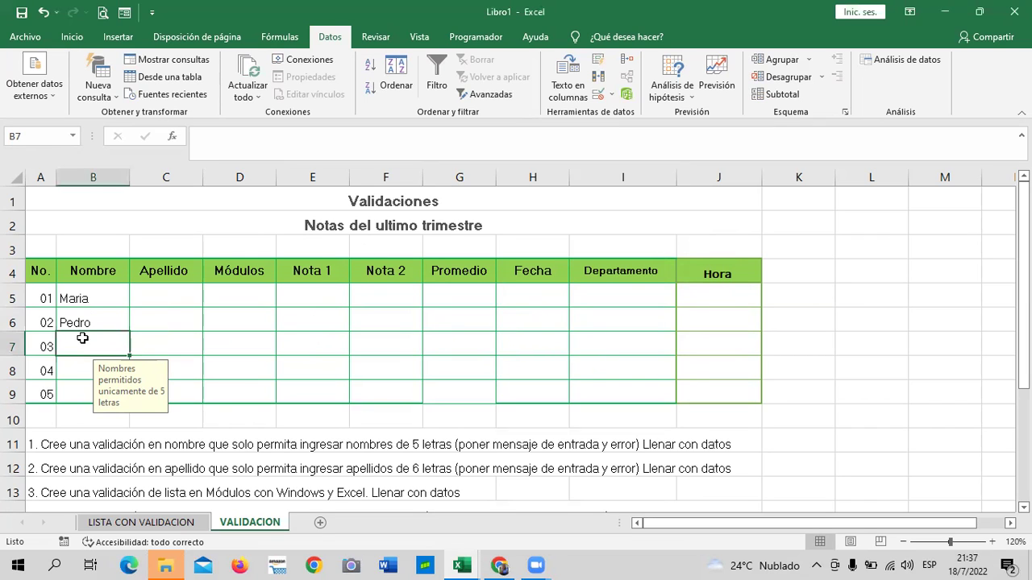
type("Laura")
key("Return")
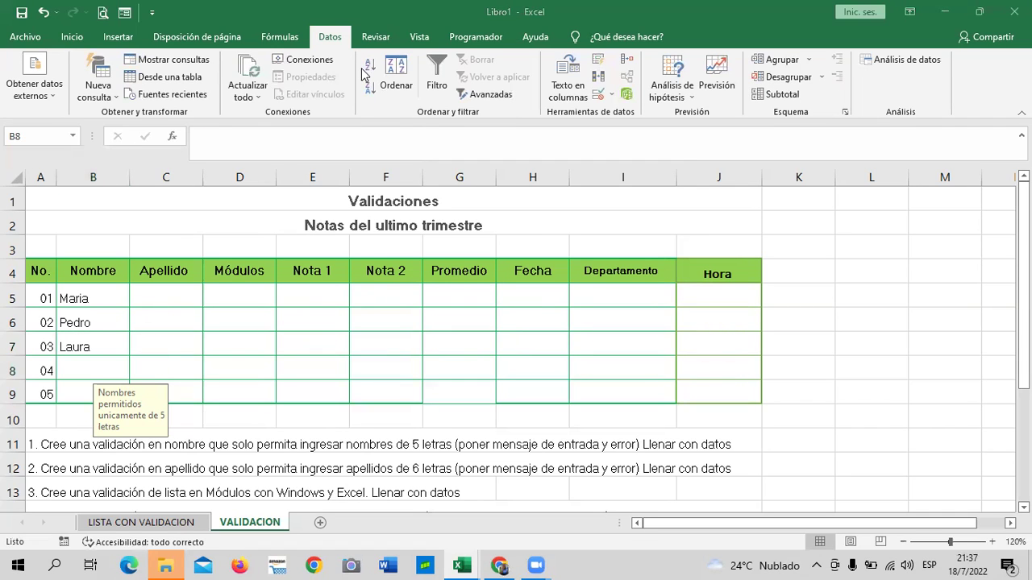
left_click(81, 364)
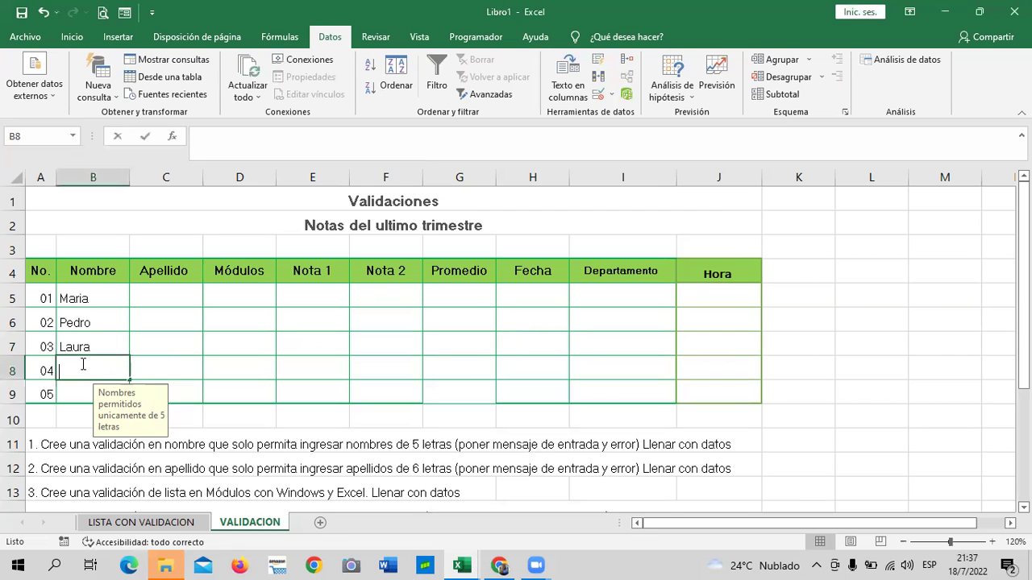
type("Oscar")
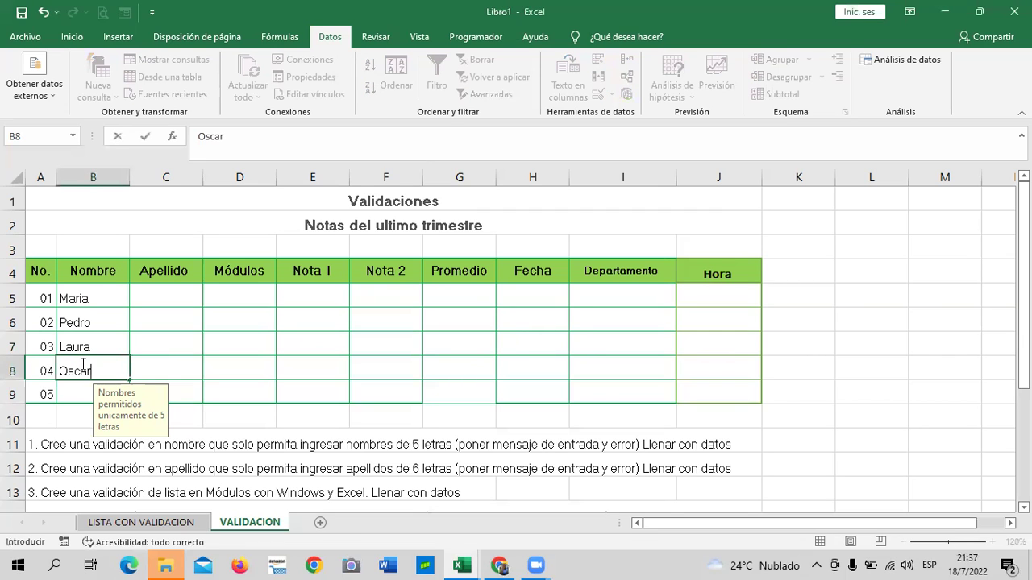
key("Return")
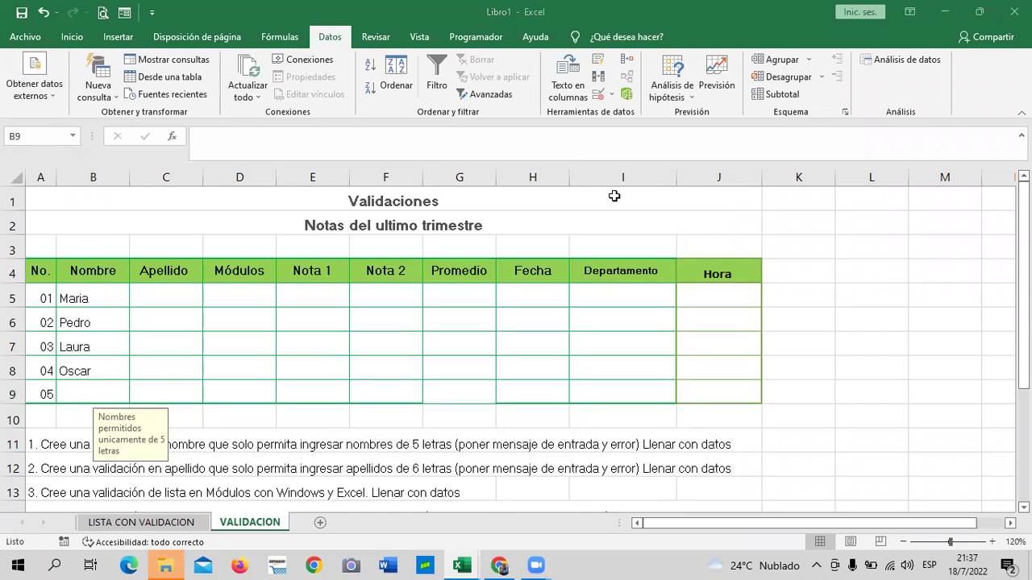
left_click(78, 394)
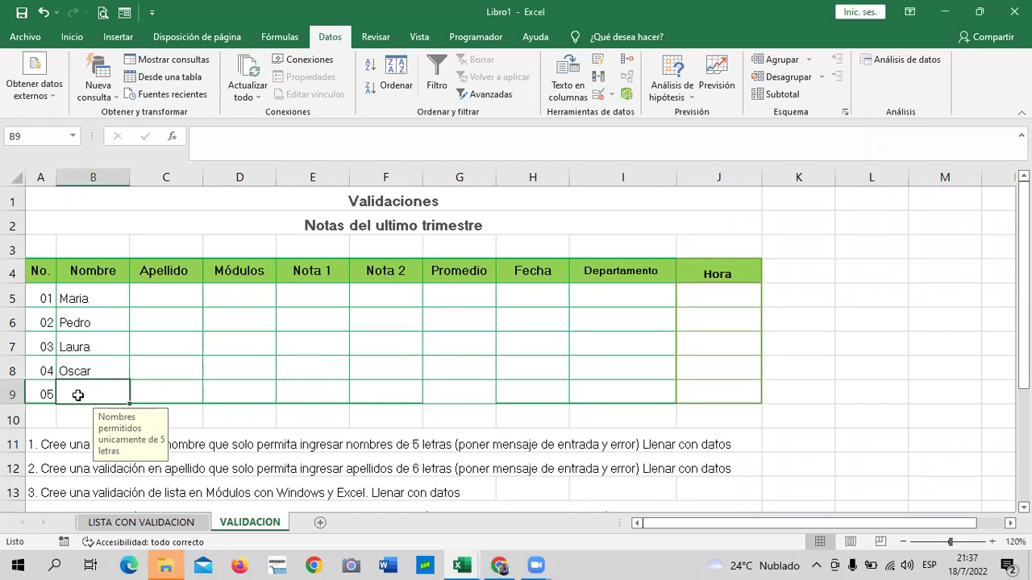
type("Ro")
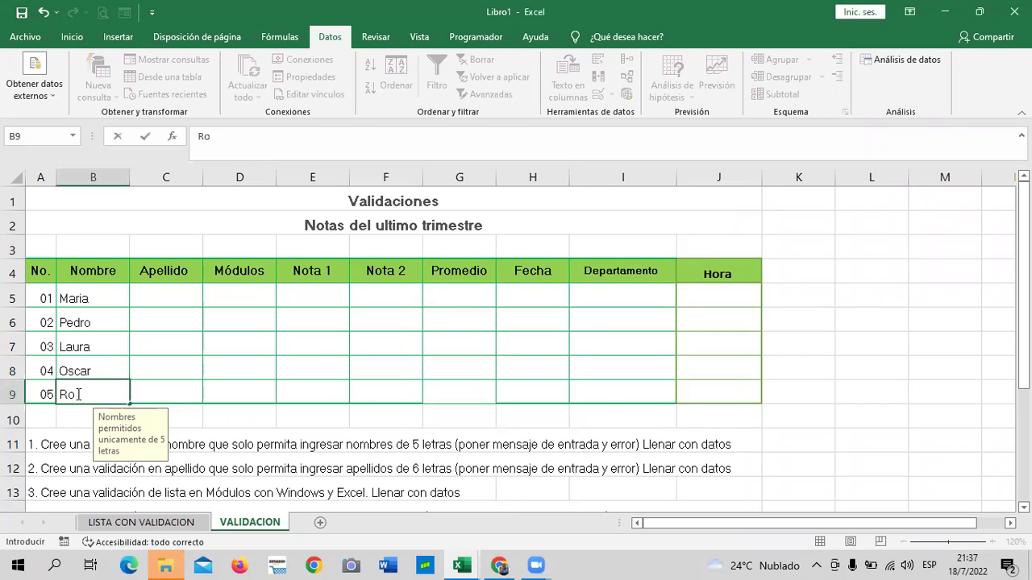
type("cio")
key("Return")
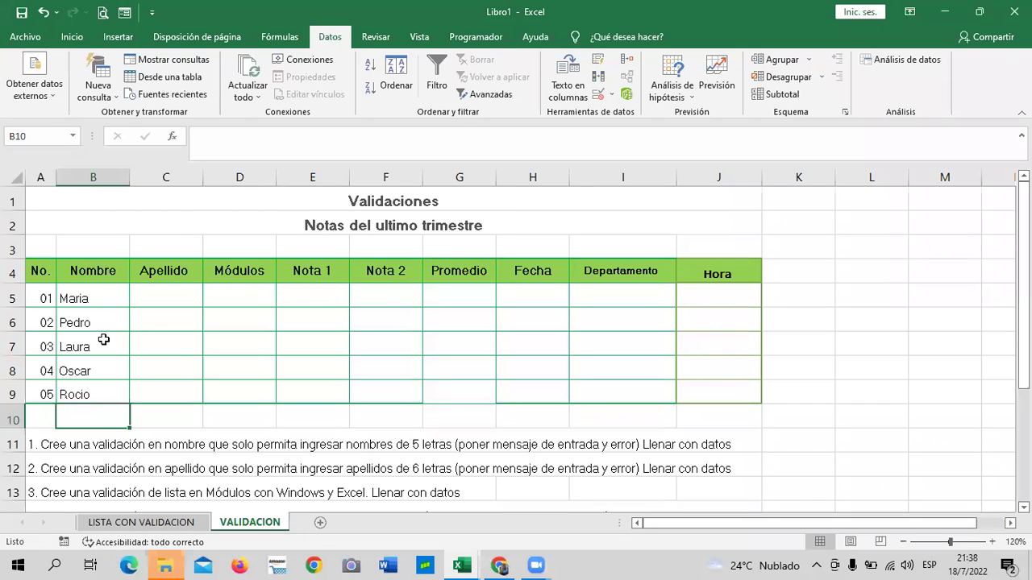
Step: Read the list-validation instruction below the table and select Módulos cells D5:D9
scroll(124, 387, "down", 1)
scroll(123, 387, "up", 1)
left_click(169, 292)
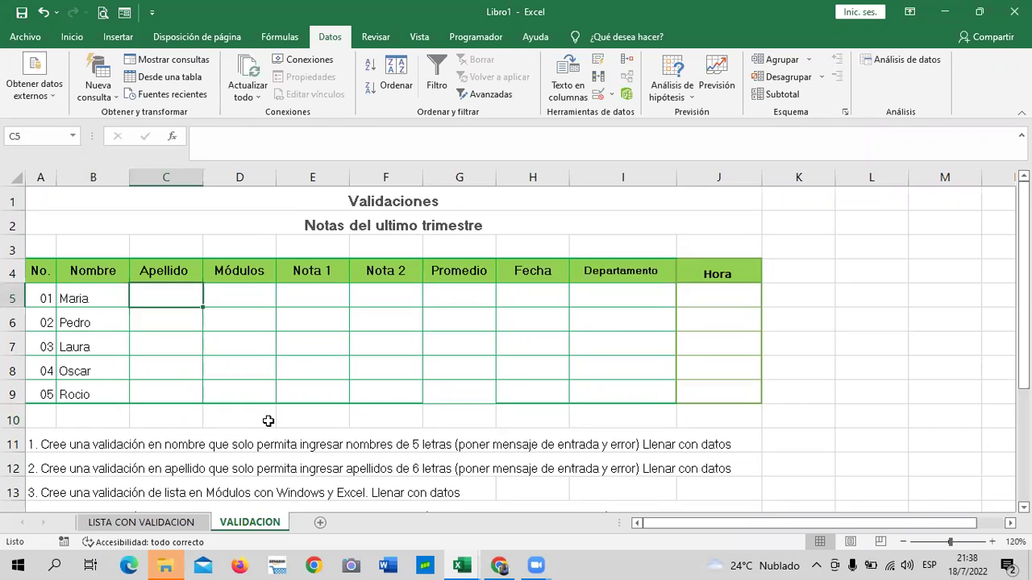
scroll(267, 419, "down", 1)
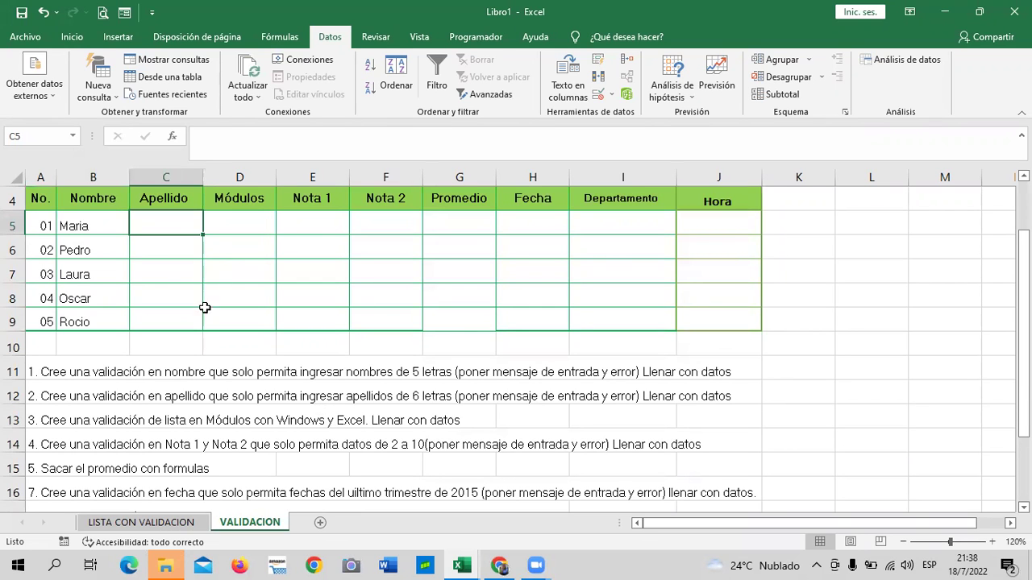
scroll(237, 410, "up", 3)
scroll(238, 412, "down", 2)
scroll(238, 412, "down", 1)
left_click(462, 421)
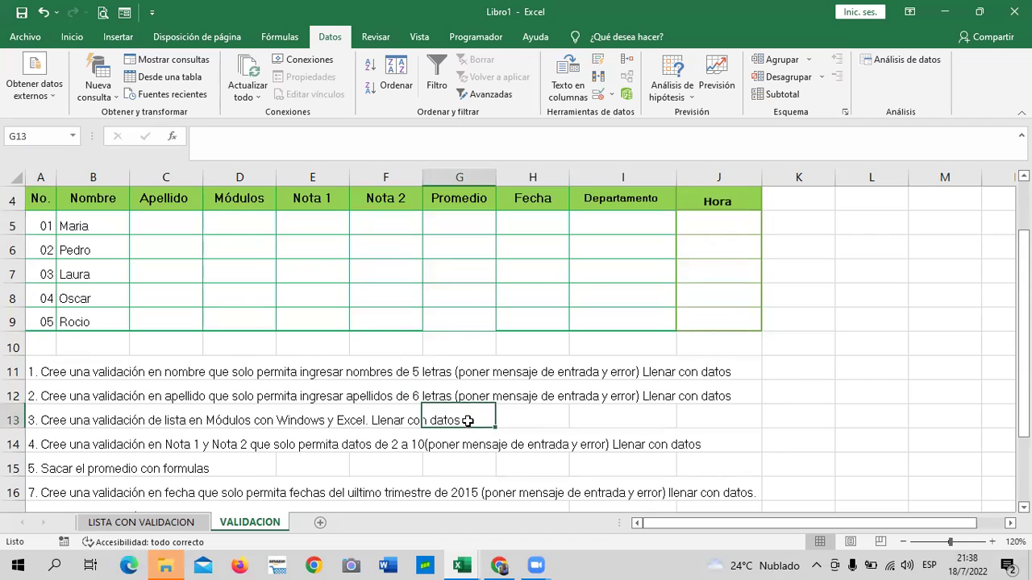
left_click_drag(242, 221, 255, 320)
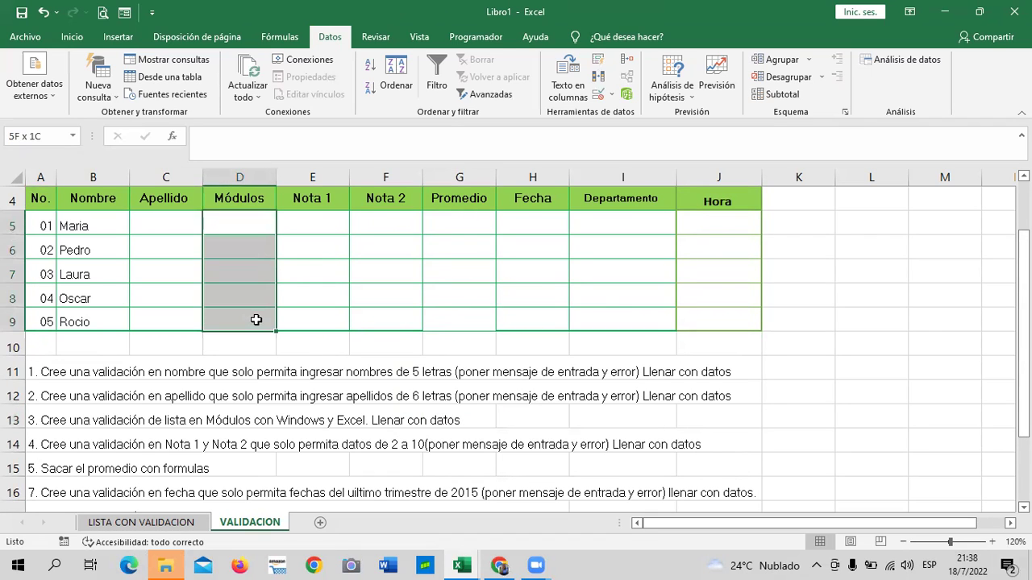
Step: Set D5:D9 validation to Lista with source 'Windows; Internet; Word, Excel'
left_click(594, 95)
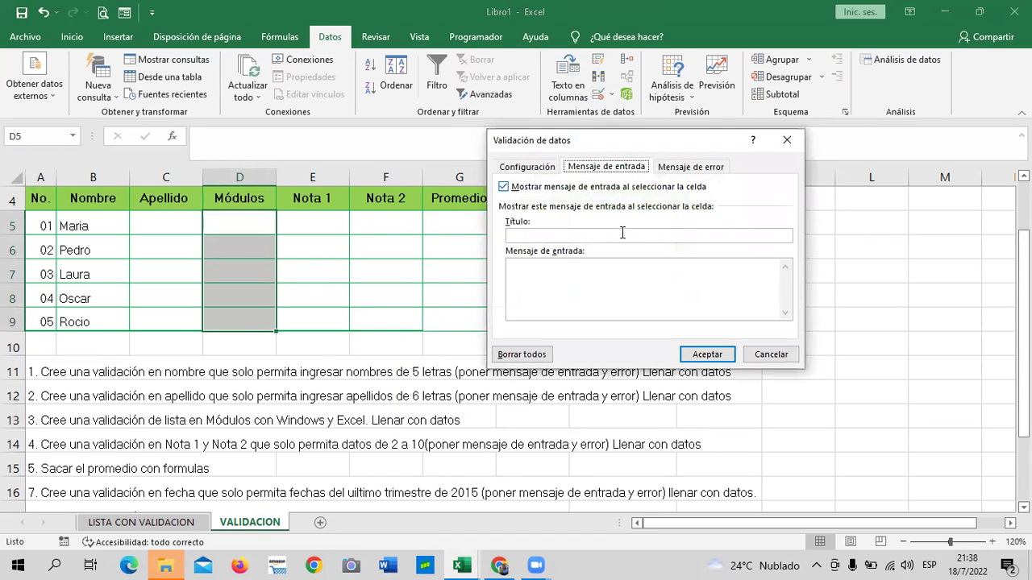
left_click(542, 167)
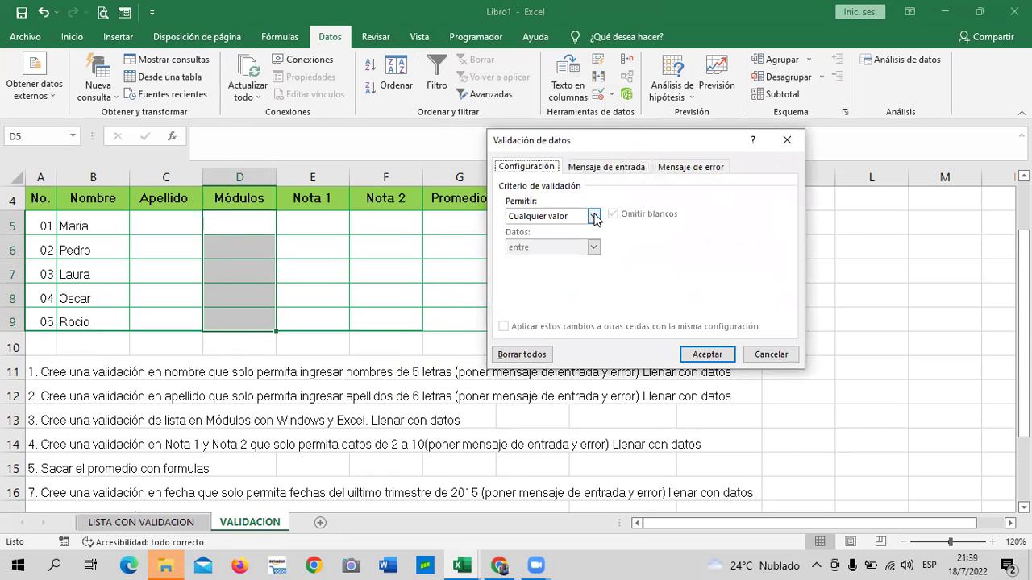
left_click(594, 217)
left_click(568, 260)
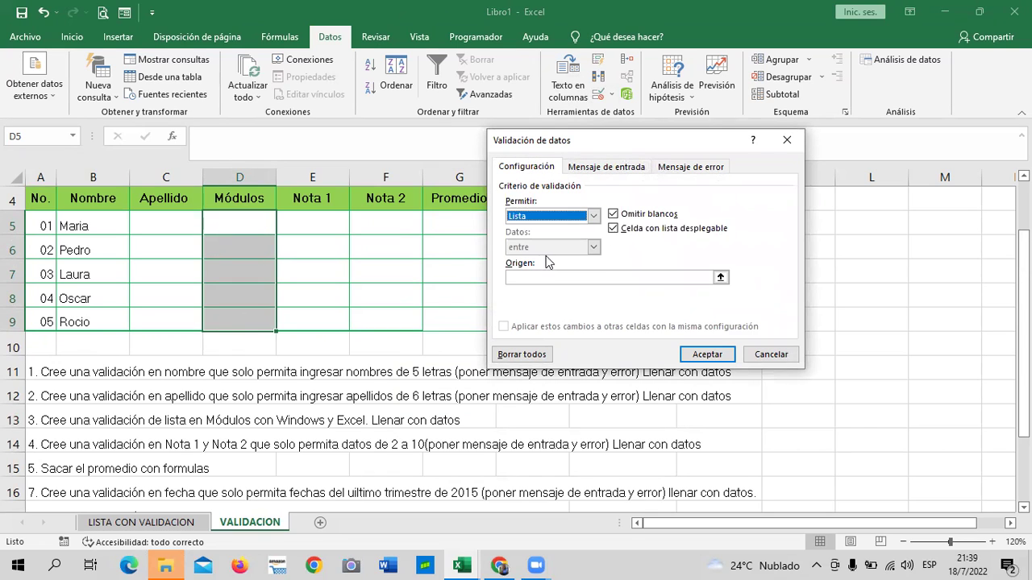
left_click(612, 171)
left_click(545, 329)
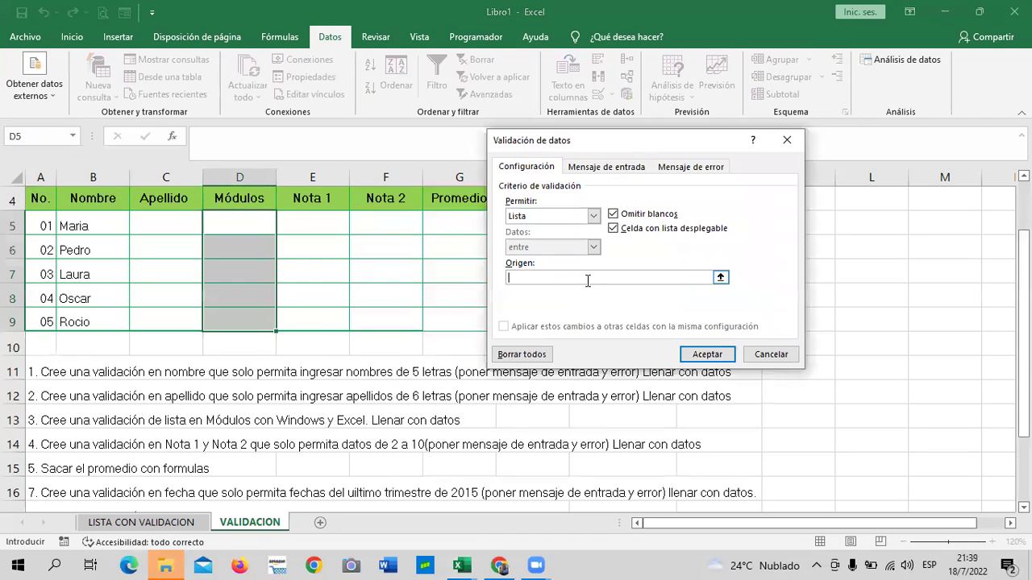
type("Wi")
type("ndows;")
left_click(567, 279)
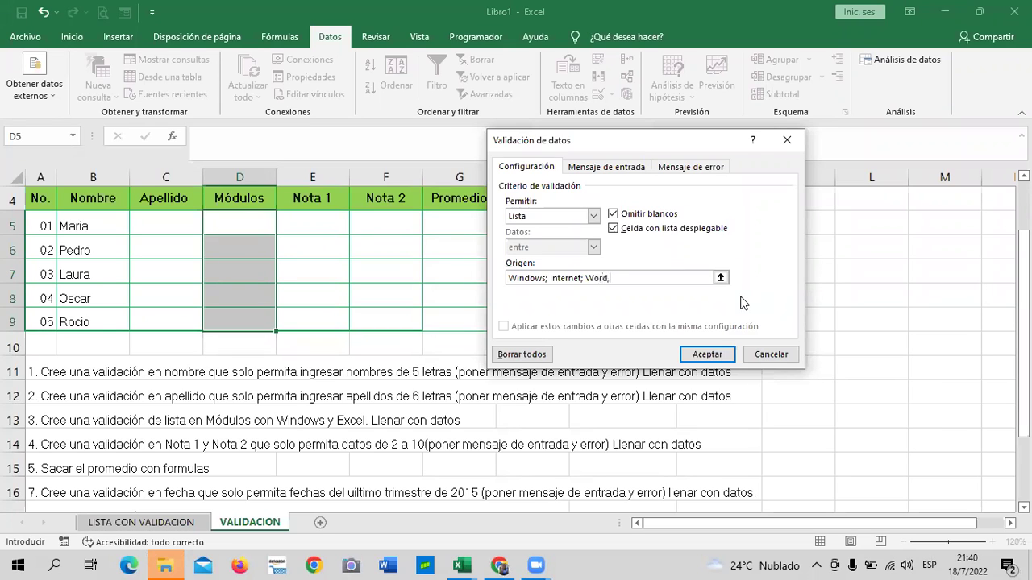
type("cel")
Step: Give the Módulos validation the input message 'Seleccione uno de los modulos del curso' and apply it
left_click(613, 167)
left_click(586, 278)
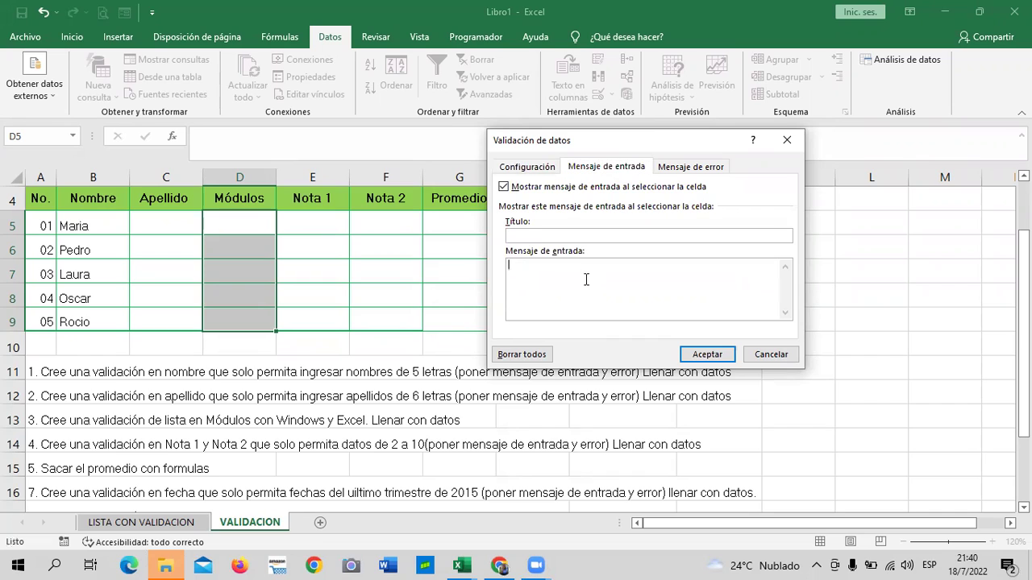
type("Seleccioneno d el")
type("modulos del")
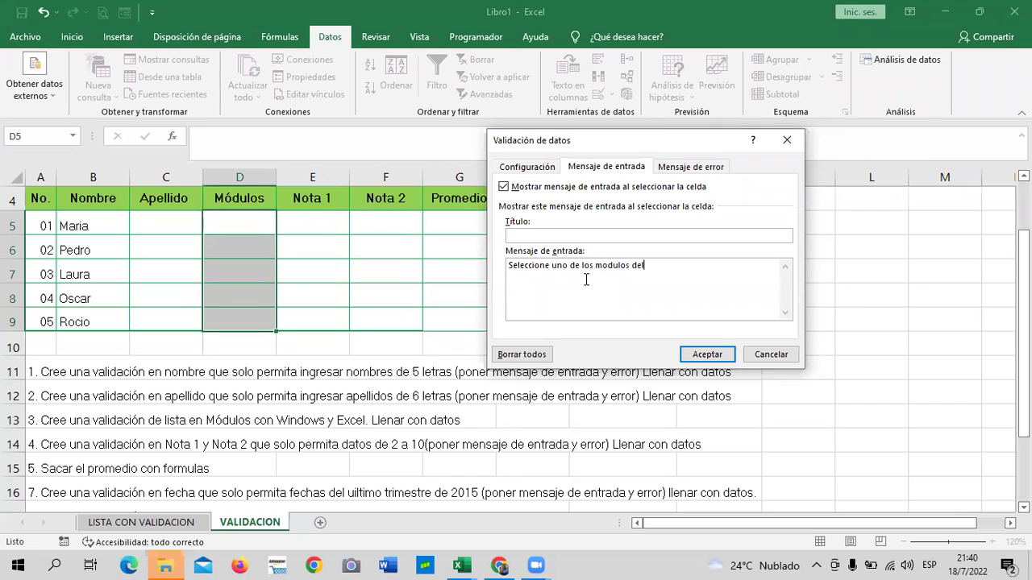
type("so")
left_click(716, 354)
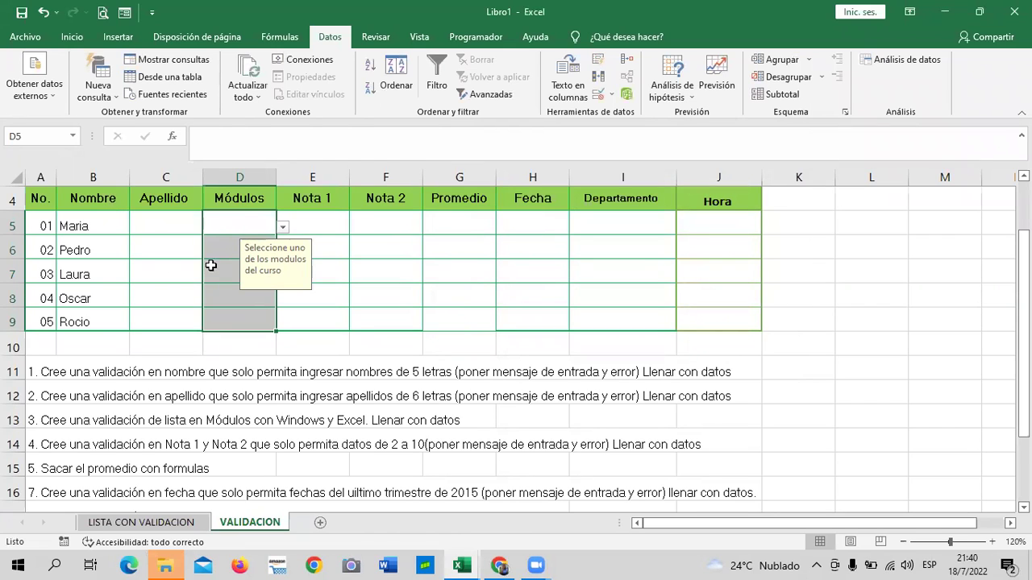
Step: Test the module dropdown list on cell D5
left_click(224, 239)
left_click(327, 237)
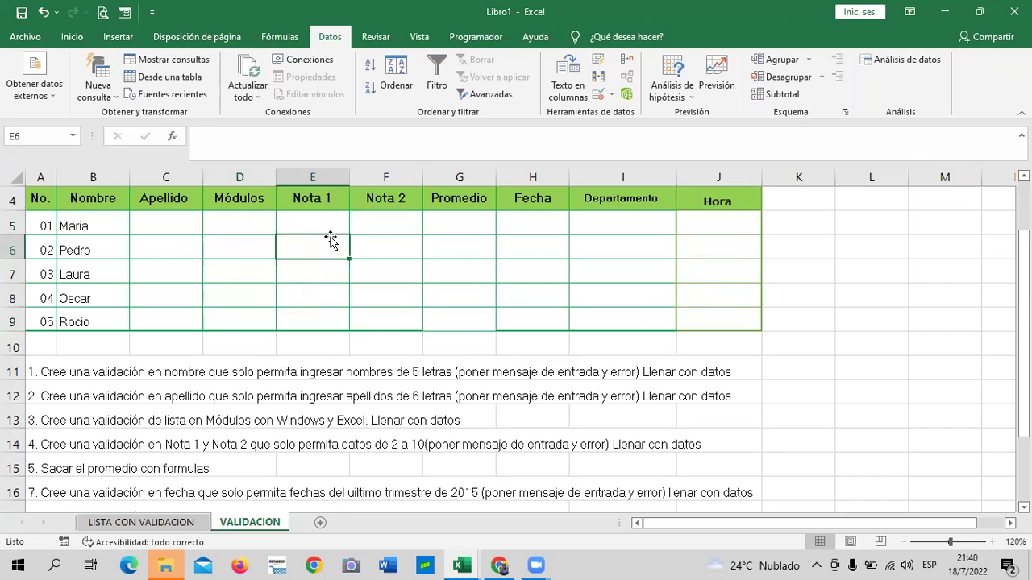
left_click(239, 221)
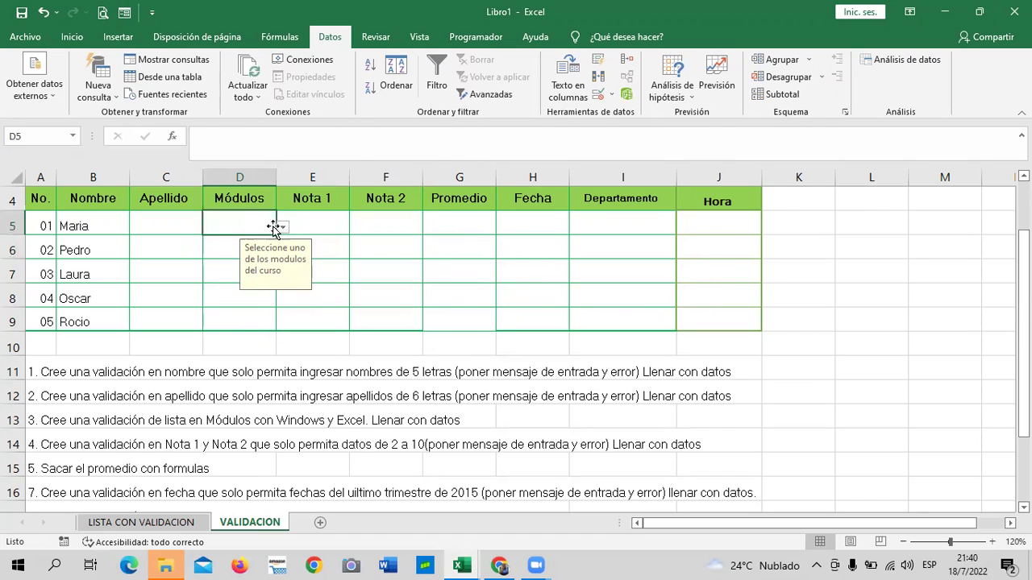
left_click(278, 219)
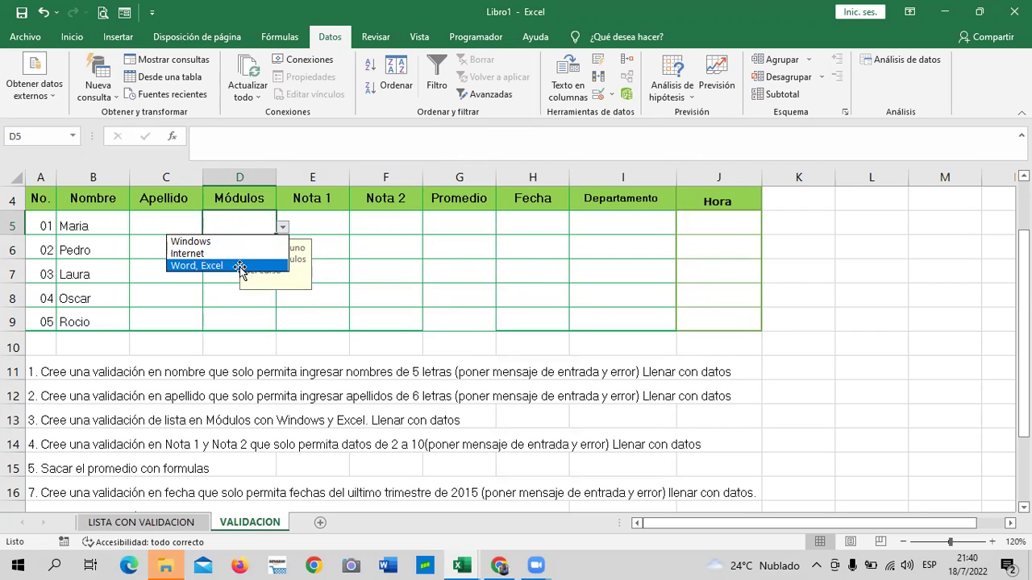
key("Escape")
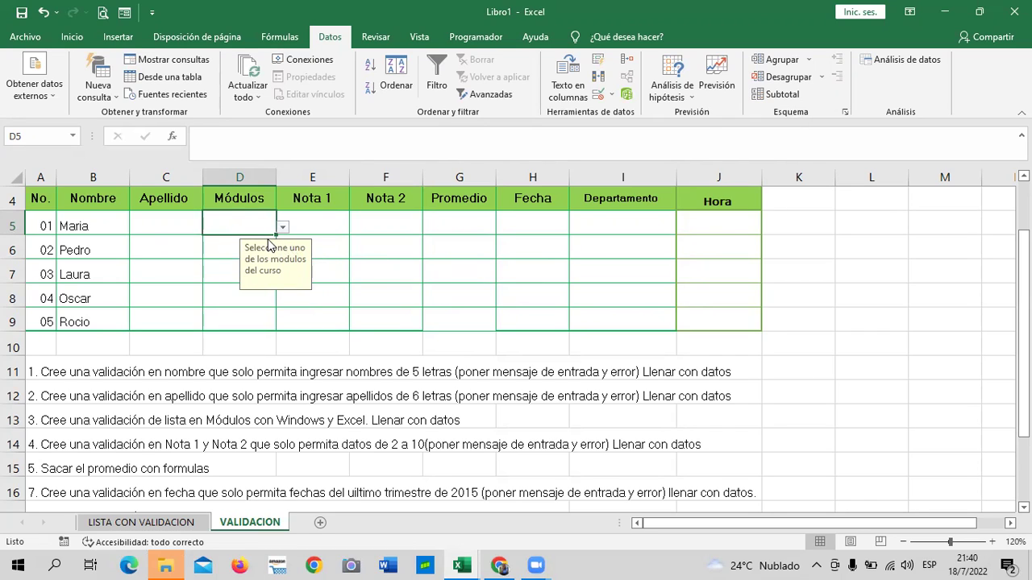
left_click(282, 230)
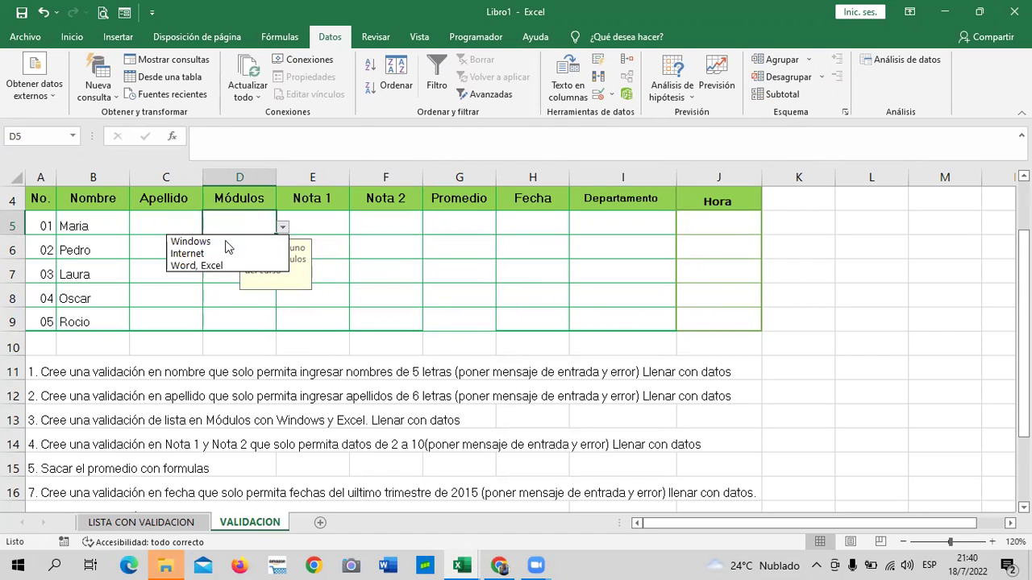
Step: Change the comma between Word and Excel in the D5:D9 list source to a semicolon
left_click_drag(235, 224, 223, 322)
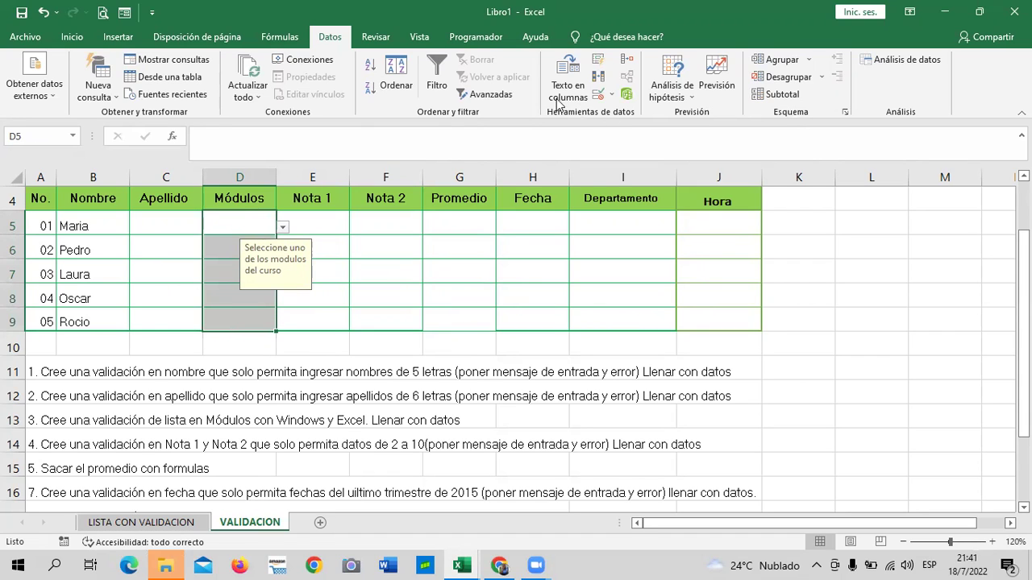
left_click(598, 94)
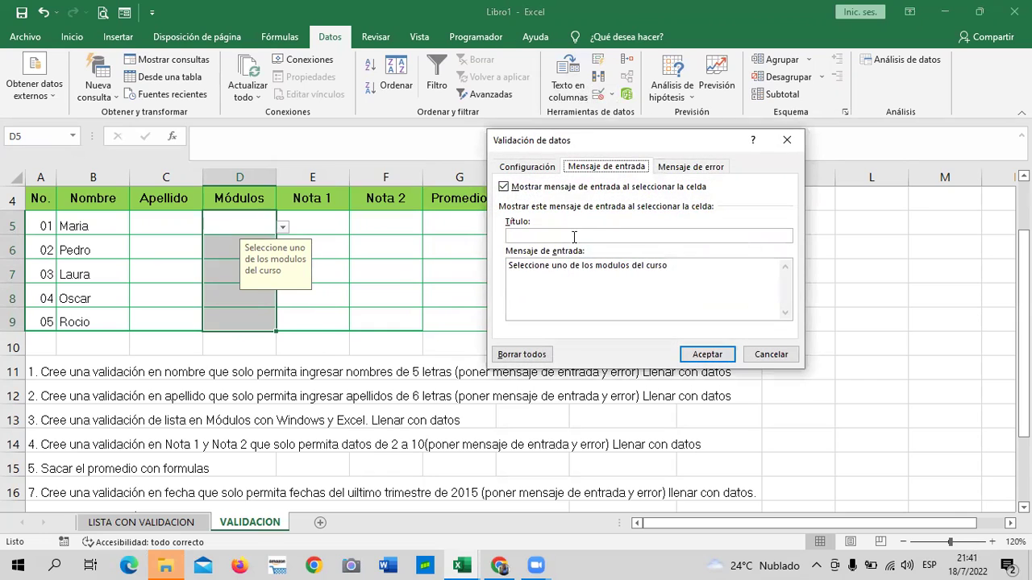
left_click(544, 167)
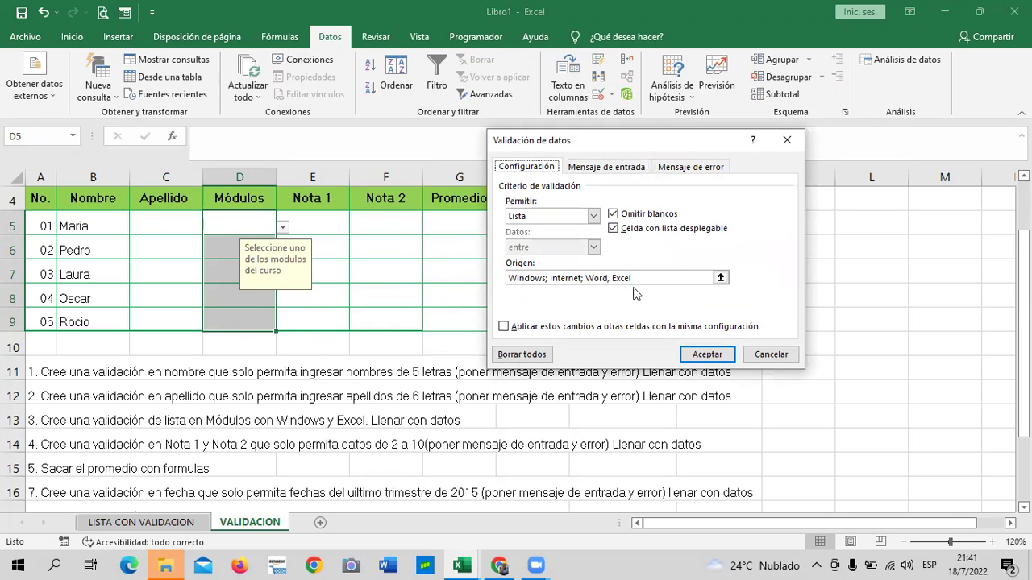
left_click(611, 278)
key("BackSpace")
type(";")
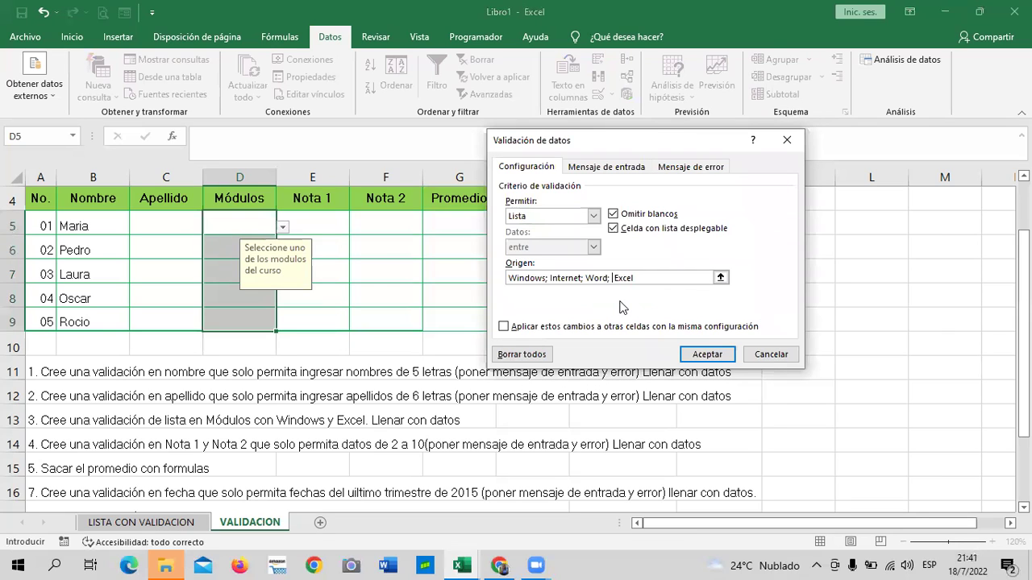
left_click(710, 355)
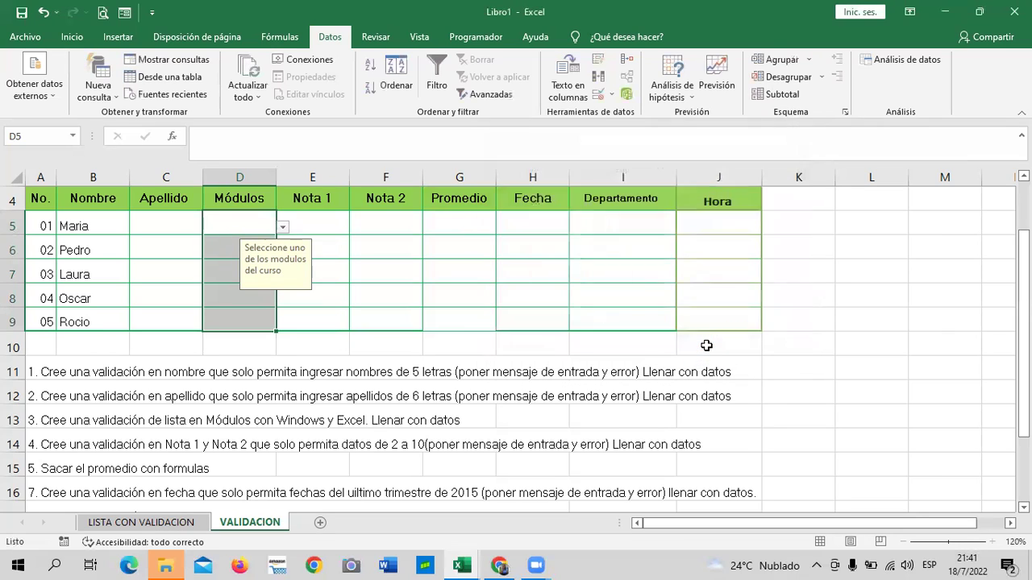
Step: Pick Windows for D5 and Internet for D6 from the dropdowns
left_click(239, 224)
left_click(282, 228)
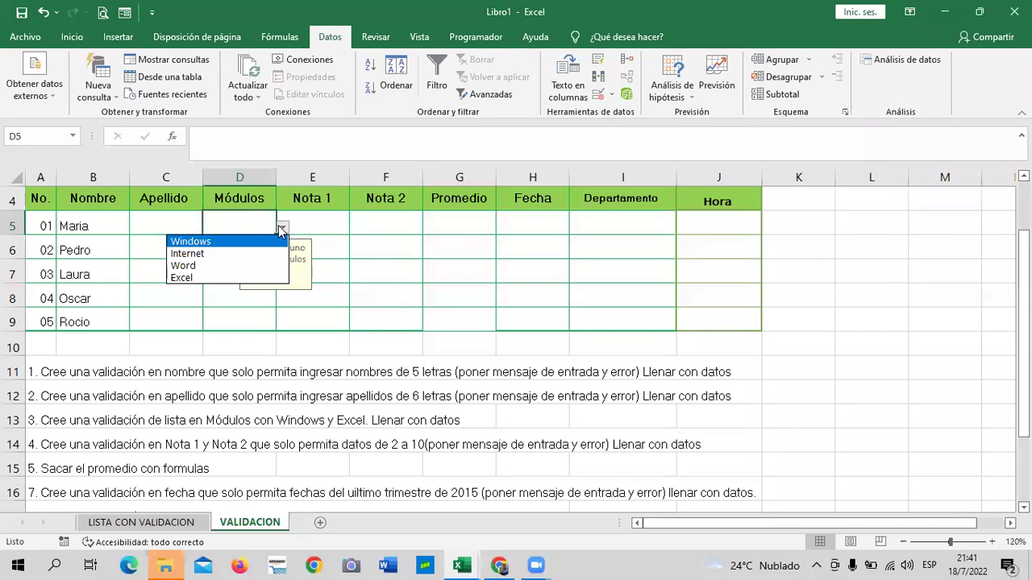
left_click(224, 241)
left_click(223, 252)
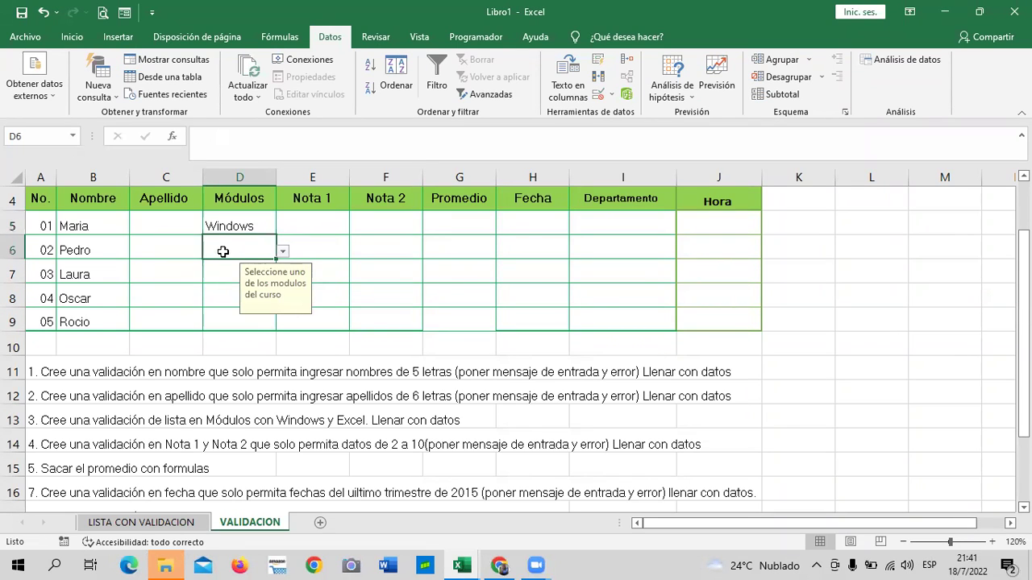
left_click(282, 252)
left_click(227, 278)
Step: Pick Word for D7, Excel for D8 and Windows for D9
left_click(228, 277)
left_click(282, 275)
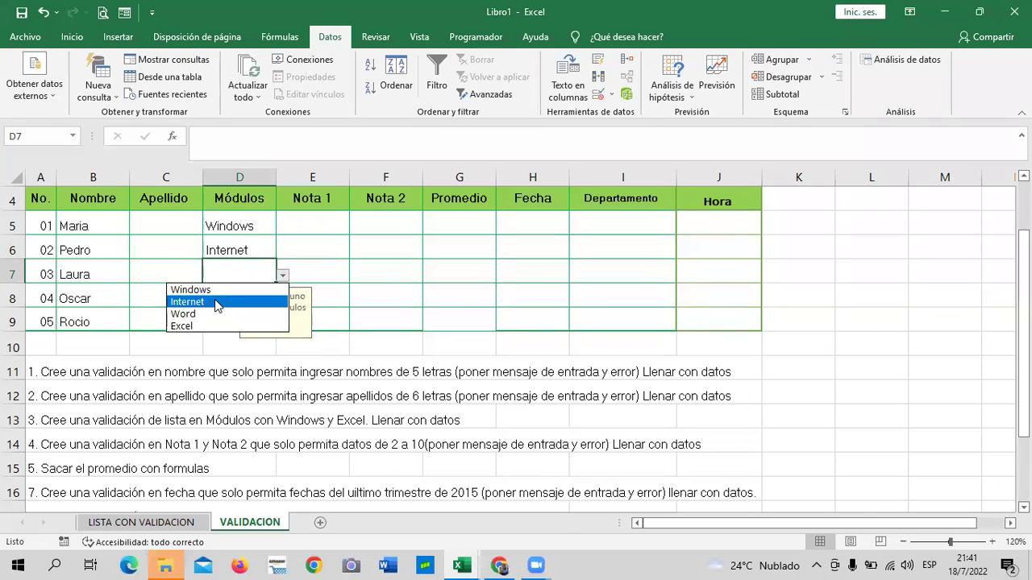
left_click(216, 303)
left_click(233, 295)
left_click(246, 277)
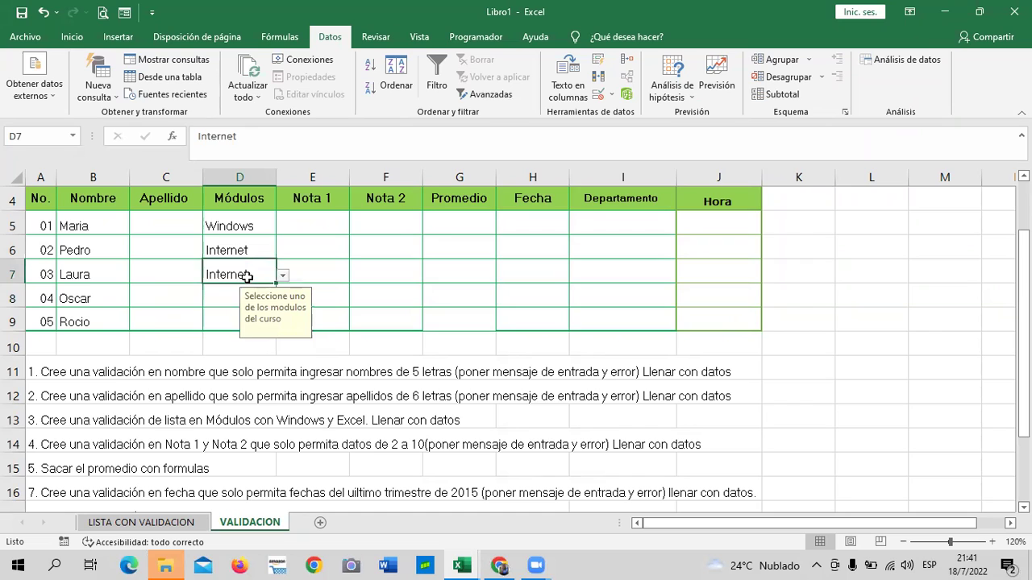
left_click(282, 275)
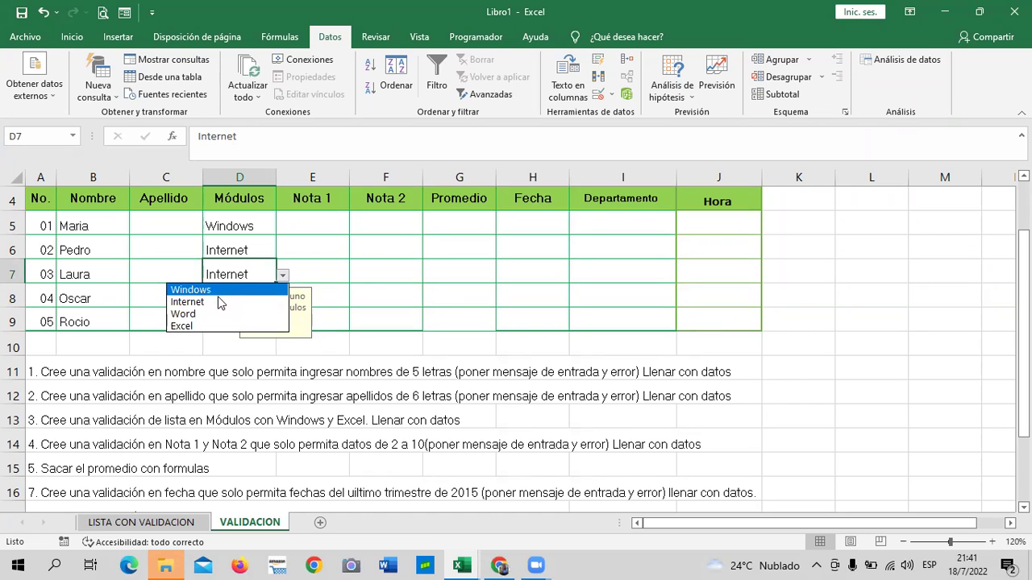
left_click(216, 314)
left_click(221, 300)
left_click(282, 300)
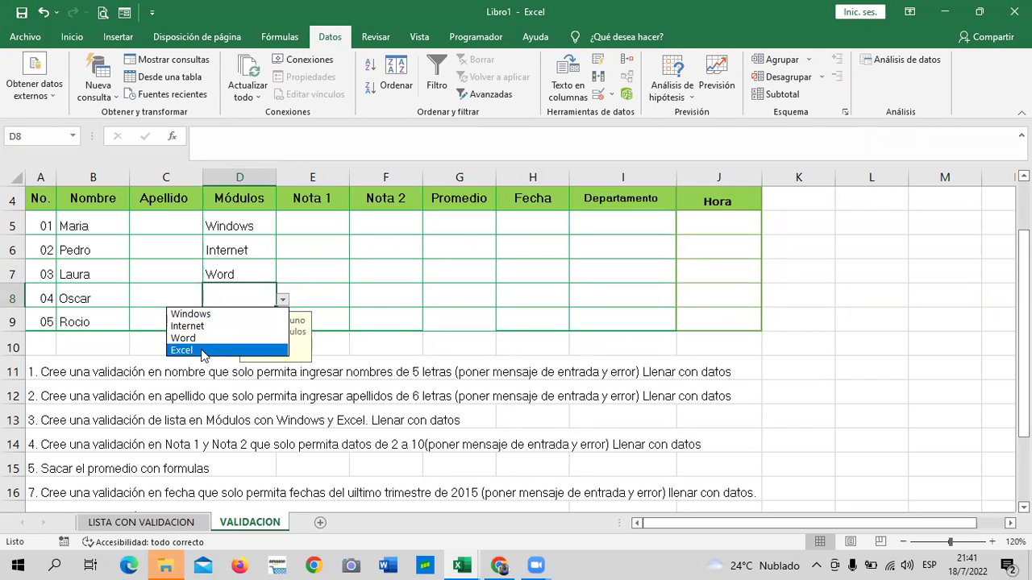
left_click(203, 352)
left_click(227, 322)
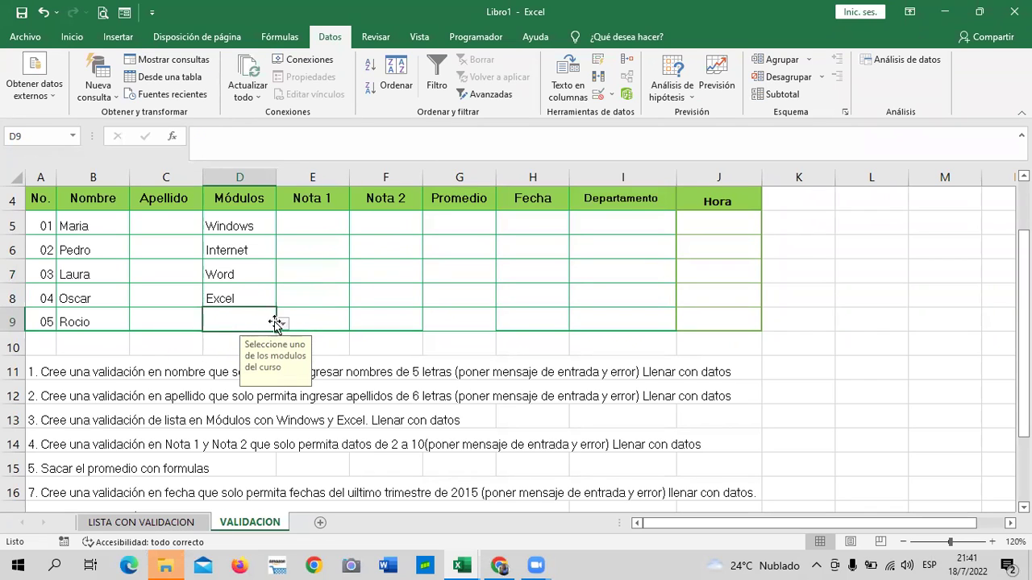
left_click(283, 323)
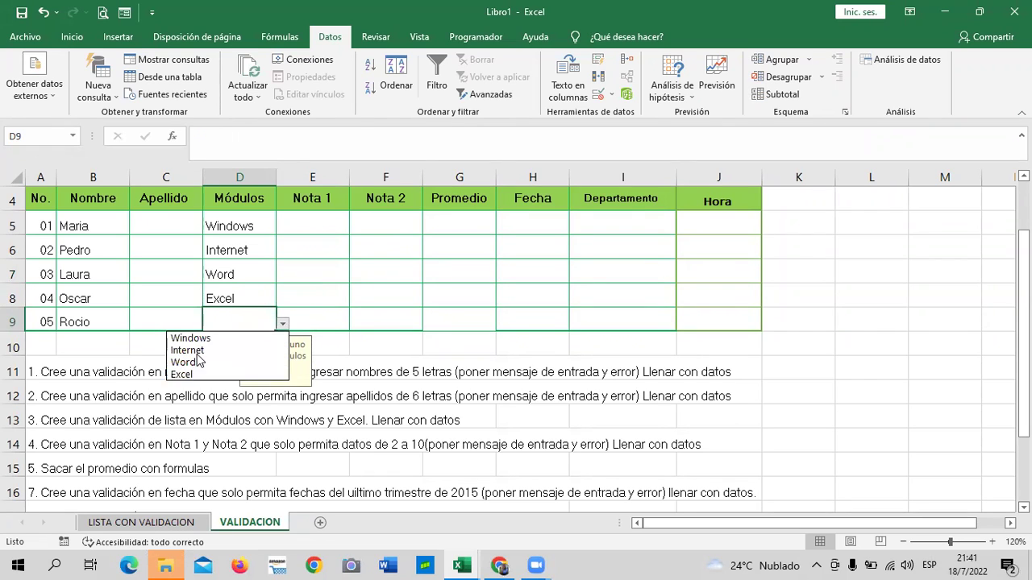
left_click(233, 338)
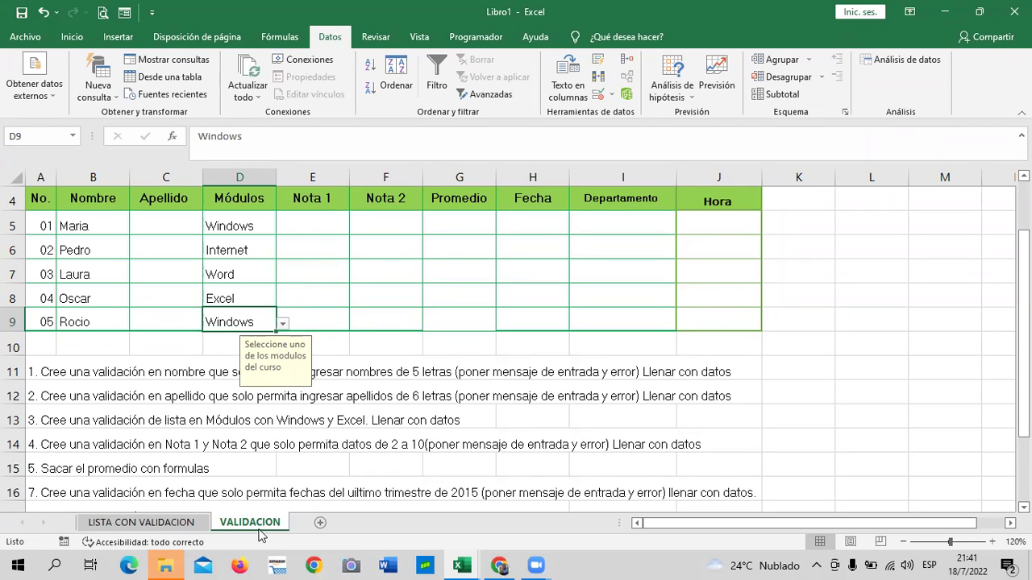
Step: Check the department list starting at San Salvador in D3 on the LISTA CON VALIDACION sheet
left_click(142, 524)
left_click(171, 523)
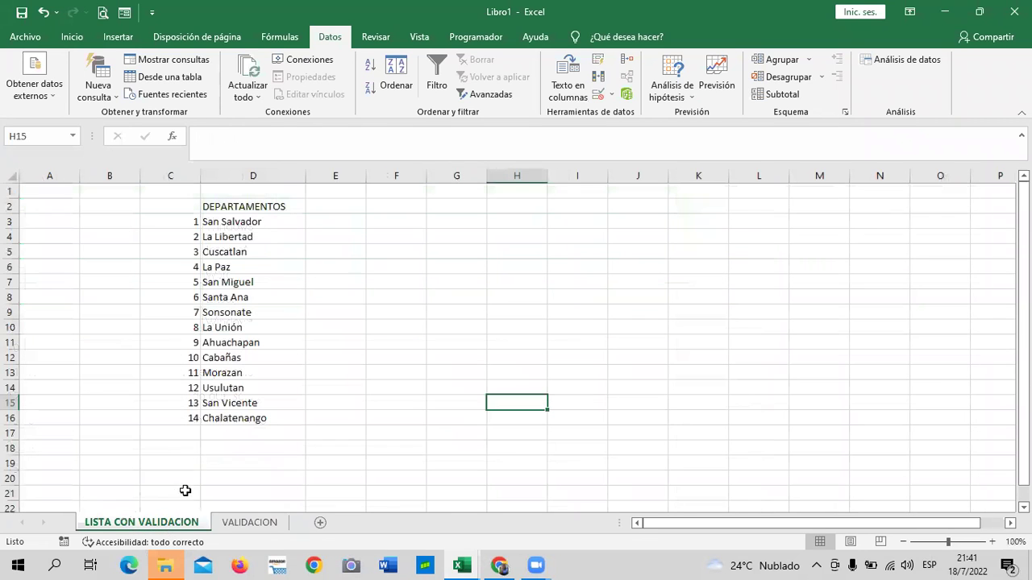
left_click(255, 222)
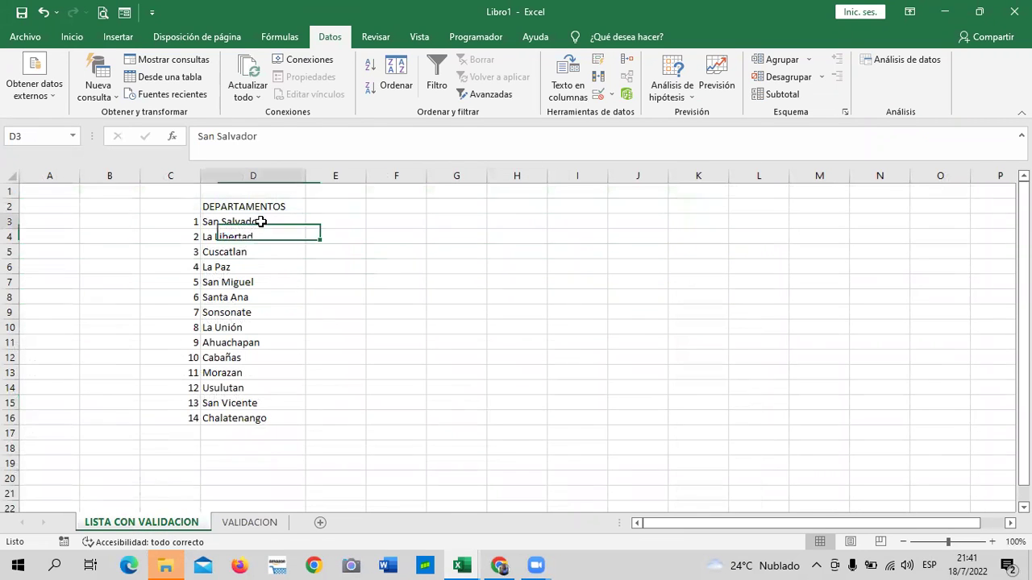
left_click(274, 432)
left_click(248, 523)
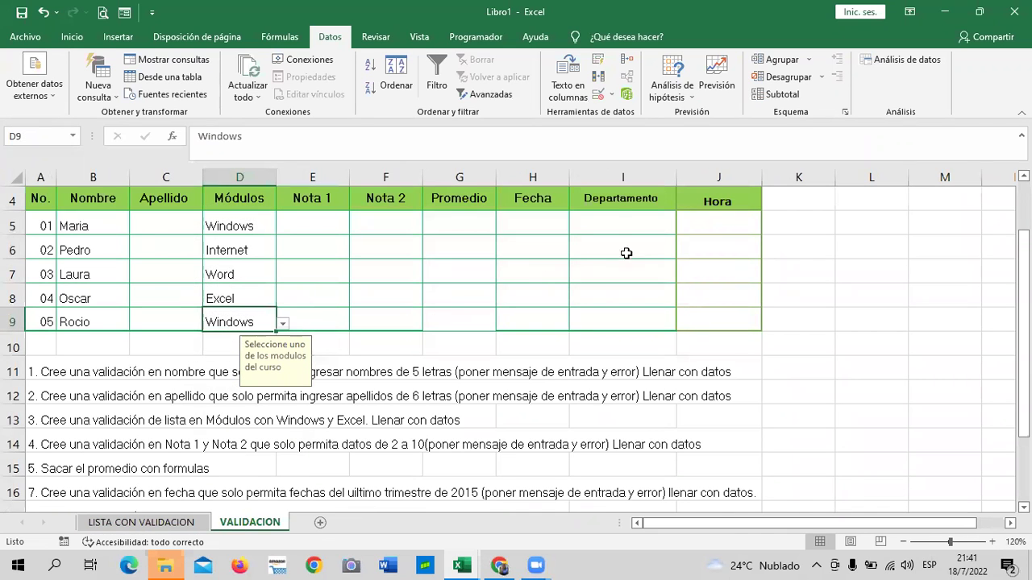
Step: Back on VALIDACION, select the five empty Departamento cells I5:I9
left_click(618, 220)
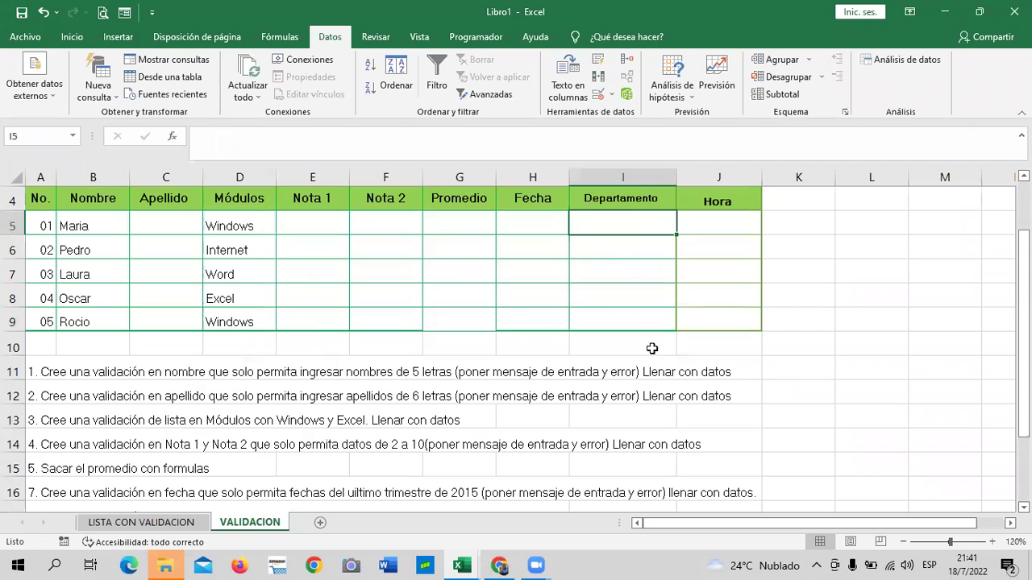
left_click(798, 267)
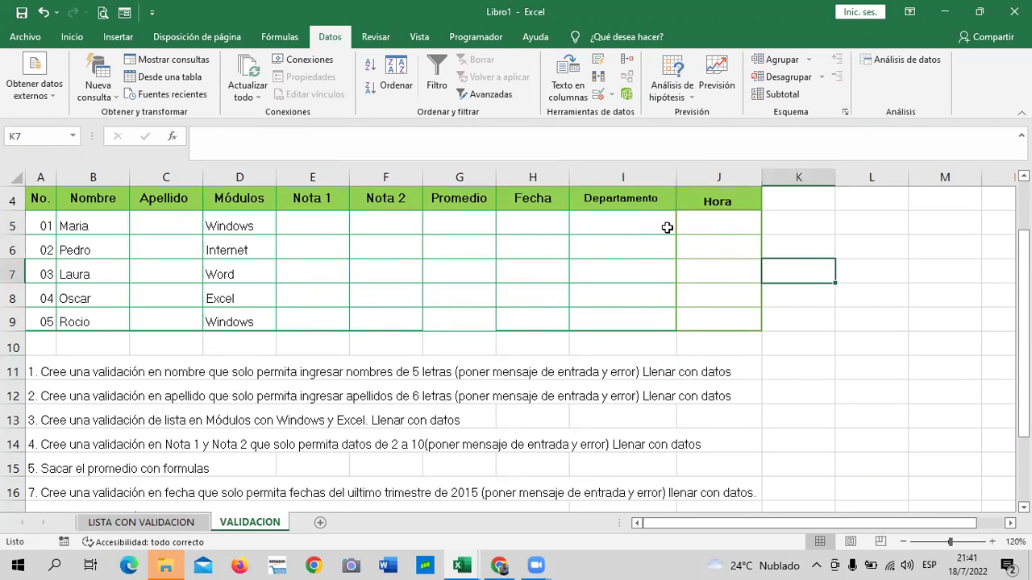
left_click_drag(625, 202, 631, 302)
left_click(798, 319)
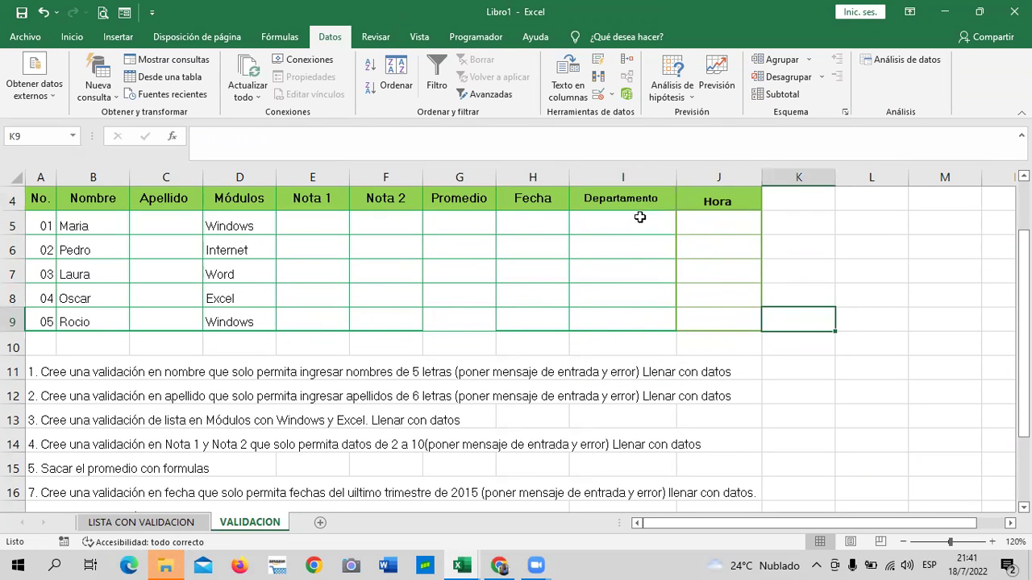
left_click_drag(638, 223, 637, 314)
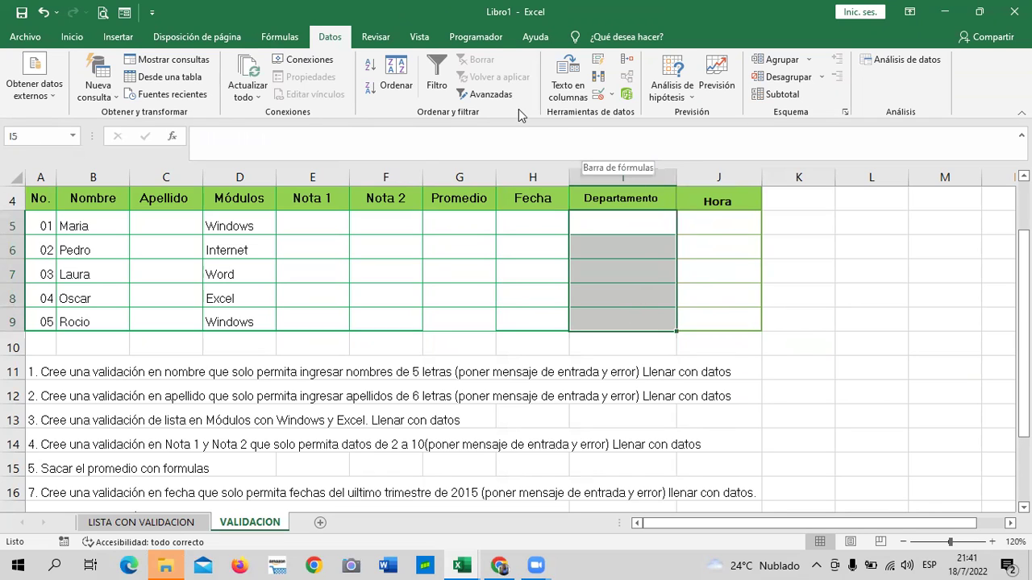
Step: Restrict I5:I9 to a list sourced from 'LISTA CON VALIDACION'!D3:D16
left_click(604, 98)
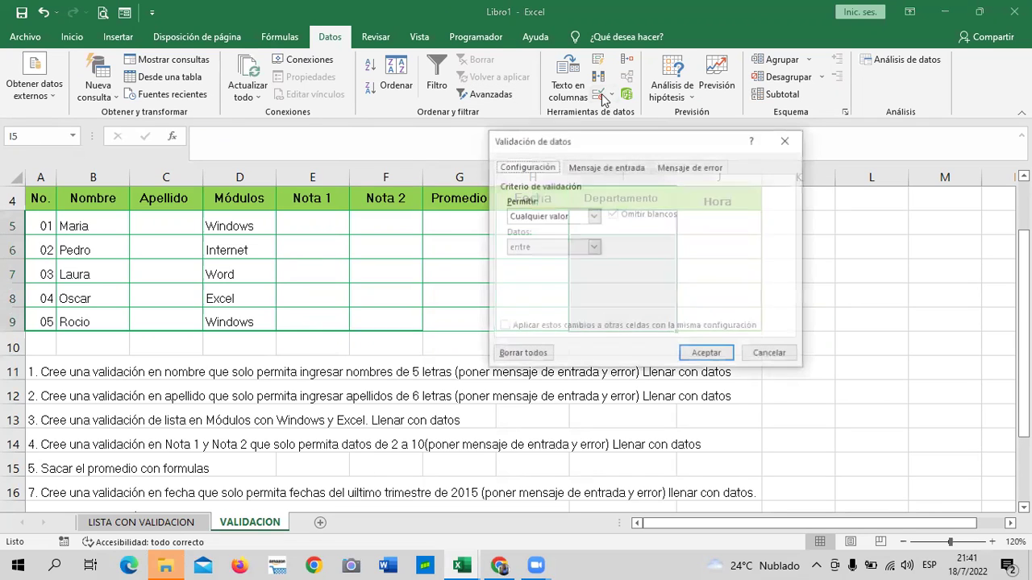
left_click(594, 216)
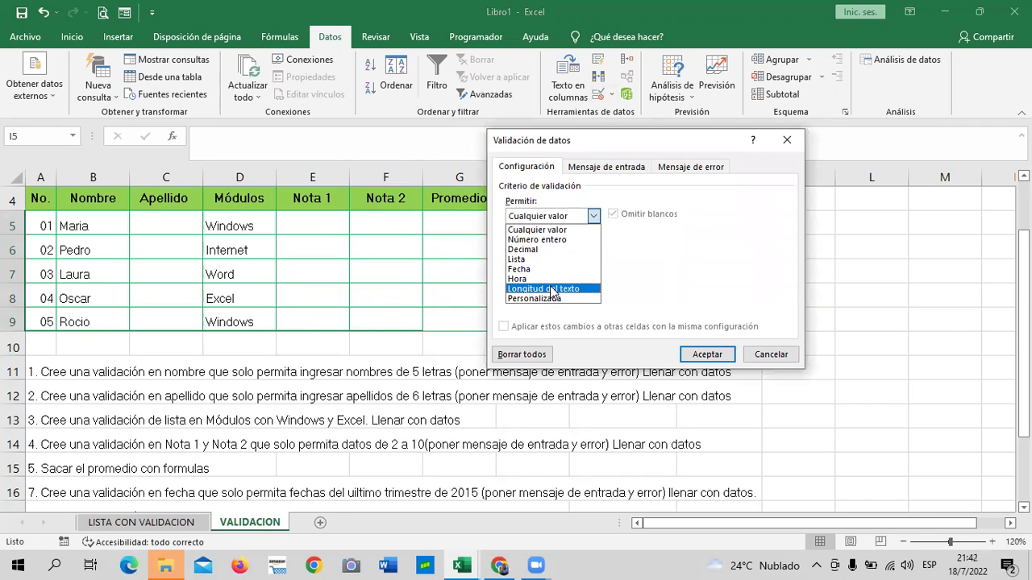
left_click(534, 259)
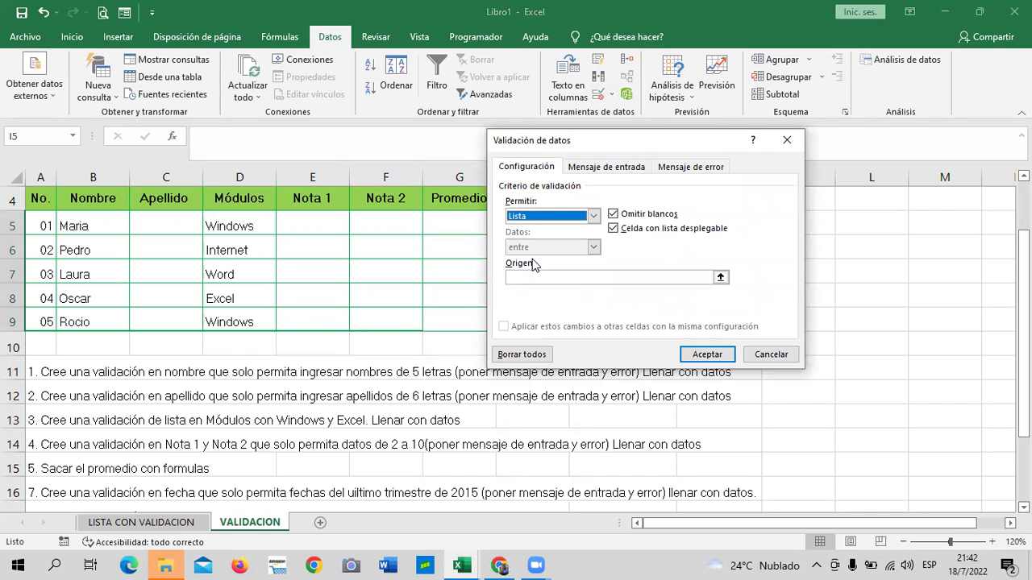
left_click(721, 278)
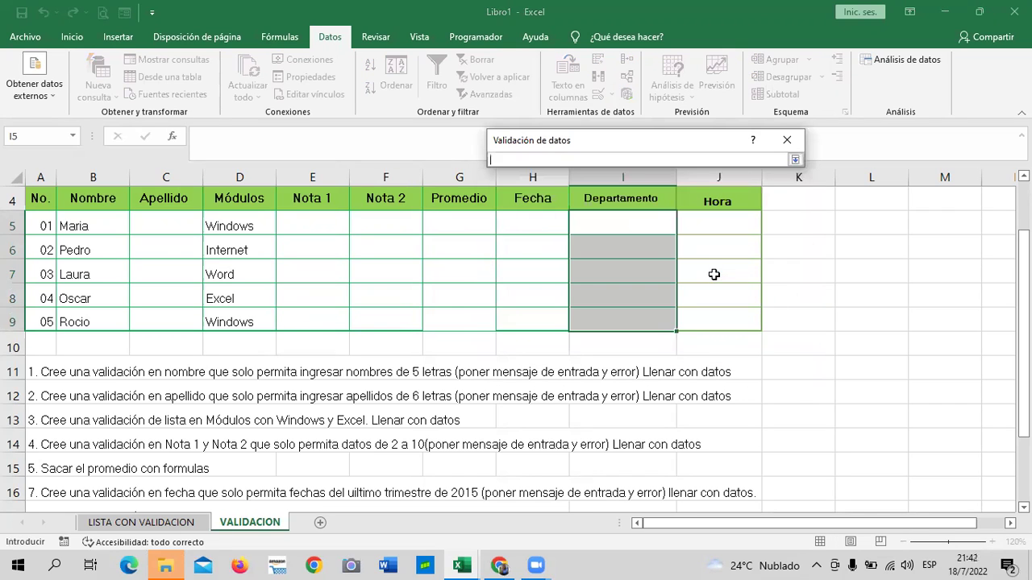
left_click(179, 525)
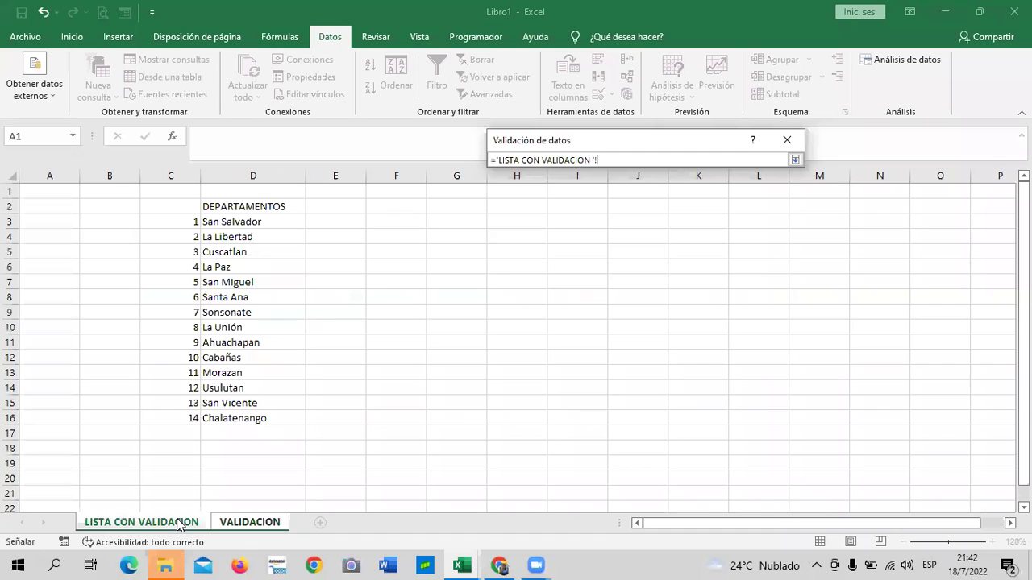
left_click_drag(272, 224, 274, 417)
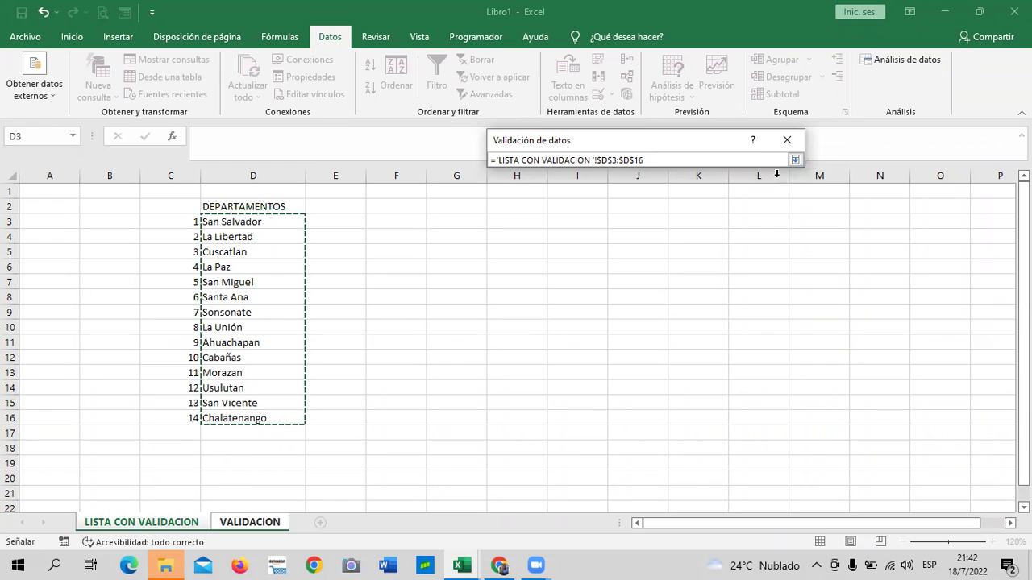
left_click(795, 160)
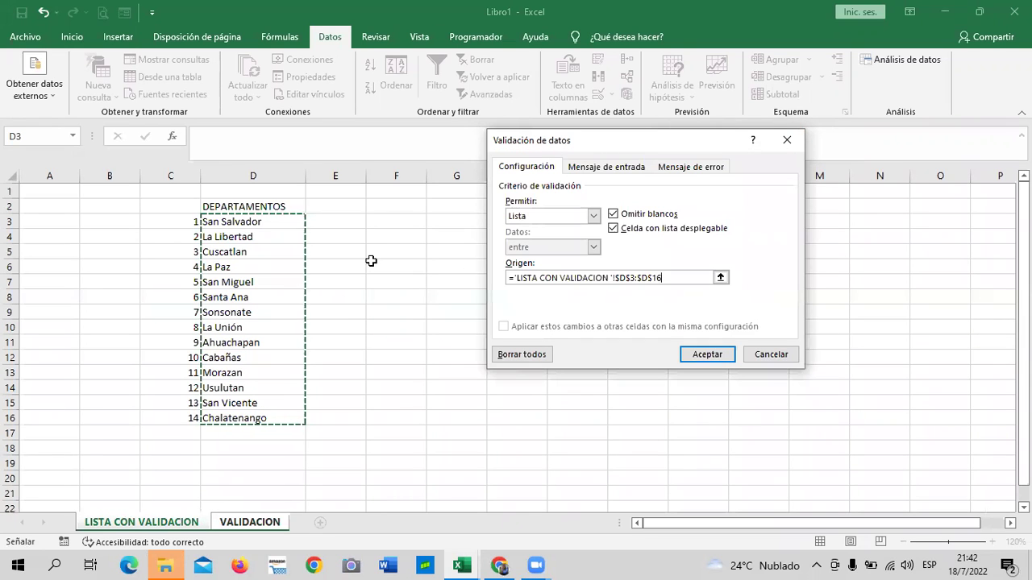
Step: Add the input message 'Seleccione su departamento de residencia'
left_click(606, 167)
left_click(566, 278)
type("Secio")
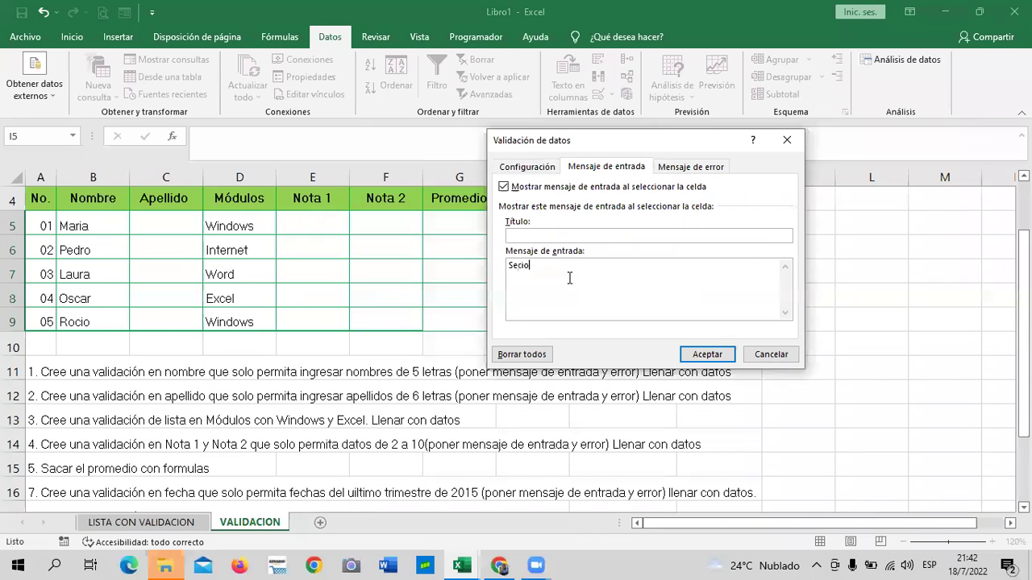
type("ne ")
type("cc")
type("ne")
type("su")
type("epa")
key("BackSpace")
key("BackSpace")
key("BackSpace")
type("ento de resi")
type("dencia")
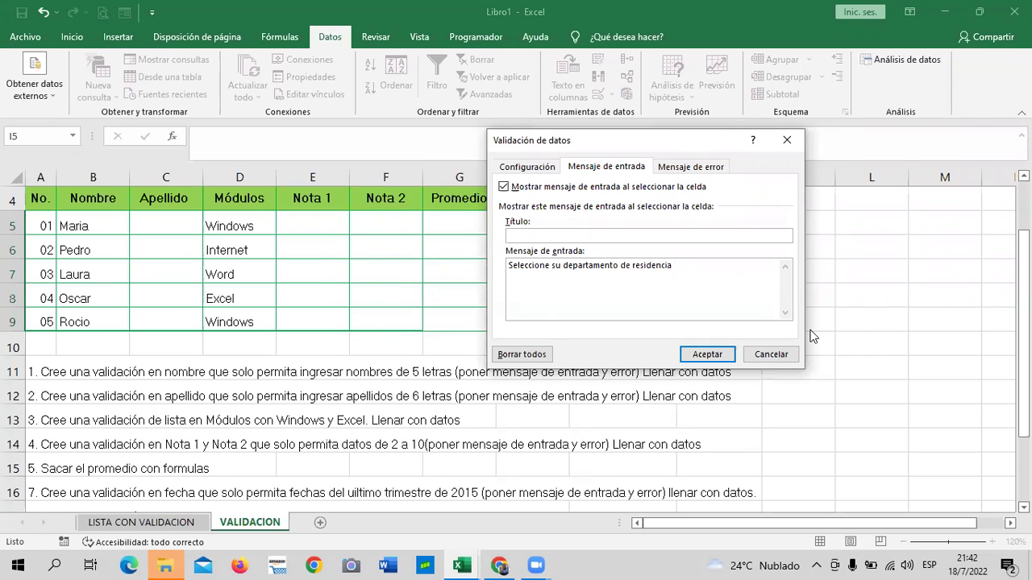
Step: Confirm the validation and pick San Salvador, Santa Ana and La Unión for I5:I7
left_click(713, 353)
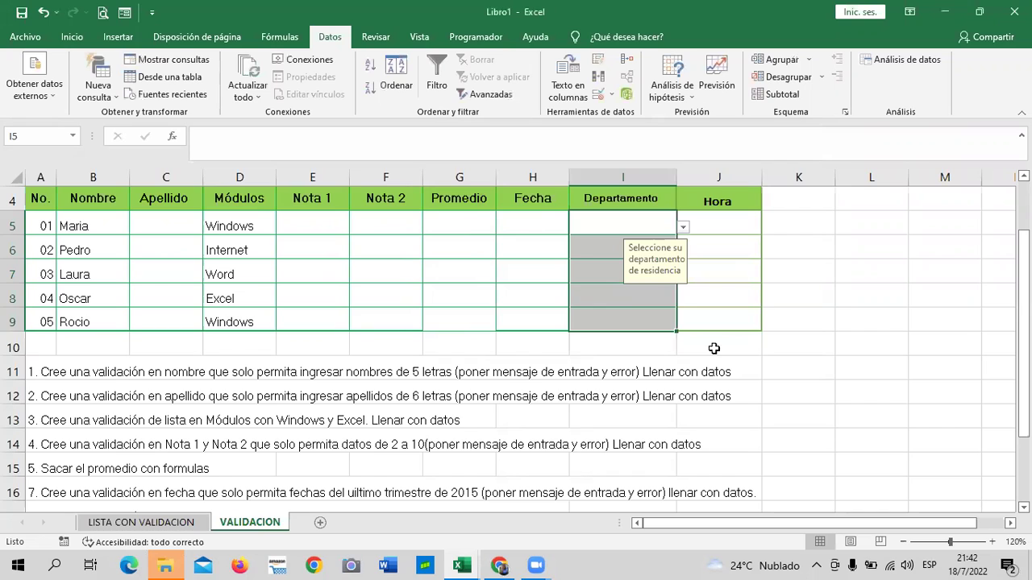
left_click(629, 222)
left_click(682, 227)
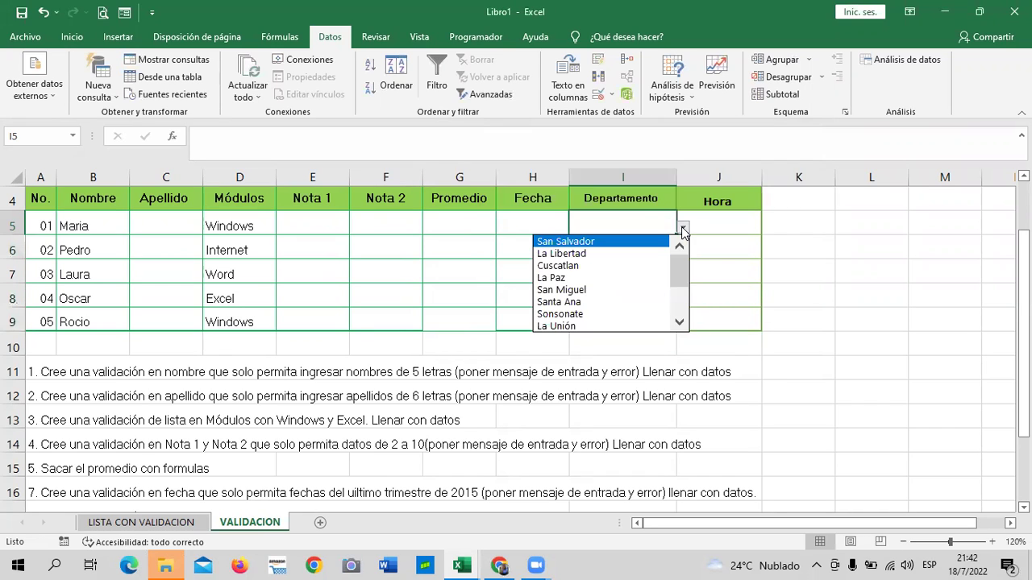
mouse_move(686, 283)
left_mouse_down()
mouse_move(678, 302)
mouse_move(677, 246)
left_mouse_up()
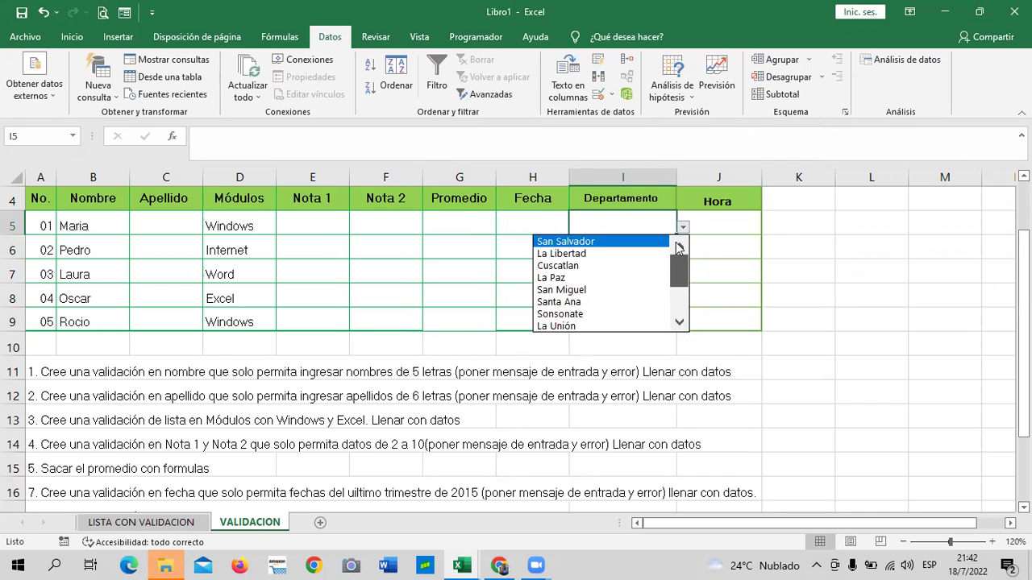
left_click(613, 241)
left_click(590, 248)
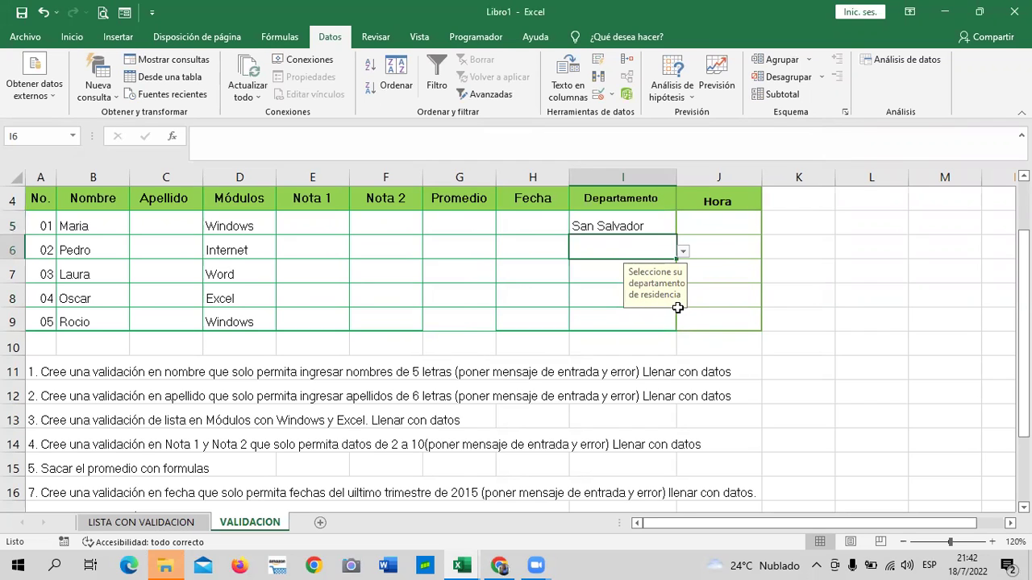
left_click(683, 252)
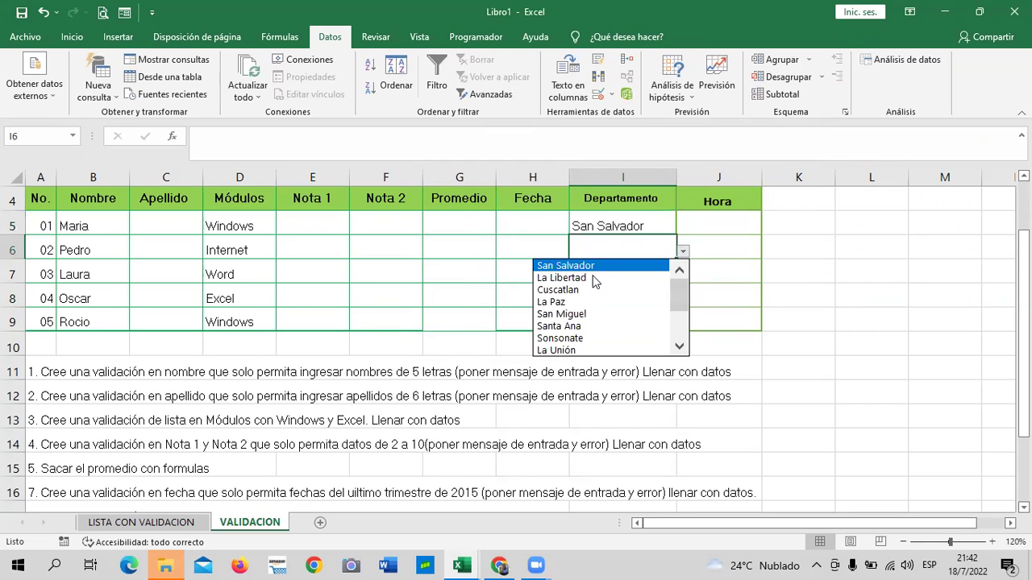
left_click(587, 326)
left_click(597, 273)
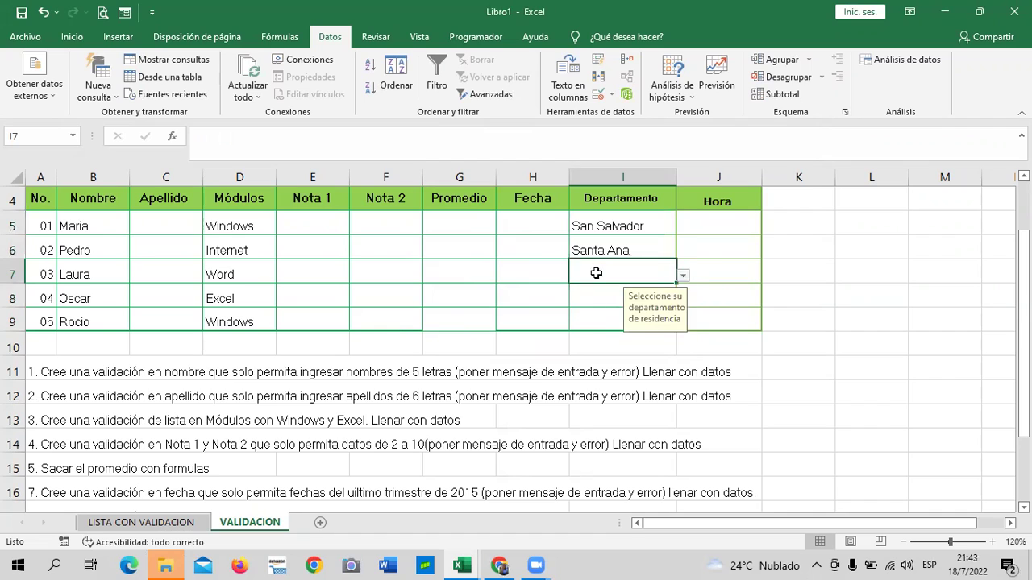
left_click(683, 275)
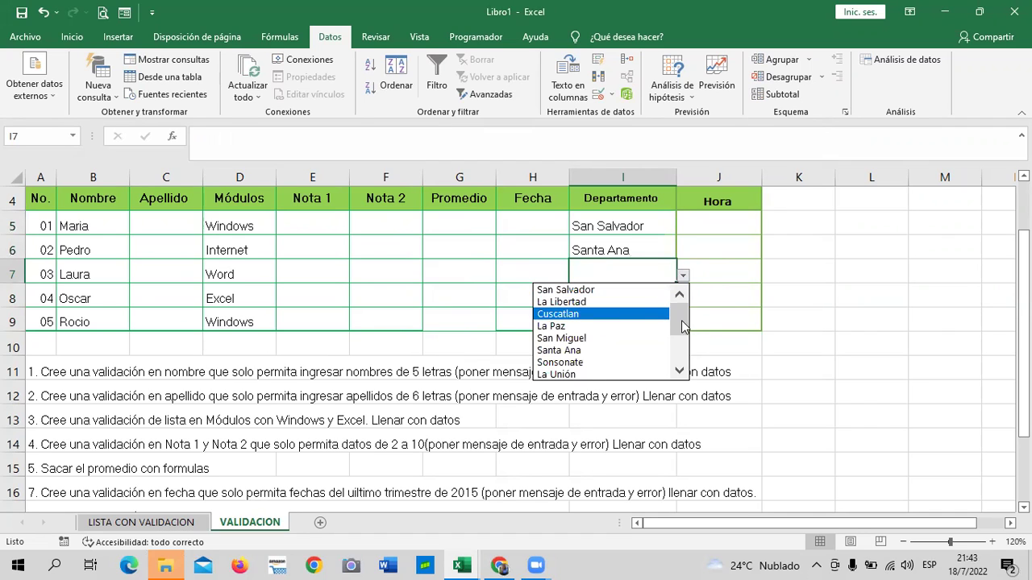
left_click_drag(682, 326, 665, 333)
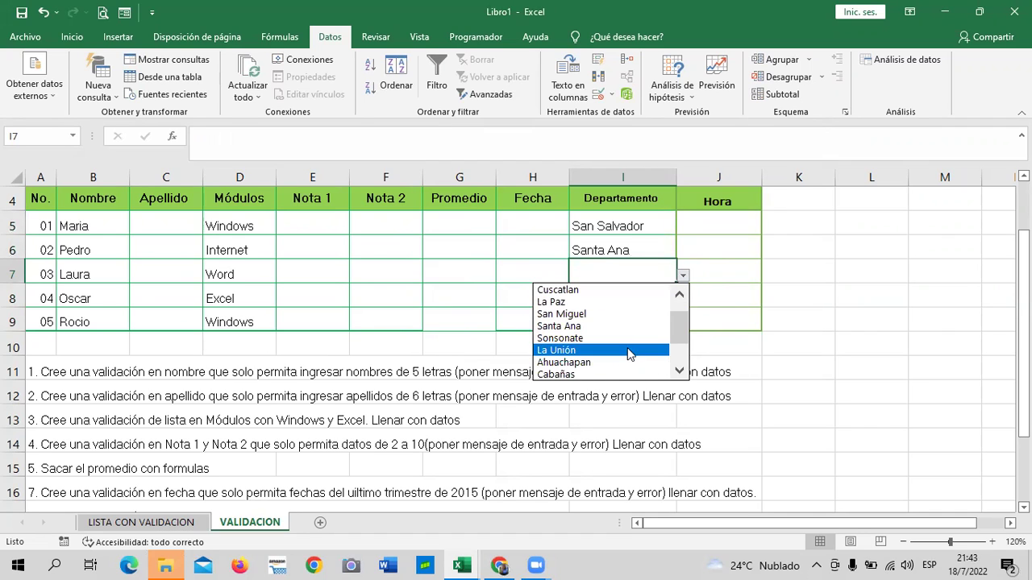
left_click(628, 351)
Step: Pick San Vicente and Chalatenango for I8:I9, then view the LISTA CON VALIDACION sheet
left_click(599, 295)
left_click(683, 299)
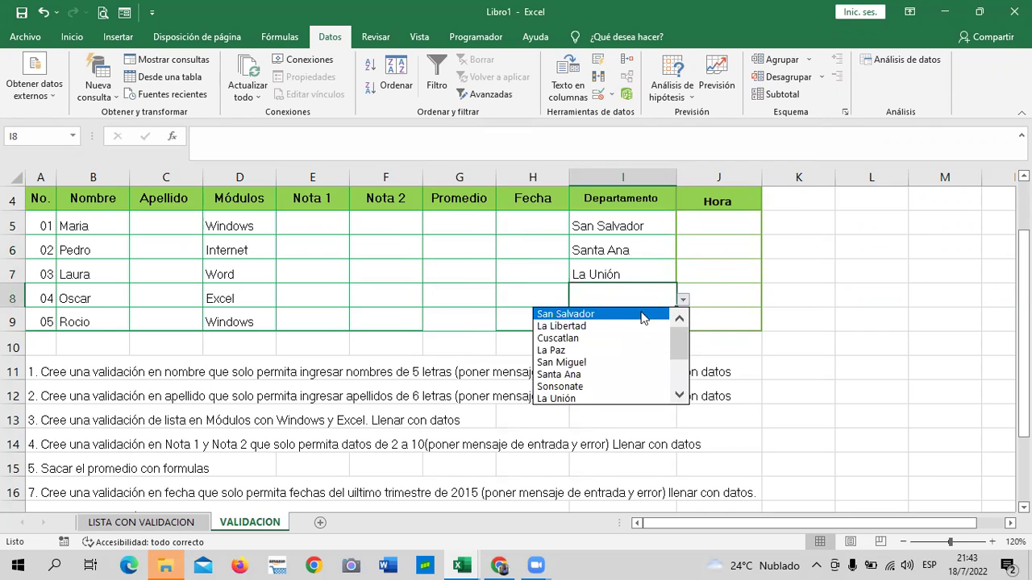
left_click_drag(678, 355, 678, 380)
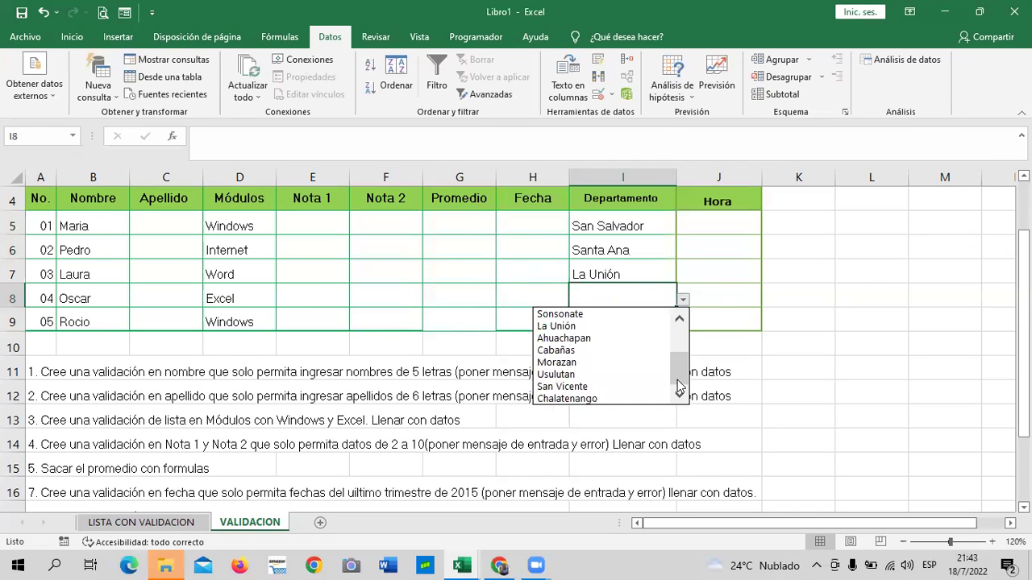
left_click(624, 386)
left_click(641, 316)
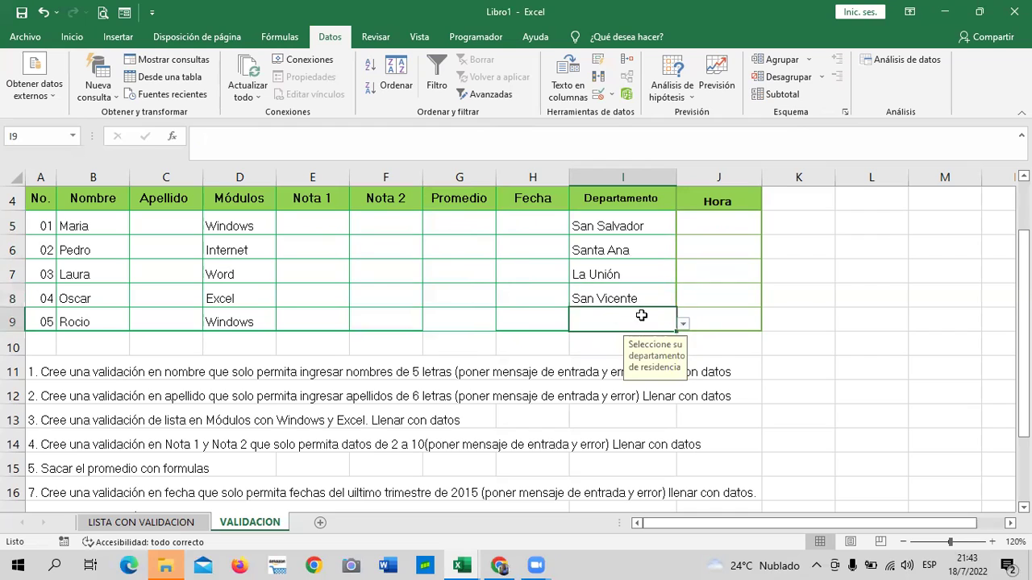
left_click(683, 323)
left_click_drag(678, 357, 677, 403)
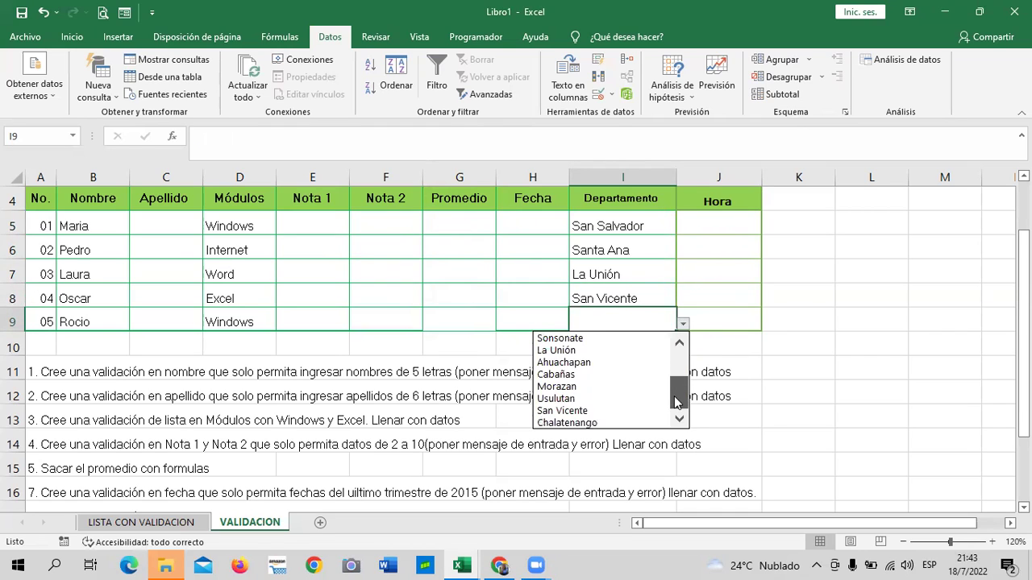
left_click(609, 422)
left_click(825, 369)
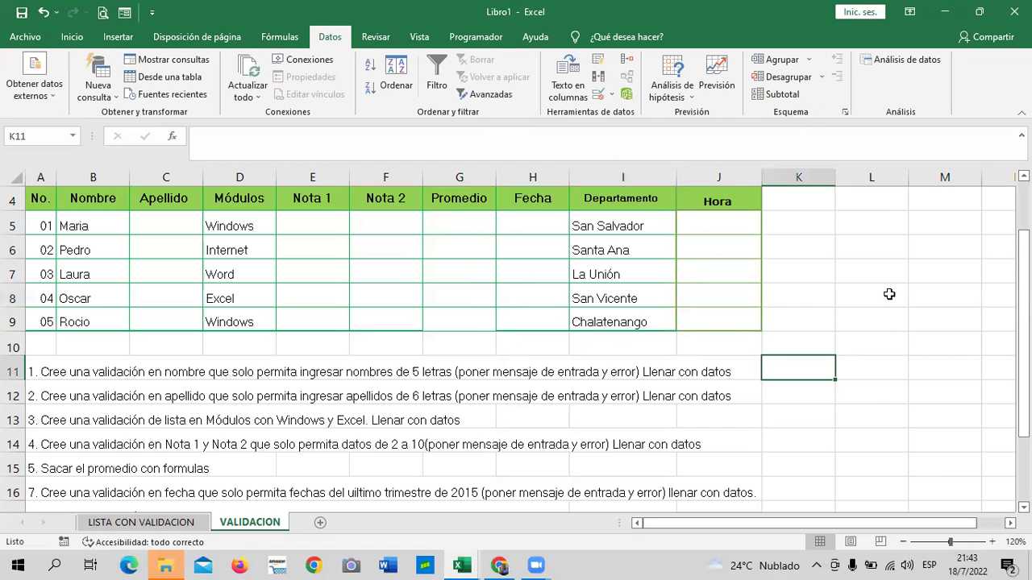
left_click(176, 523)
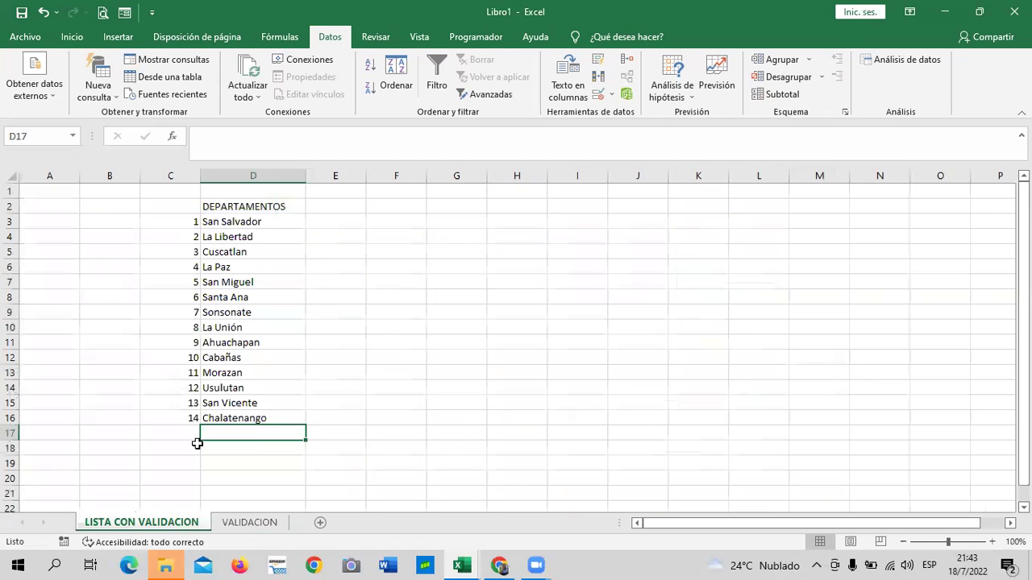
Step: Return to VALIDACION, bring the header row into view and select Hora cells J5:J9
left_click(251, 522)
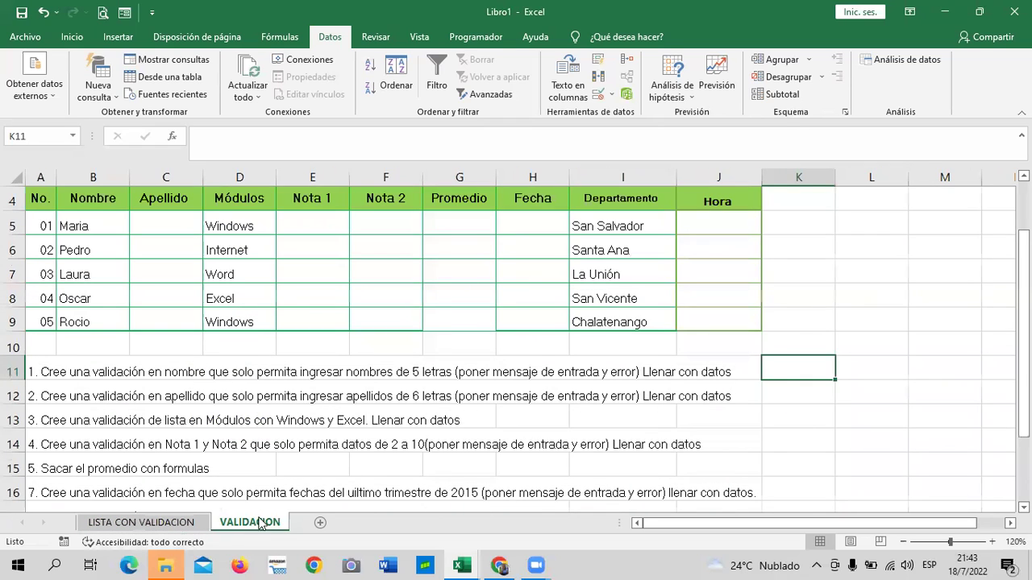
scroll(632, 331, "up", 1)
scroll(596, 375, "down", 2)
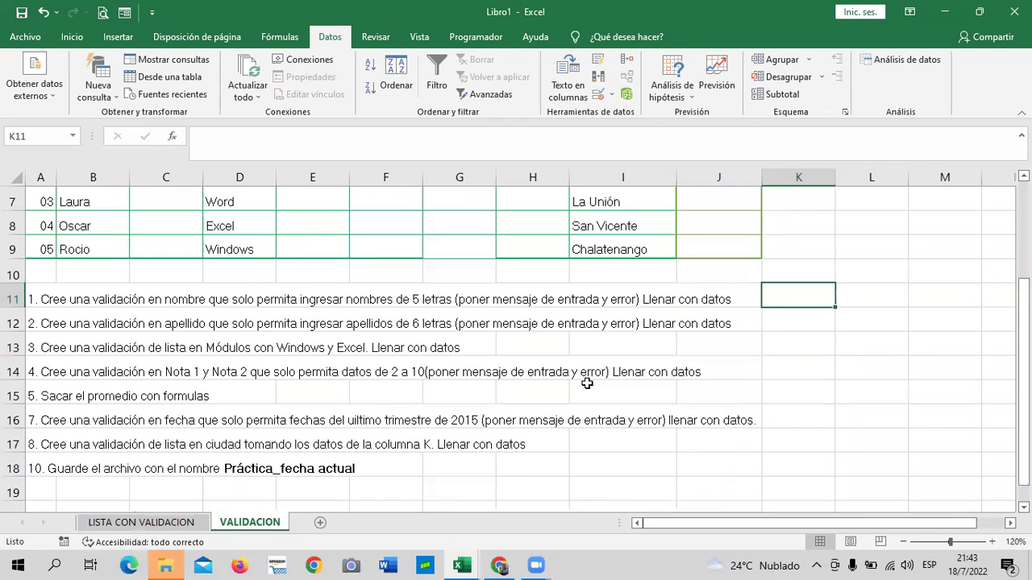
scroll(587, 383, "up", 1)
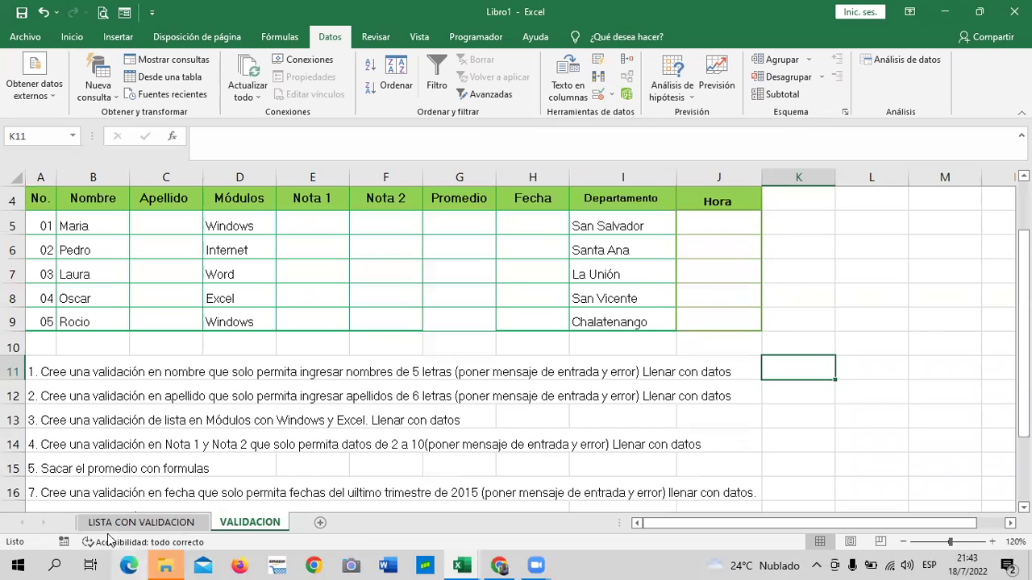
left_click(484, 421)
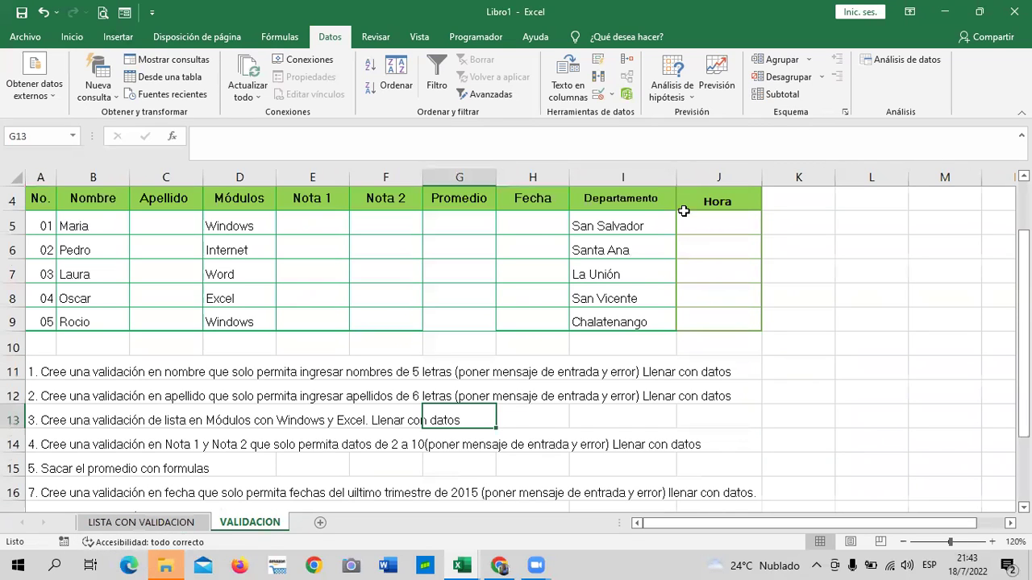
left_click(814, 258)
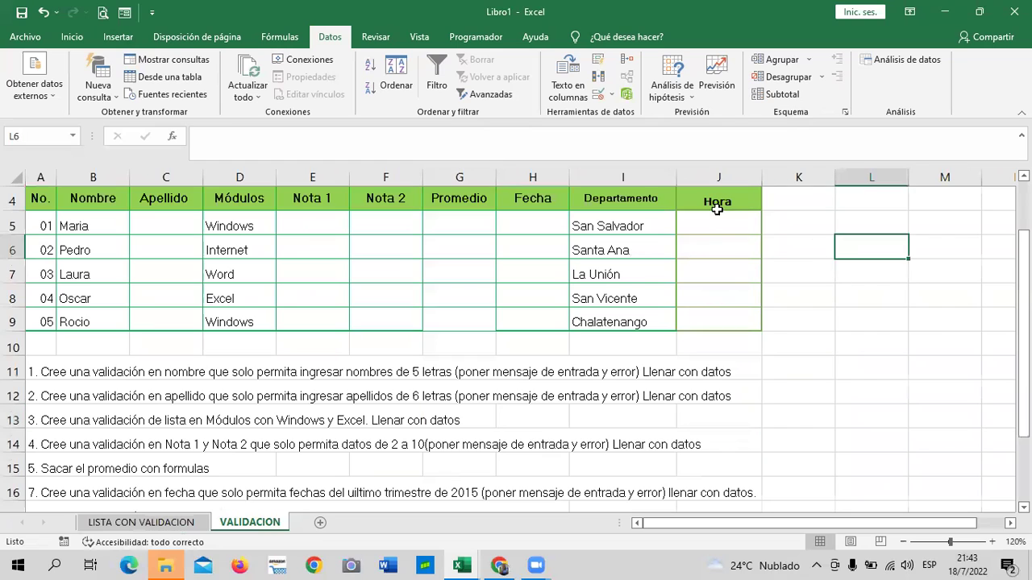
left_click_drag(718, 205, 765, 317)
left_click(835, 298)
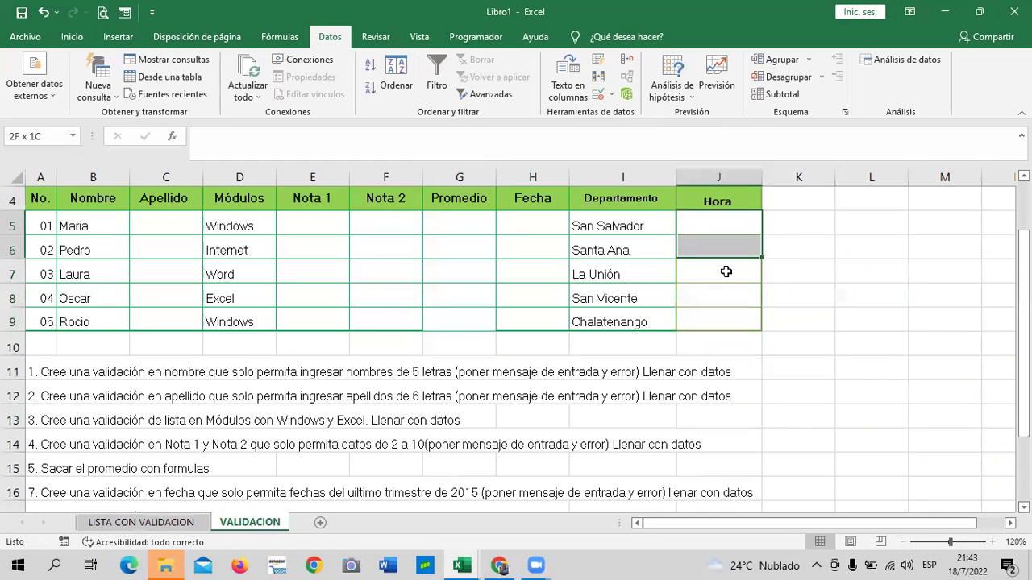
left_click_drag(701, 228, 720, 320)
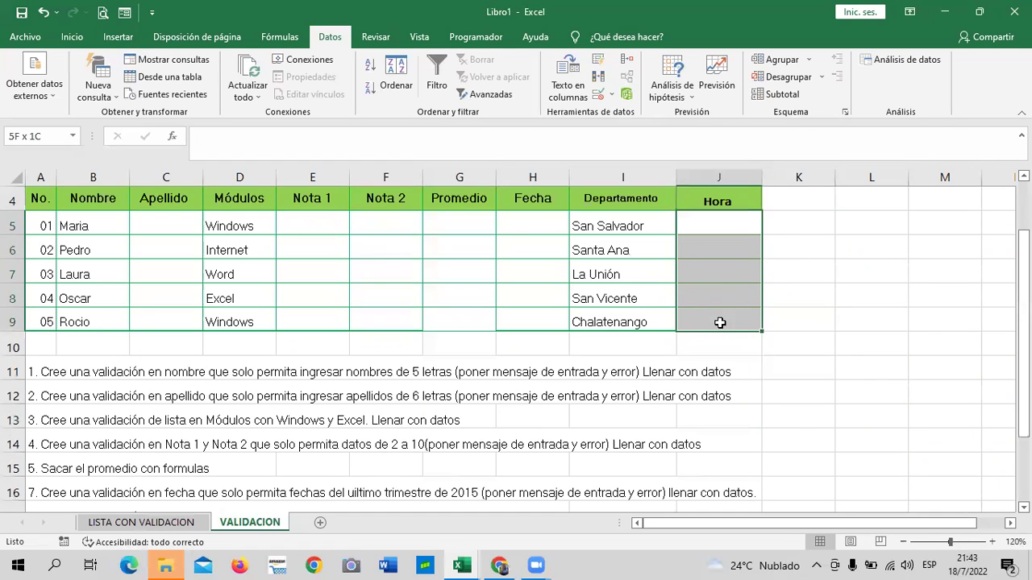
Step: Allow only Hora values between 8:00 am and 4:00 pm in J5:J9
left_click(598, 95)
left_click(529, 167)
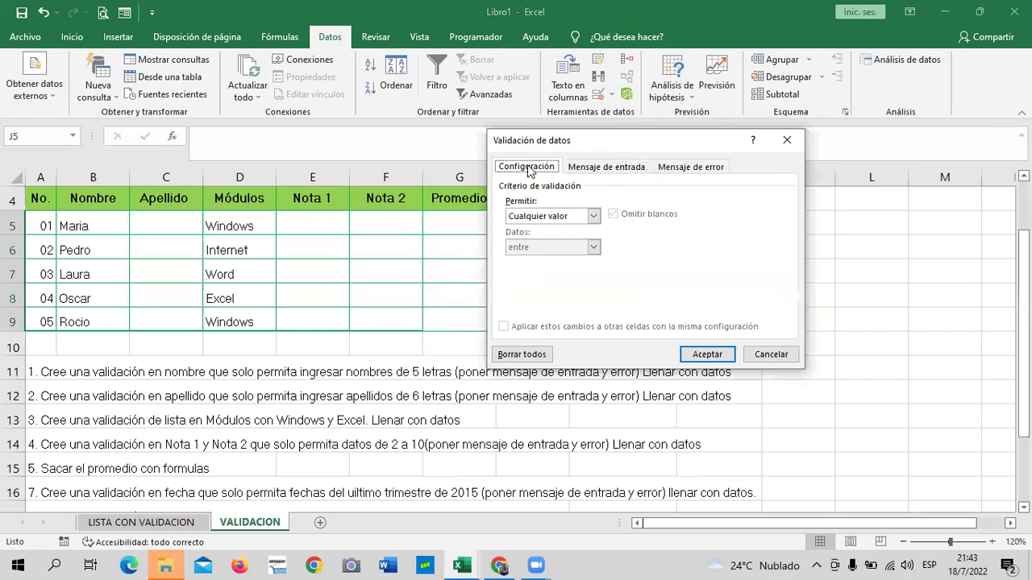
left_click(593, 218)
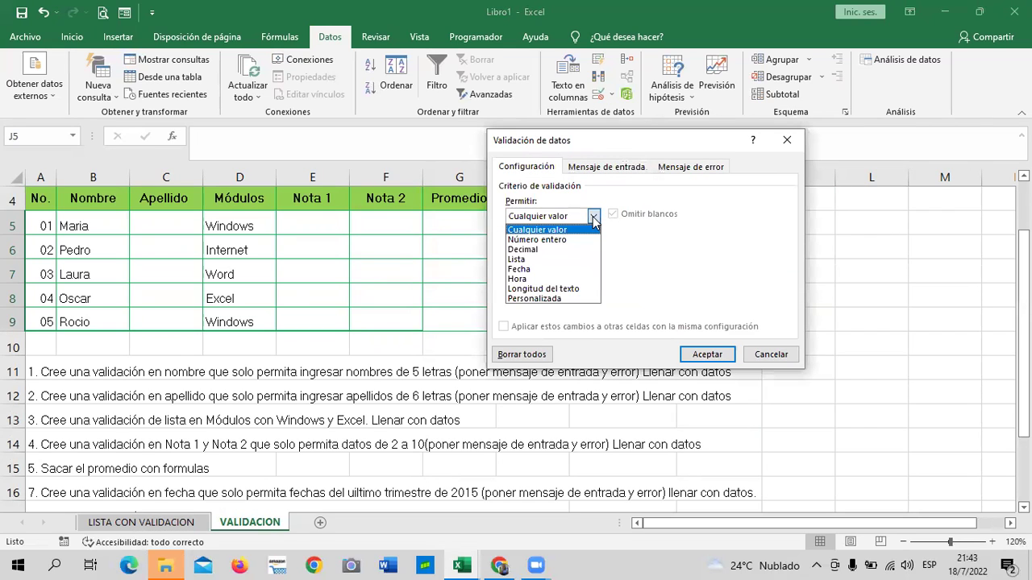
left_click(520, 279)
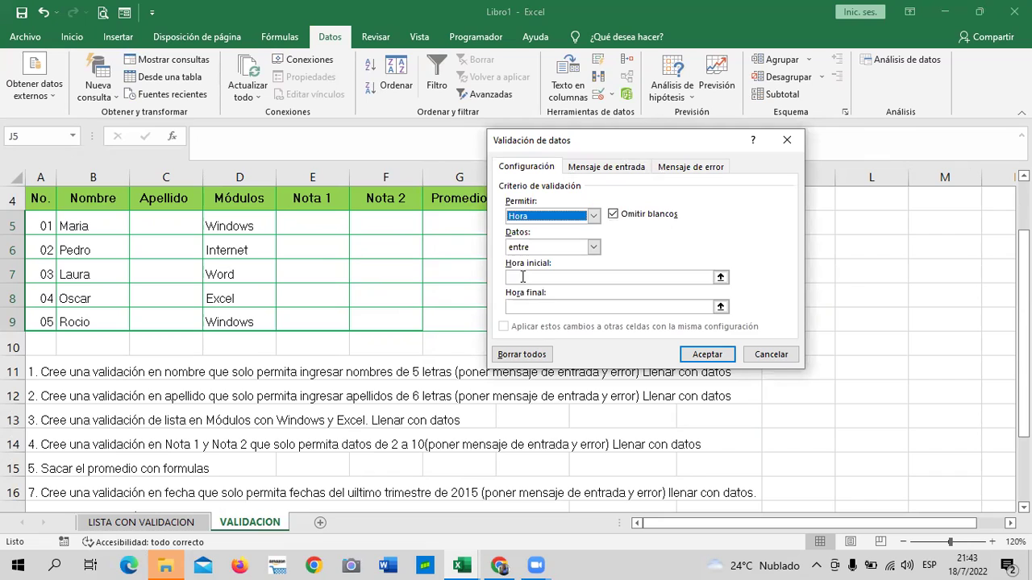
left_click(593, 247)
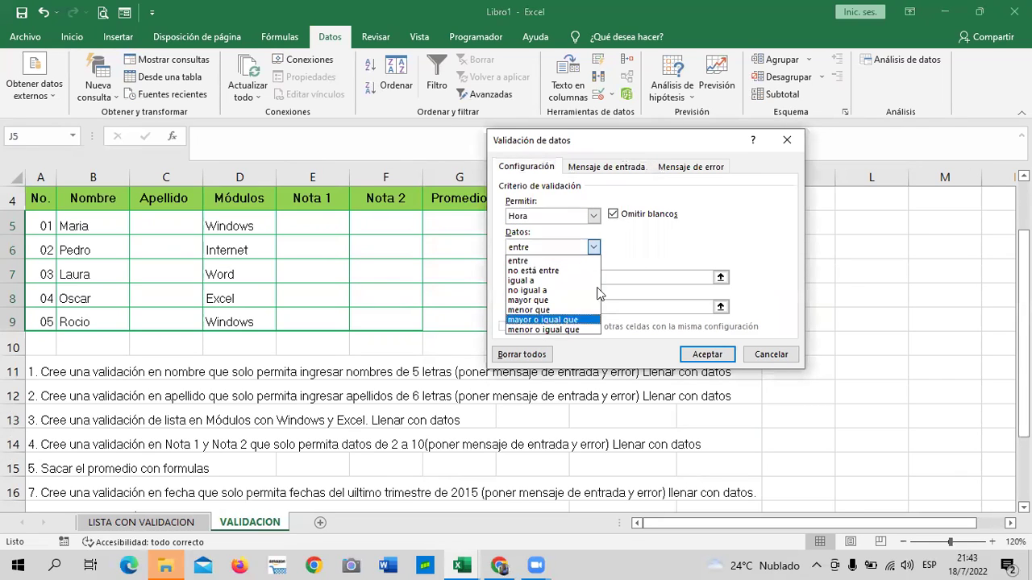
left_click(677, 242)
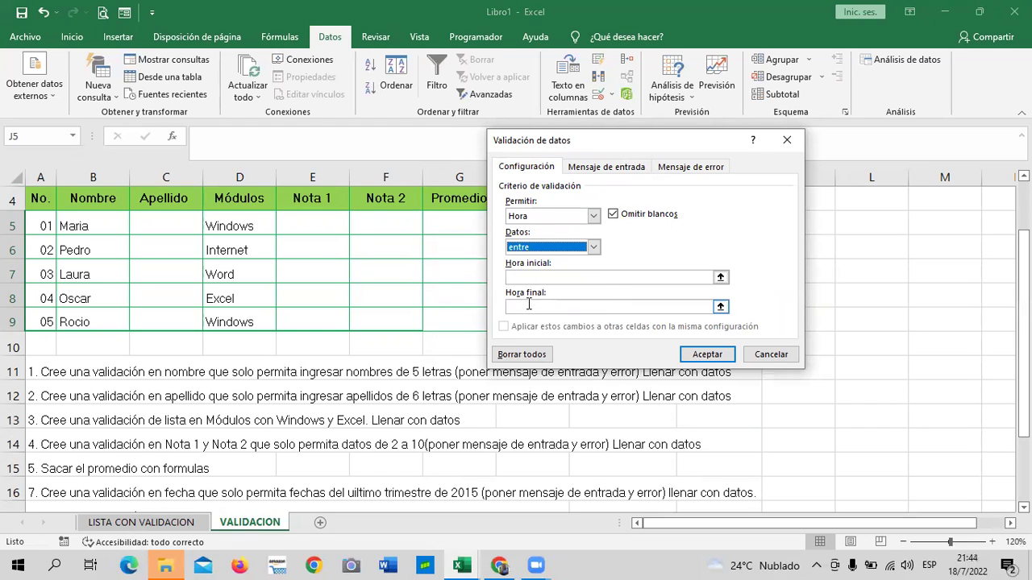
left_click(598, 278)
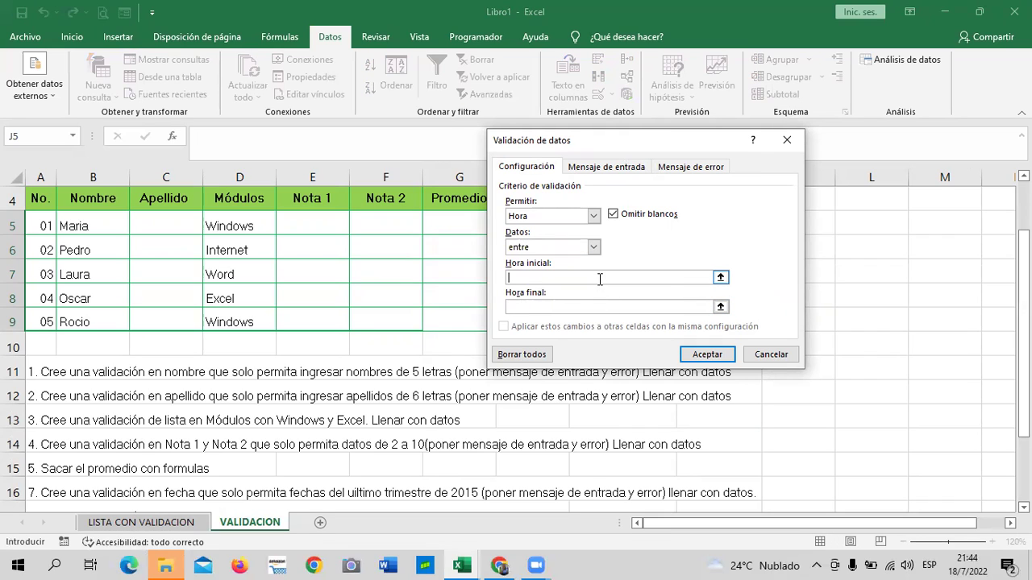
type("8:00 a")
type("m")
left_click(586, 306)
type("4")
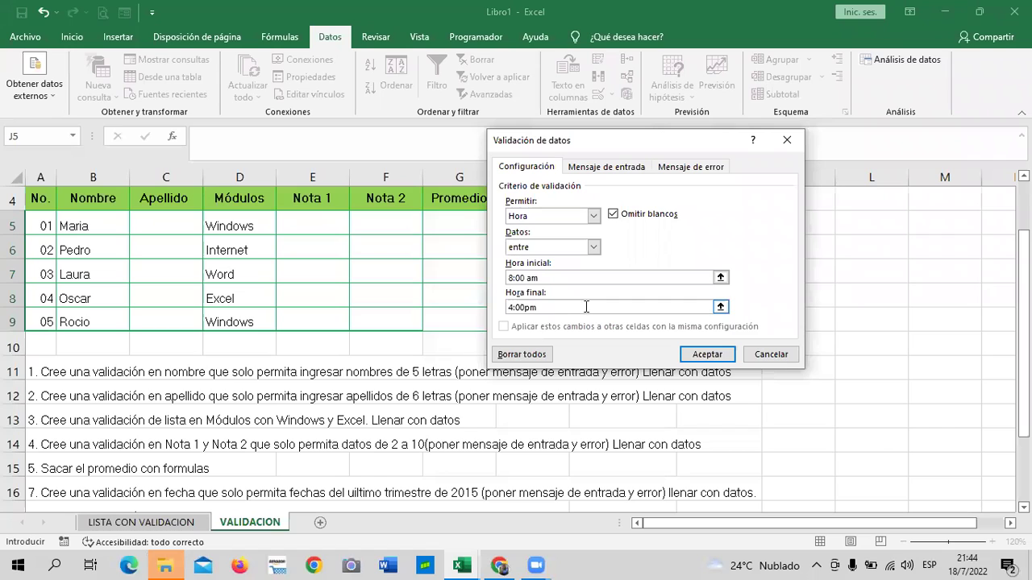
key("Left")
key("Left")
left_click(694, 354)
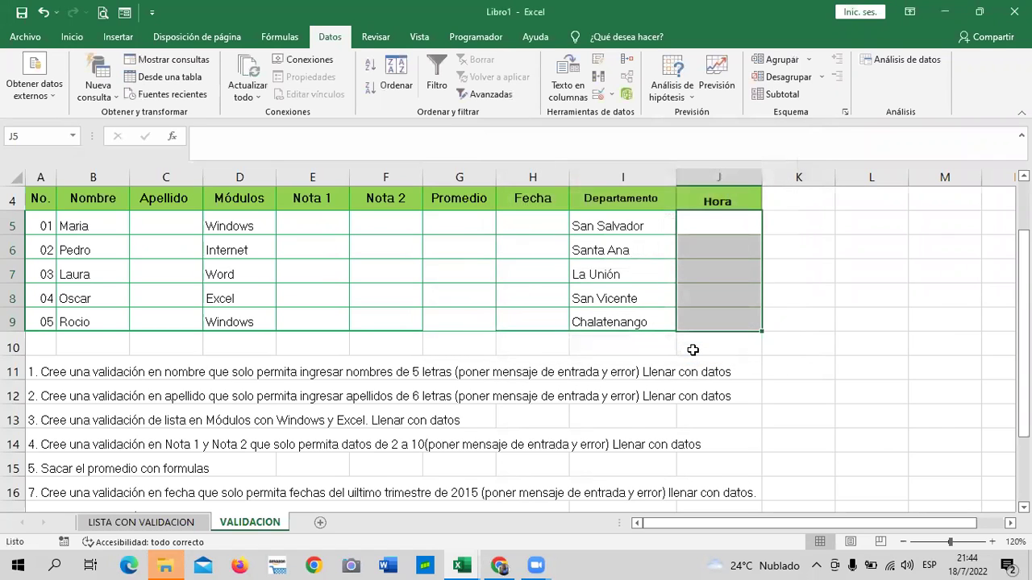
Step: Enter 4:00 pm in J7 and check it shows 04:00:00 p. m
left_click(847, 344)
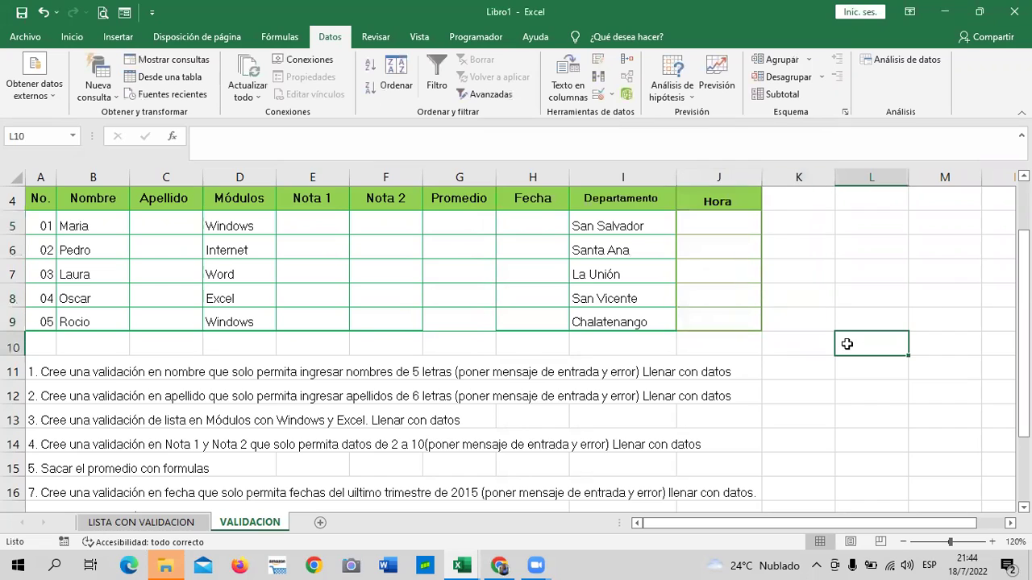
left_click(708, 214)
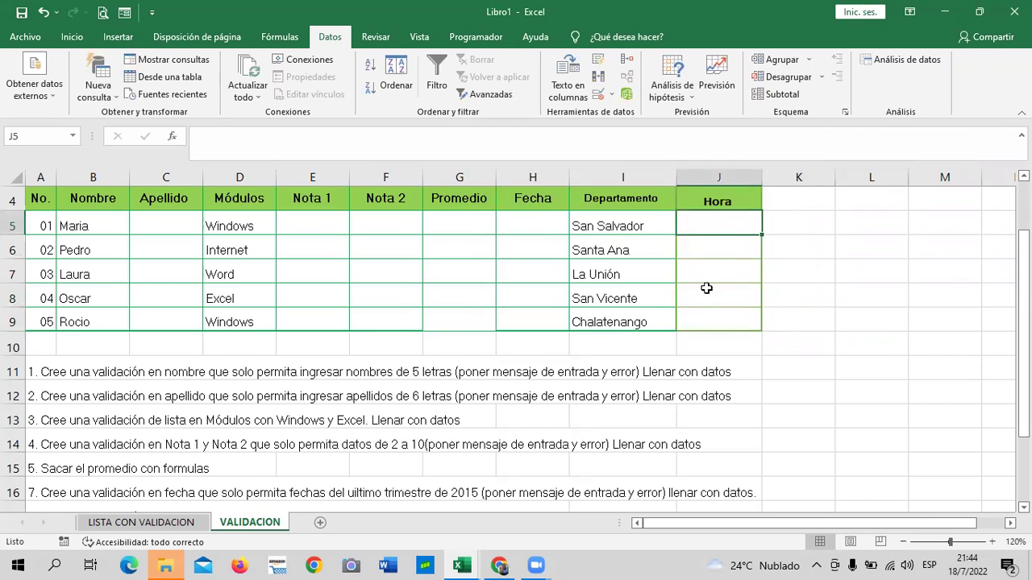
left_click(719, 273)
double_click(718, 273)
type("44")
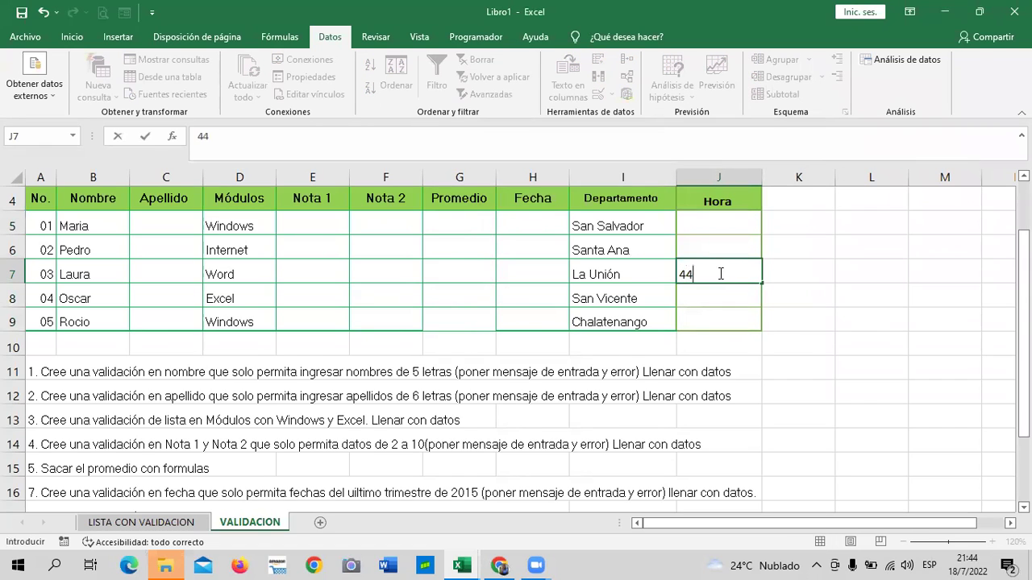
key("BackSpace")
type(":00 pm")
key("Return")
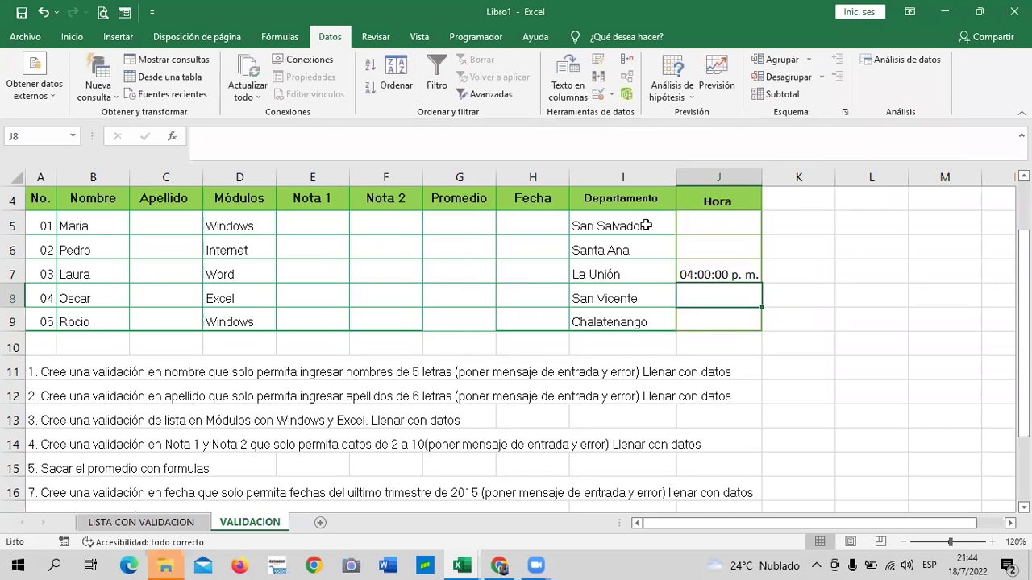
left_click(692, 268)
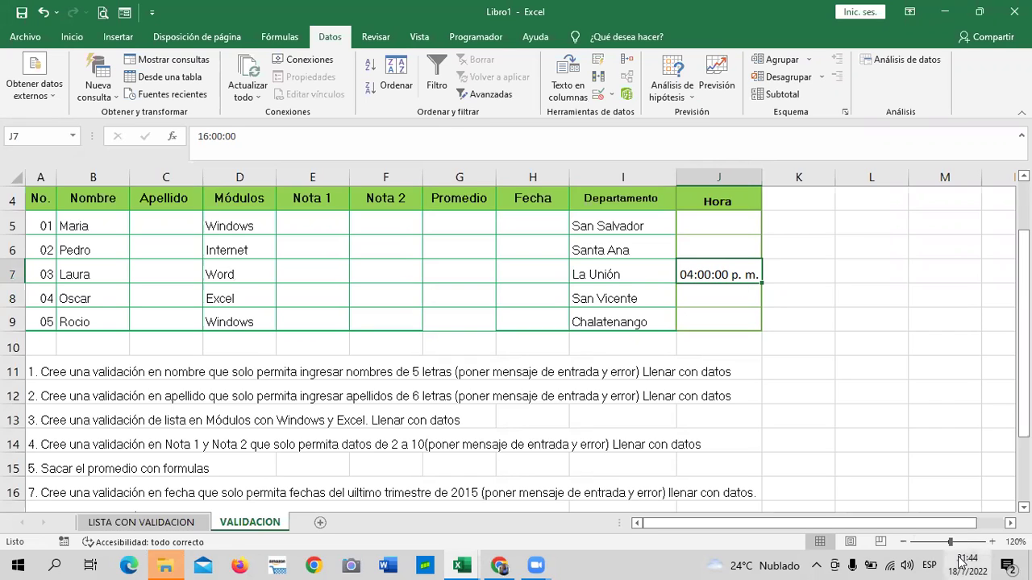
Step: Try entering 5:00 pm in J6 and dismiss the out-of-range error
left_click(818, 356)
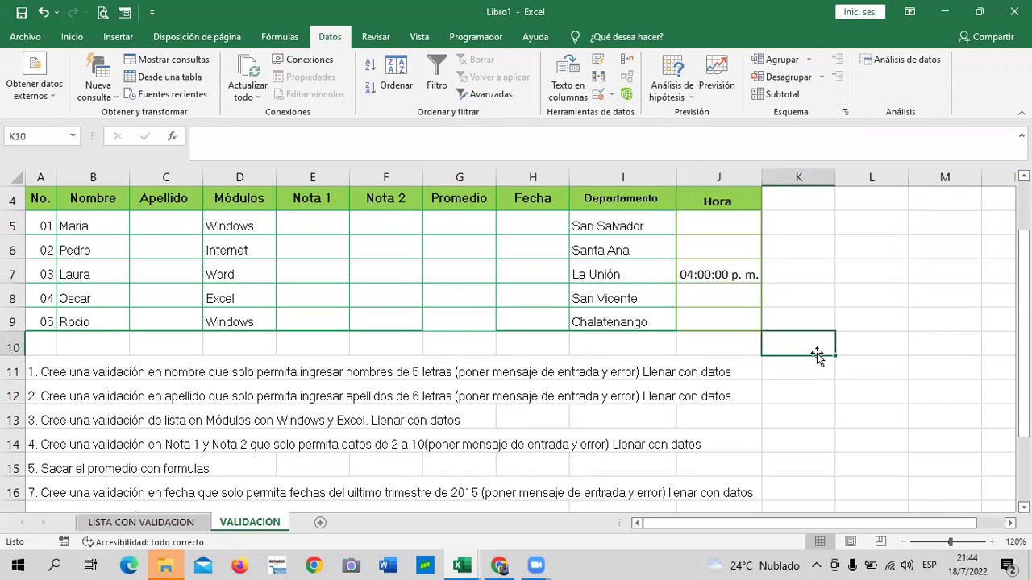
left_click(708, 273)
left_click(706, 242)
type("5:")
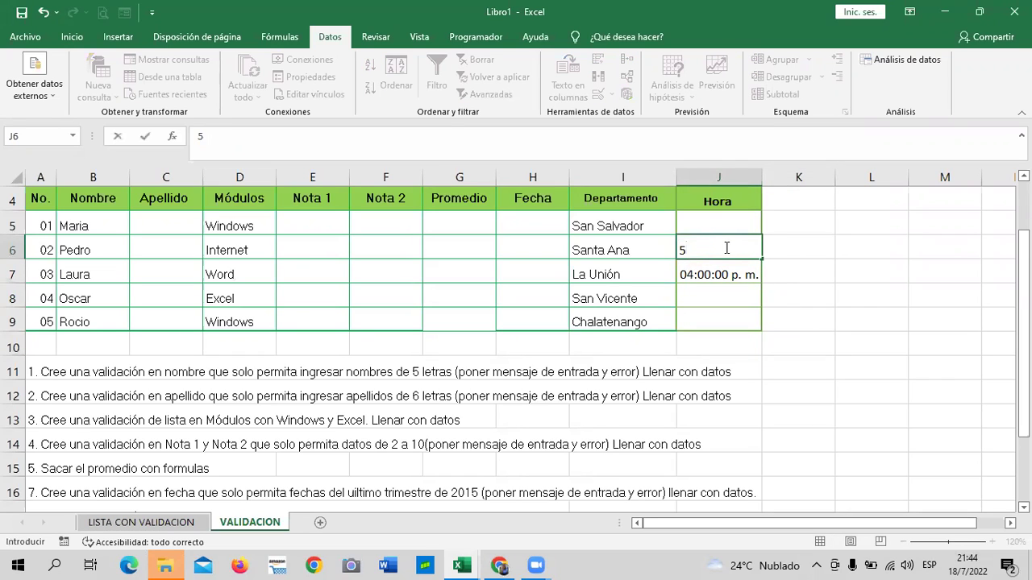
type("00")
type(" pm")
key("Return")
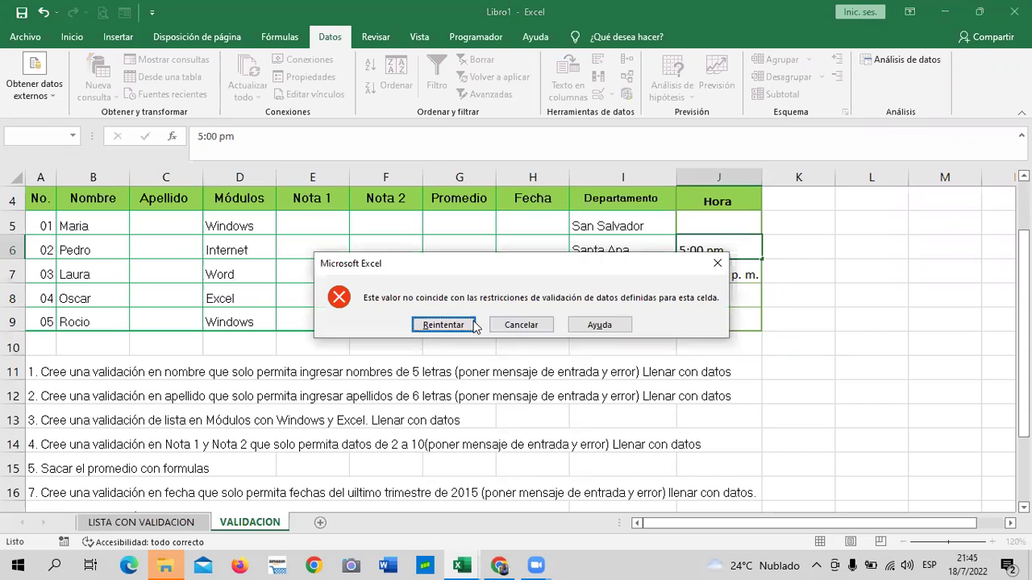
left_click(522, 325)
Step: Enter 3:00 p. m in J6 instead, so it shows 03:00:00 p. m
left_click(805, 293)
left_click(703, 245)
type("3")
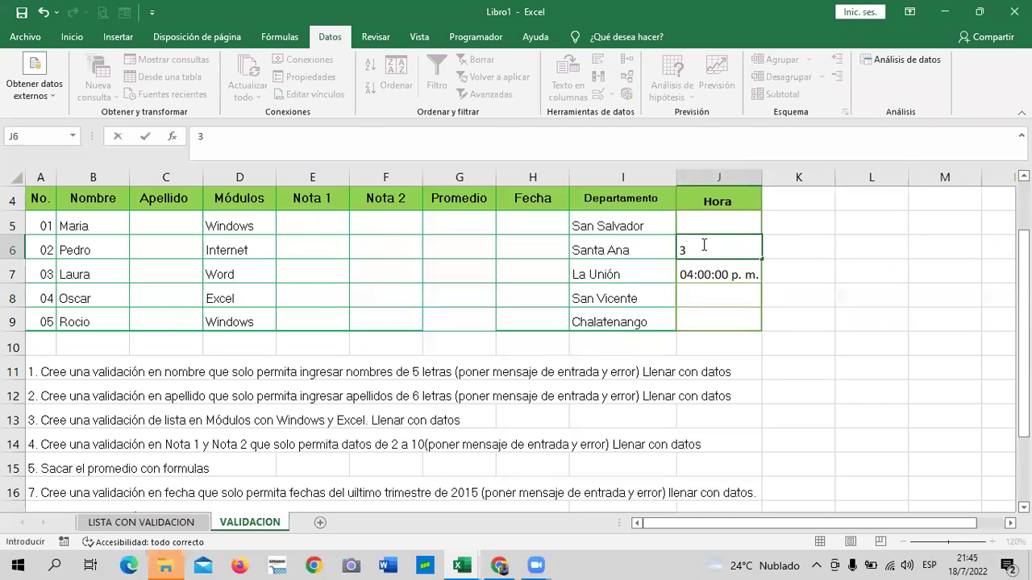
type(":00")
key("Return")
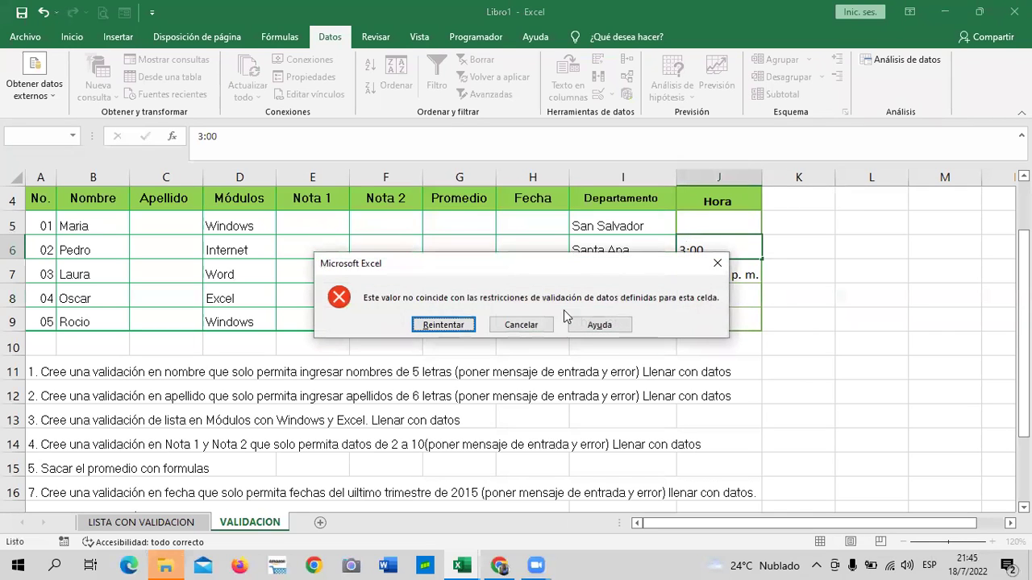
left_click(463, 324)
left_click(734, 252)
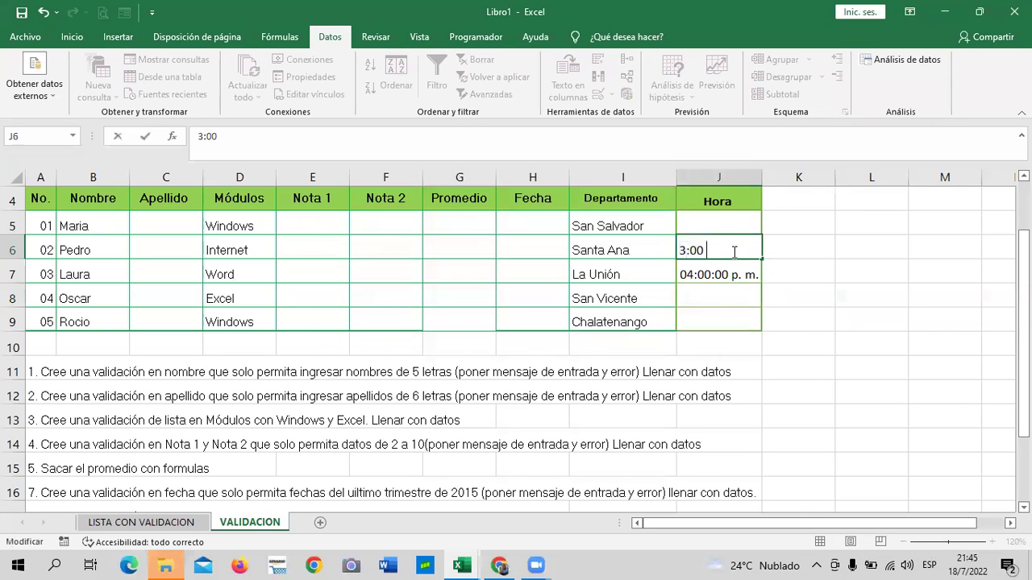
type("p. m")
key("Return")
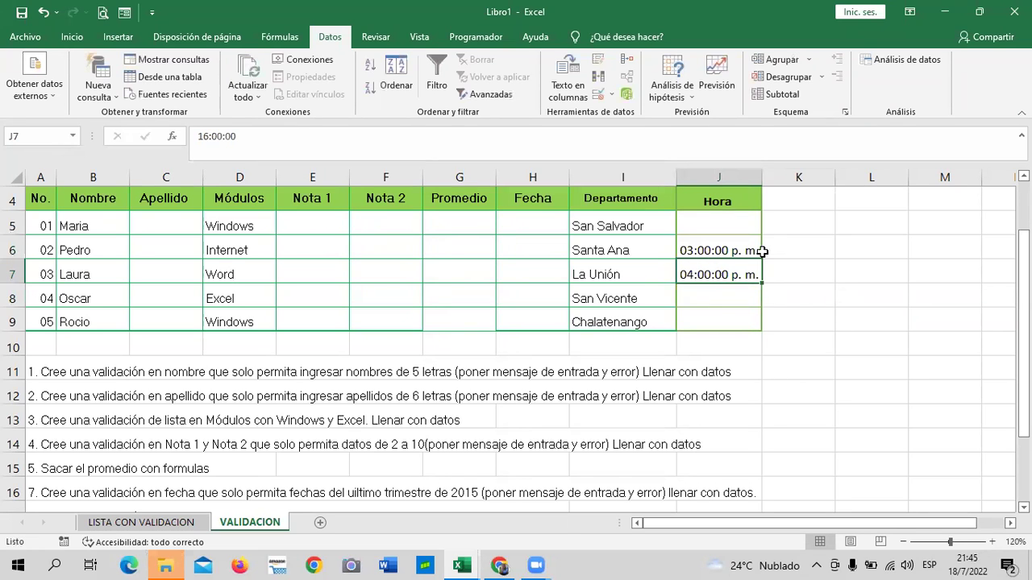
left_click(720, 219)
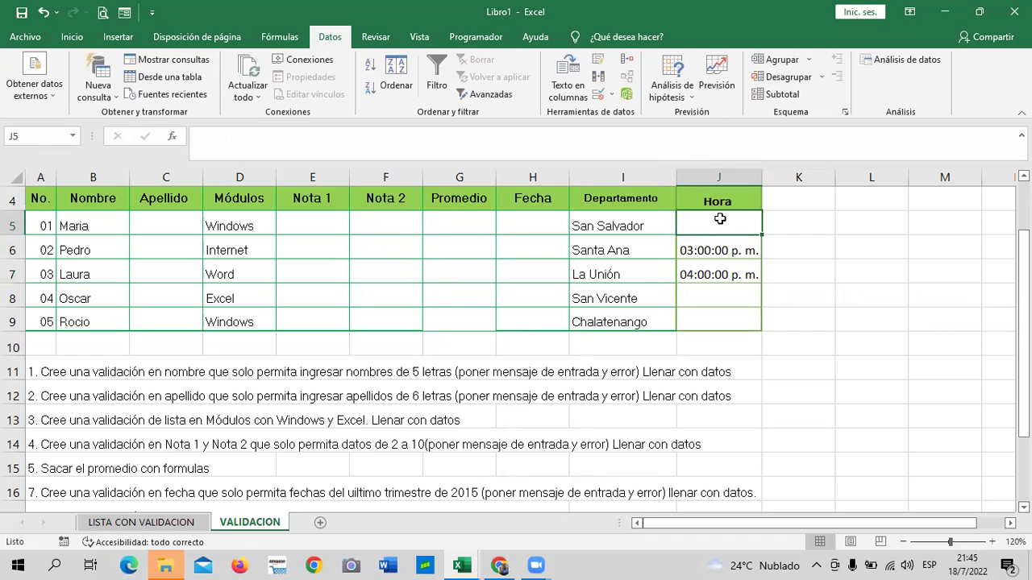
Step: Fill J5, J8 and J9 with the times 10:00, 11:00 and 9:00
type("10")
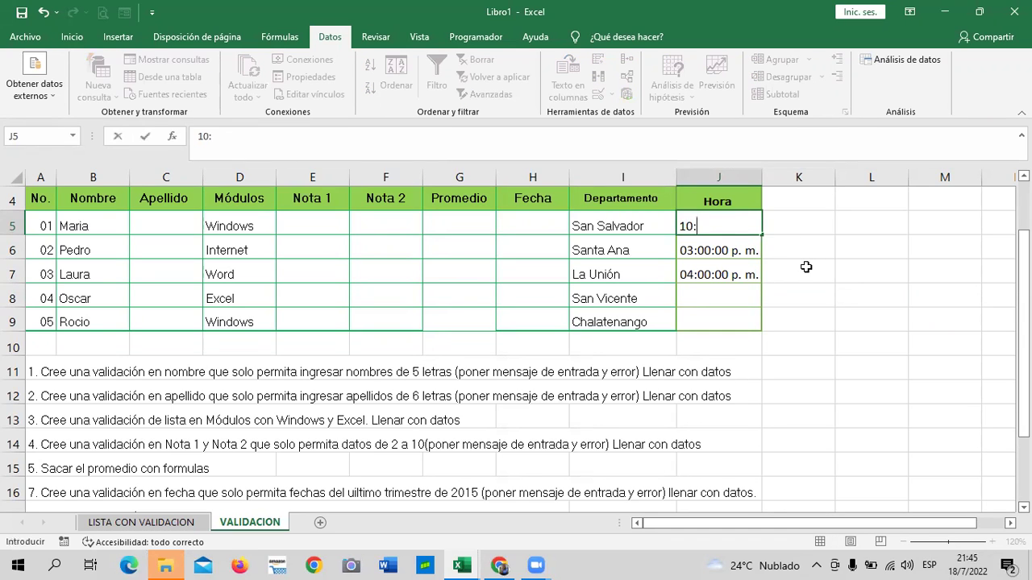
type(":")
type("00")
key("Return")
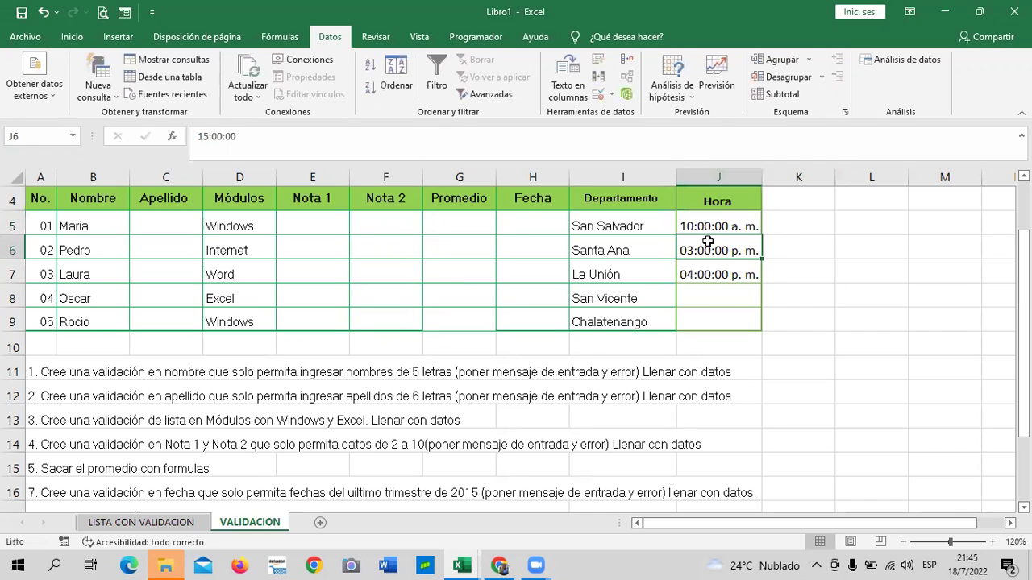
left_click(715, 294)
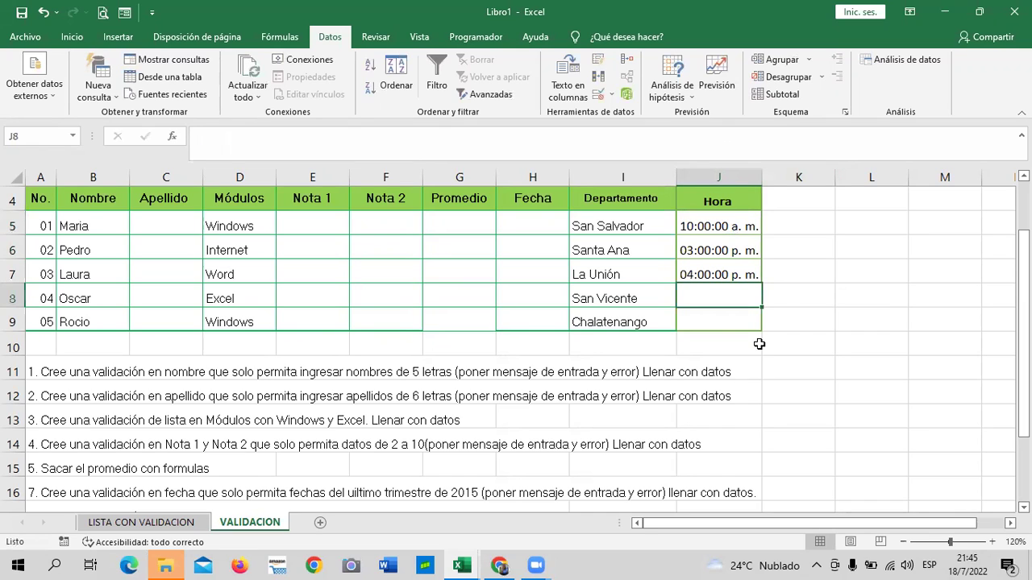
type("11:00")
key("Return")
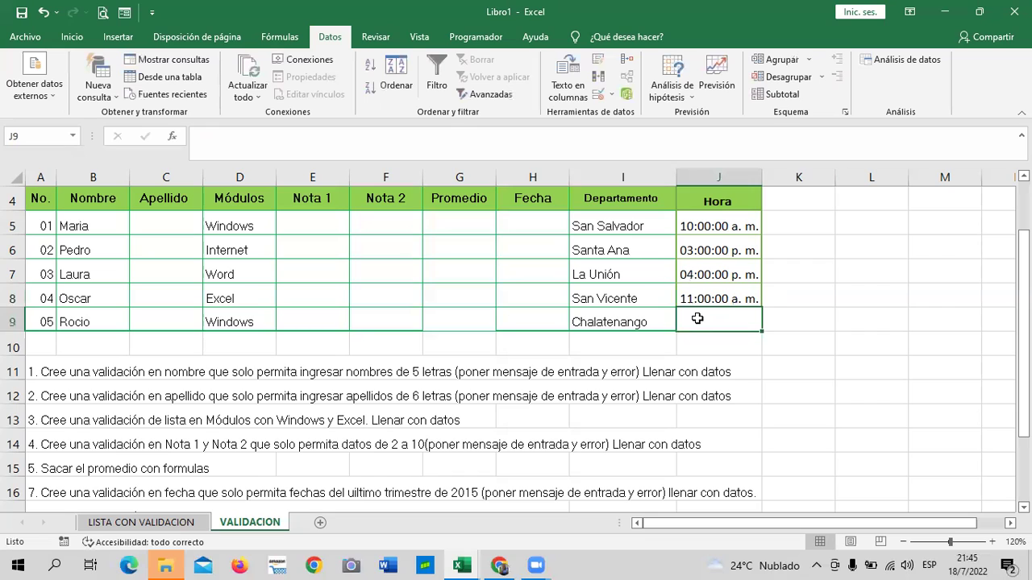
type("9")
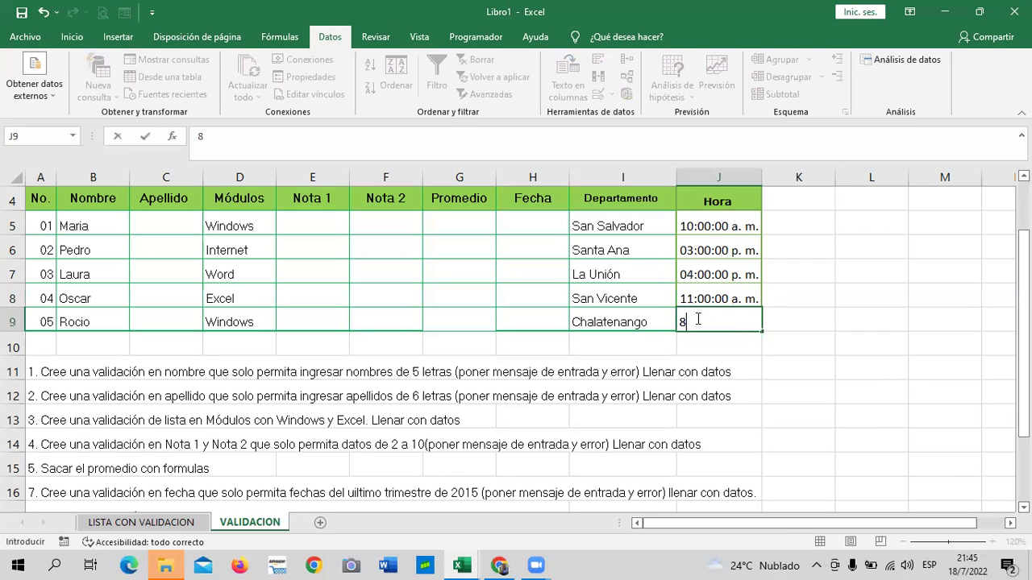
type(":")
type("00")
key("Return")
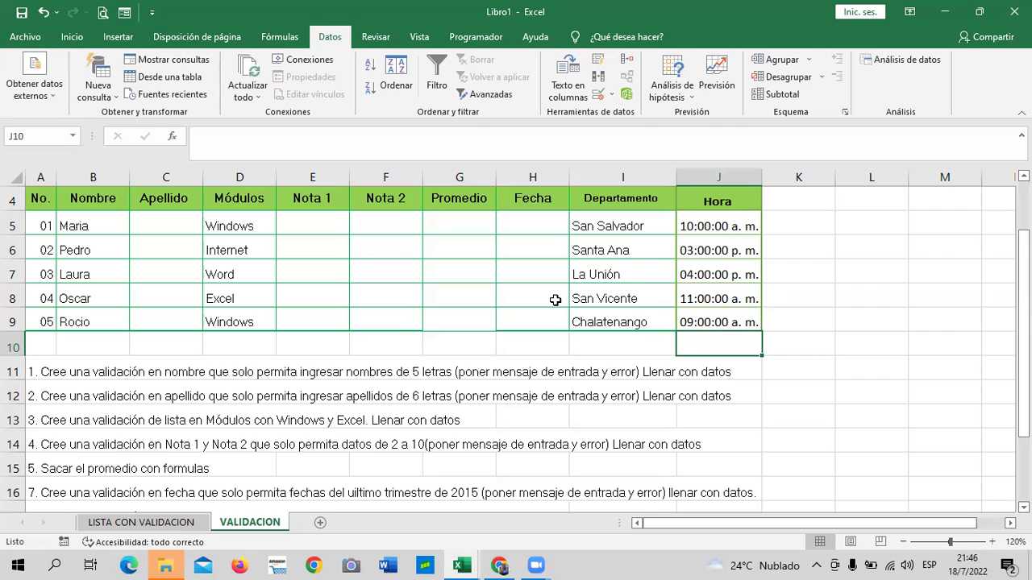
left_click(845, 322)
Step: Select Fecha cells H5:H9 and set their validation to dates between two values
left_click_drag(538, 216, 534, 323)
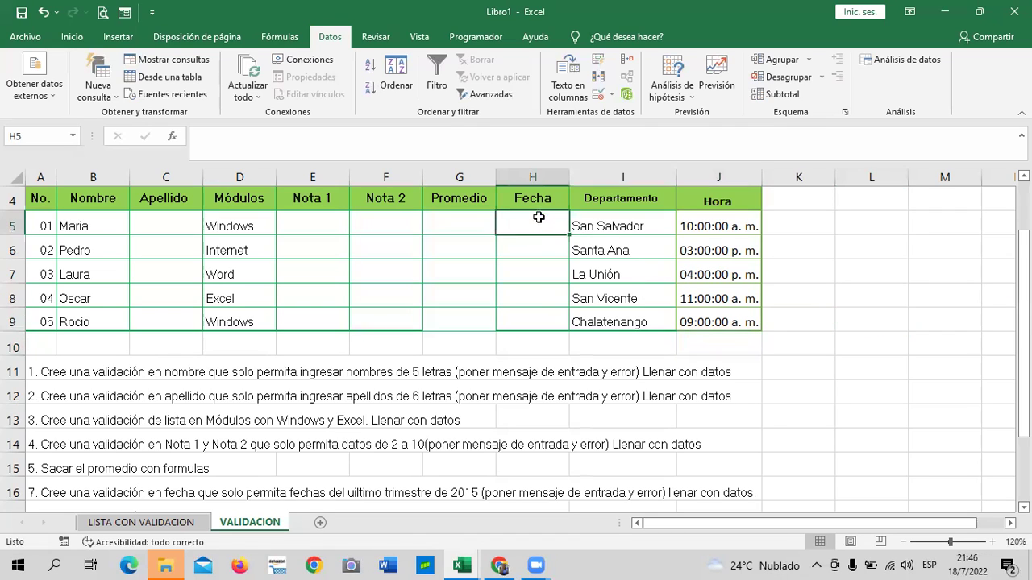
left_click(615, 96)
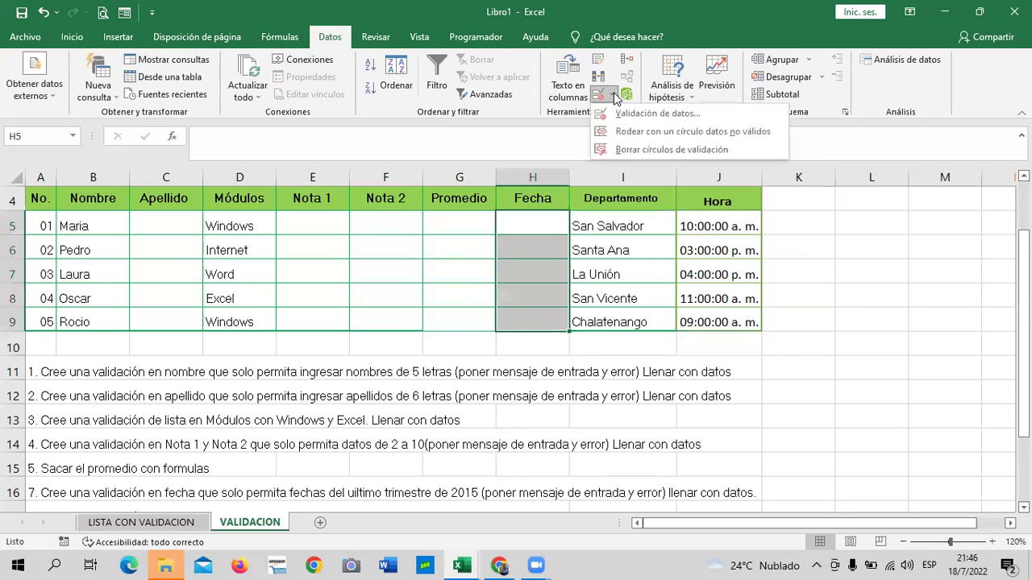
left_click(649, 113)
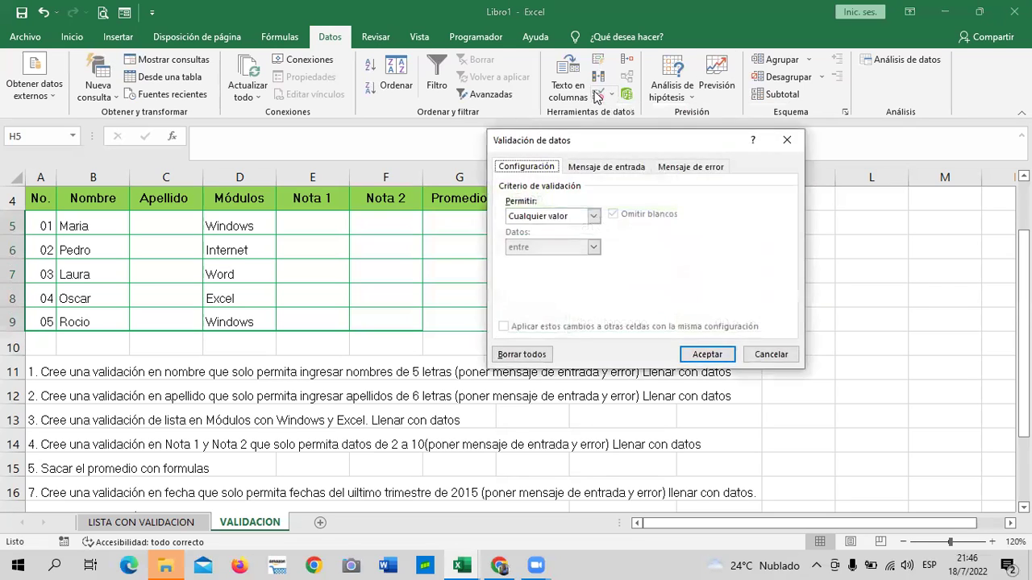
left_click(594, 216)
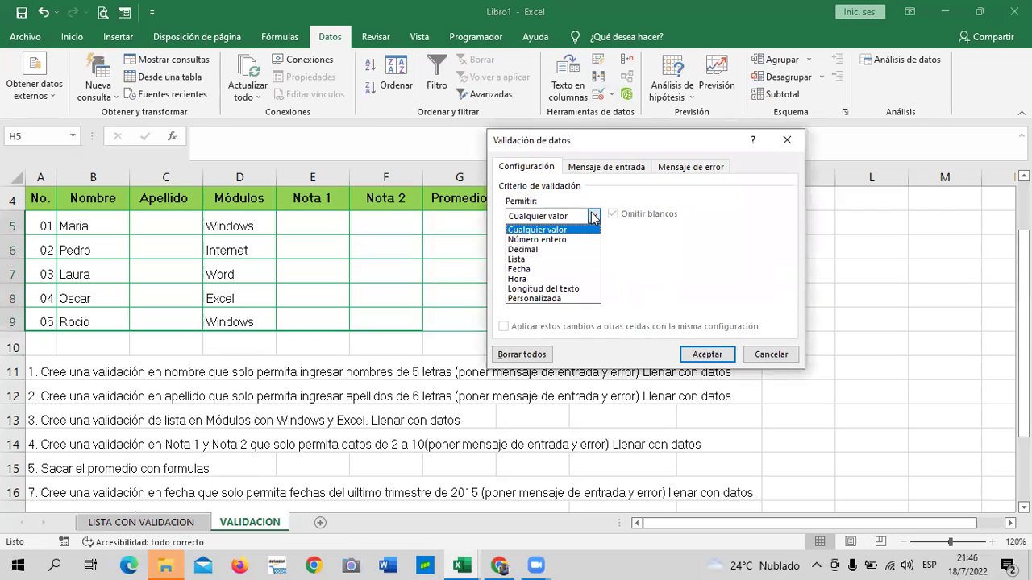
left_click(538, 269)
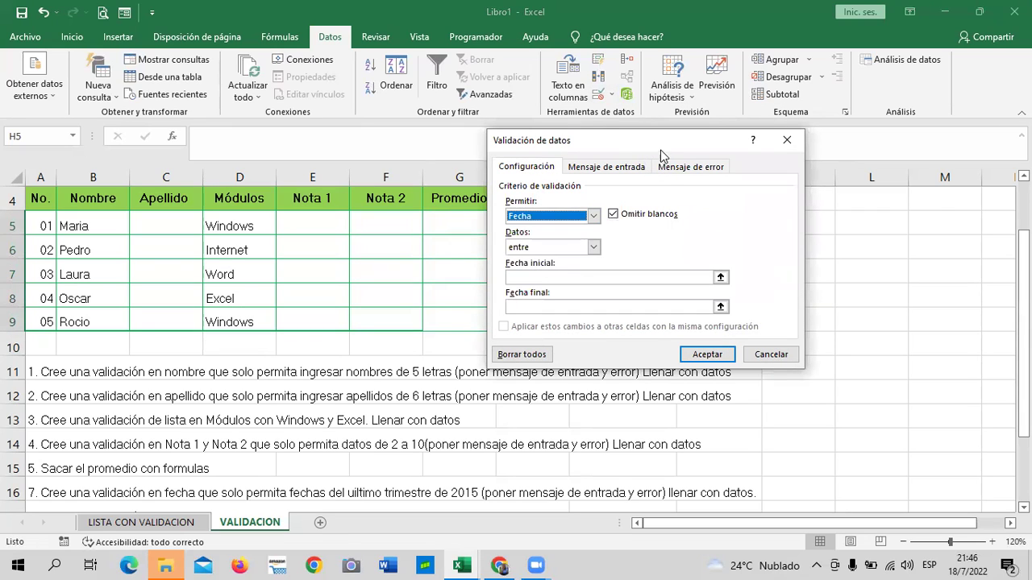
left_click_drag(664, 140, 686, 133)
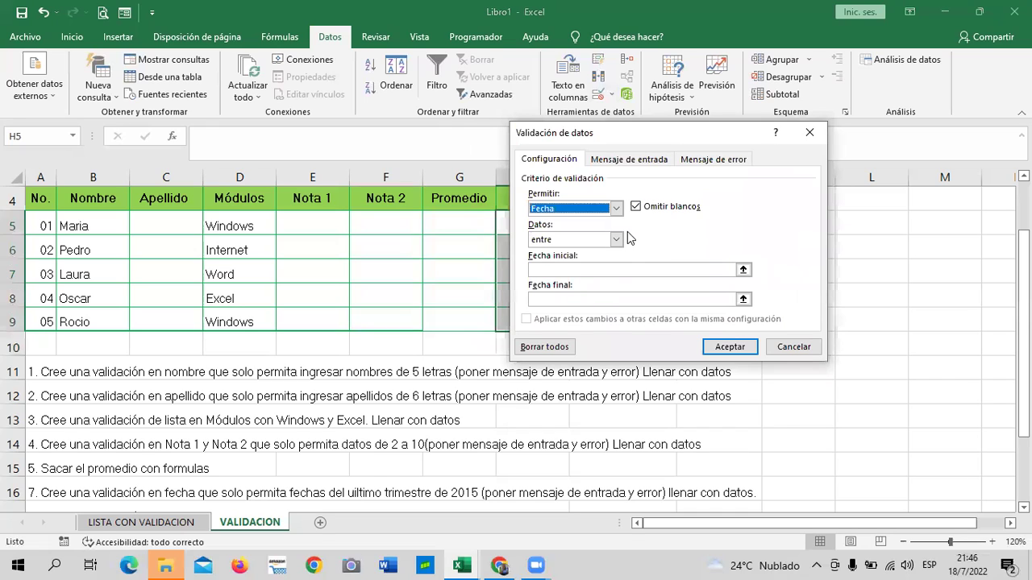
left_click(616, 239)
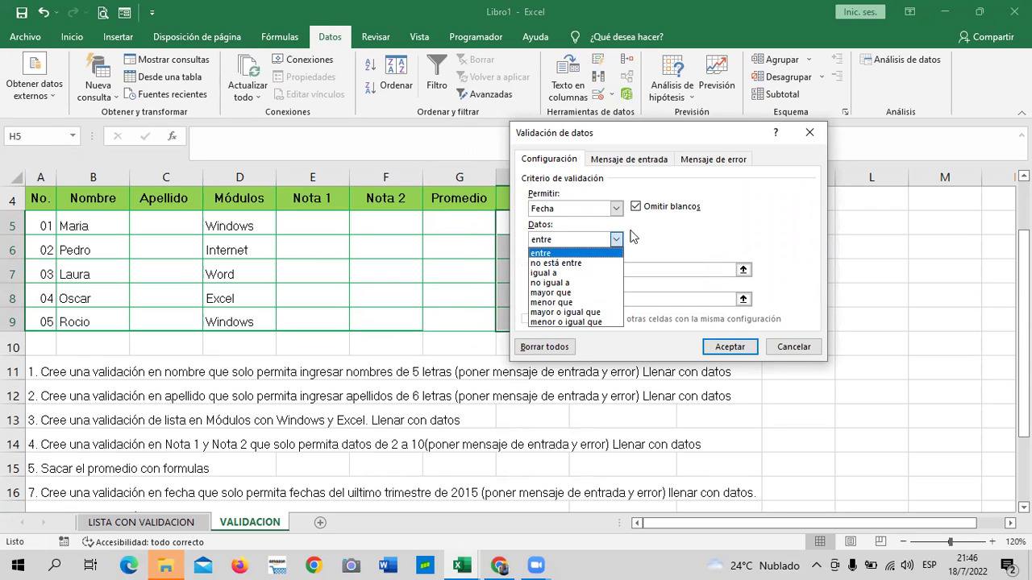
left_click(661, 238)
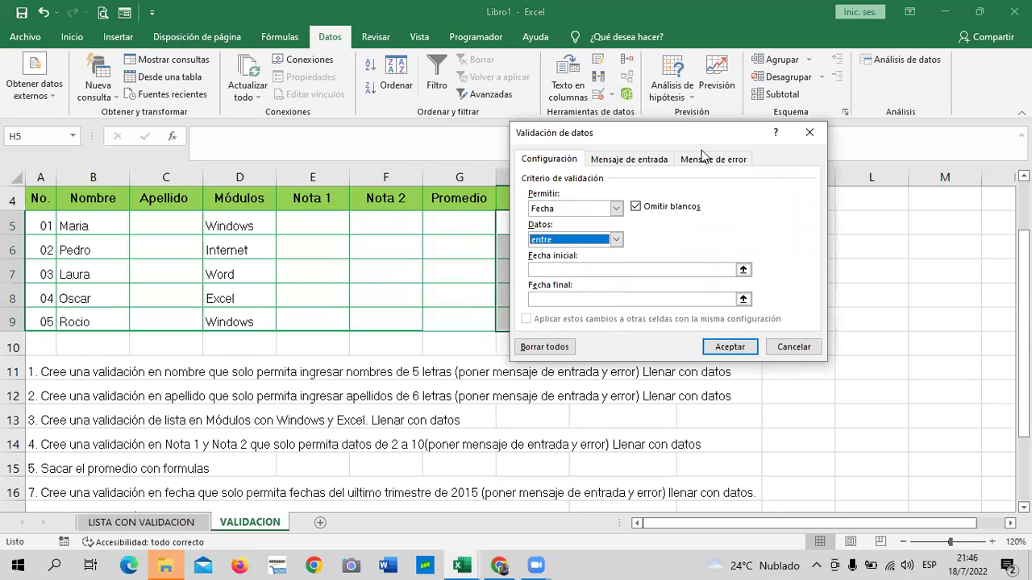
Step: Set the allowed date range from 1/7/2022 to 31/7/2022 and apply it
left_click_drag(681, 138, 680, 125)
left_click(600, 255)
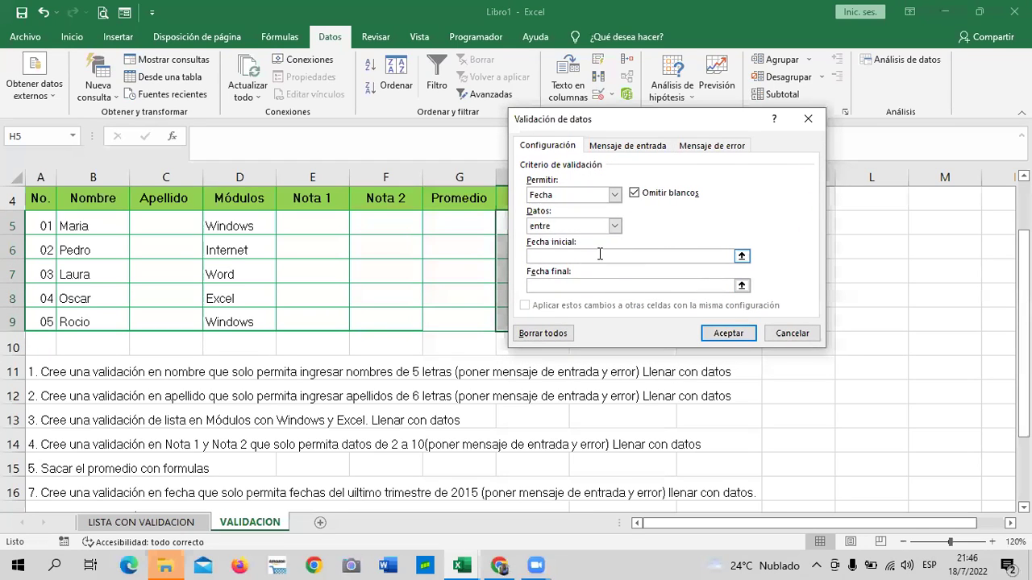
type("1/7")
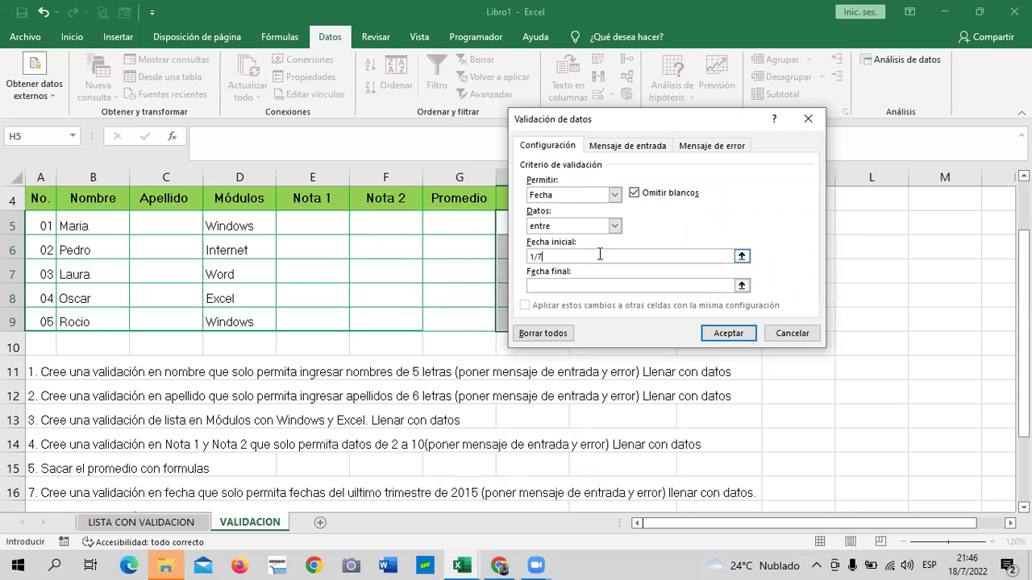
type("/2")
type("022")
left_click(650, 285)
type("31/")
type("7/2022")
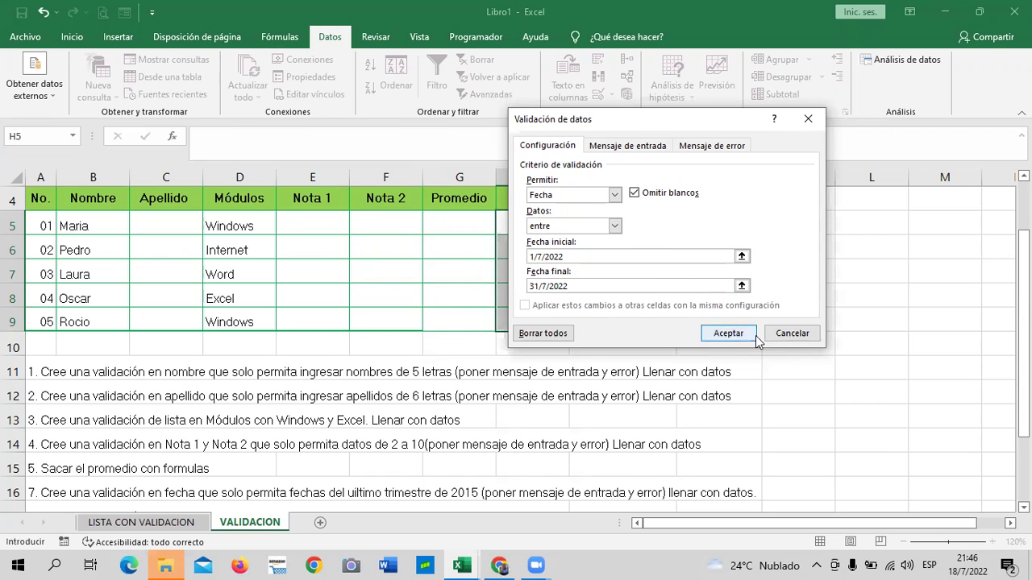
left_click(755, 336)
left_click(847, 320)
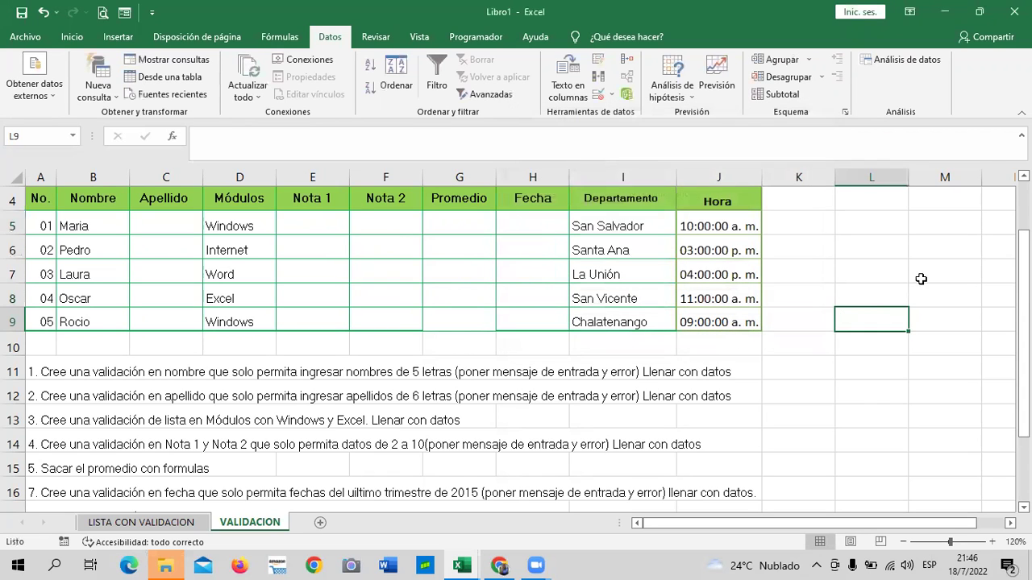
left_click(534, 222)
left_click_drag(544, 277, 534, 313)
left_click(534, 319)
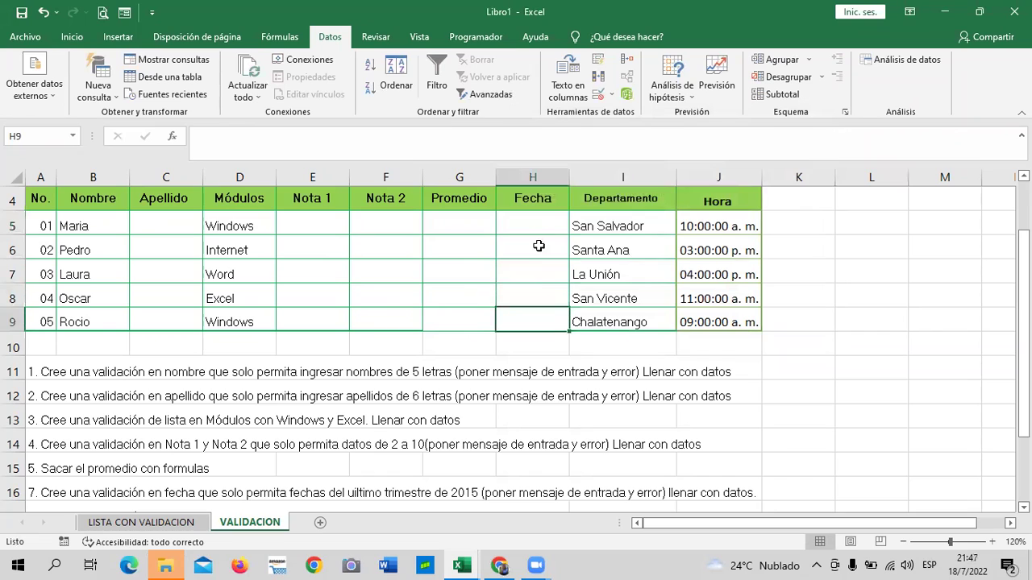
left_click(536, 223)
type("10/6/2022")
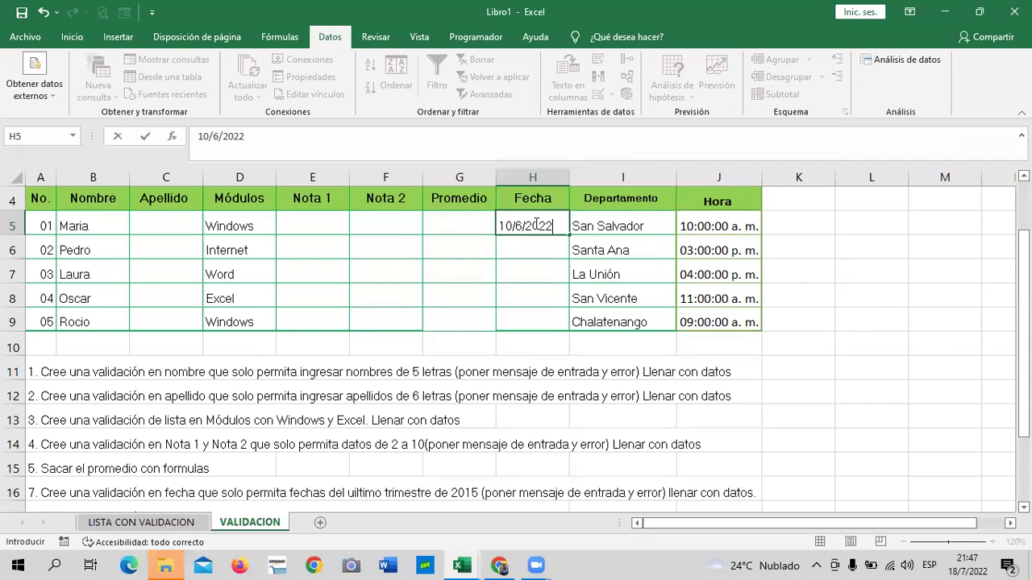
key("Return")
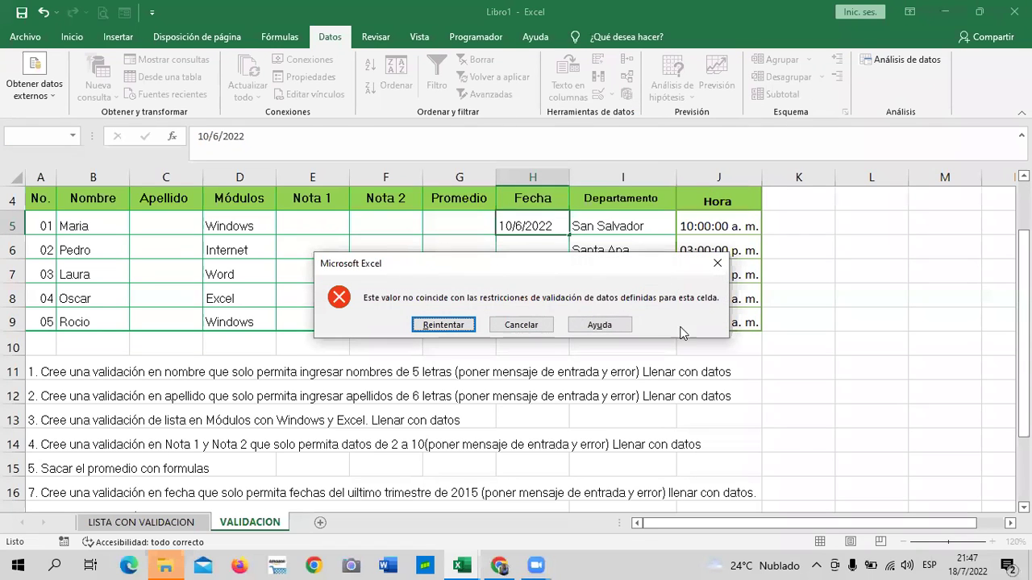
left_click(519, 321)
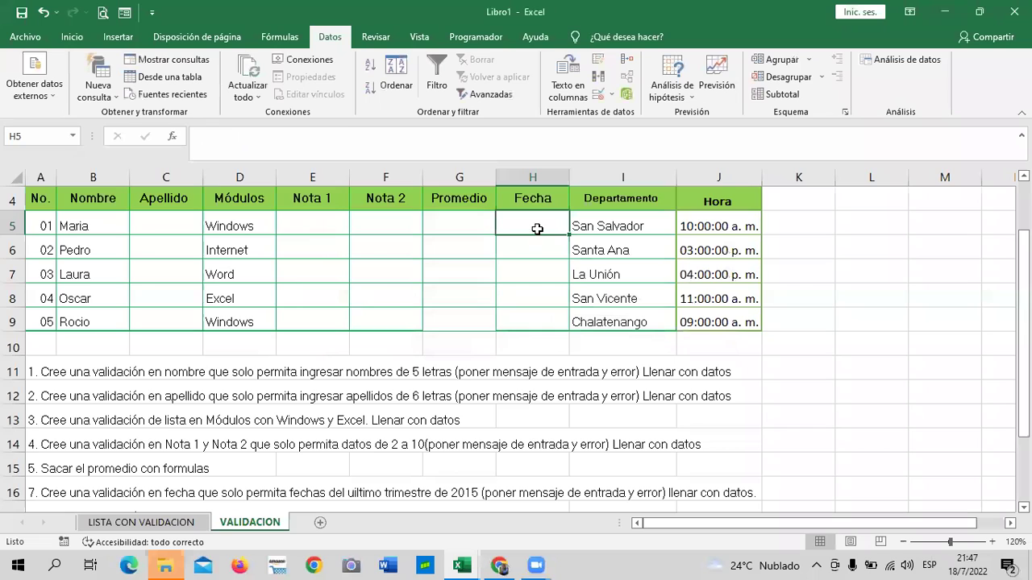
Step: Discard the rejected June date and reopen validation for H5:H9, extending the rule to all
left_click(534, 297)
left_click_drag(534, 220, 545, 318)
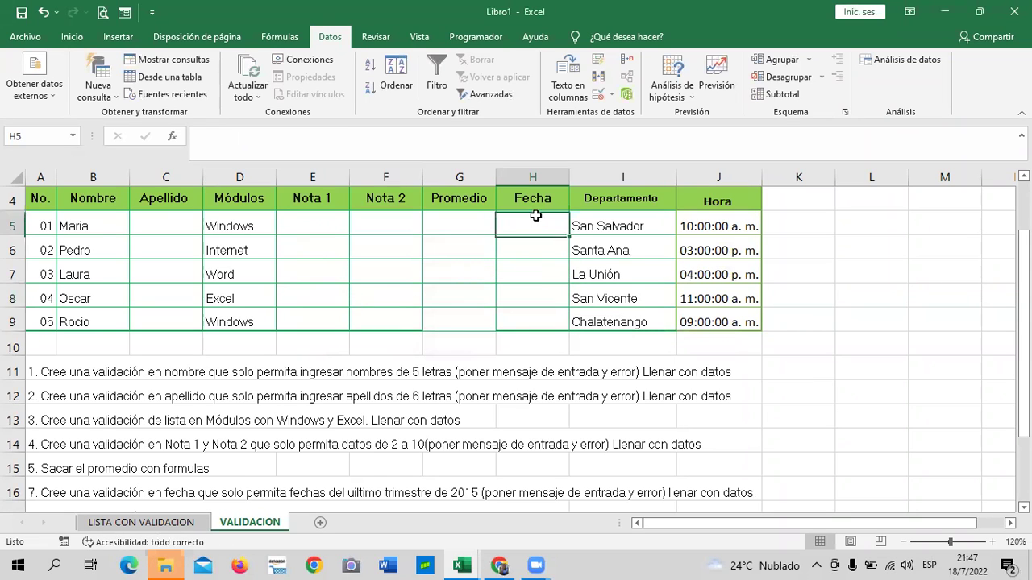
left_click(602, 96)
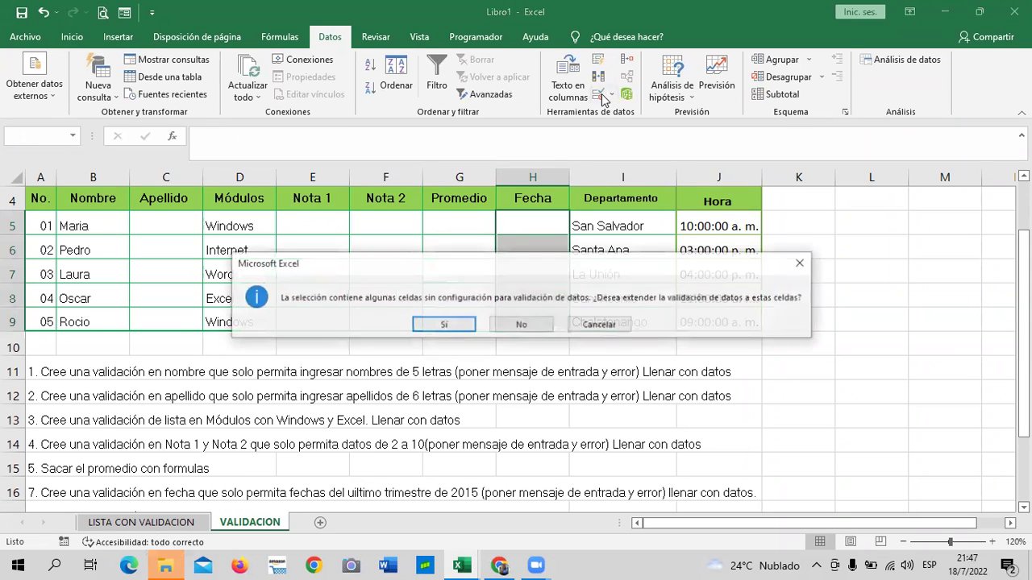
left_click(445, 324)
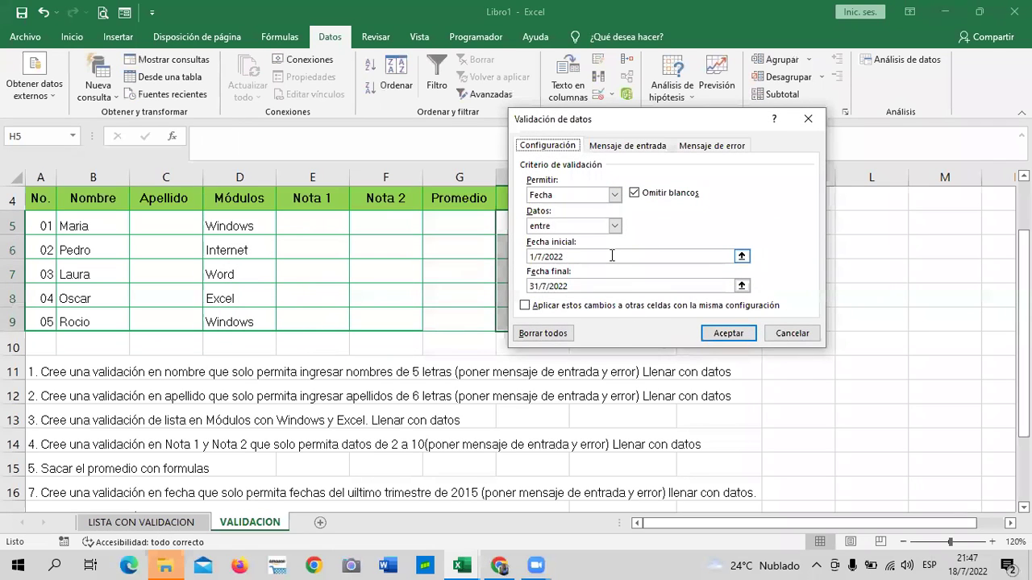
Step: Add the input message 'Fechas disponibles unicamente el mes de julio'
left_click(650, 148)
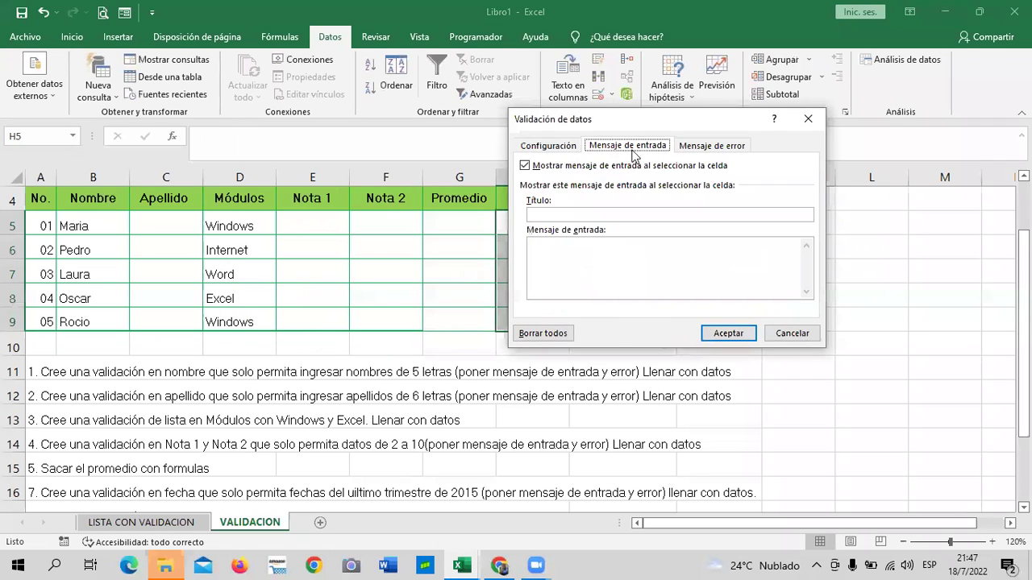
type("Fechas disponibles unucamnet")
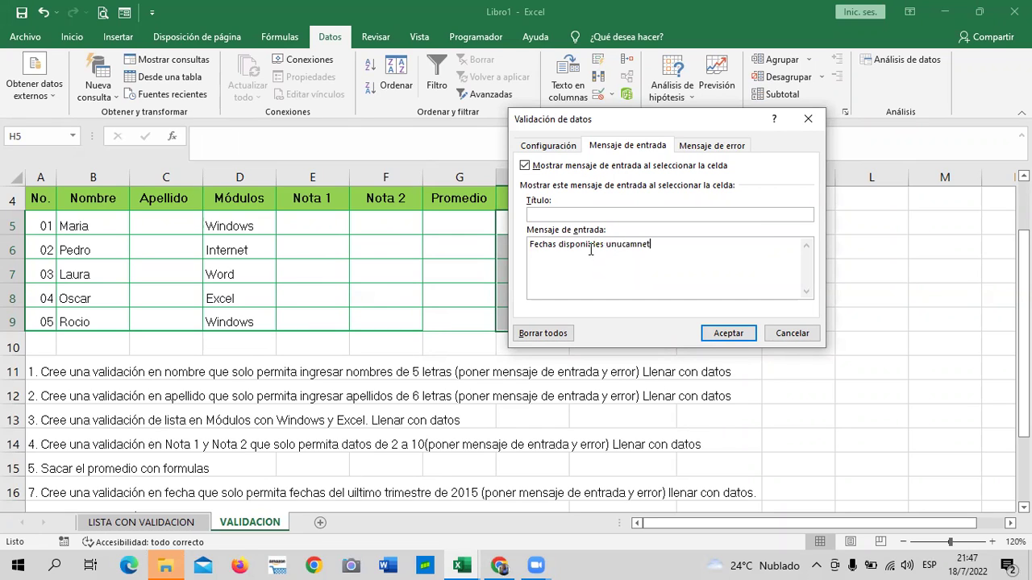
key("BackSpace")
key("BackSpace")
key("BackSpace")
key("BackSpace")
key("BackSpace")
key("BackSpace")
key("BackSpace")
type("icamnete")
key("BackSpace")
key("BackSpace")
key("BackSpace")
key("BackSpace")
type("ente el mes de ")
type("julio")
Step: Set the error alert style to Advertencia and confirm the date validation
left_click(735, 148)
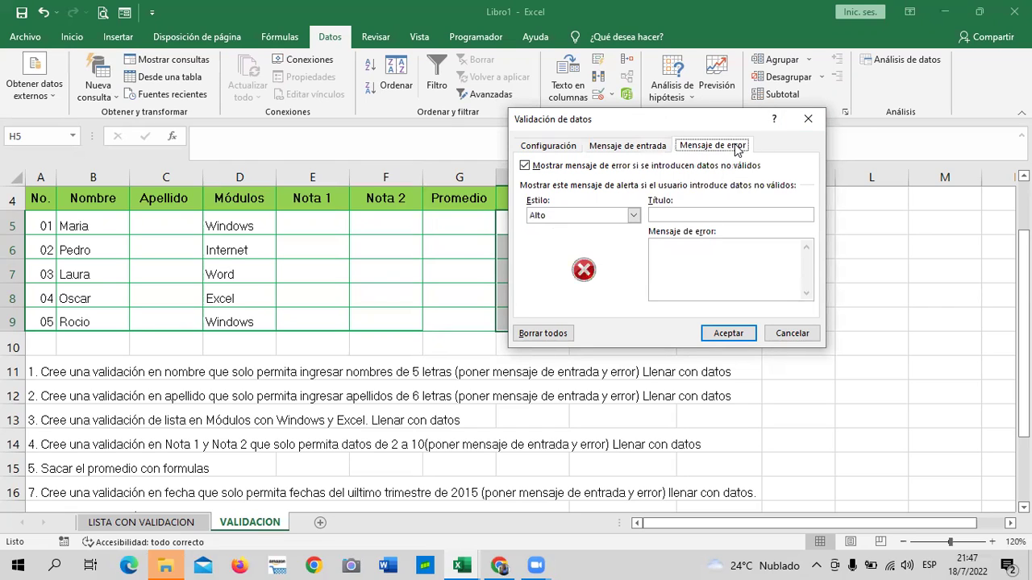
left_click(633, 216)
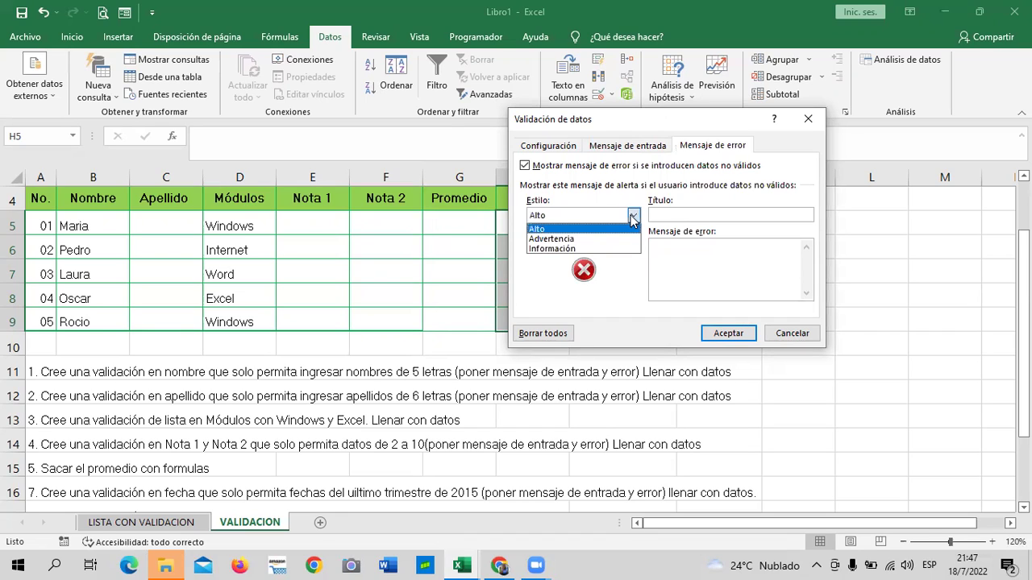
left_click(557, 239)
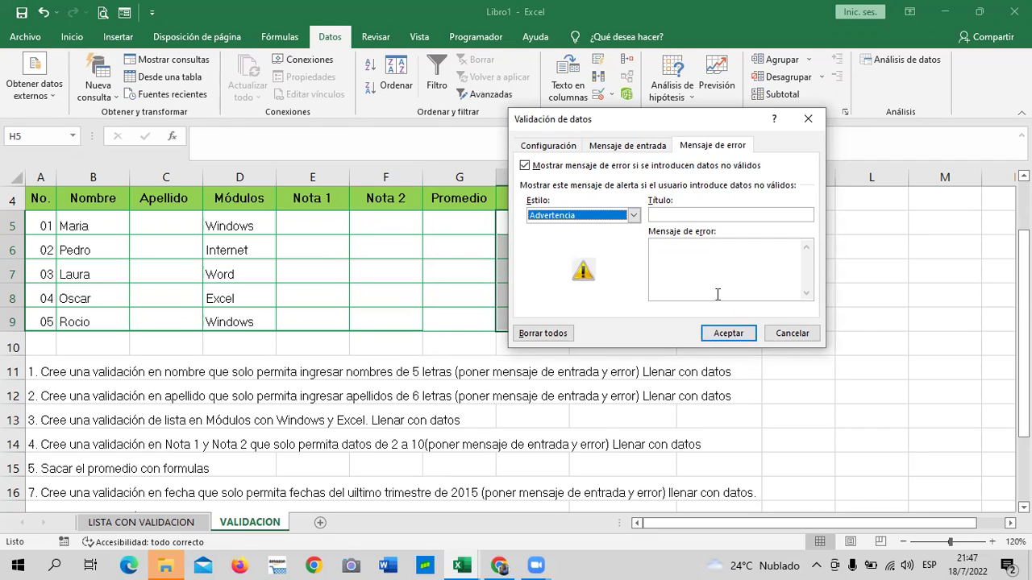
left_click(729, 334)
Step: Enter 10/7/2002 in H5 and keep it despite the July-only validation warning
left_click(793, 358)
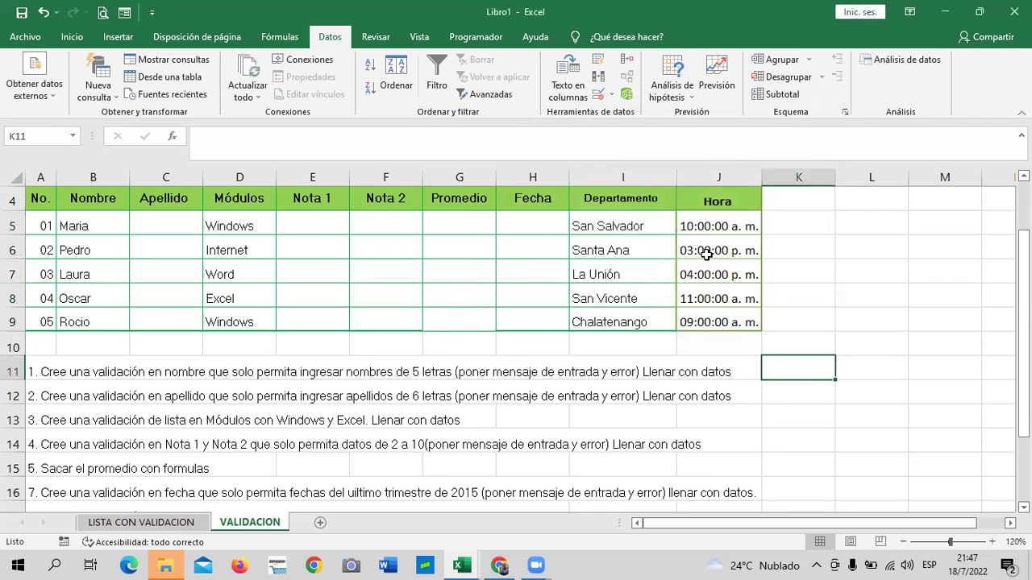
left_click(548, 223)
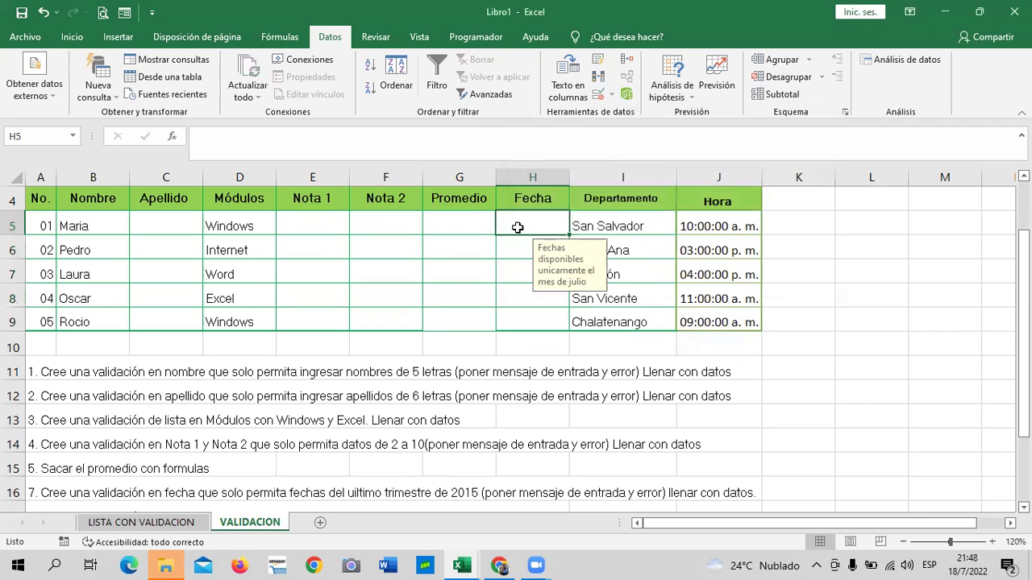
type("10/7/20")
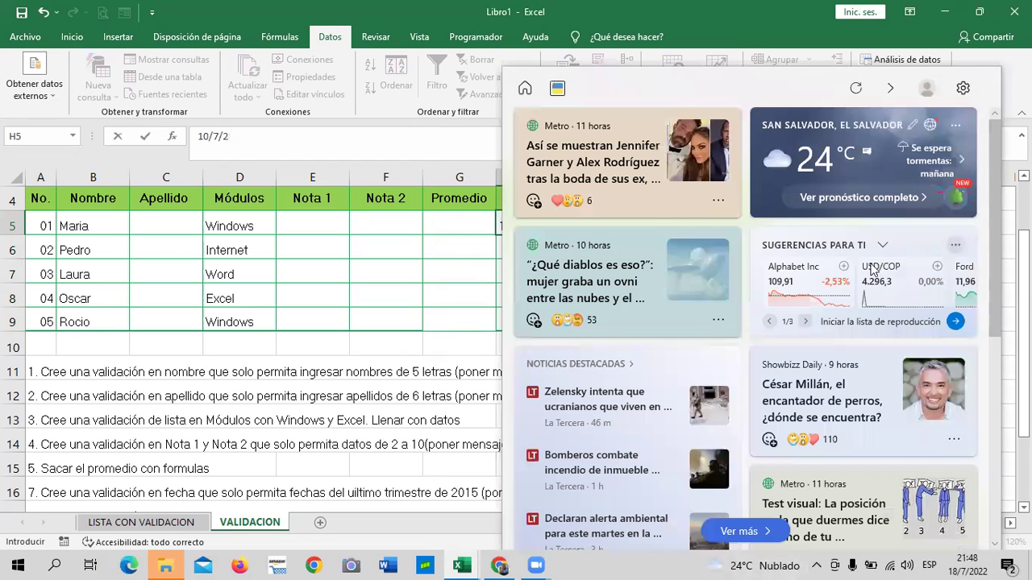
left_click(412, 232)
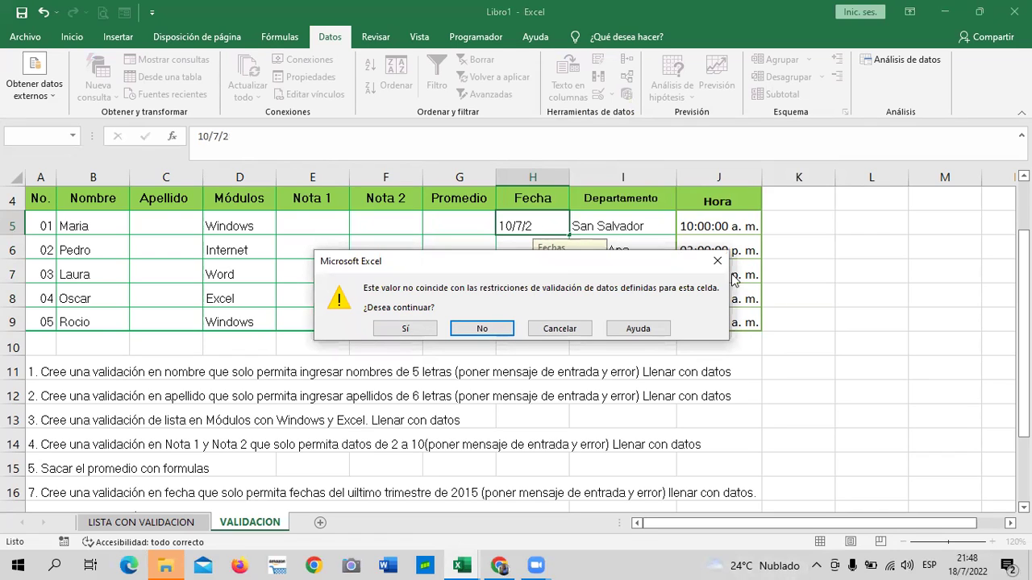
left_click(406, 329)
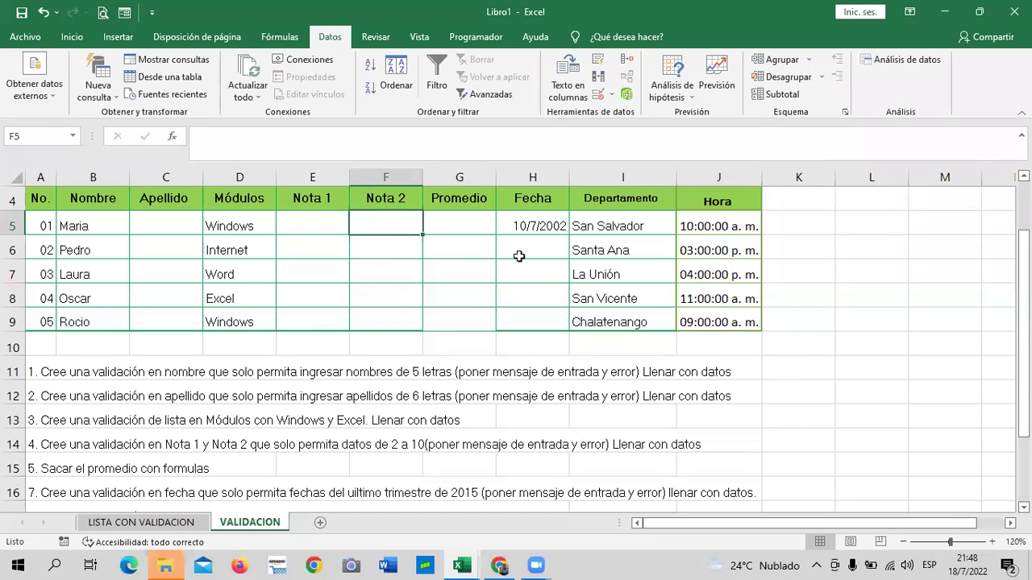
Step: Enter 15/6/2022 in H6, keeping the June date despite the validation warning
left_click(521, 226)
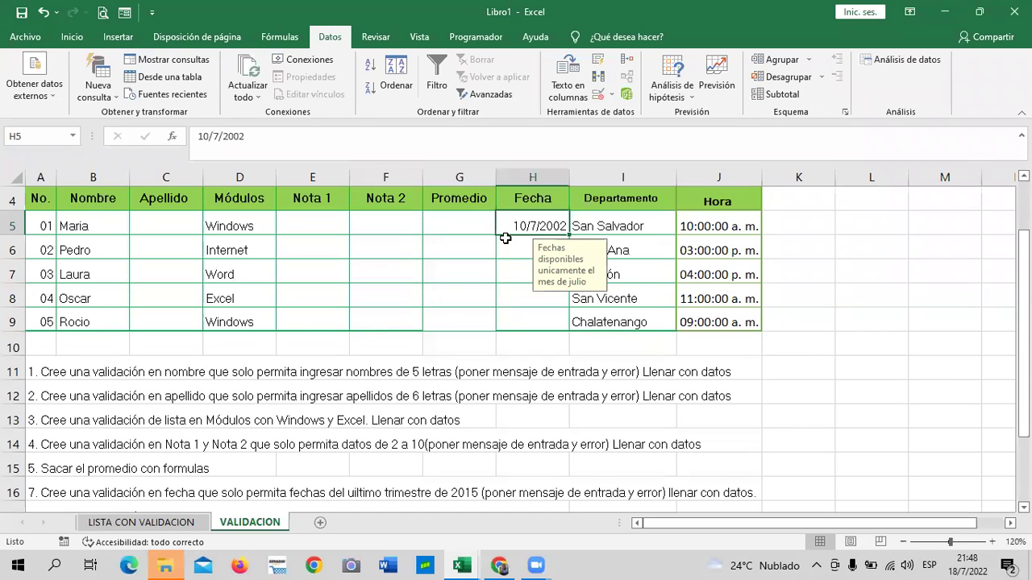
left_click(509, 240)
type("1")
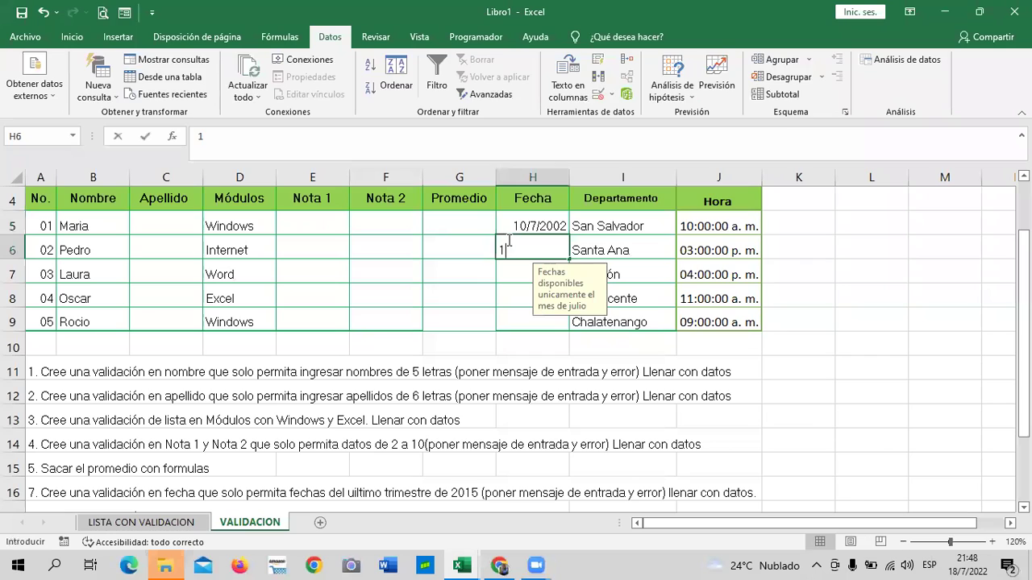
type("5/6")
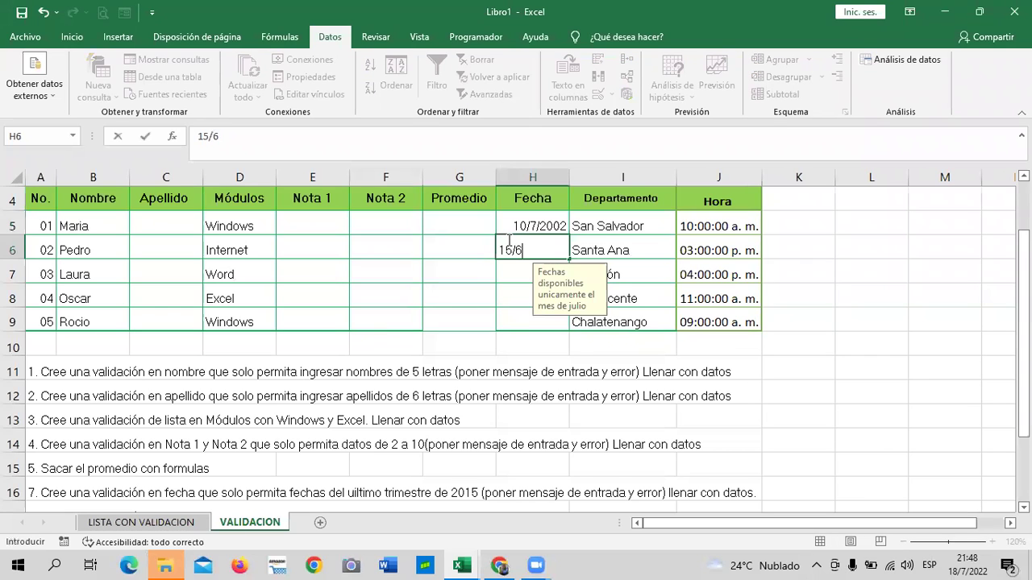
type("/2022")
key("Return")
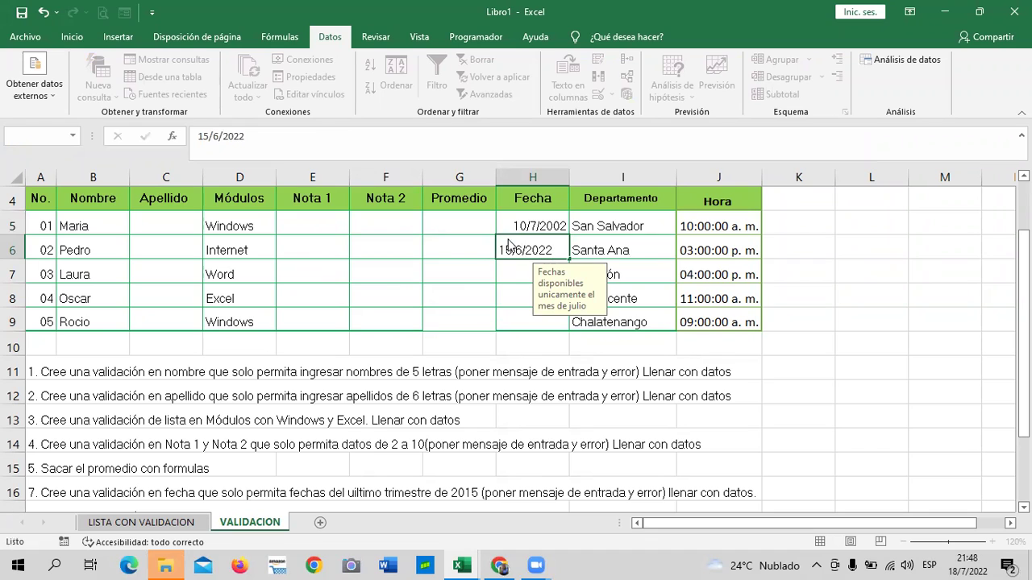
left_click(419, 329)
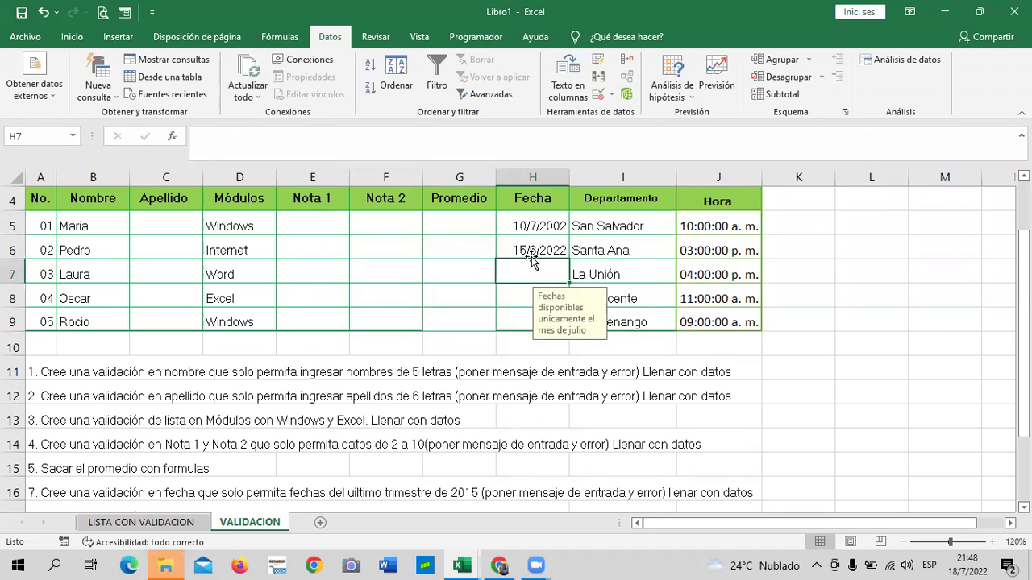
Step: Enter 25/5/2022 in H7 and keep it despite the validation warning
left_click(537, 248)
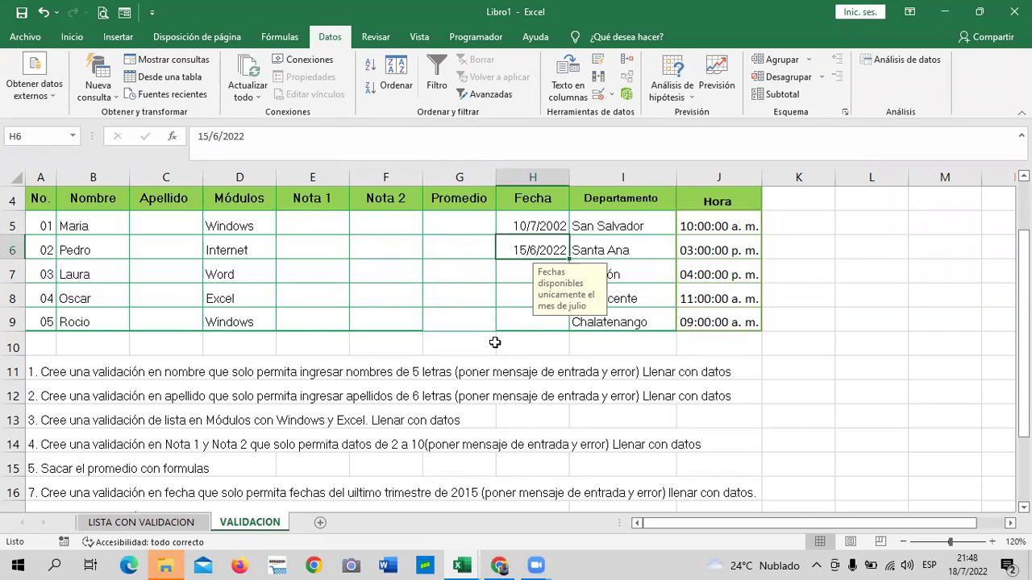
left_click(509, 275)
type("25/")
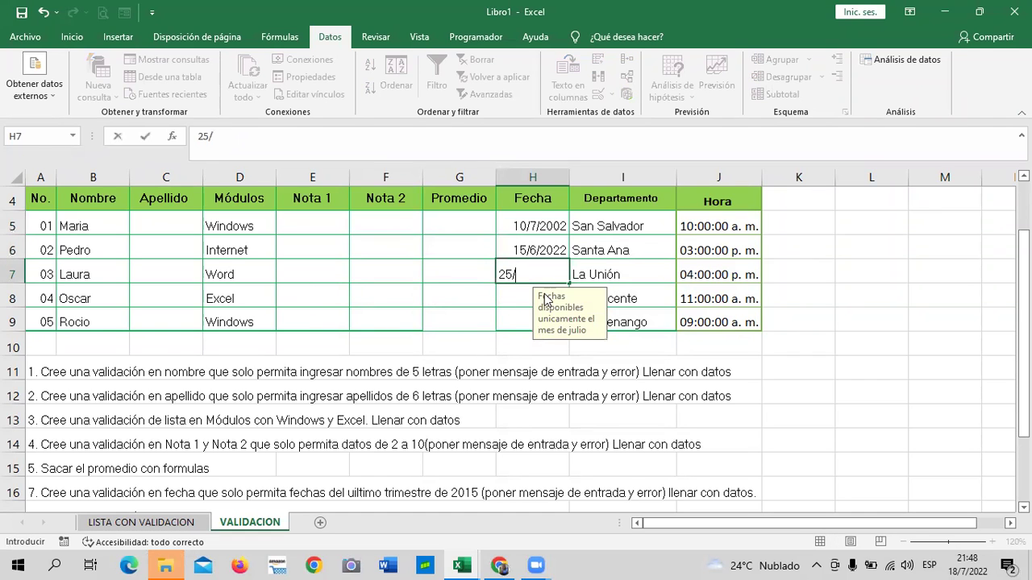
type("5/2")
type("022")
key("Return")
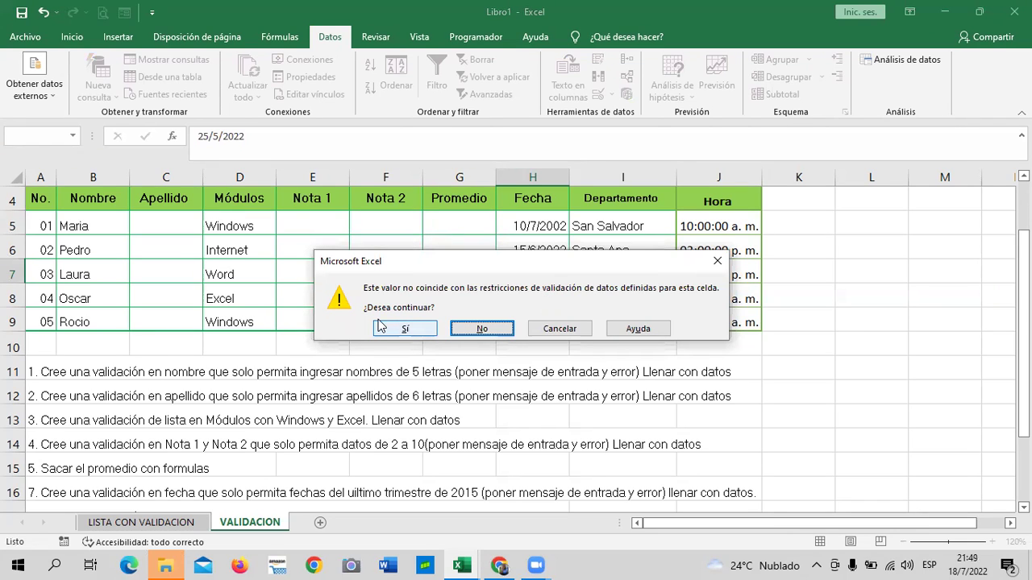
left_click(418, 330)
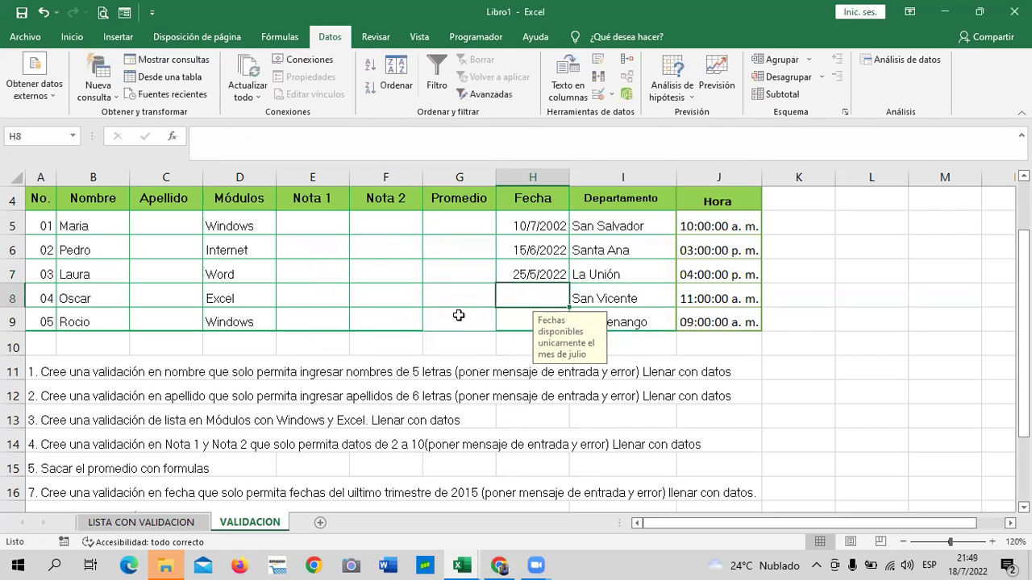
Step: Fill H8 with 30/7/2022 and H9 with 15/7/2022
left_click(820, 348)
left_click(515, 297)
left_click(516, 320)
left_click(520, 297)
mouse_move(870, 565)
left_click(518, 319)
left_click(520, 292)
type("30/7/")
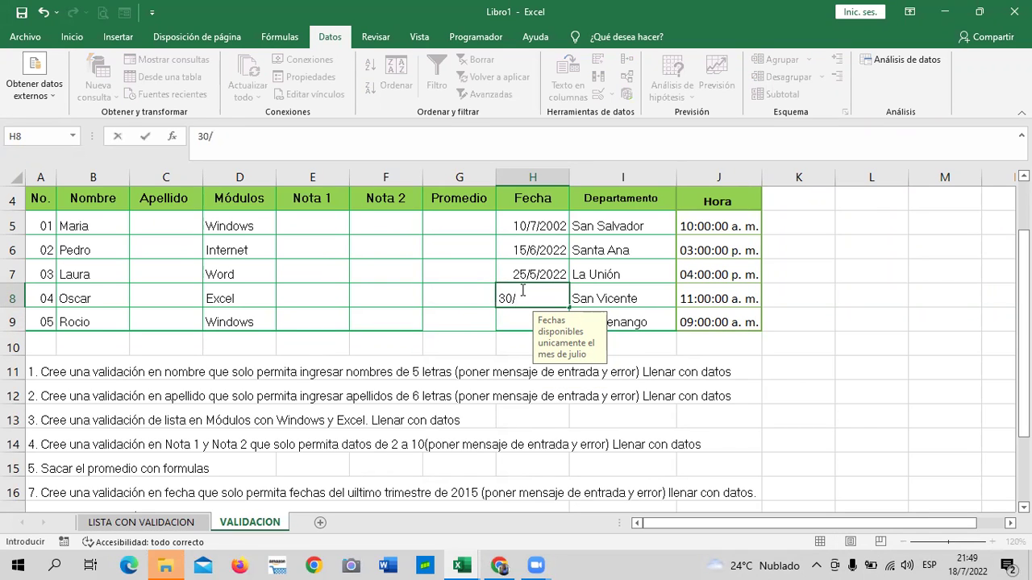
type("22")
key("Return")
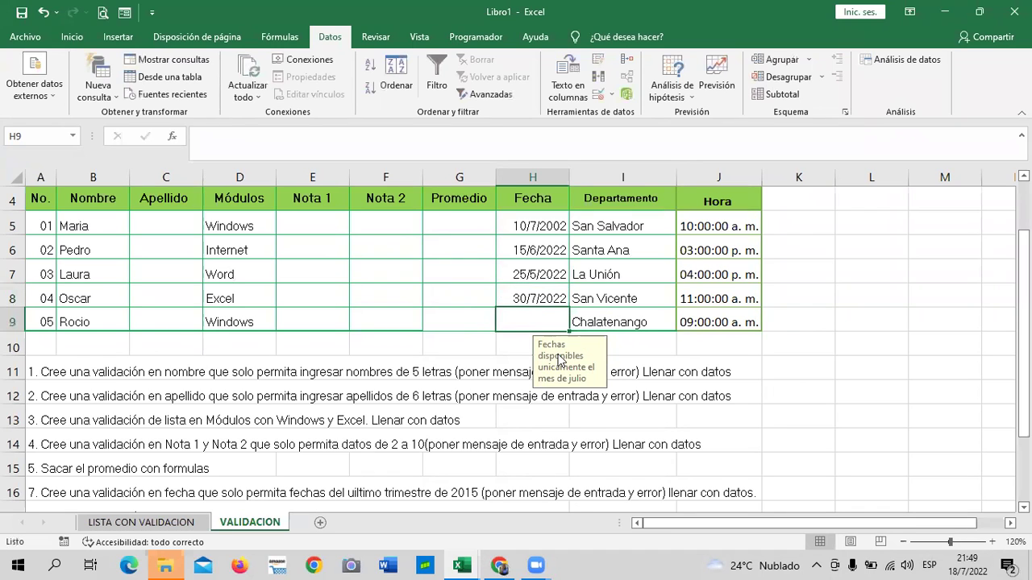
type("25")
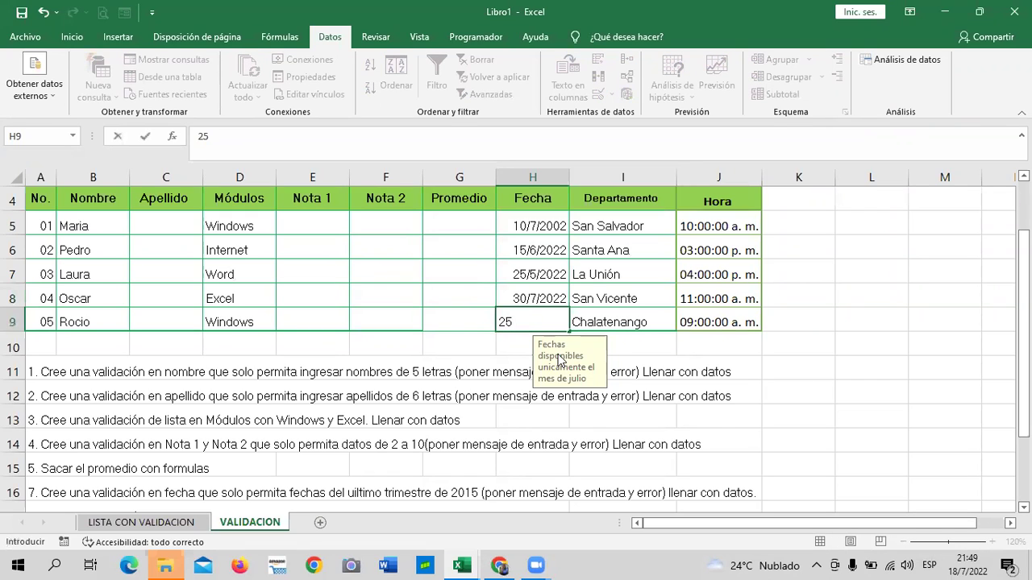
key("BackSpace")
key("BackSpace")
type("5")
key("Return")
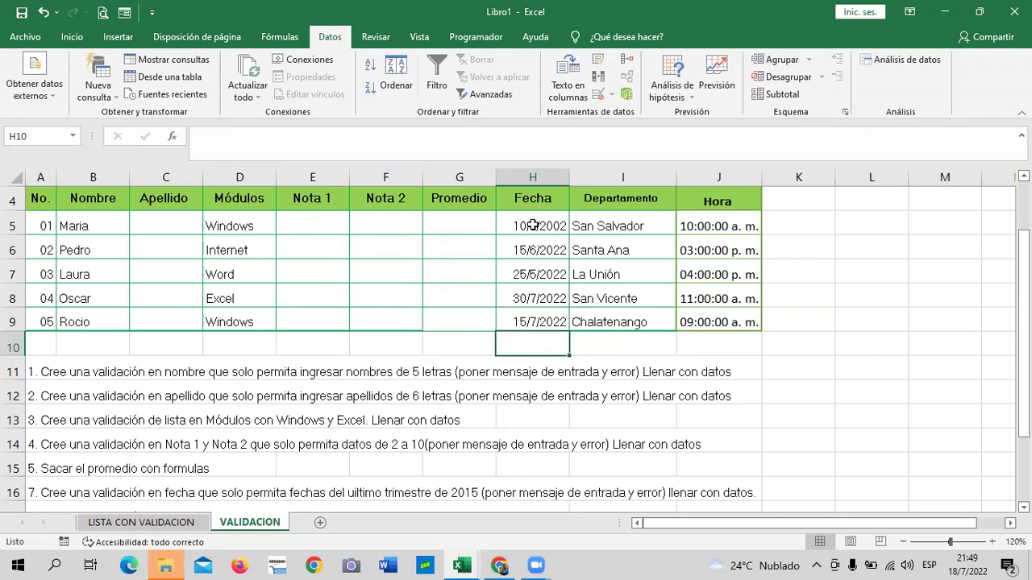
Step: Circle the invalid dates in H5:H9 using Rodear con un círculo datos no válidos
left_click_drag(535, 218, 532, 322)
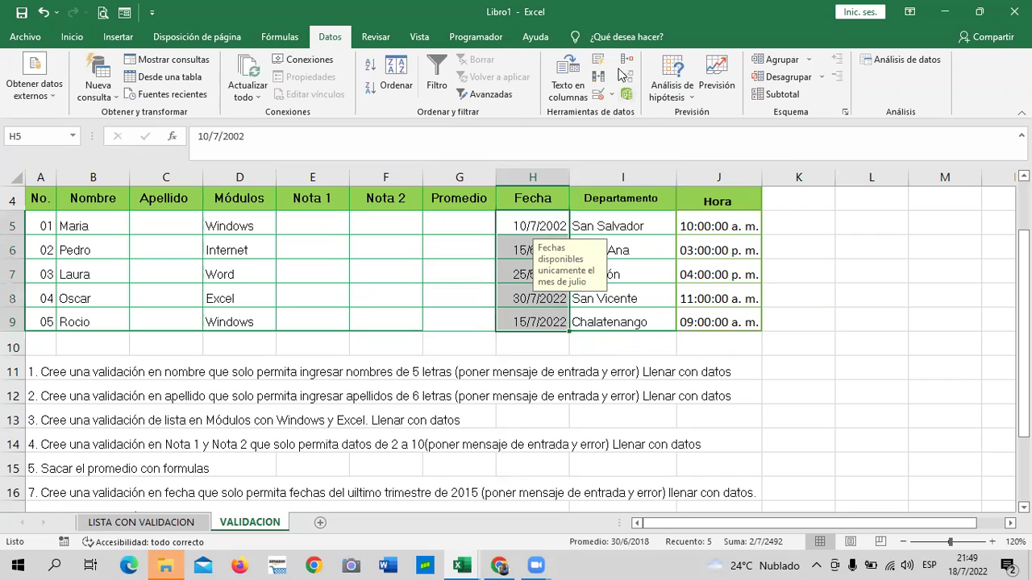
left_click(612, 94)
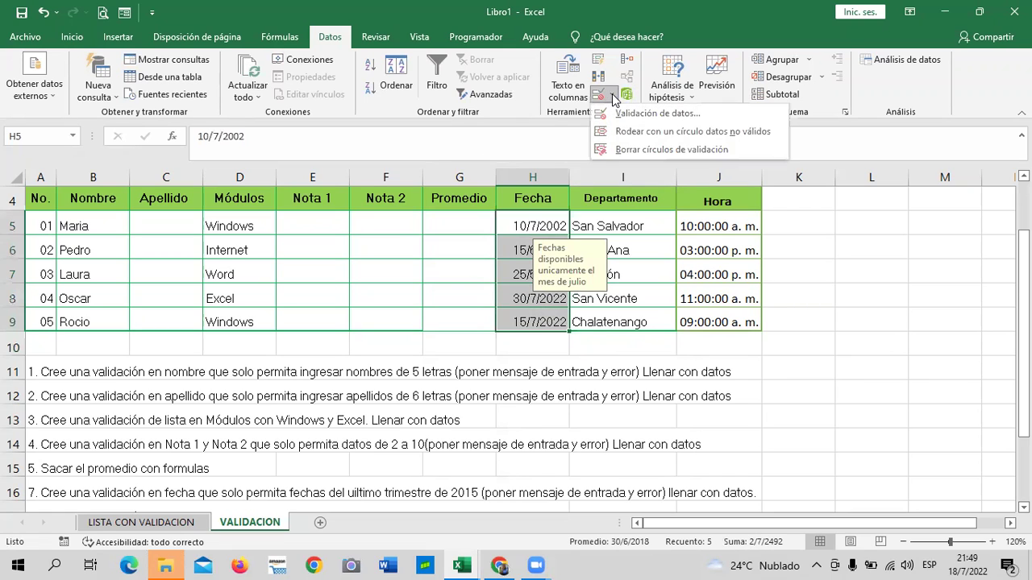
left_click(650, 130)
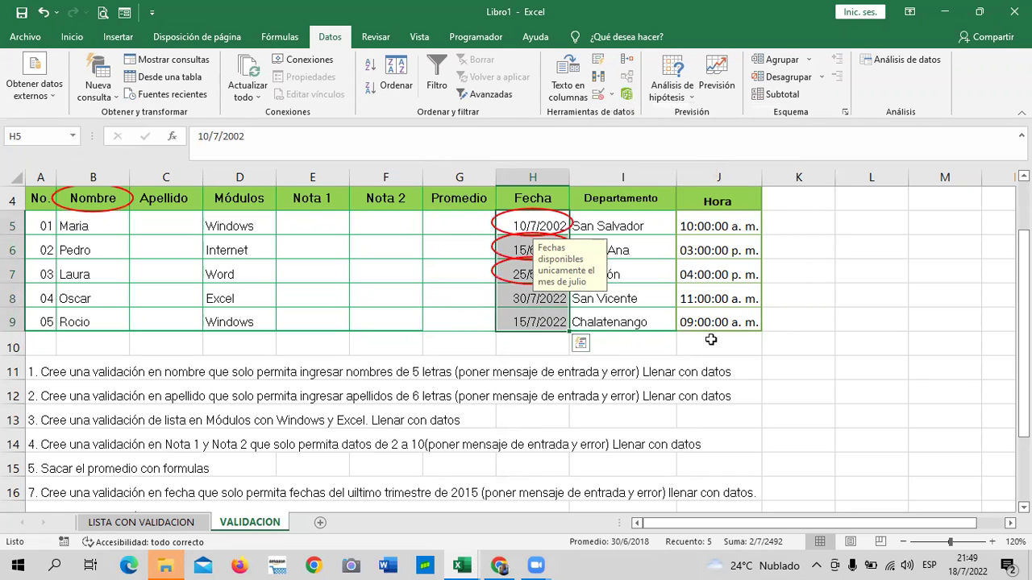
left_click(840, 323)
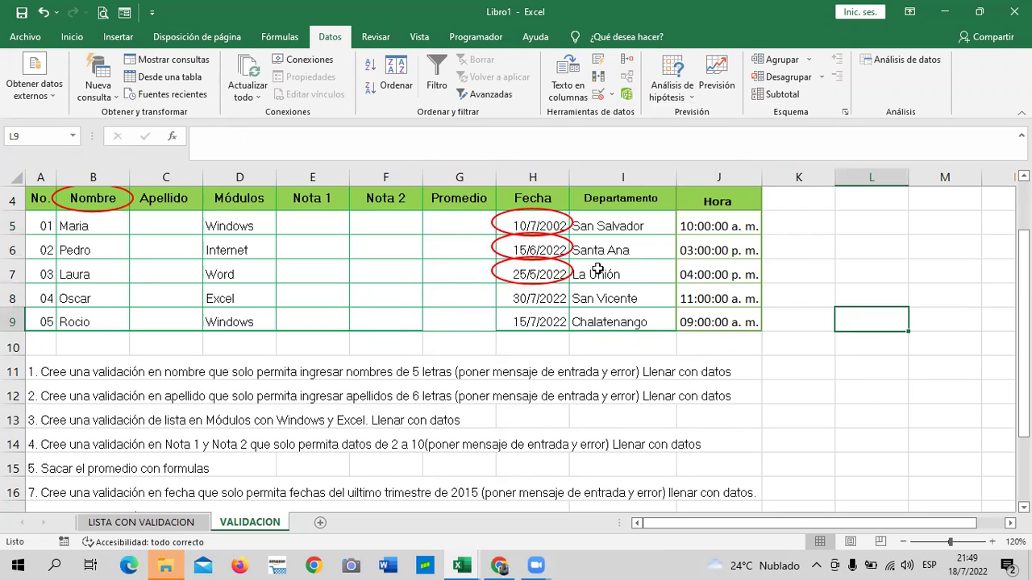
Step: Correct the H5 date to 10/7/2022
left_click(539, 222)
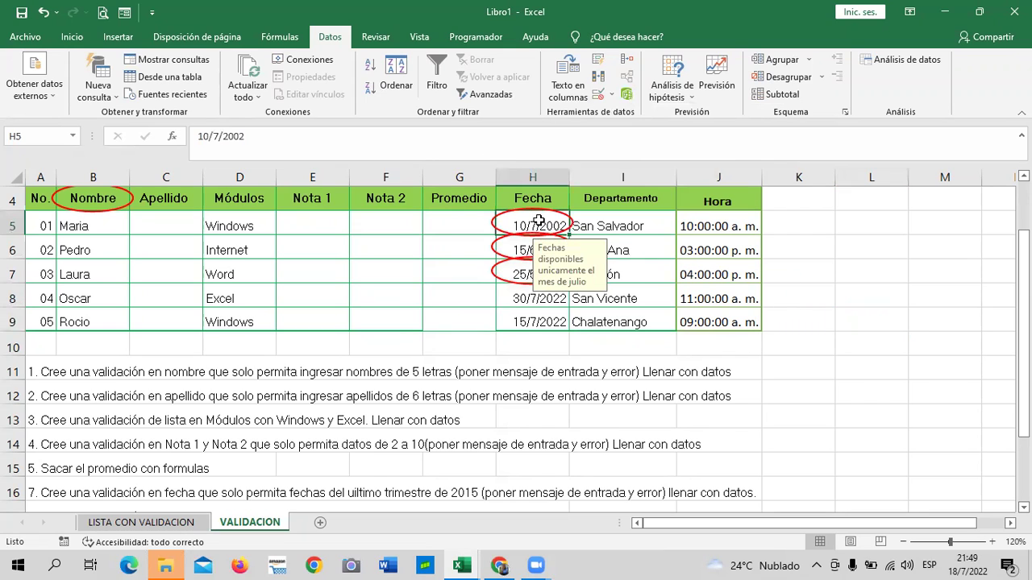
left_click(317, 140)
key("BackSpace")
key("BackSpace")
key("BackSpace")
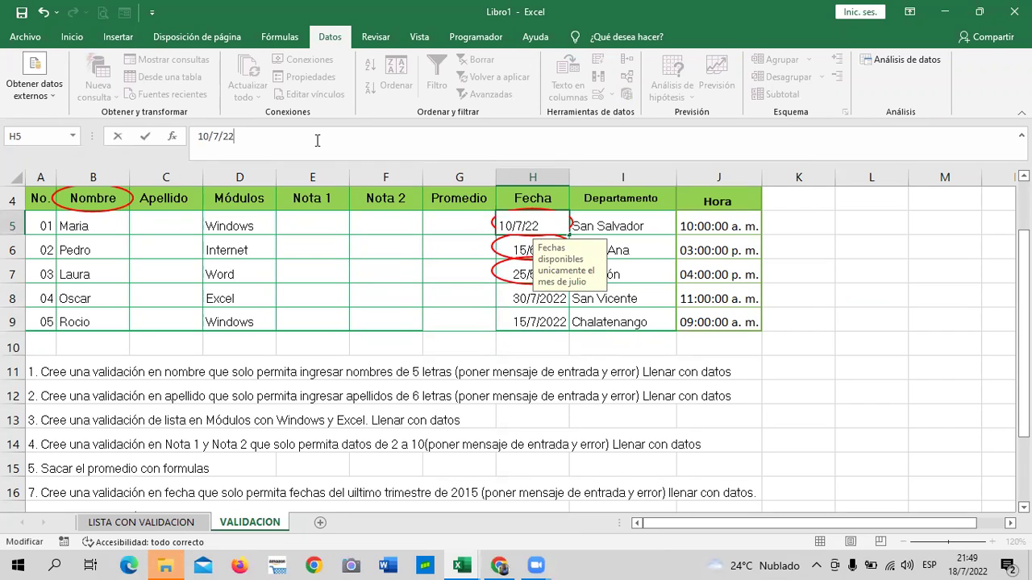
key("Return")
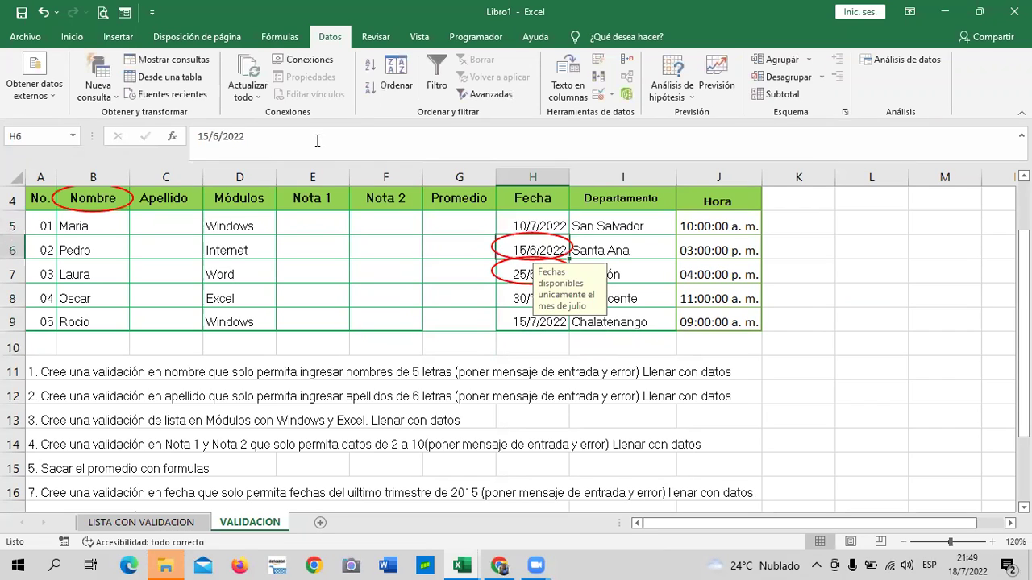
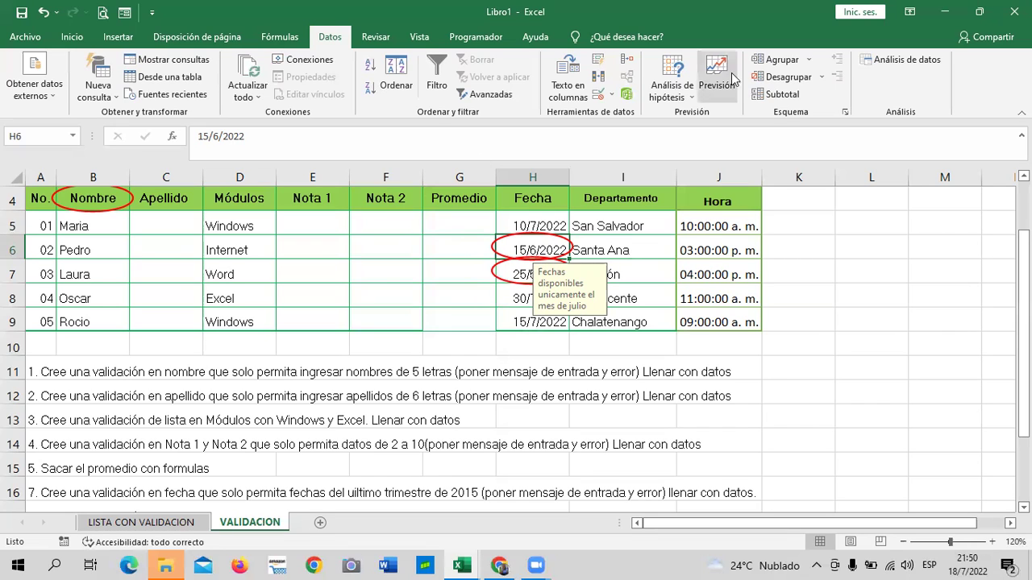
Step: Clear the red validation circles from the Fecha dates and Nombre header, then recheck H6's 15/6/2022
left_click(613, 96)
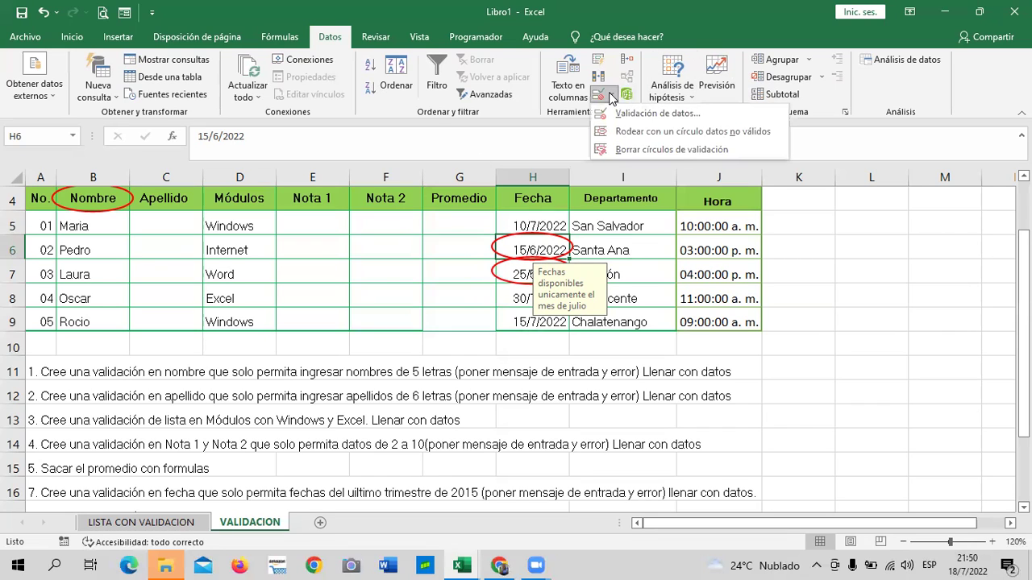
left_click(612, 147)
left_click(871, 342)
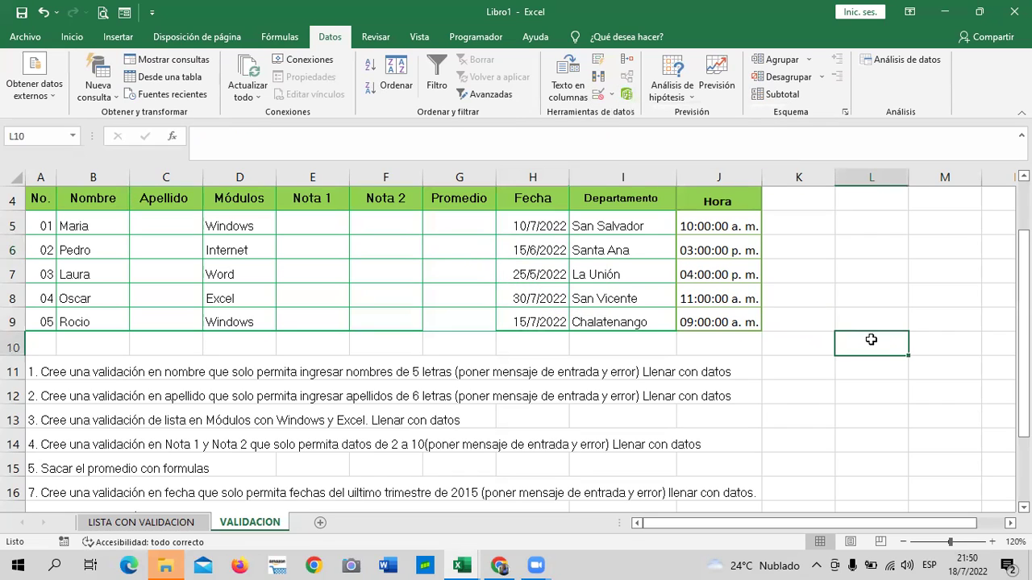
left_click(532, 258)
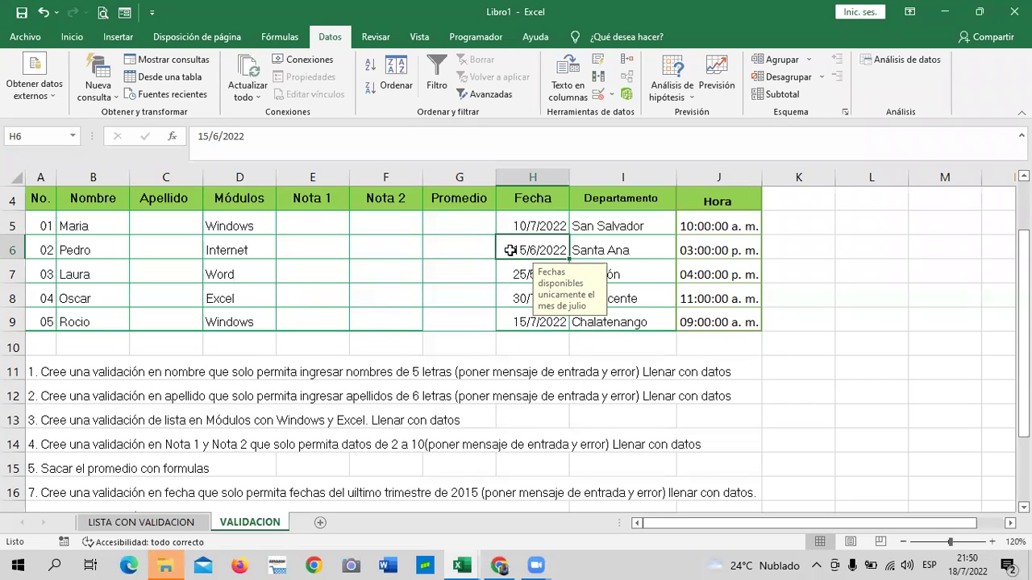
left_click(371, 352)
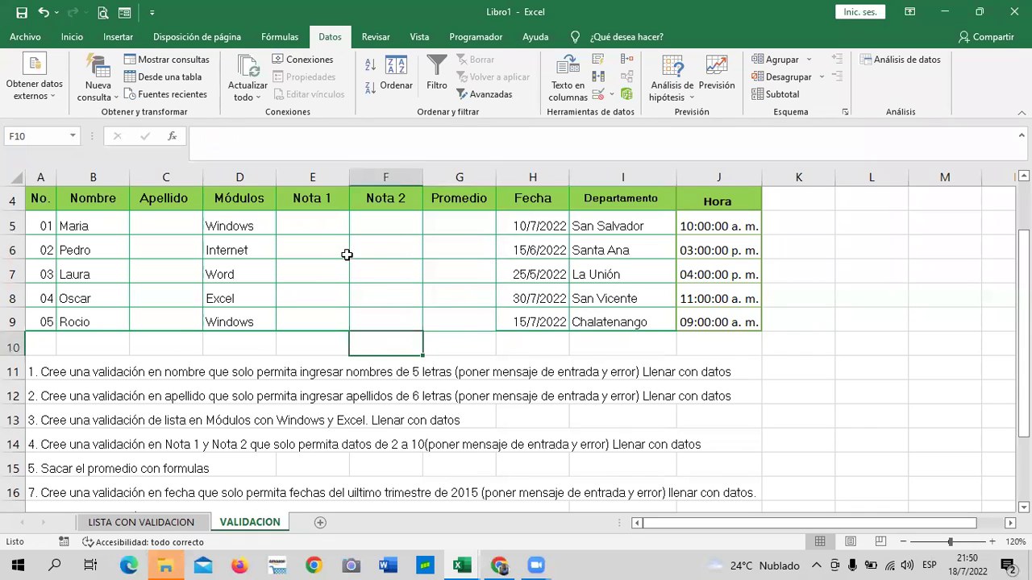
Step: Select the Nota 1 cells E5:E9 and restrict them to whole numbers
left_click_drag(331, 223, 322, 322)
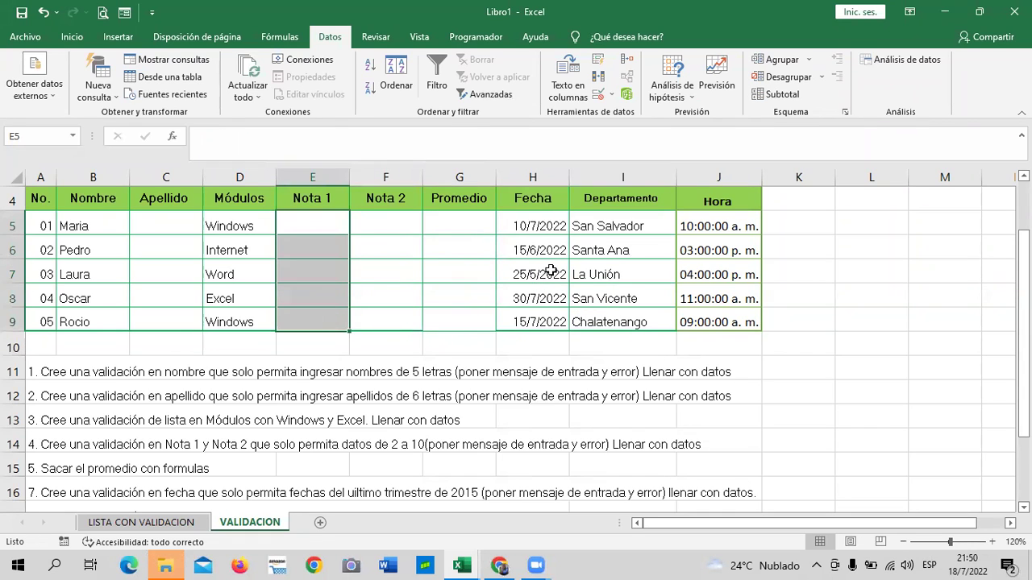
left_click(367, 339)
left_click_drag(331, 225, 329, 321)
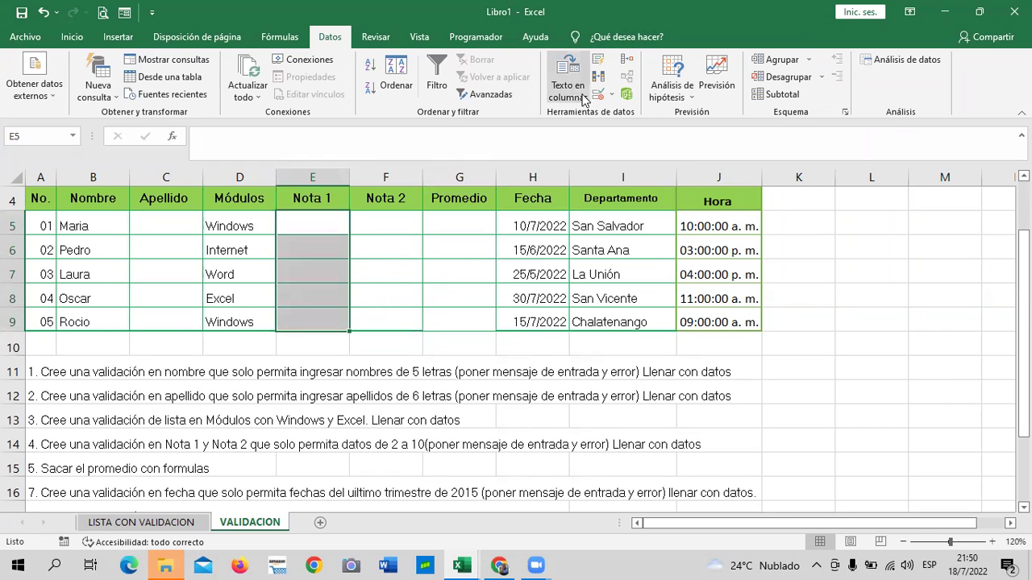
left_click(611, 95)
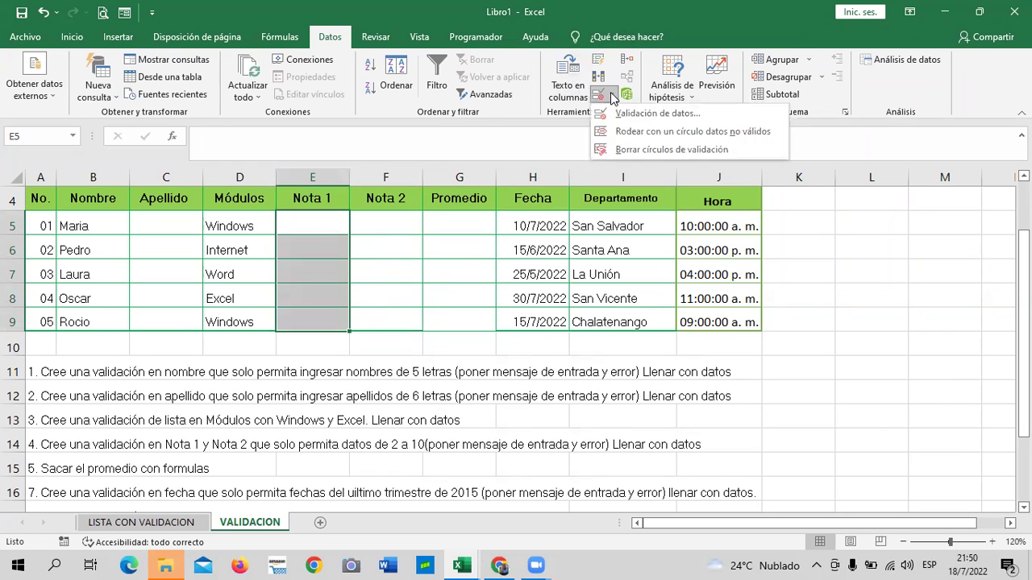
left_click(617, 113)
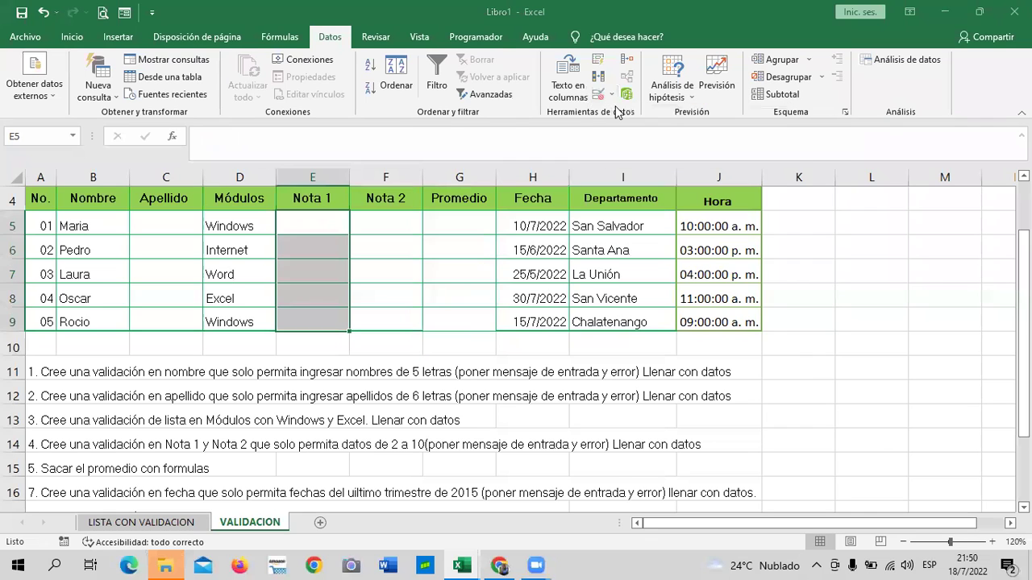
left_click(569, 150)
left_click(613, 195)
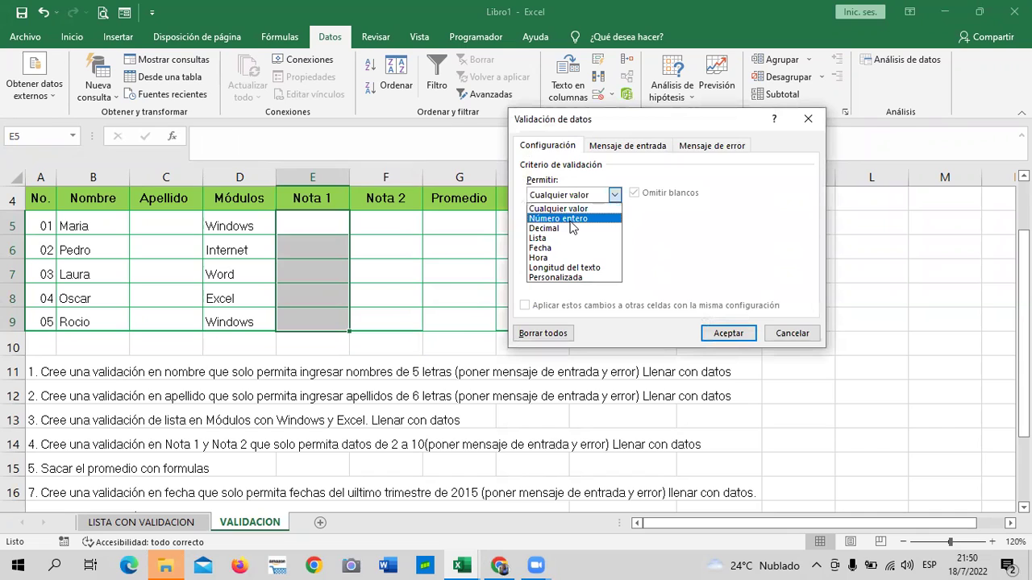
left_click(571, 219)
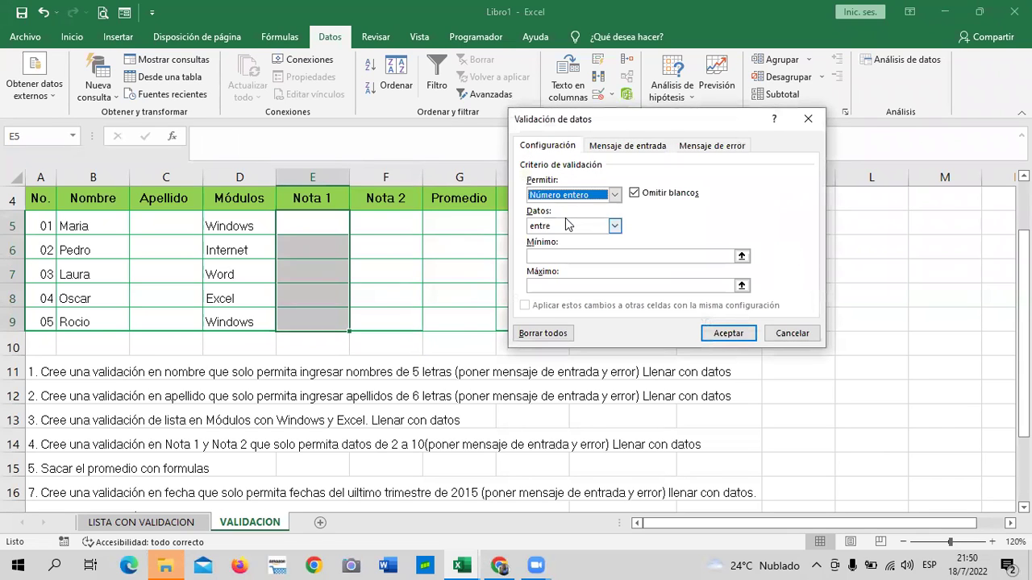
Step: Set the rule's condition to less than a maximum of 7 and apply it
left_click(613, 226)
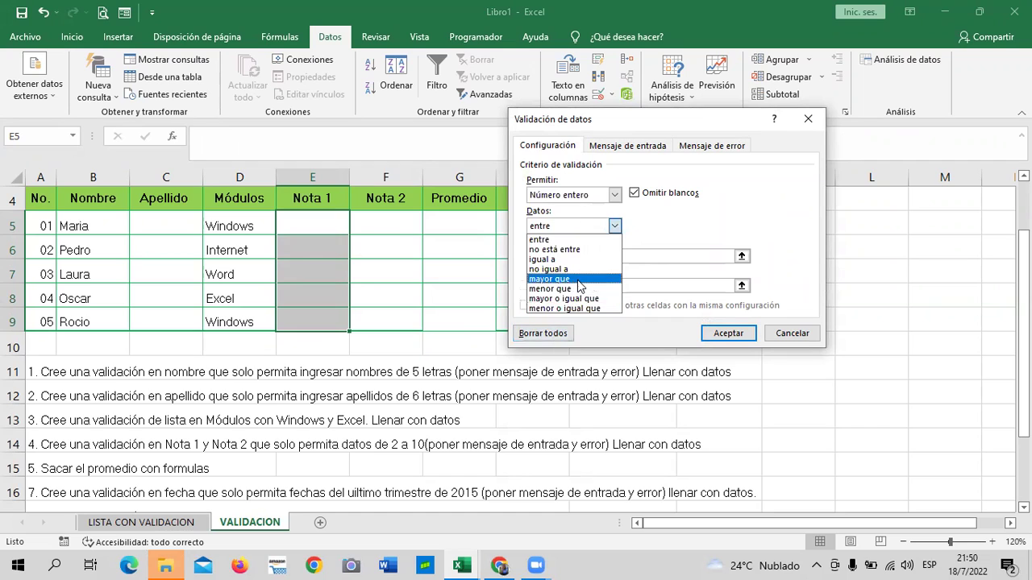
left_click(579, 279)
left_click(610, 255)
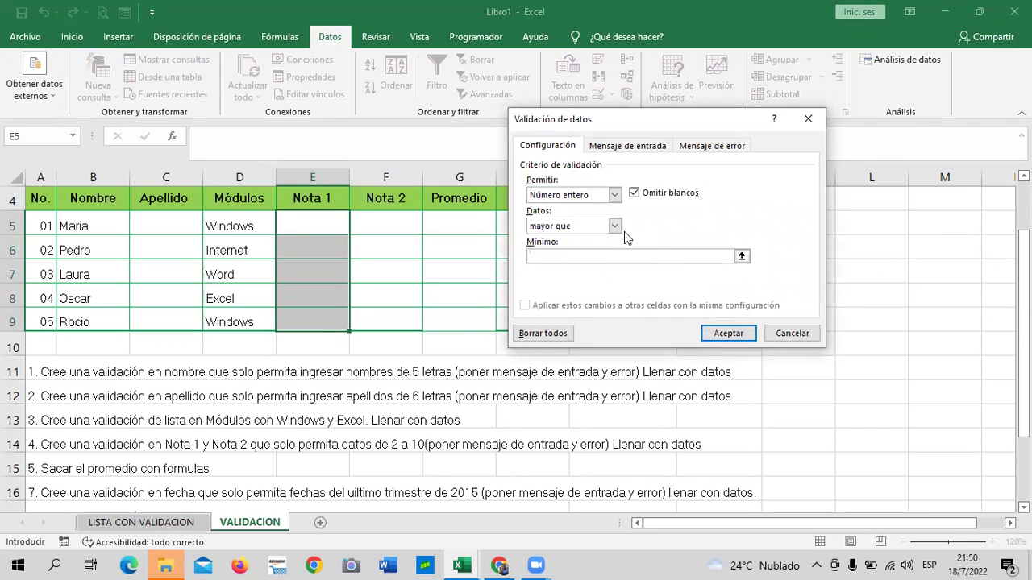
left_click(615, 226)
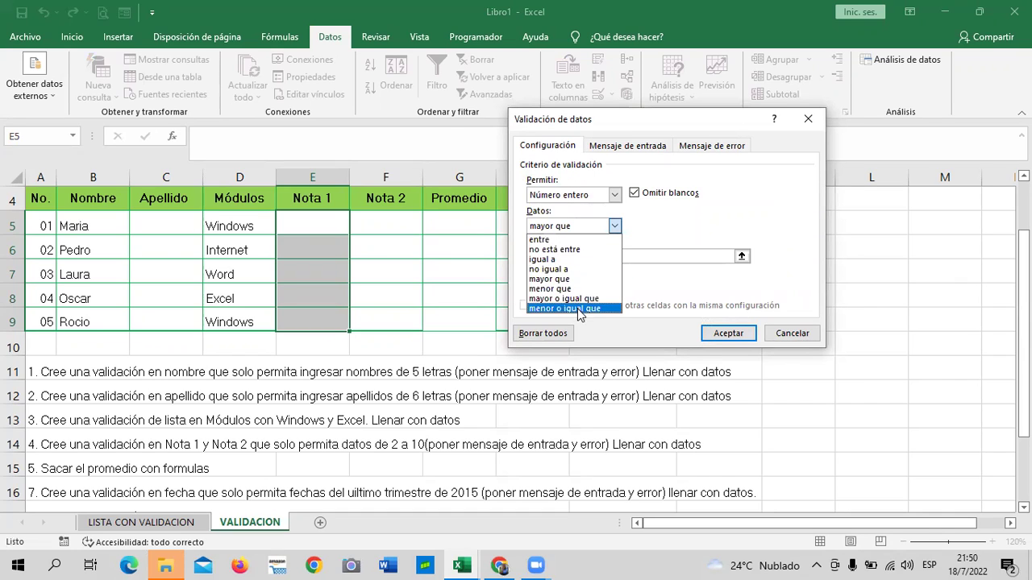
left_click(564, 289)
left_click(672, 253)
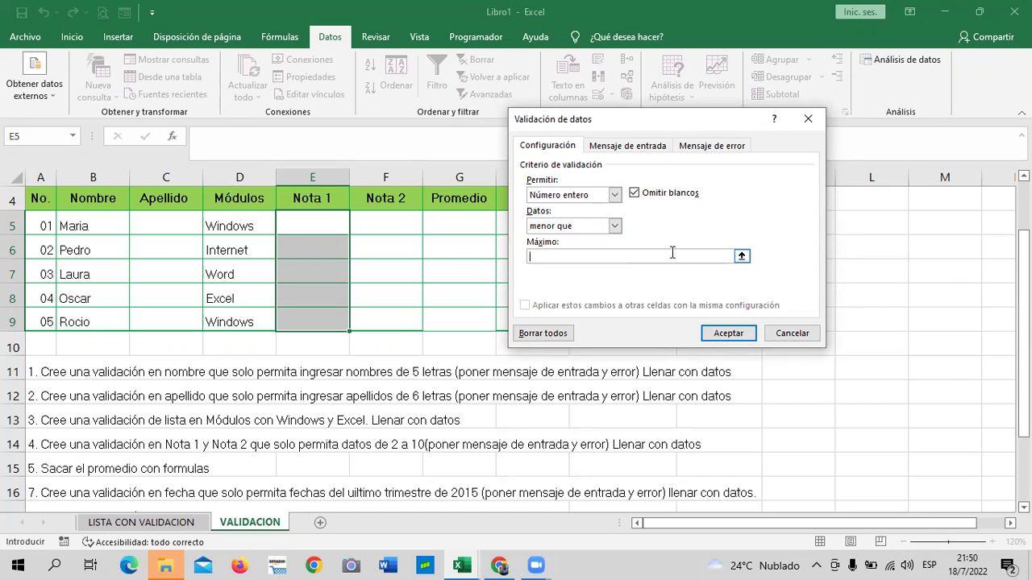
type("7")
left_click(728, 333)
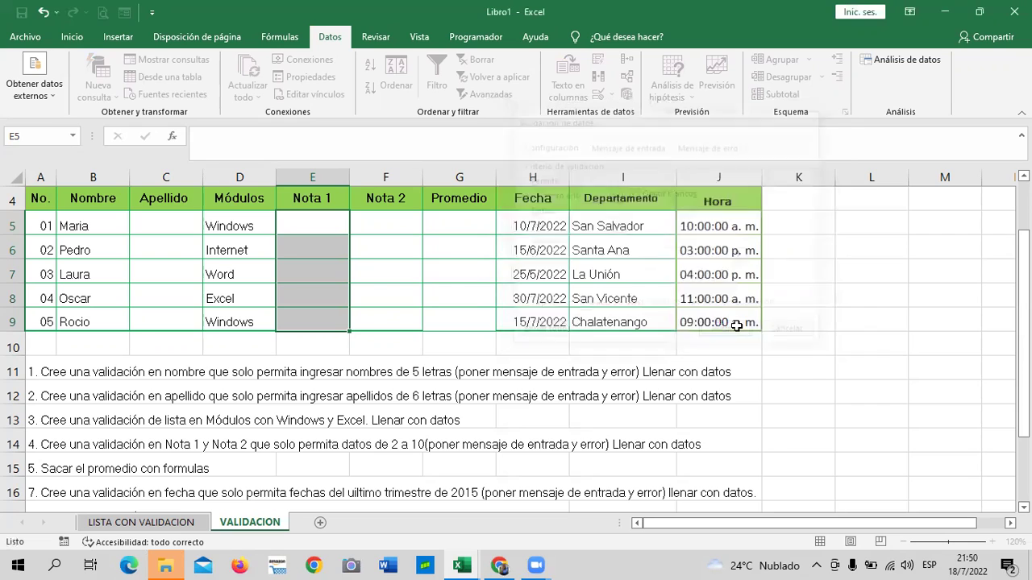
left_click(869, 319)
left_click(302, 220)
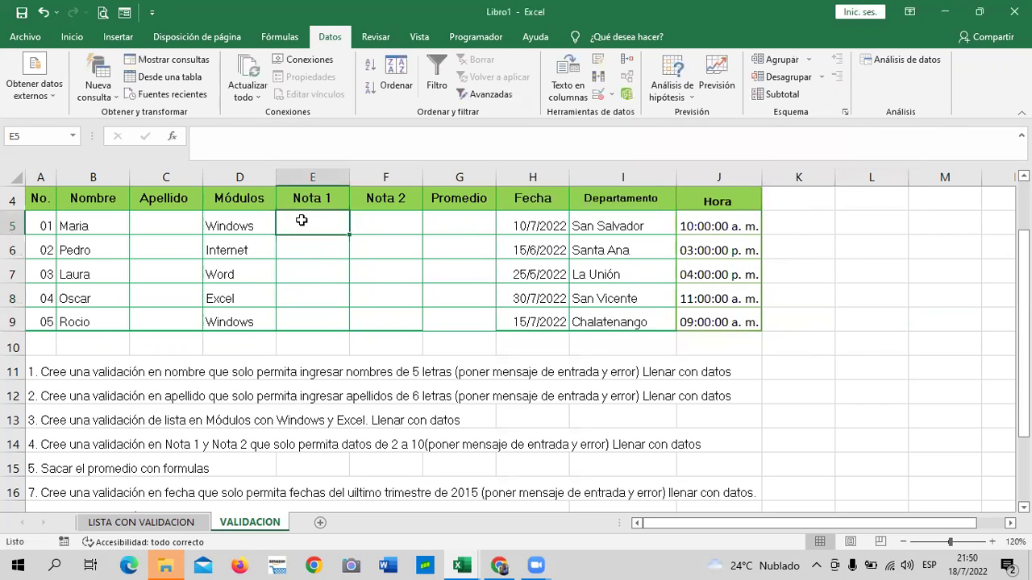
Step: Test the rule by entering 7 in E5, then cancel the rejected entry
type("7")
key("Return")
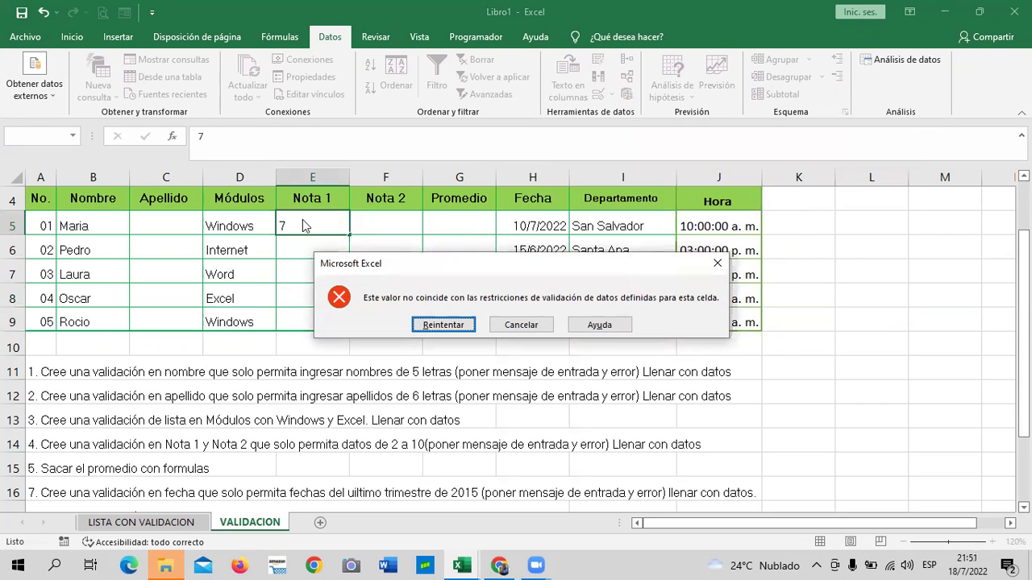
left_click(428, 323)
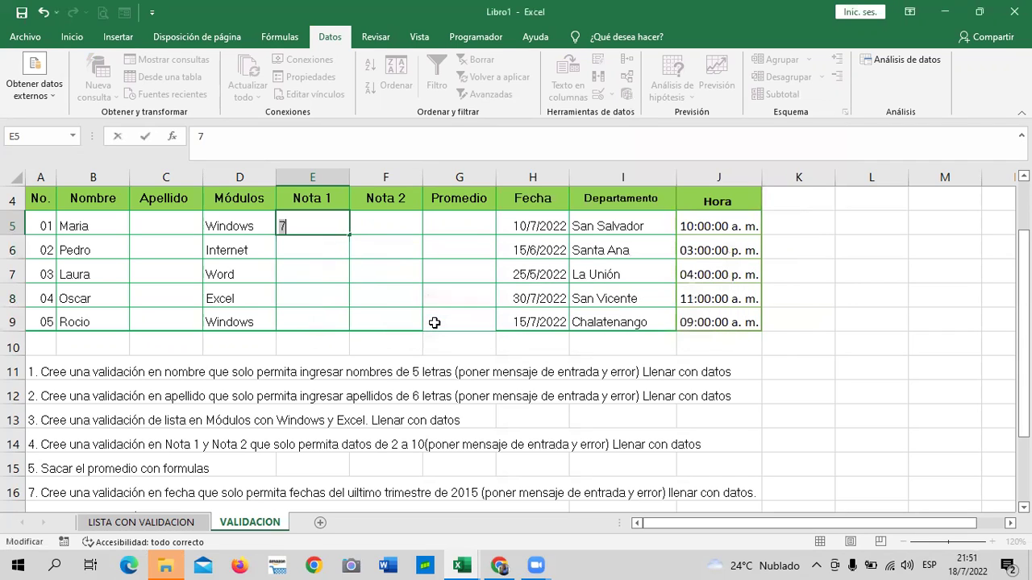
left_click(355, 294)
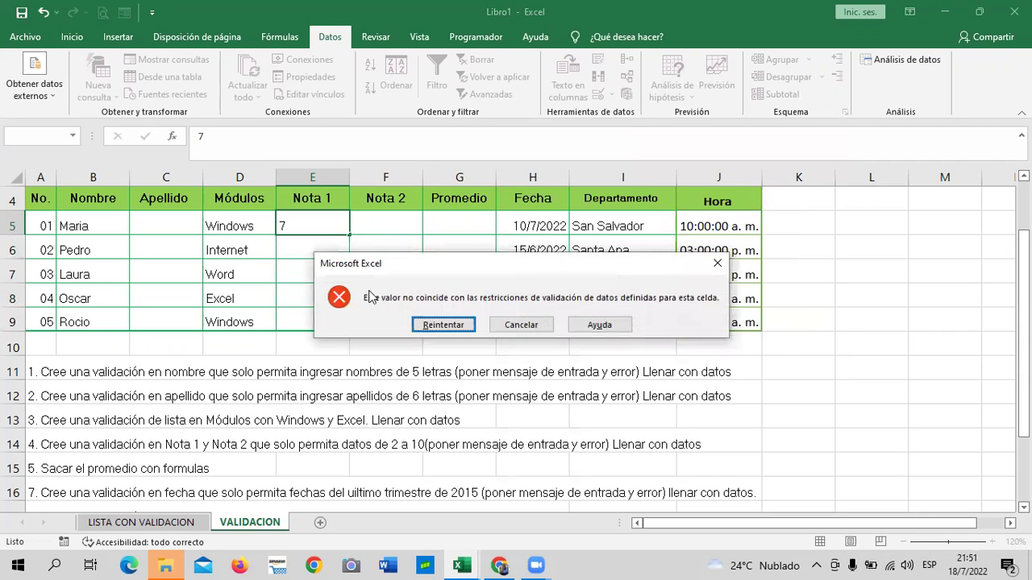
left_click(519, 325)
left_click(301, 302)
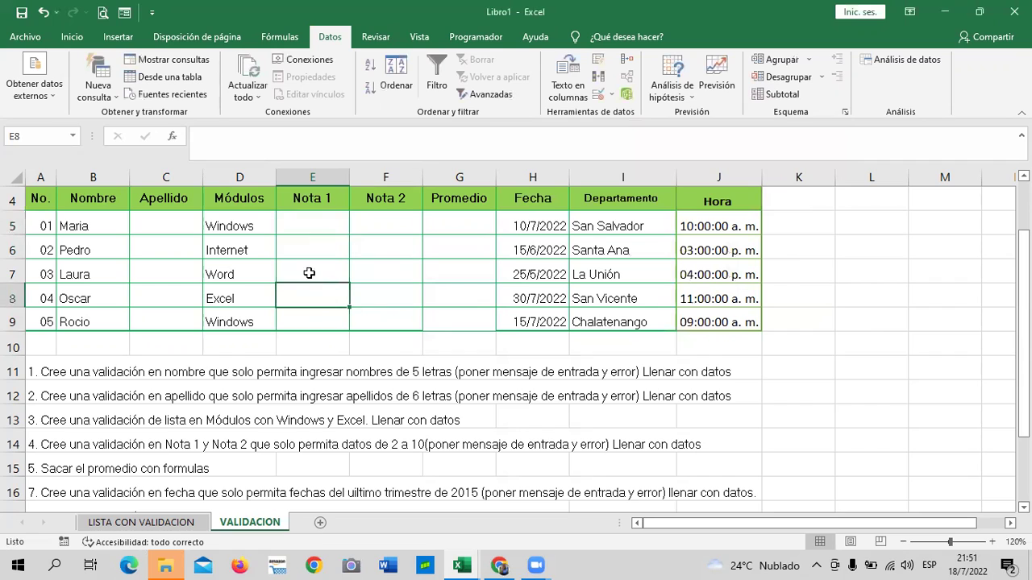
Step: Change the E5:E9 validation condition to greater than or equal to 7
left_click_drag(309, 220, 312, 322)
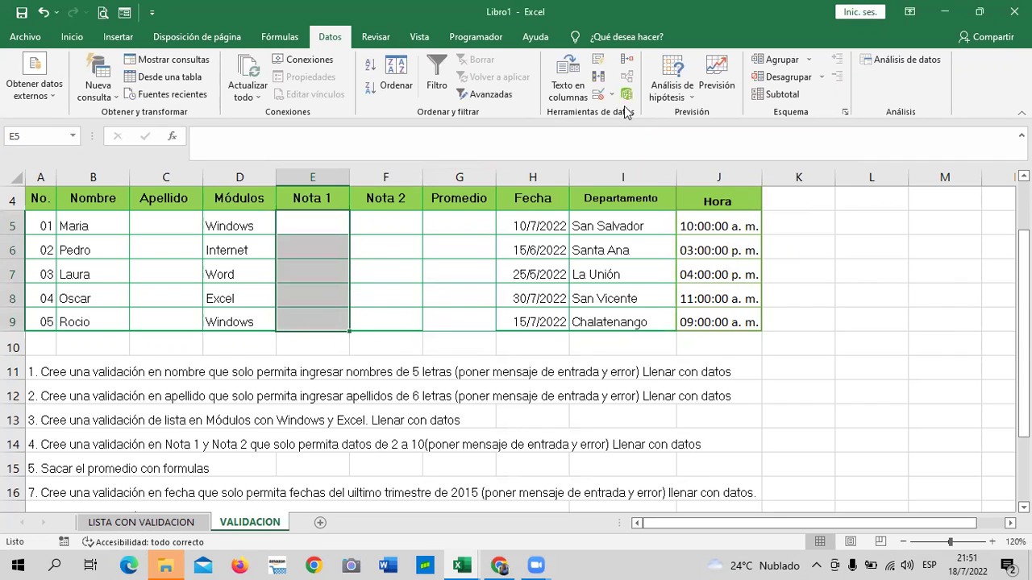
left_click(600, 95)
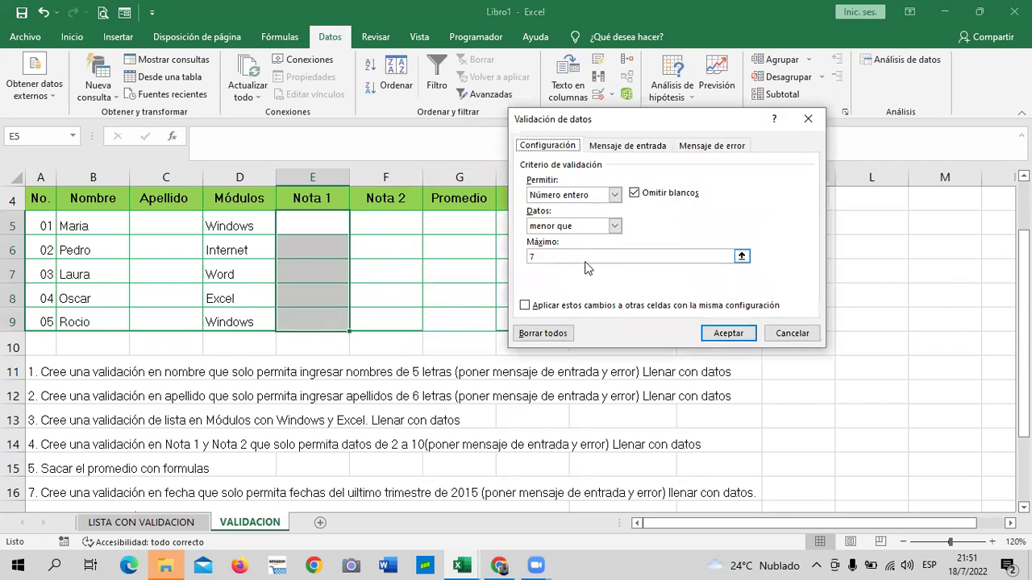
left_click(614, 226)
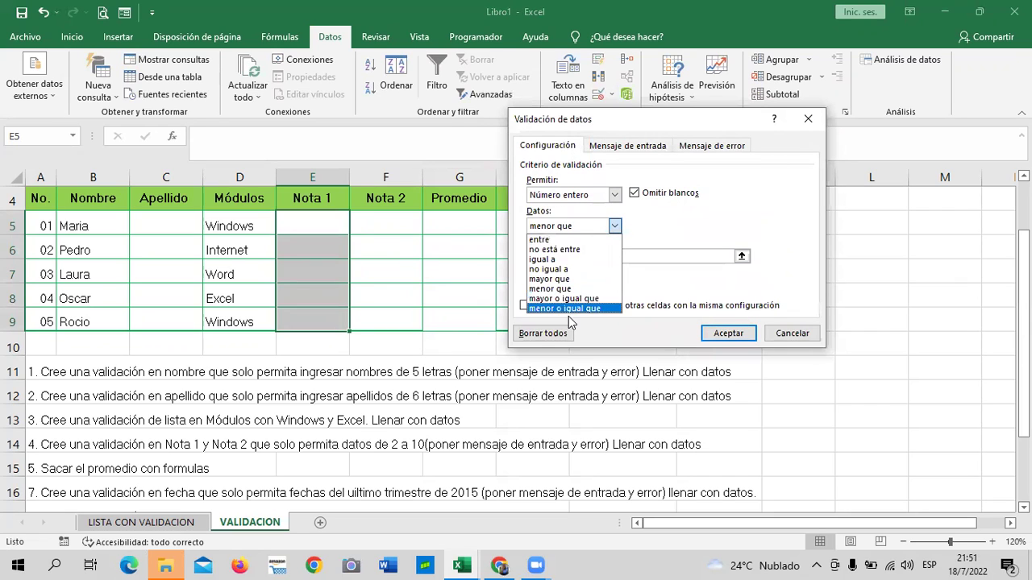
left_click(555, 295)
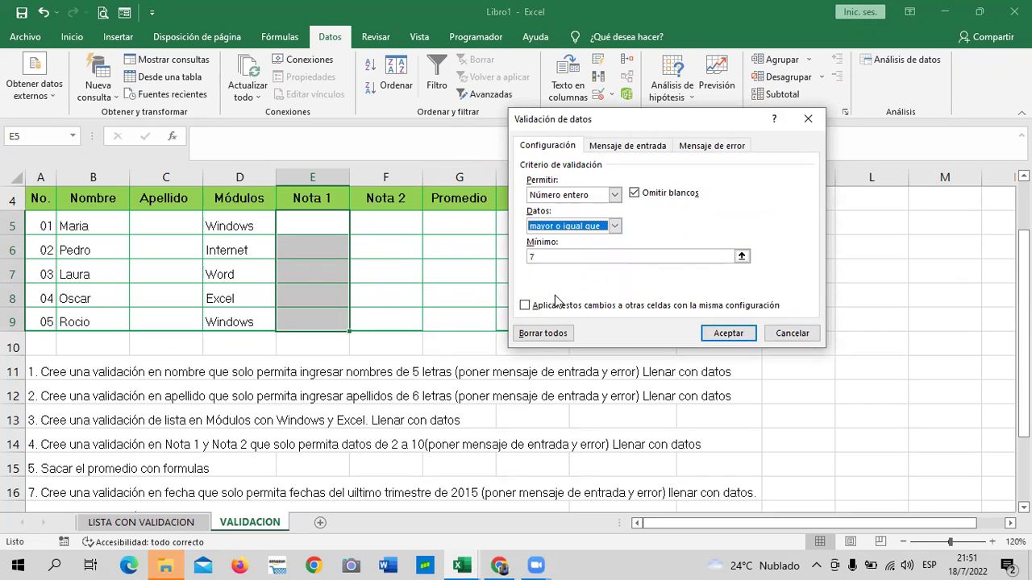
left_click(728, 333)
left_click(532, 396)
Step: Enter Nota 1 grades 7, 8, 9, 10 in E5:E8 and try 6 in E9
left_click(532, 444)
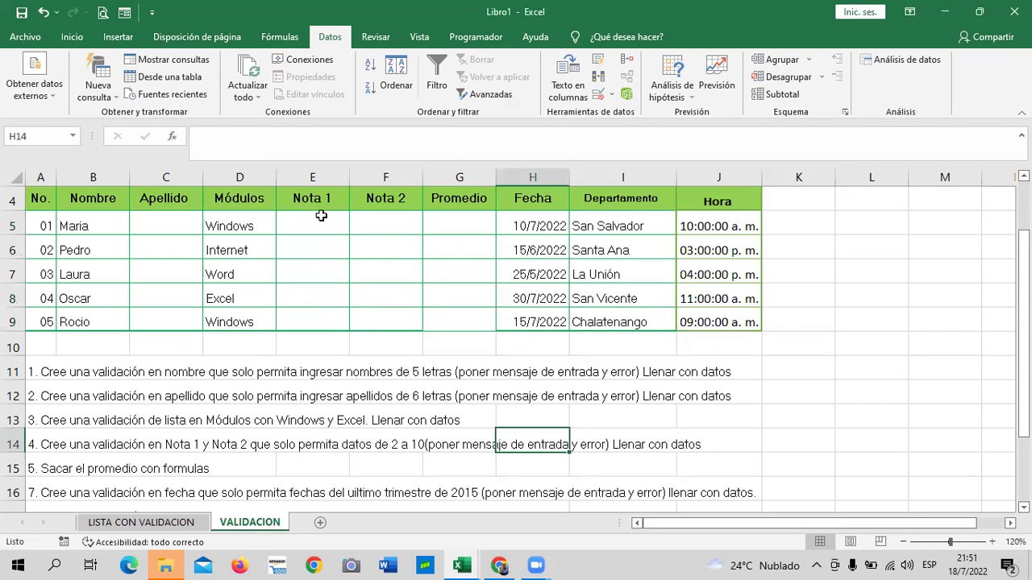
left_click(321, 213)
type("7")
key("Return")
type("8")
key("Return")
type("9")
key("Return")
type("10")
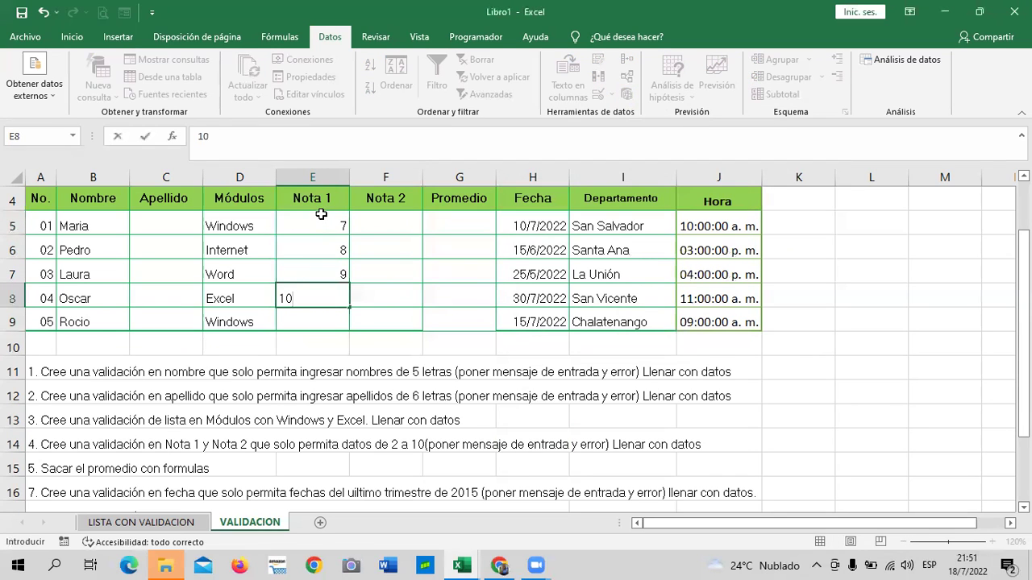
key("Return")
type("6")
key("Return")
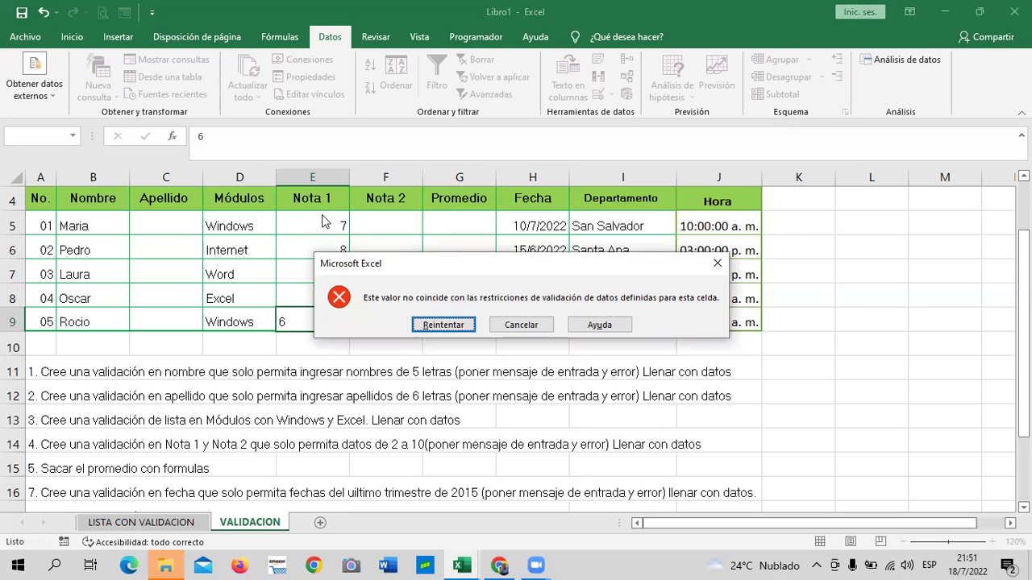
Step: Discard the rejected 6 and enter 8 in E9 instead
left_click(513, 323)
left_click(392, 325)
left_click(311, 321)
type("8")
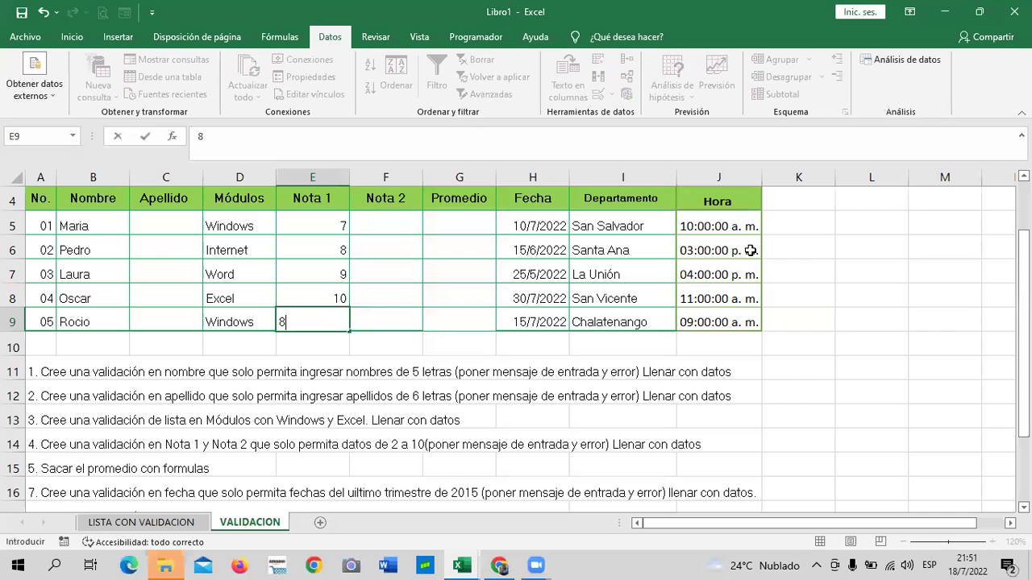
key("Return")
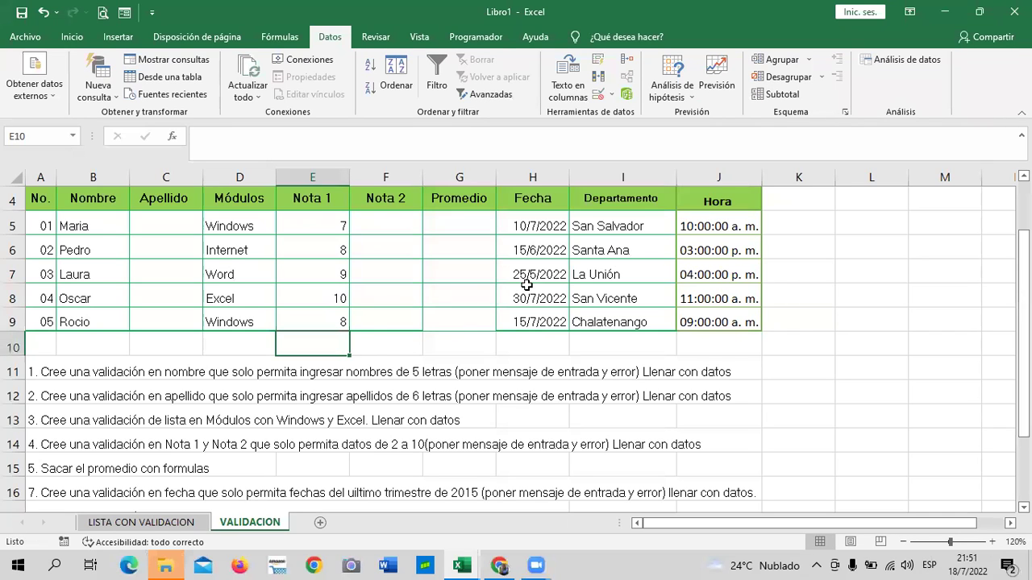
left_click(452, 415)
Step: Restrict Nota 2 cells F5:F9 to whole numbers greater than or equal to 7
left_click_drag(412, 217, 408, 322)
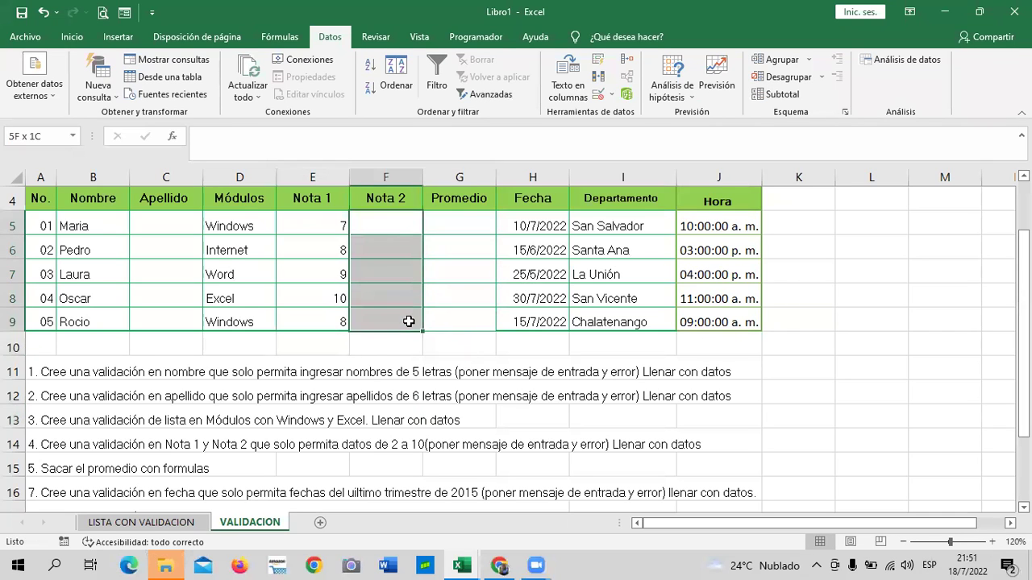
left_click(600, 95)
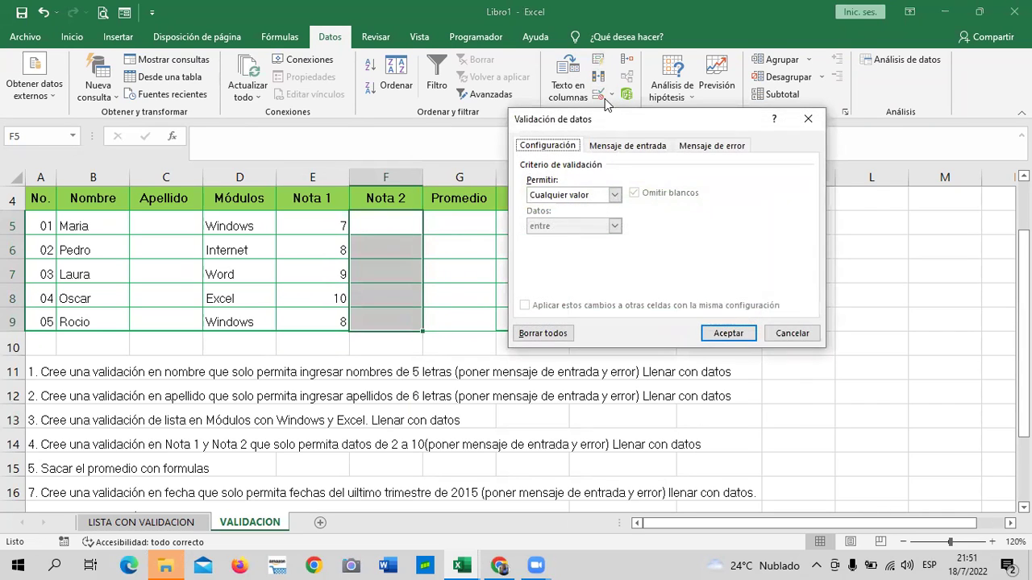
left_click(615, 195)
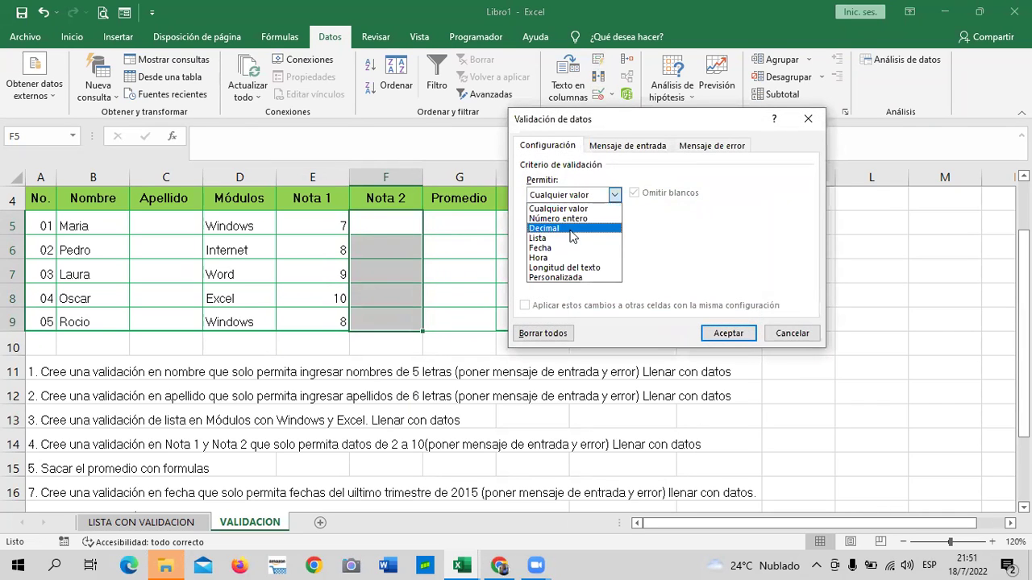
left_click(579, 218)
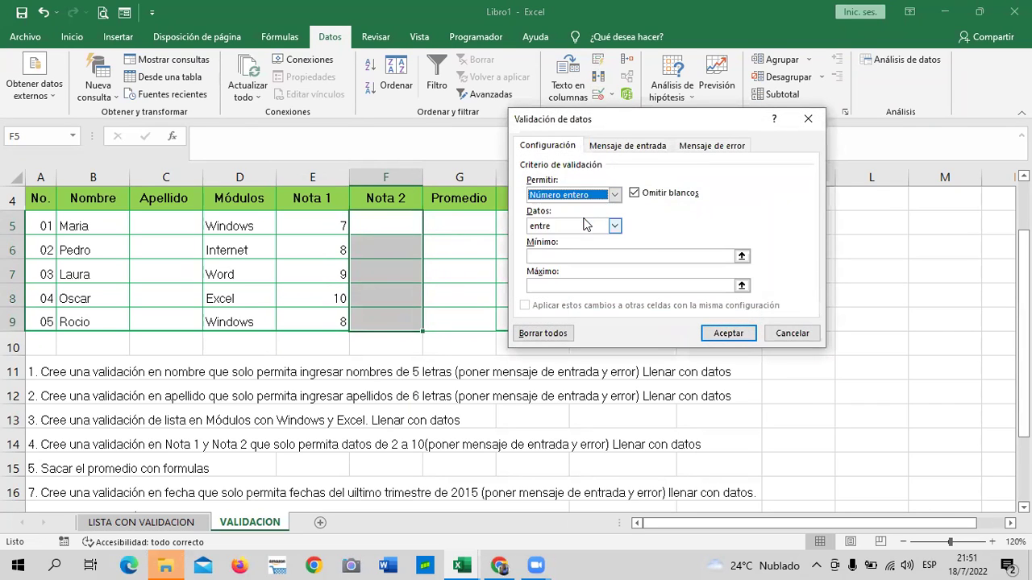
left_click(612, 228)
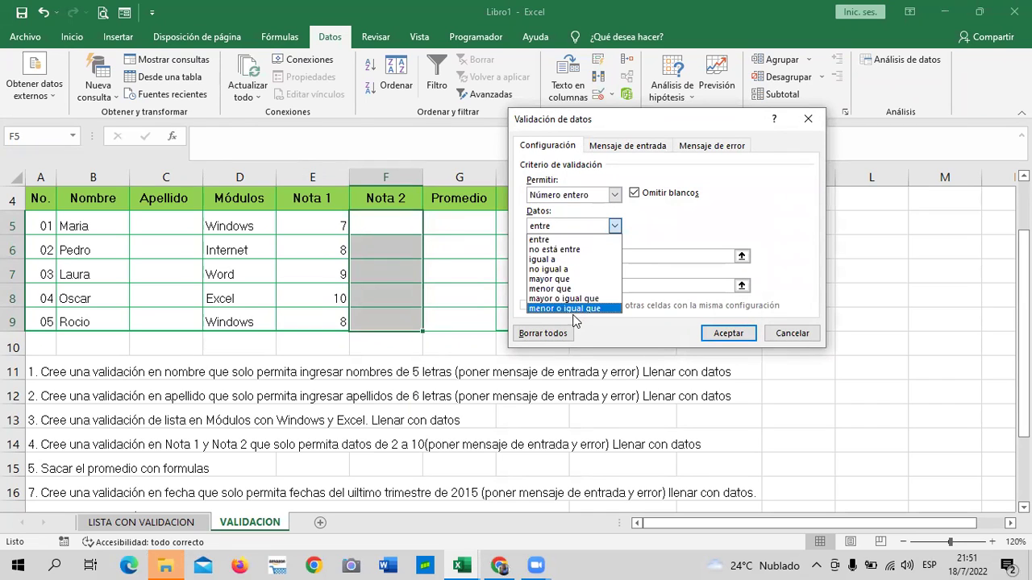
left_click(556, 299)
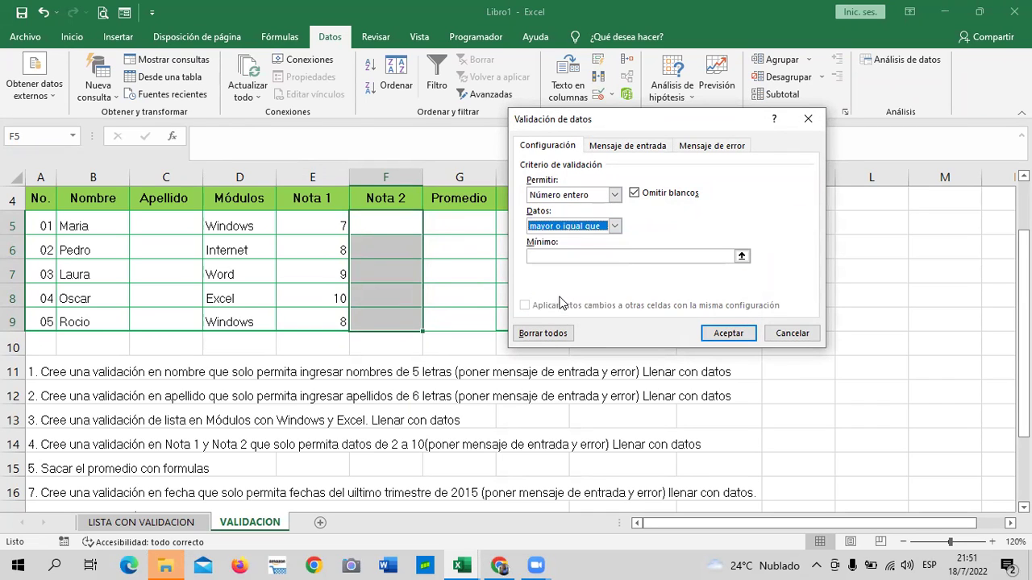
left_click(588, 257)
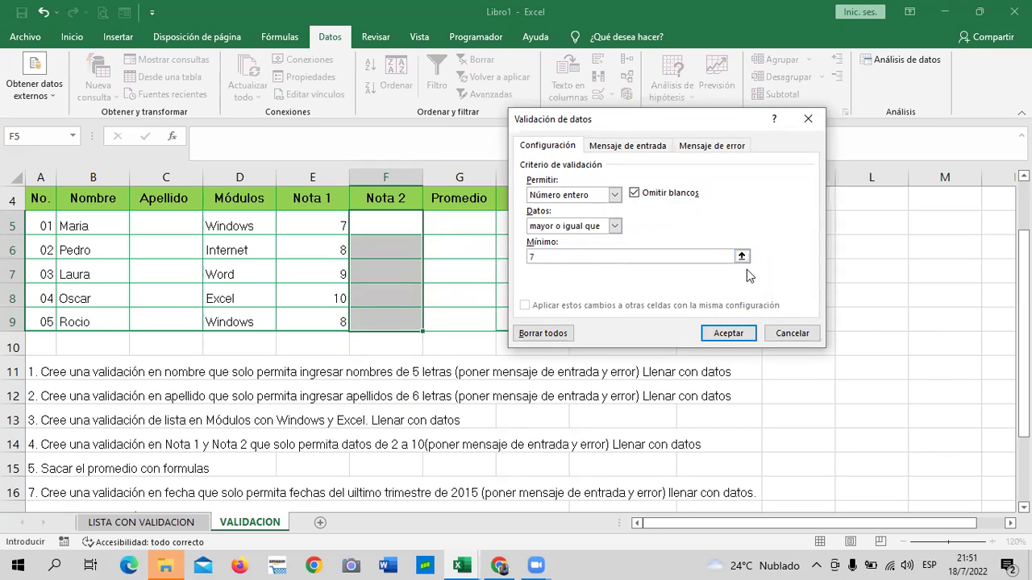
left_click(728, 333)
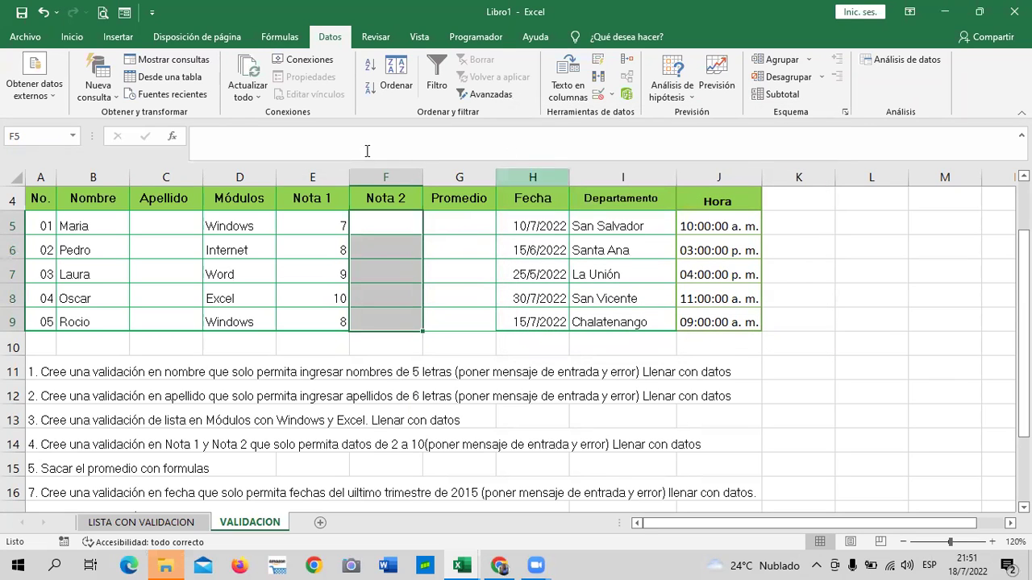
Step: Enter 8 and 9 in F5:F6, cancel the rejected 6 in F7, and reselect F5:F9
type("8")
key("Return")
type("9")
key("Return")
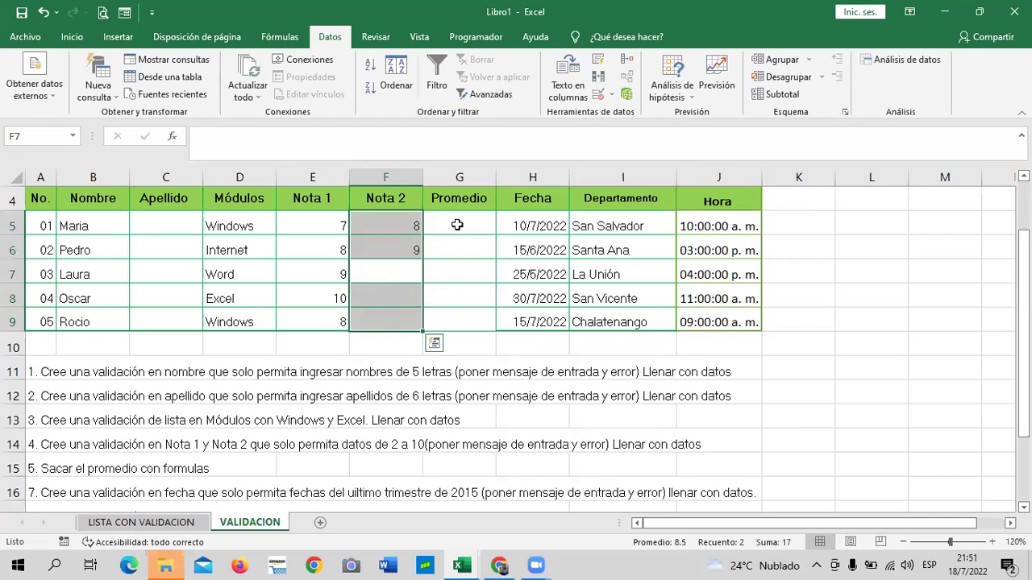
type("6")
key("Return")
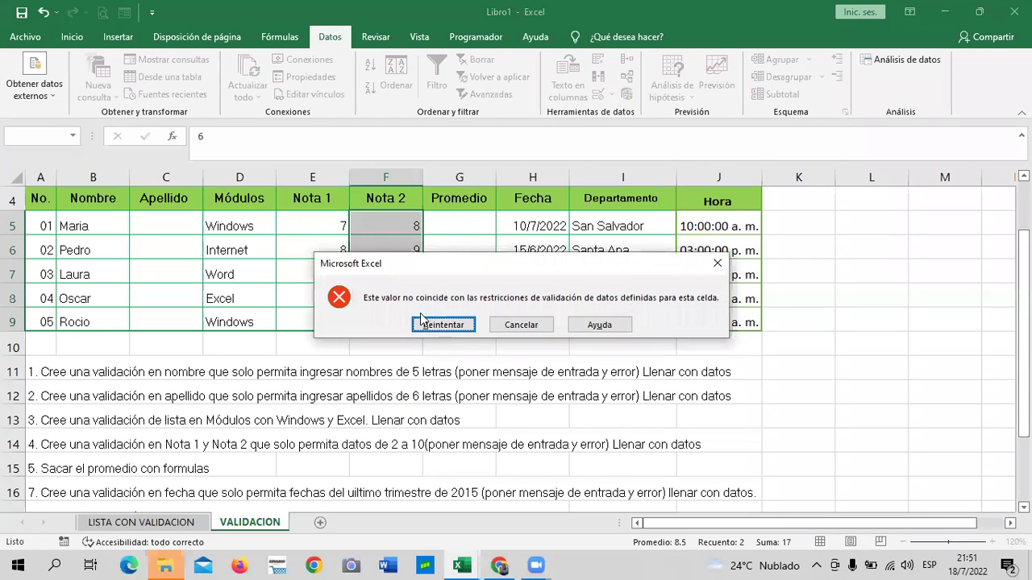
left_click(513, 329)
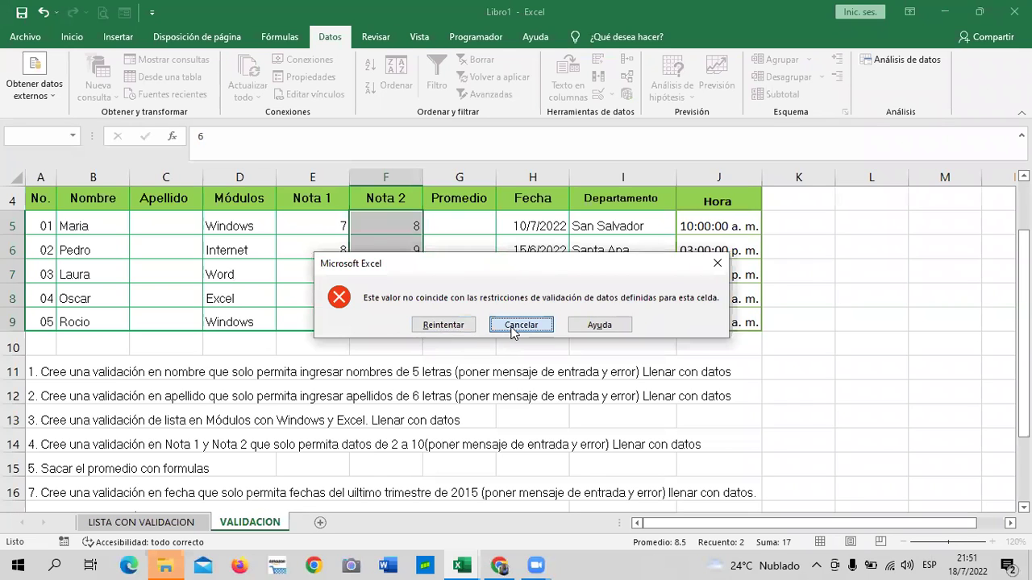
left_click_drag(396, 222, 407, 323)
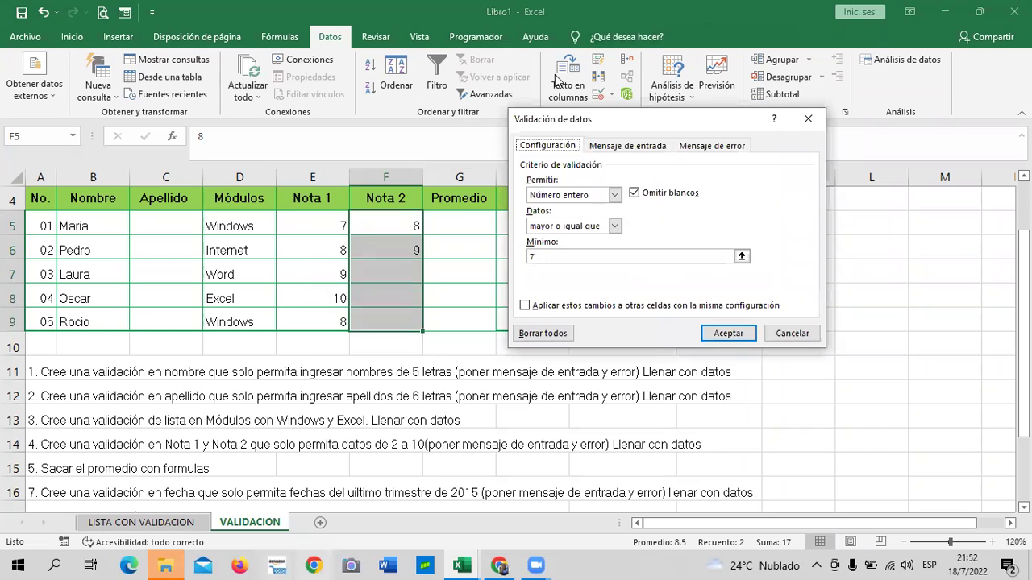
Step: Change the Nota 2 validation error alert style to Información
left_click(723, 150)
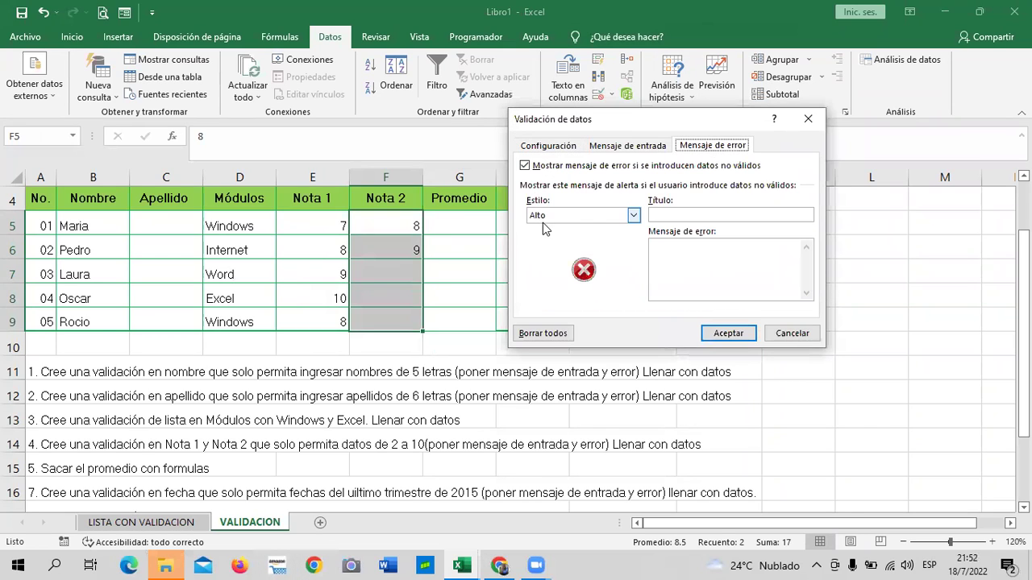
left_click(632, 216)
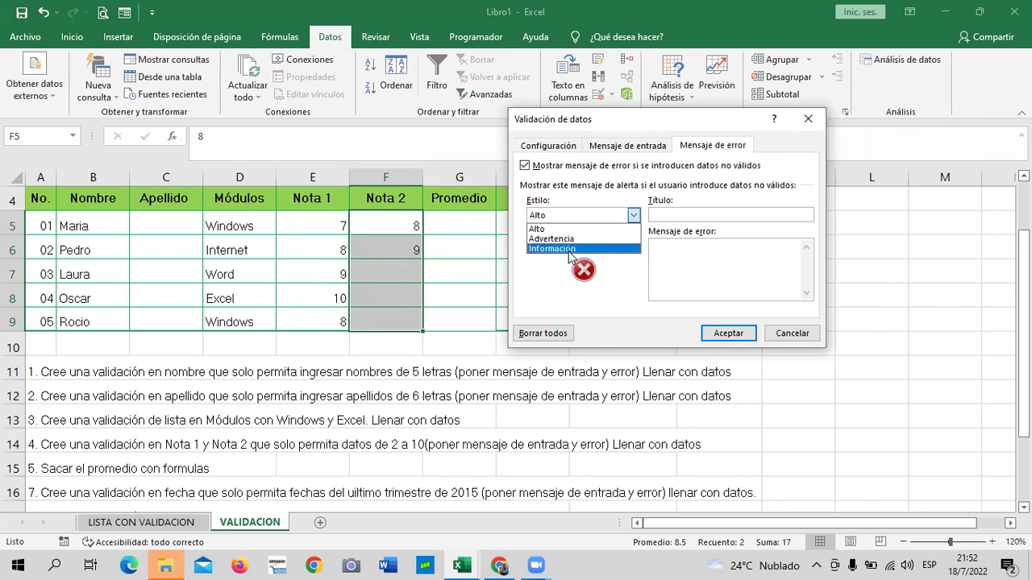
left_click(567, 248)
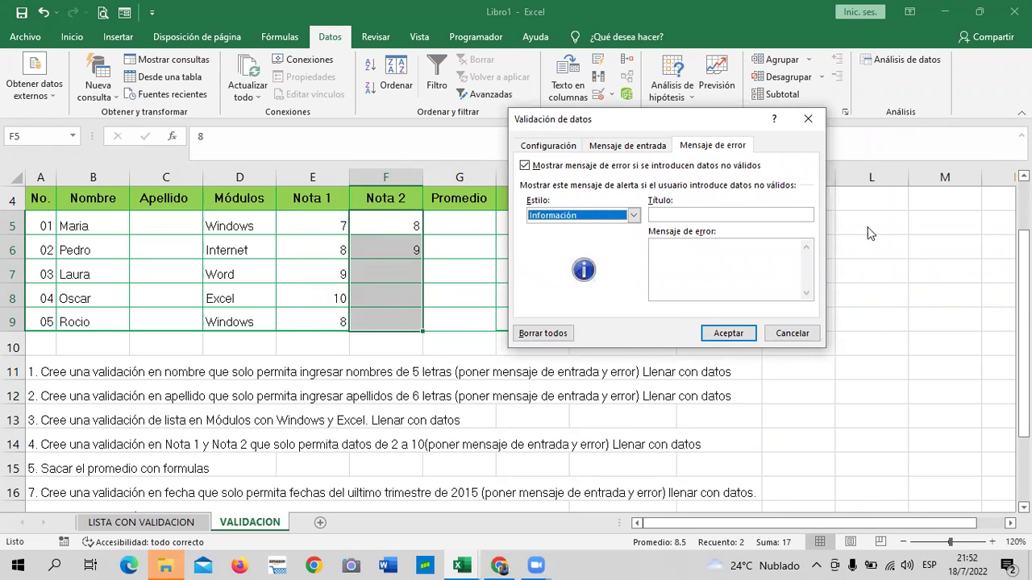
left_click(728, 333)
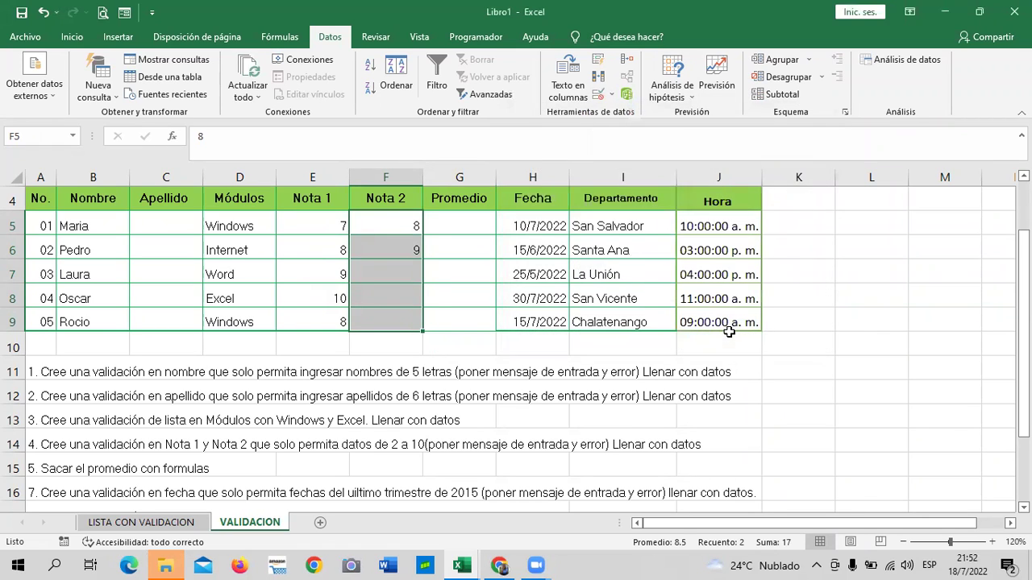
left_click(640, 417)
Step: Enter 6, 6 and 5 in F7:F9, accepting each informational warning, then select F5:F9
left_click(386, 267)
type("6")
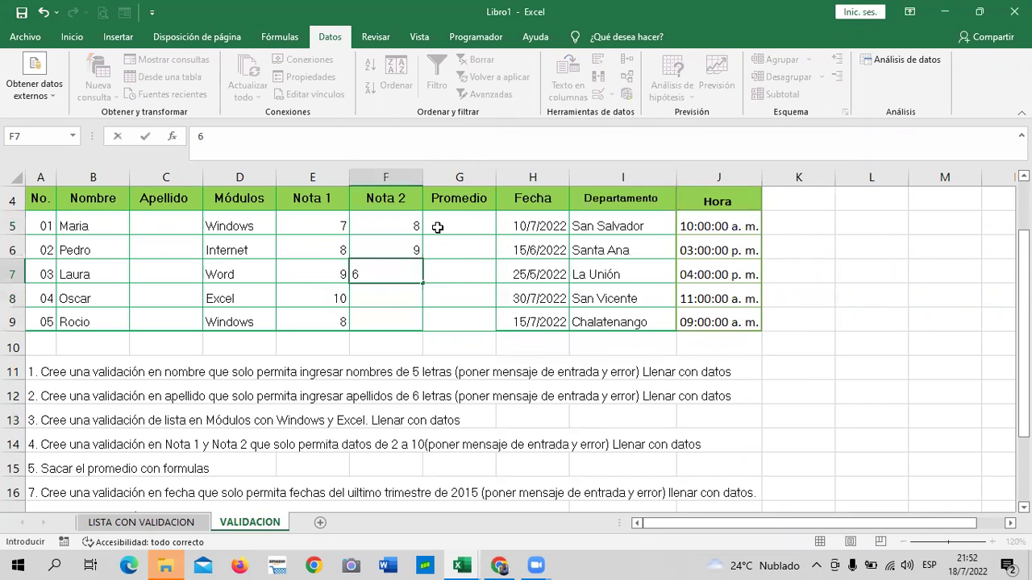
left_click(437, 228)
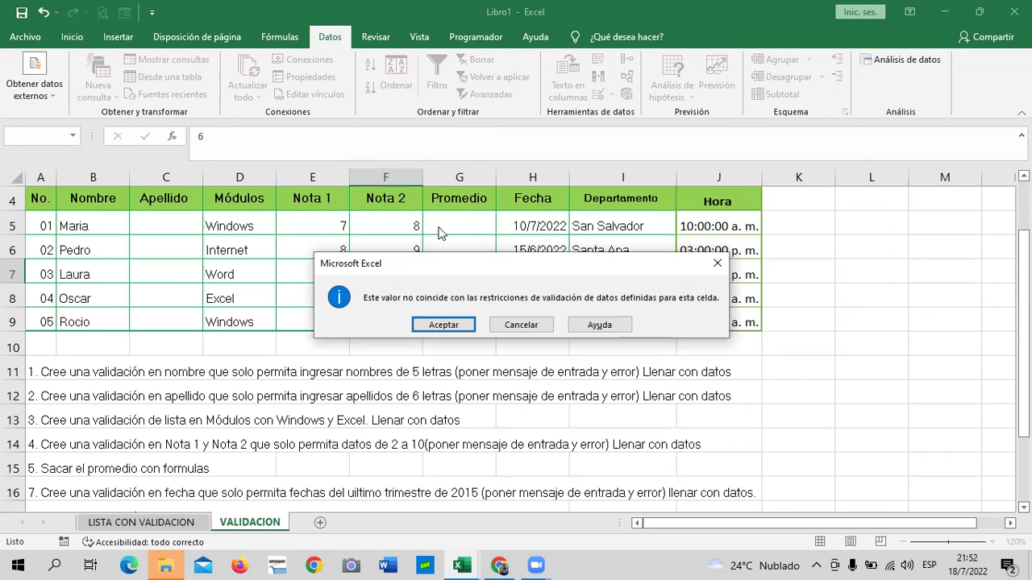
left_click(443, 325)
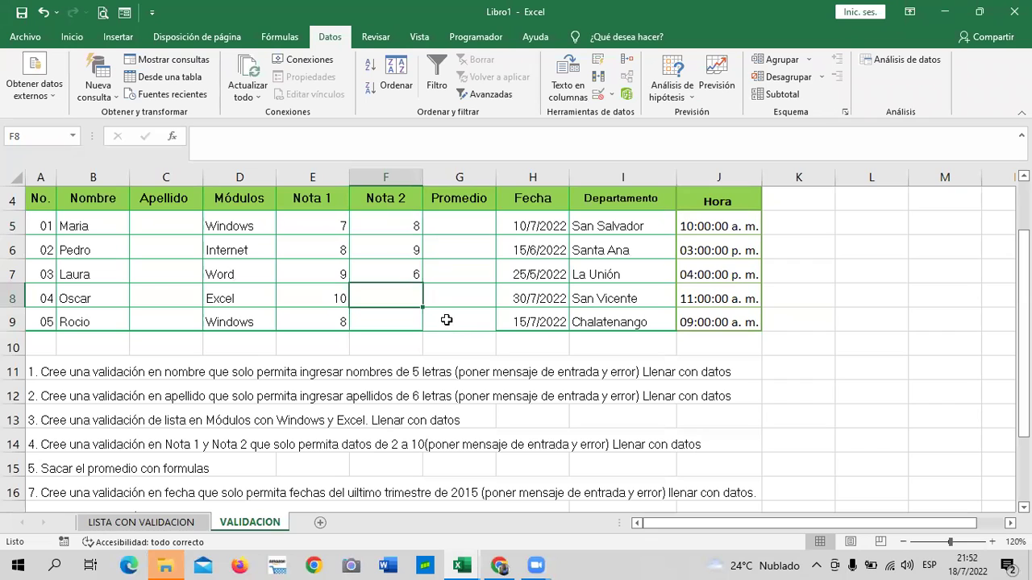
type("6")
key("Return")
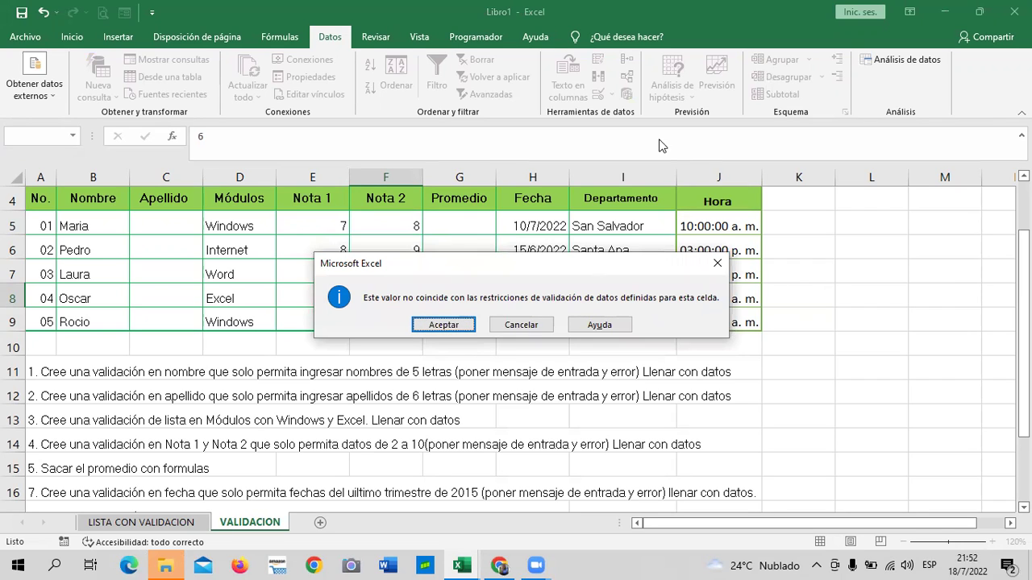
left_click(441, 324)
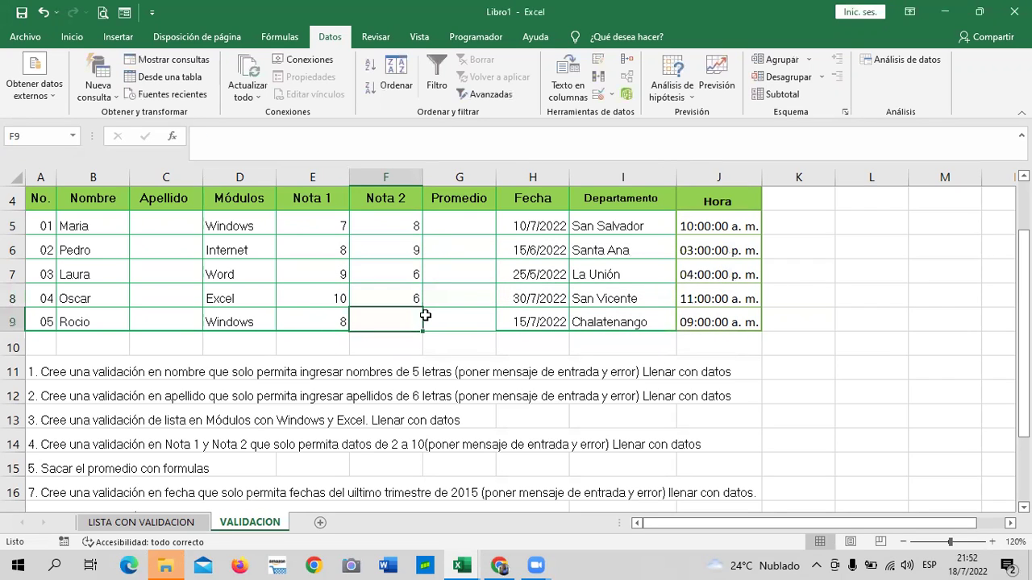
type("5")
key("Return")
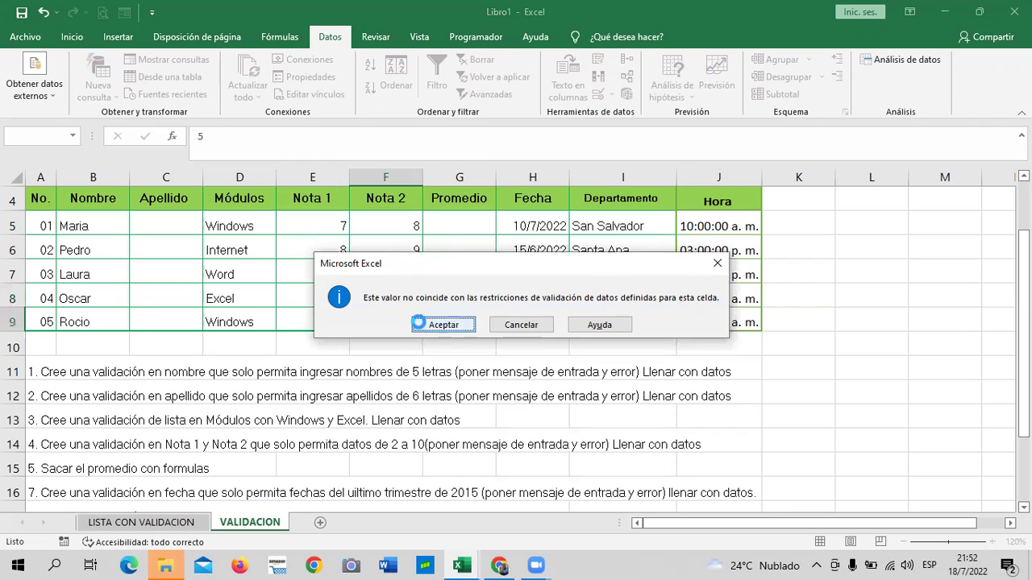
key("Return")
left_click_drag(450, 361, 448, 351)
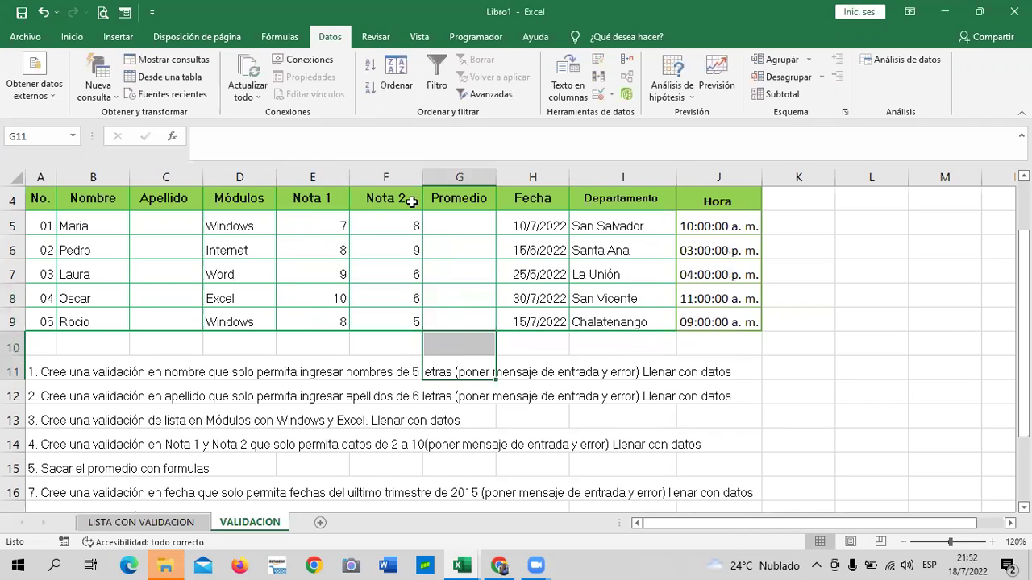
left_click_drag(385, 225, 385, 322)
Step: Circle the invalid Nota 2 values 6, 6 and 5, then clear the circles again
left_click(612, 95)
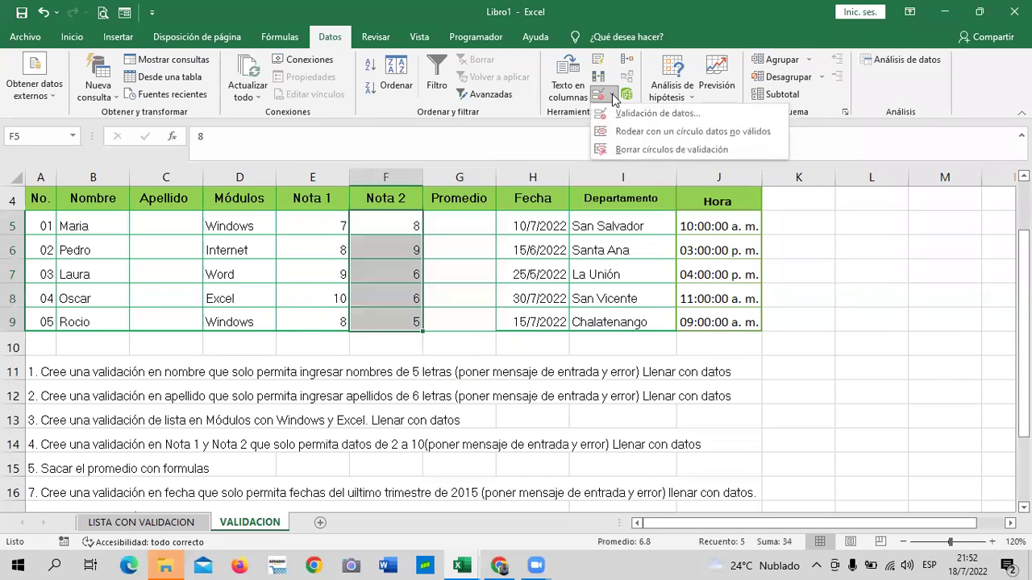
left_click(670, 131)
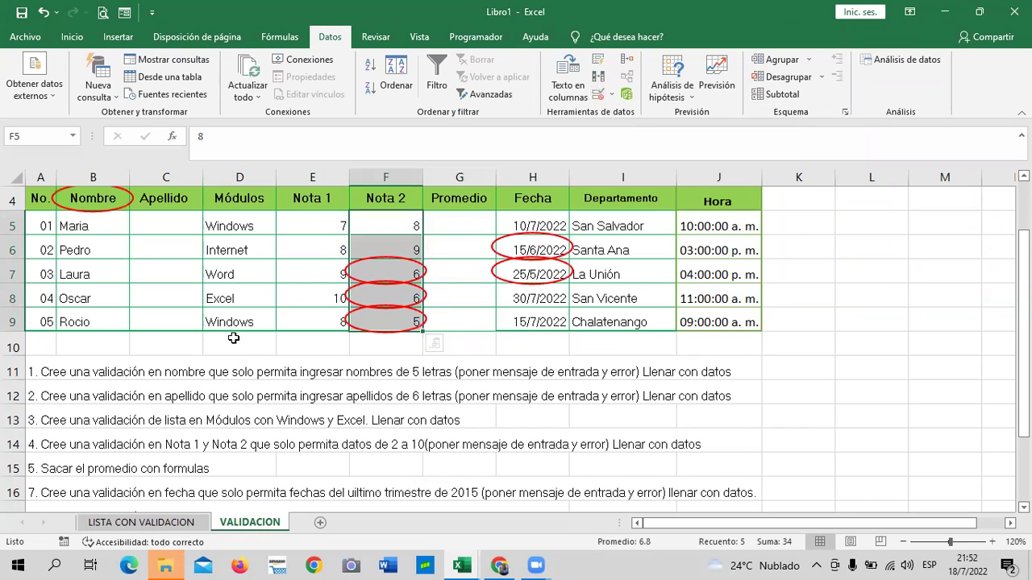
left_click(611, 96)
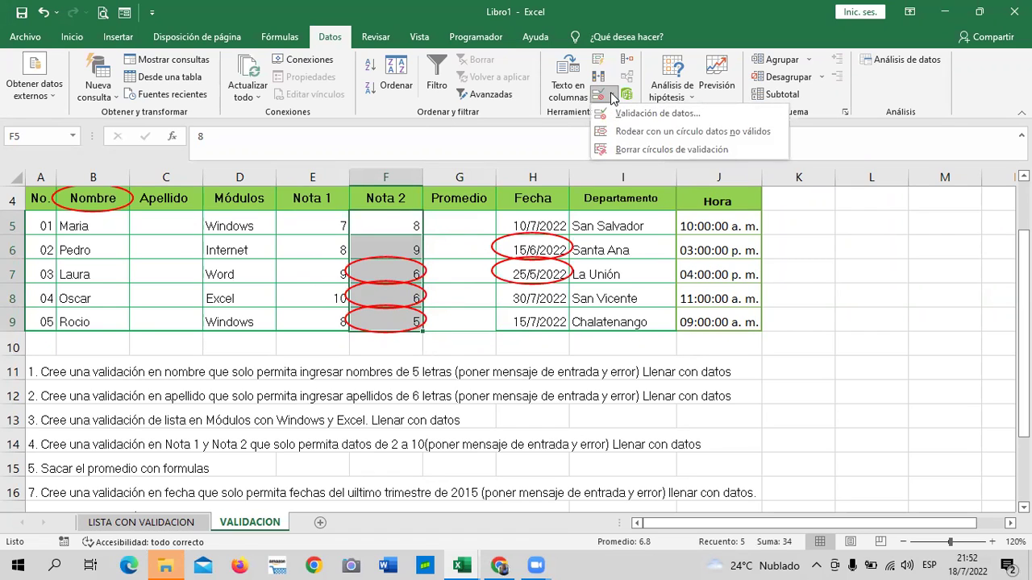
left_click(646, 150)
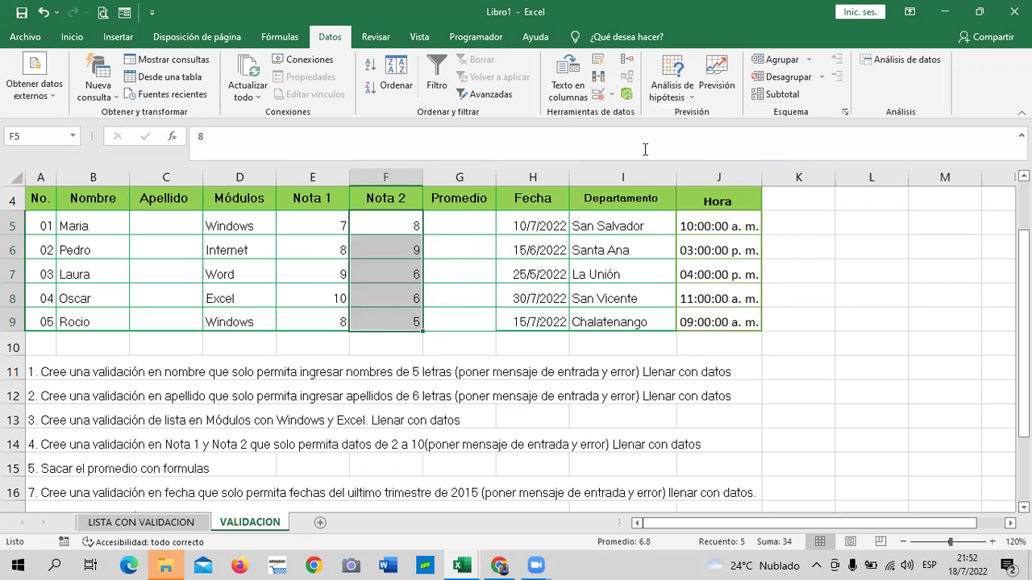
left_click(844, 343)
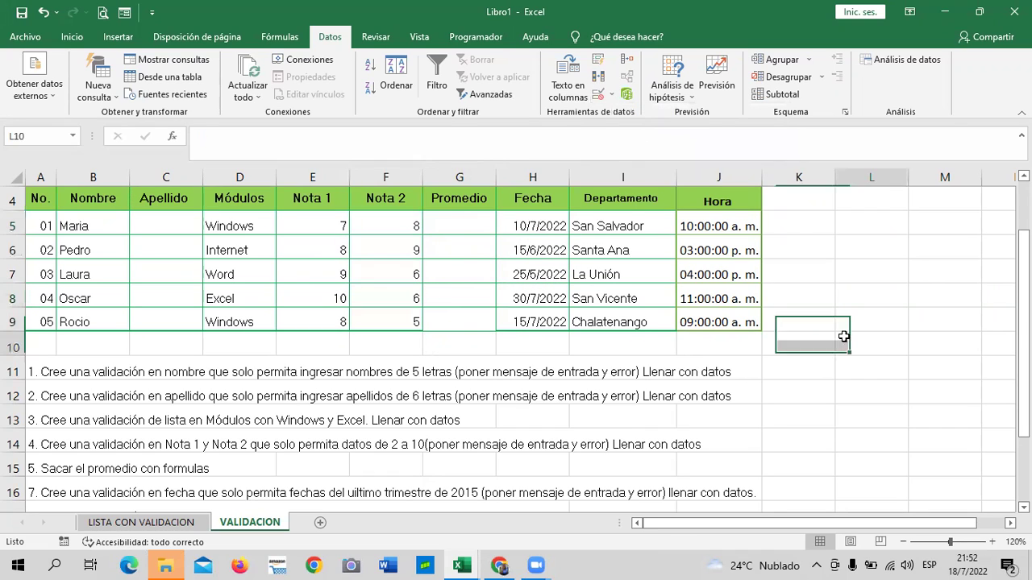
Step: Enter =PROMEDIO(E5:F5) in G5 and fill it down to G9
left_click(439, 227)
type("=")
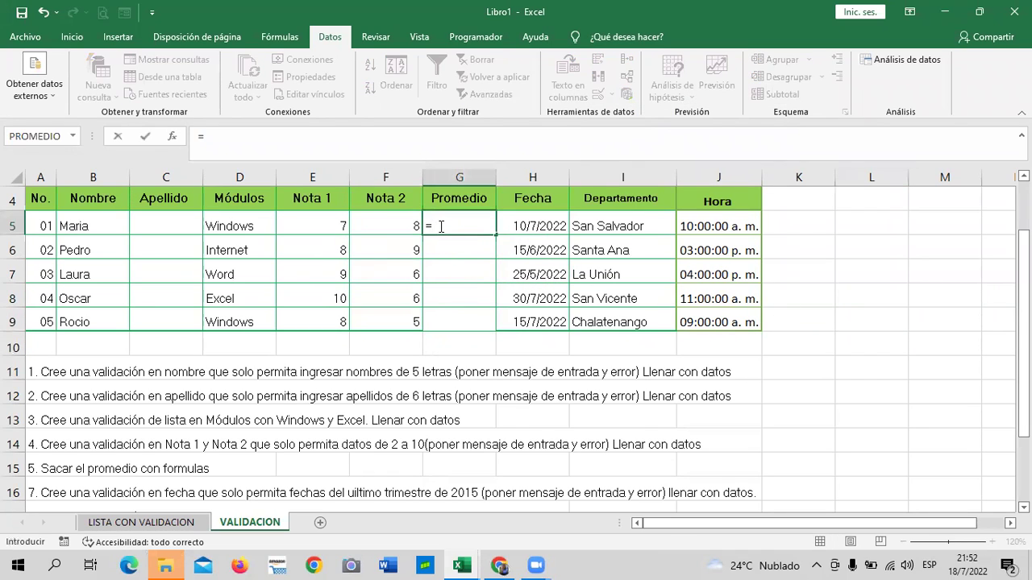
type("prome")
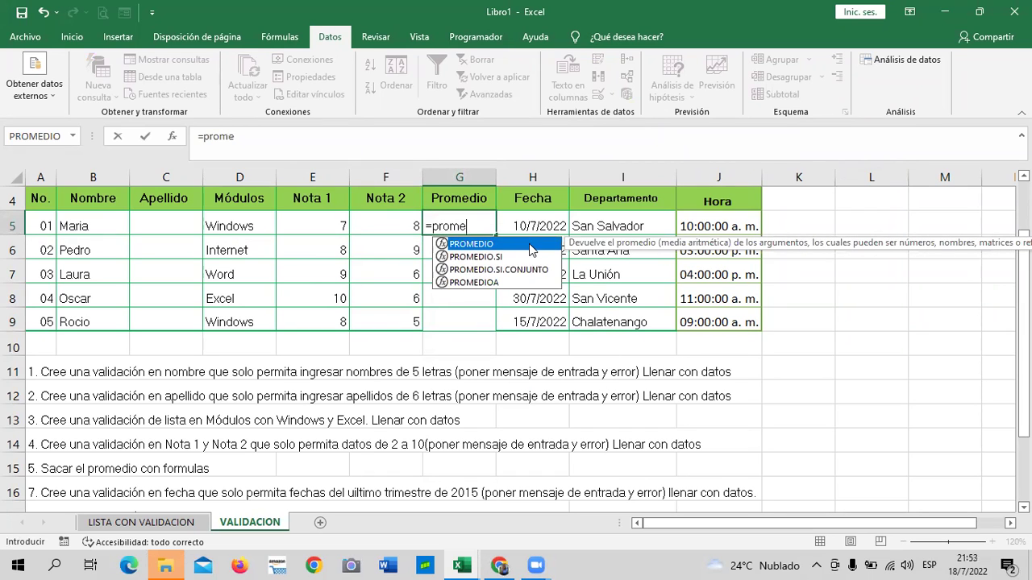
double_click(530, 245)
left_click_drag(332, 226, 392, 225)
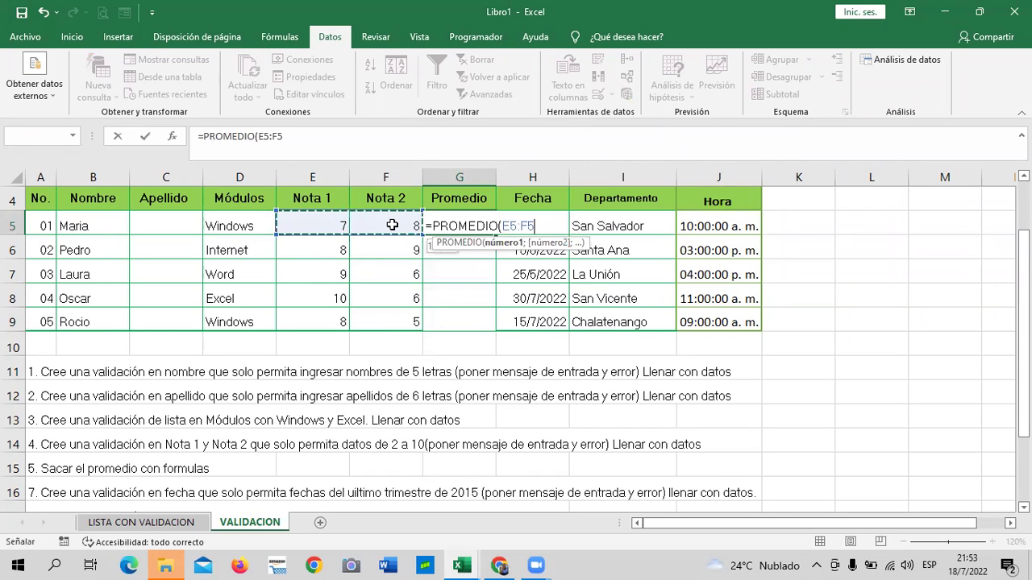
type(")")
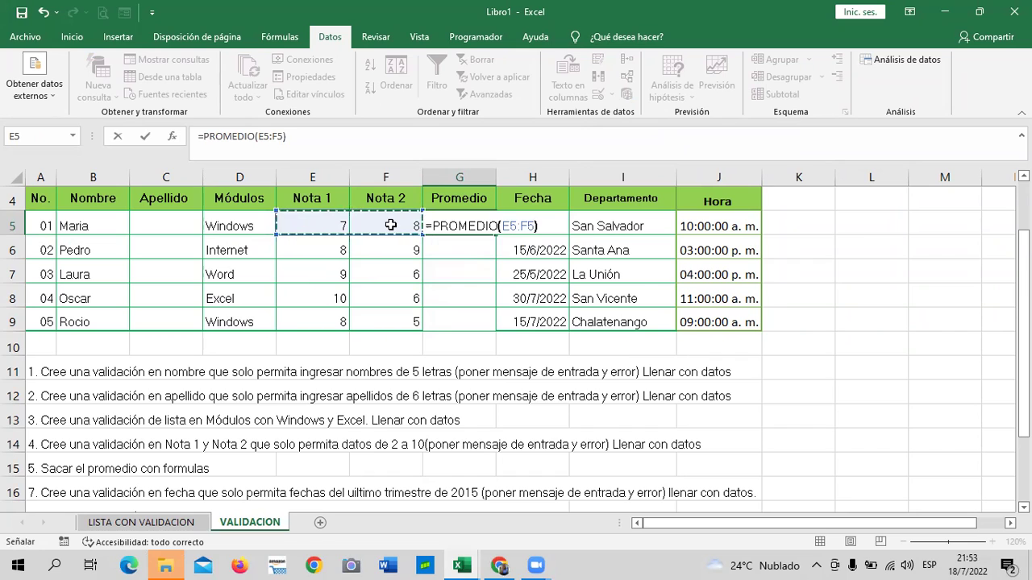
key("Return")
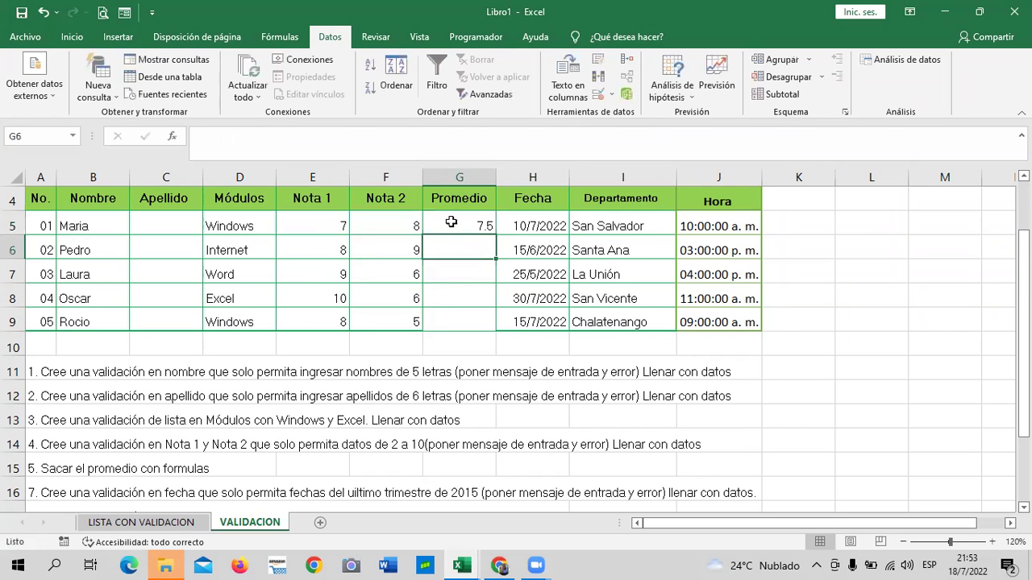
left_click(451, 222)
left_click_drag(495, 235, 497, 324)
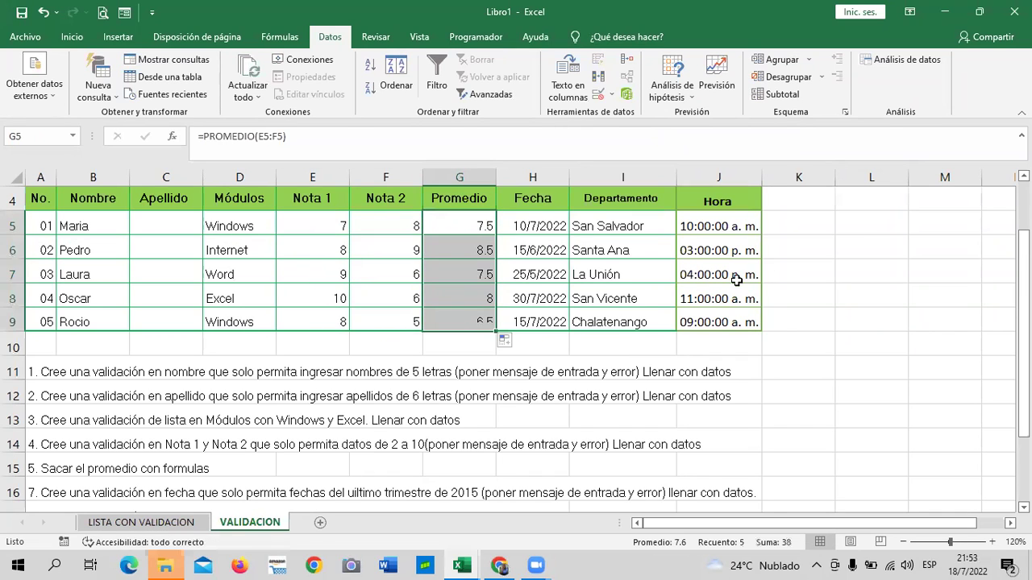
Step: Format the Promedio results G5:G9 to show one decimal place
left_click(818, 291)
left_click_drag(464, 219, 474, 317)
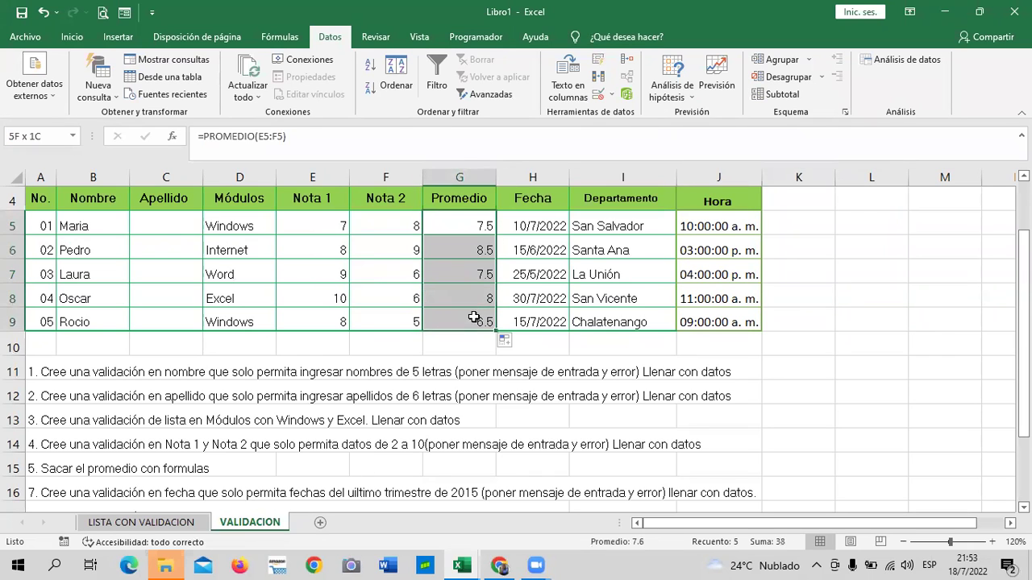
left_click(72, 36)
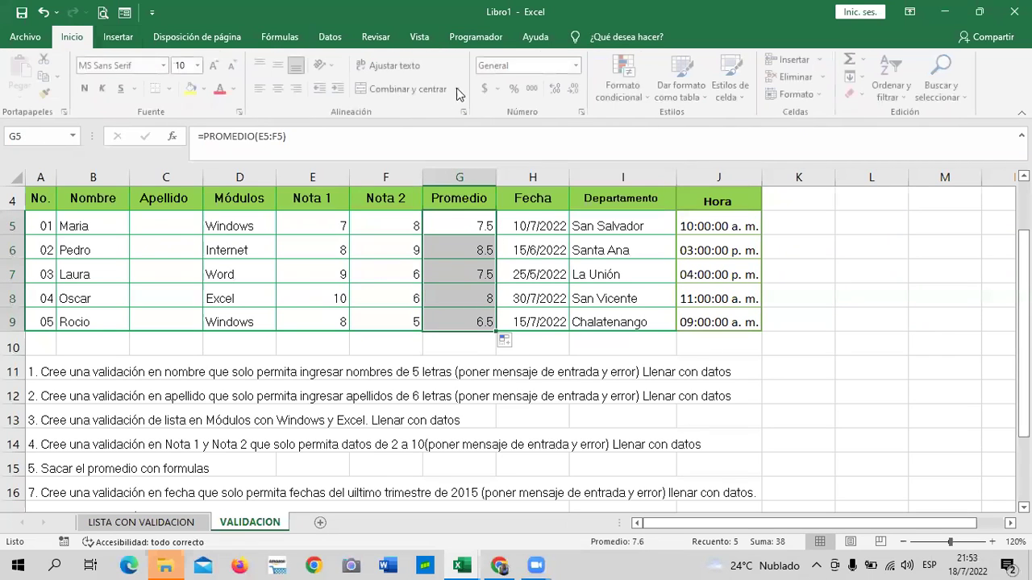
left_click(576, 89)
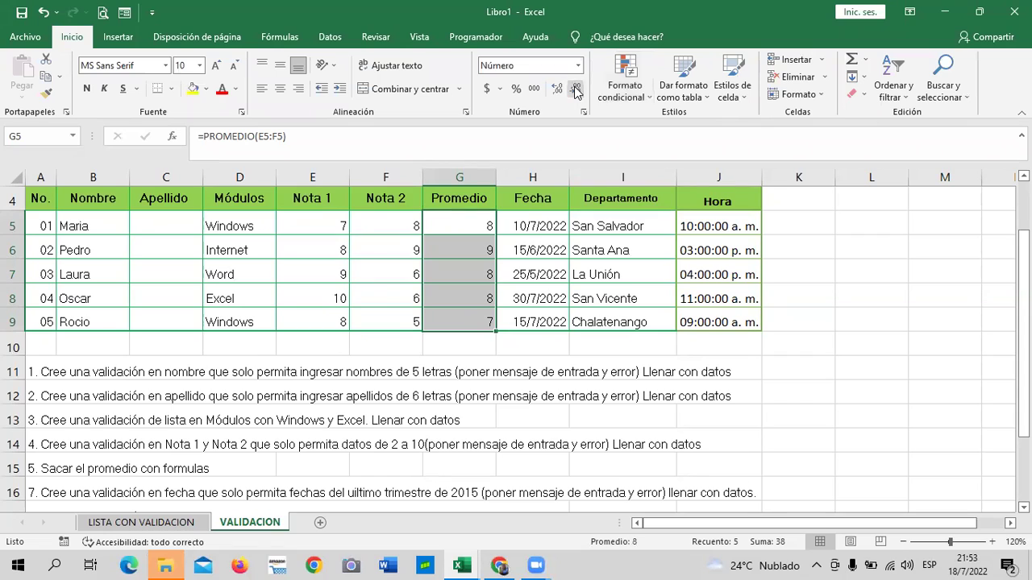
left_click(556, 89)
left_click(846, 318)
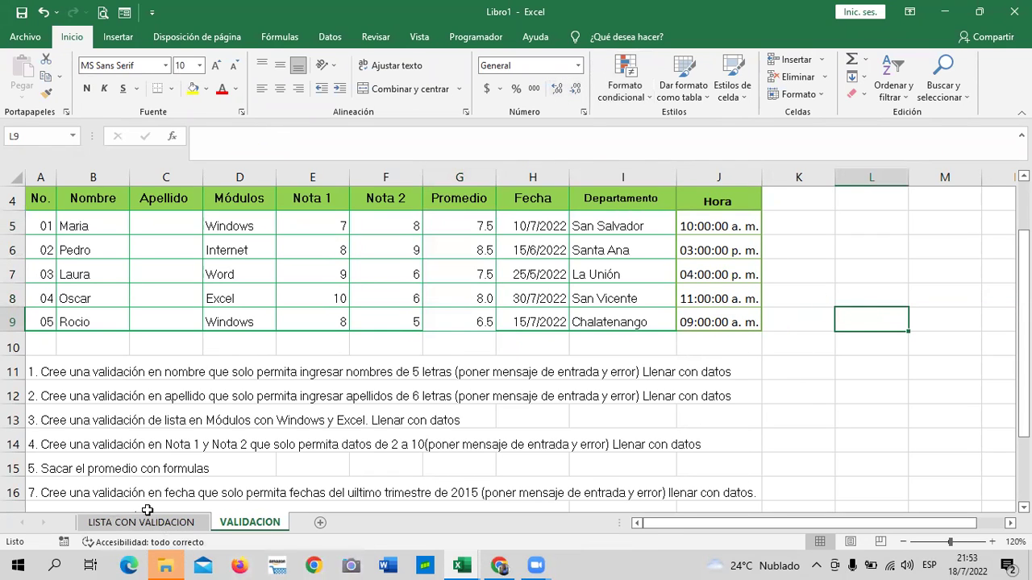
mouse_move(461, 565)
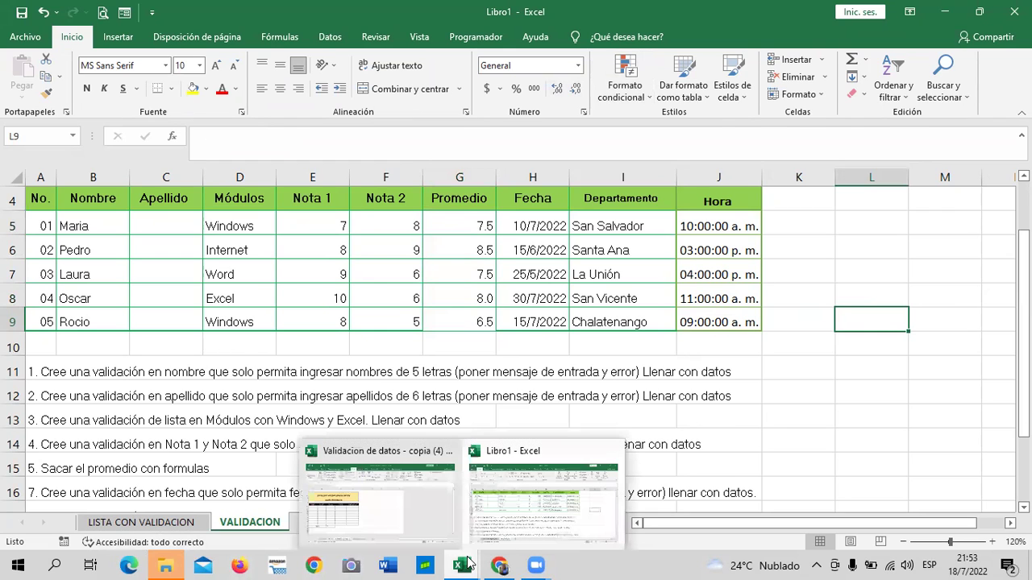
Step: Switch to Validacion de datos - copia (4) and inspect its Nombre, Sueldo, Fecha, Departamento cells
left_click(379, 492)
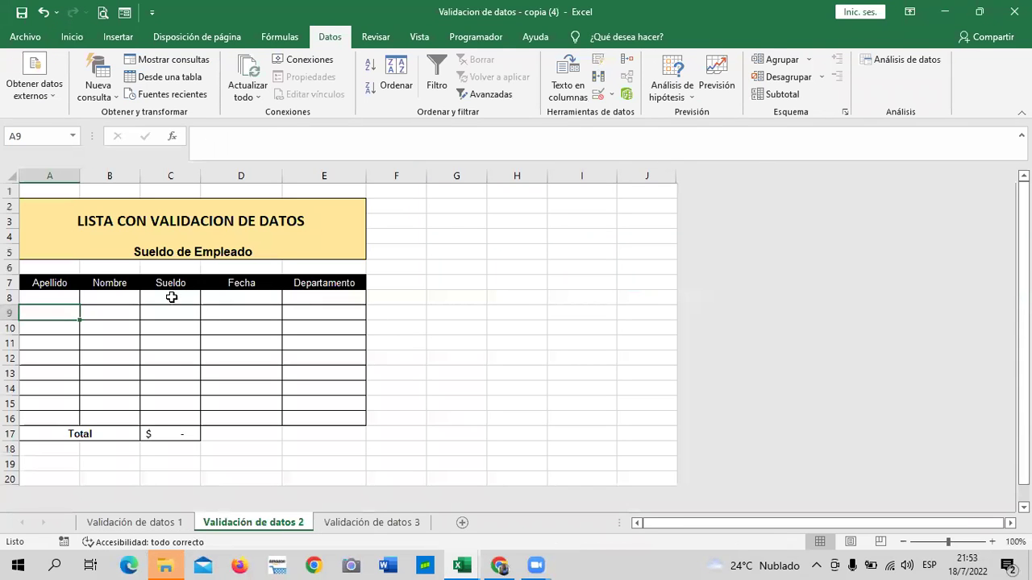
left_click(129, 297)
left_click(171, 297)
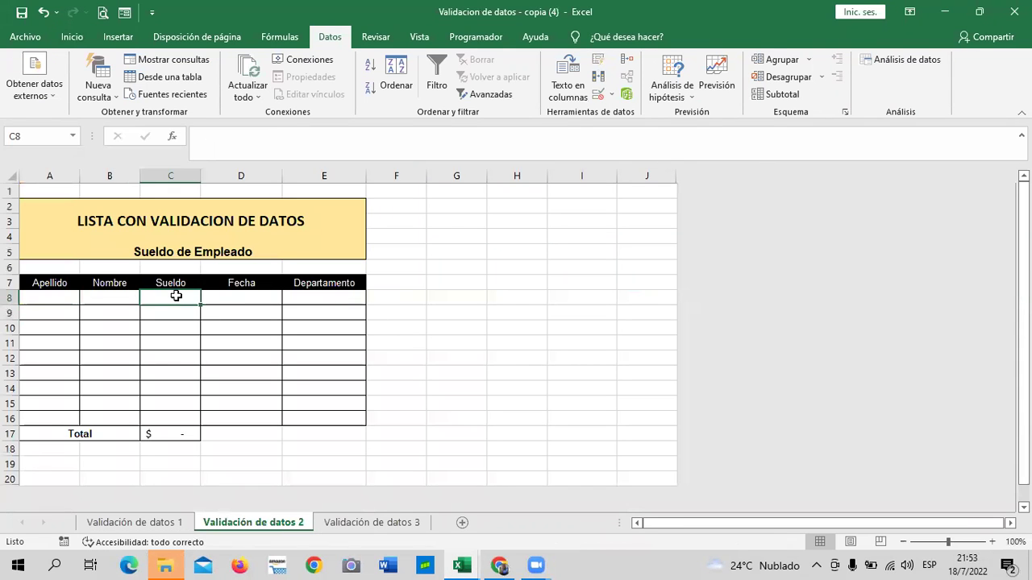
left_click(253, 304)
left_click(340, 300)
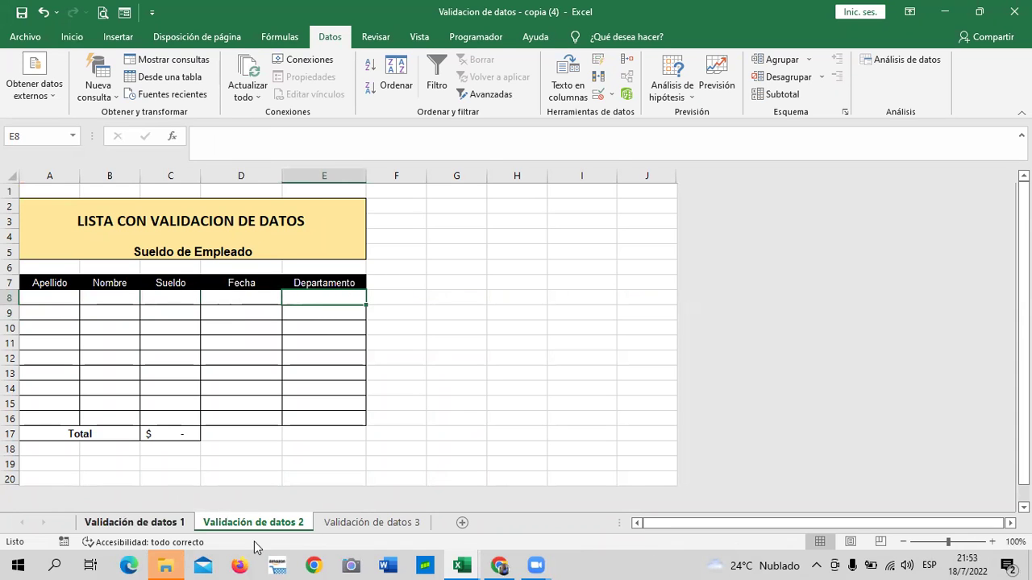
Step: Review the Validación de datos 3 and 1 sheets, including the weekday cell F9
left_click(369, 524)
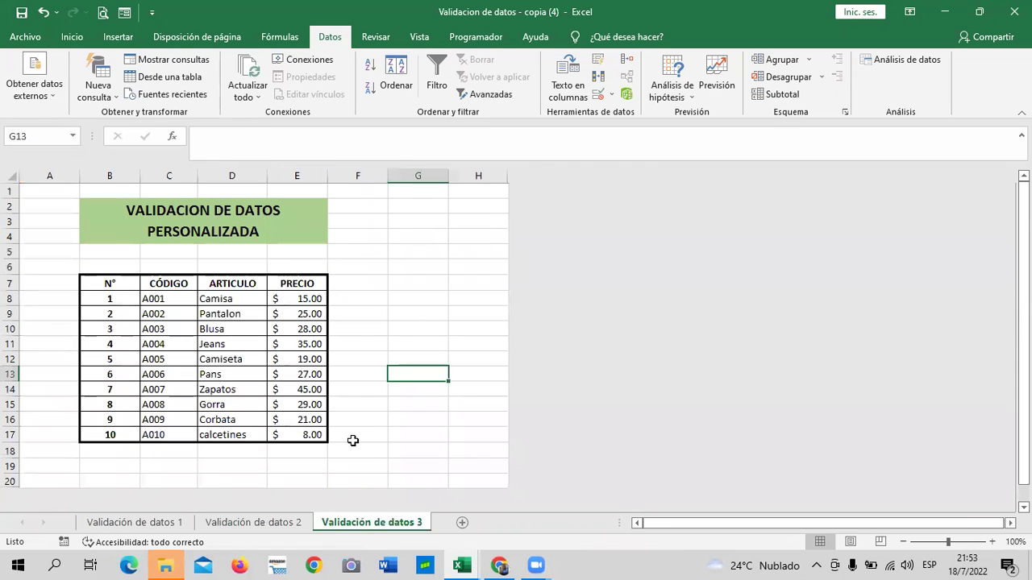
left_click(129, 522)
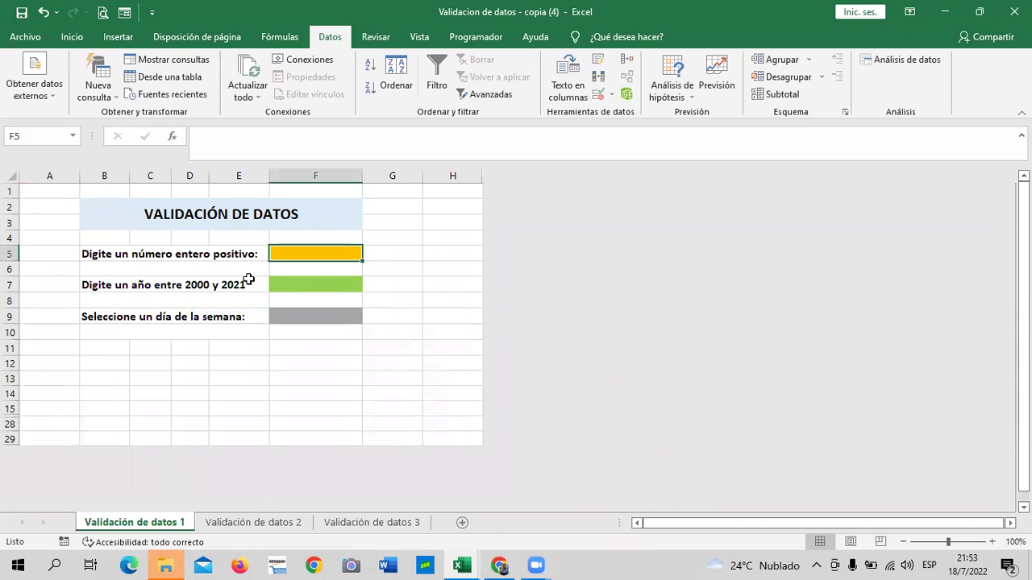
left_click(302, 315)
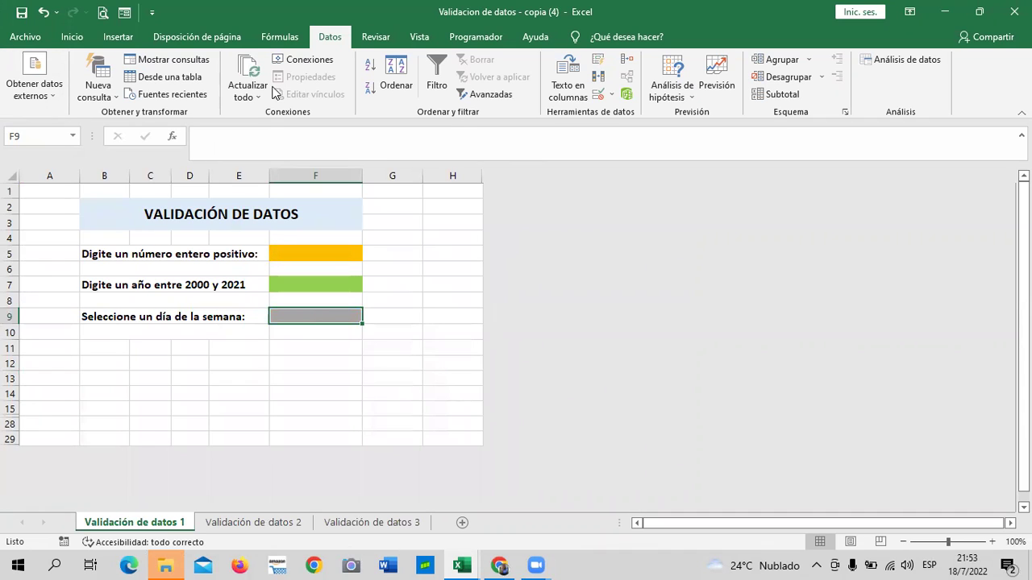
left_click(379, 255)
mouse_move(499, 565)
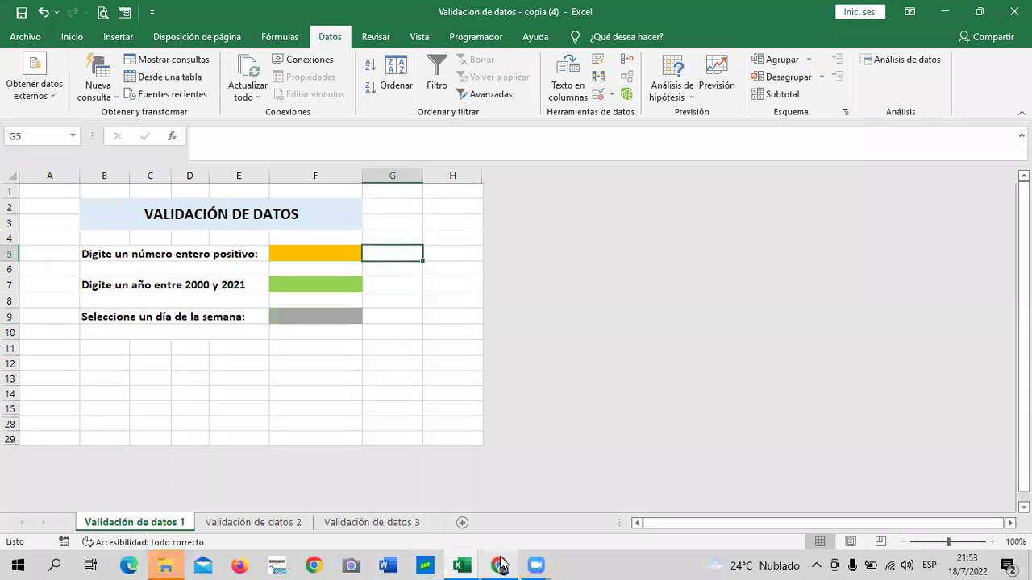
Step: Check the 3.1 Validación de datos lesson header, then return to the Libro1 workbook
left_click(552, 518)
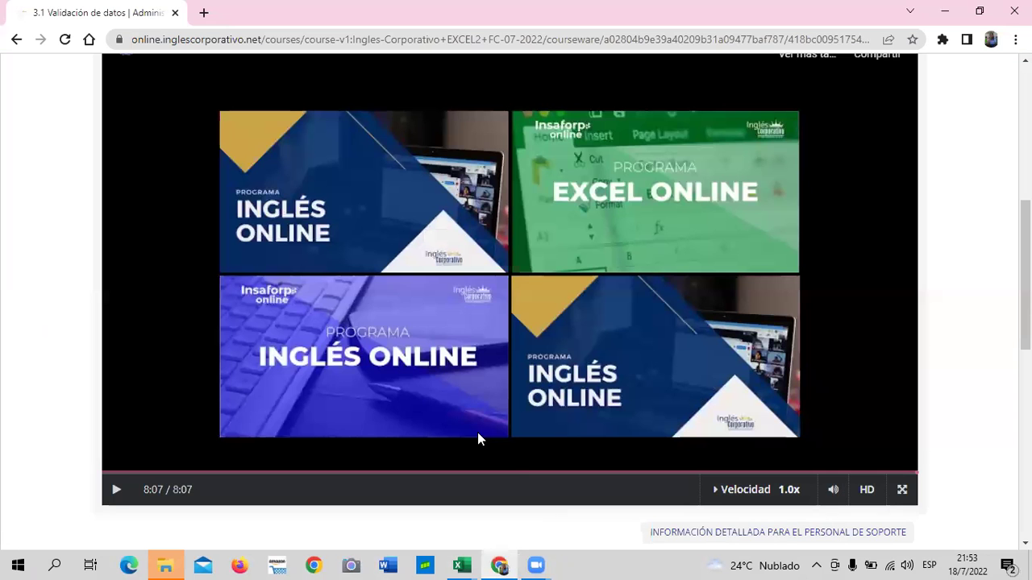
scroll(434, 334, "up", 3)
scroll(431, 338, "up", 1)
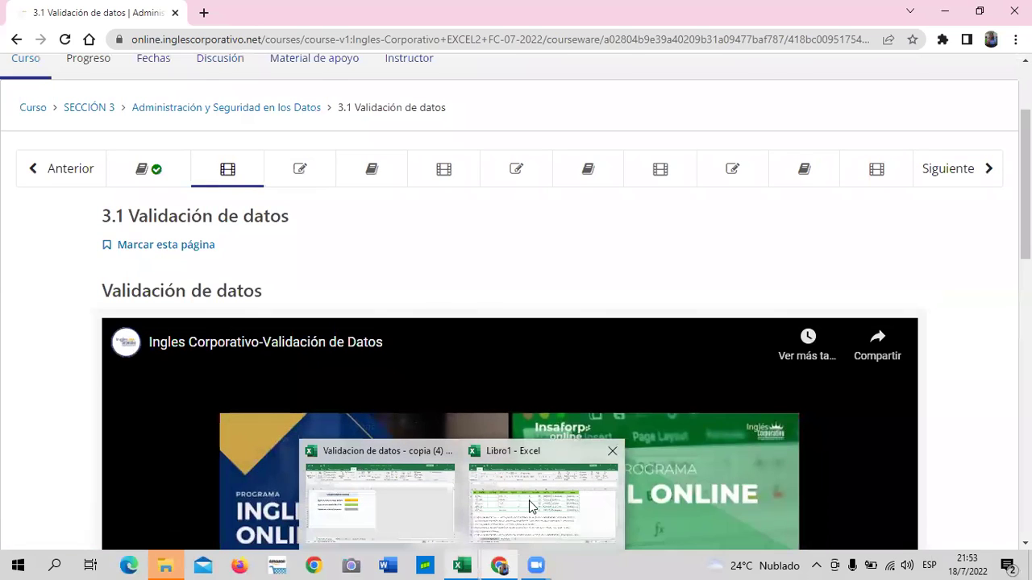
mouse_move(461, 565)
left_click(571, 465)
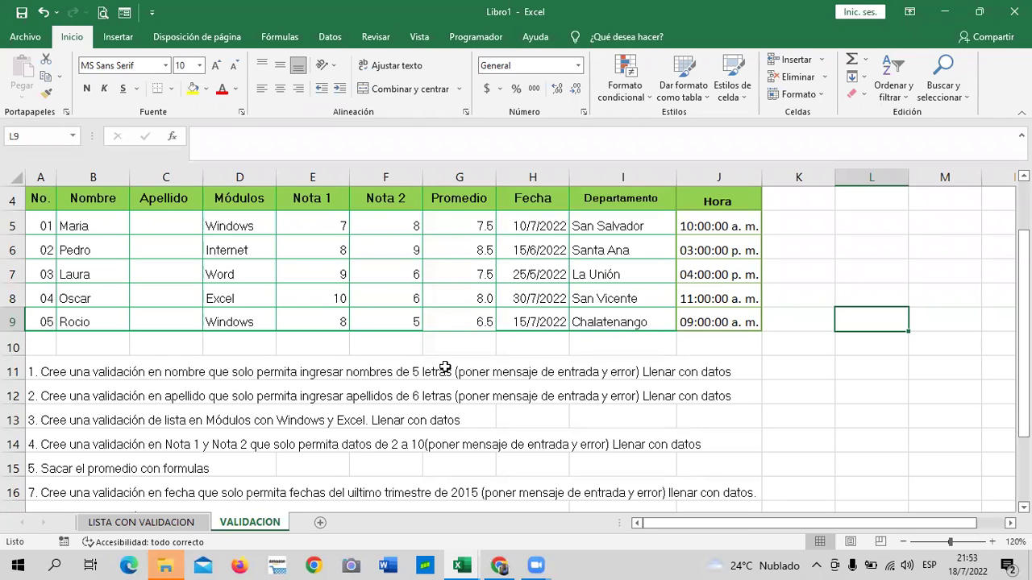
left_click(331, 37)
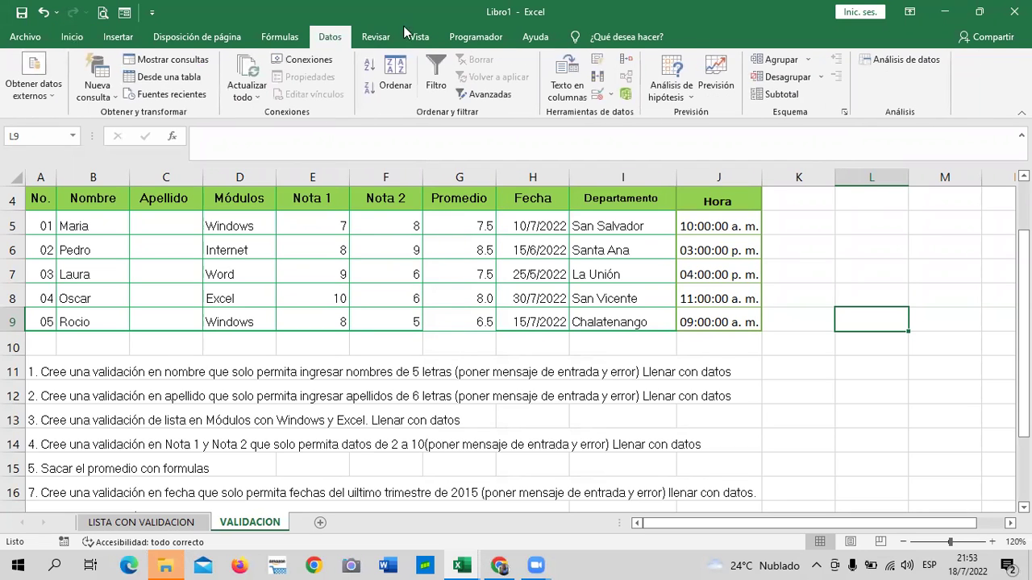
left_click(612, 95)
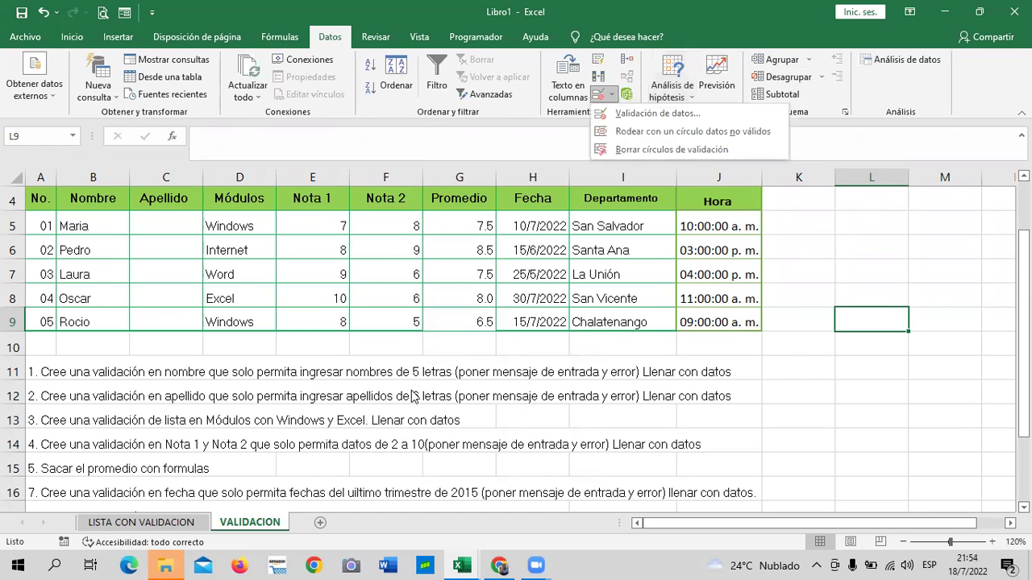
left_click(571, 437)
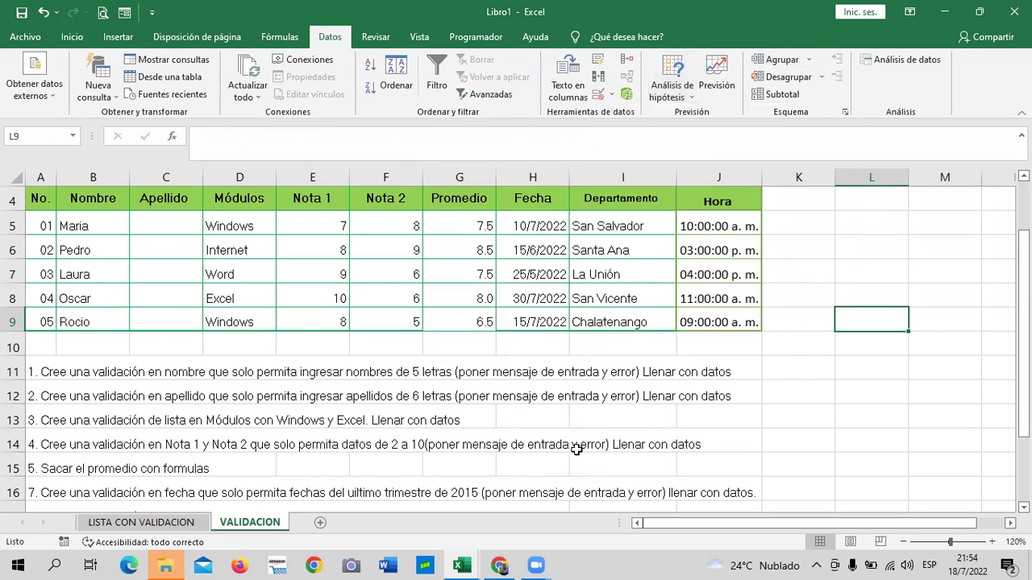
scroll(572, 439, "up", 1)
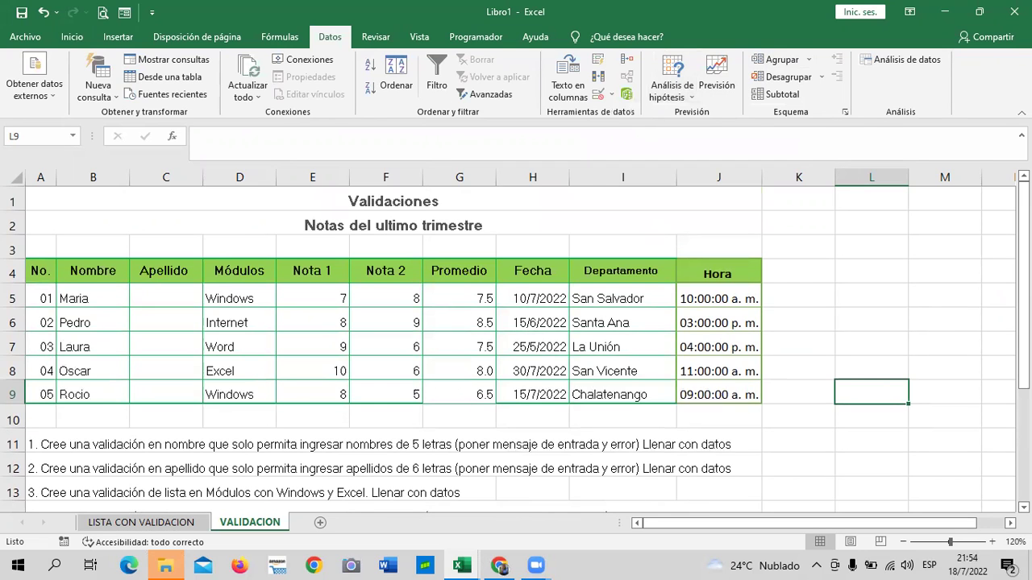
scroll(982, 254, "down", 1)
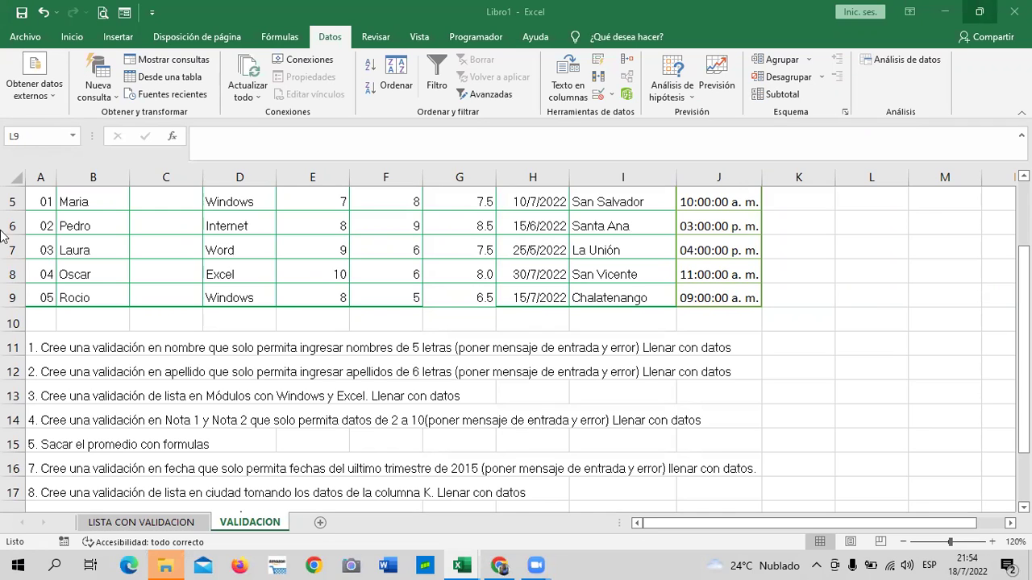
mouse_move(500, 565)
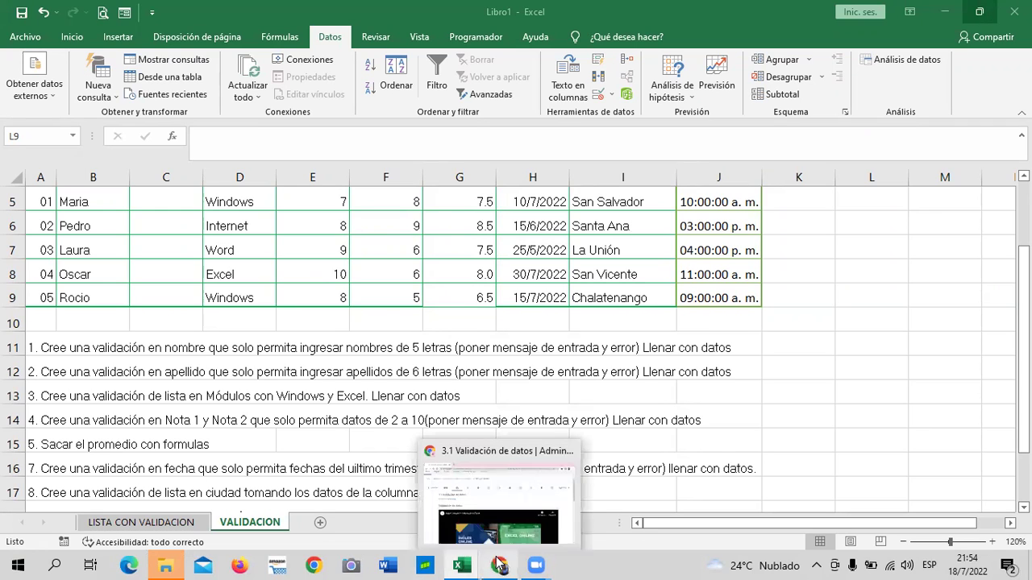
Step: Bring the course page forward in Chrome and open the 3.2 Laboratorio 1 unit
left_click(545, 488)
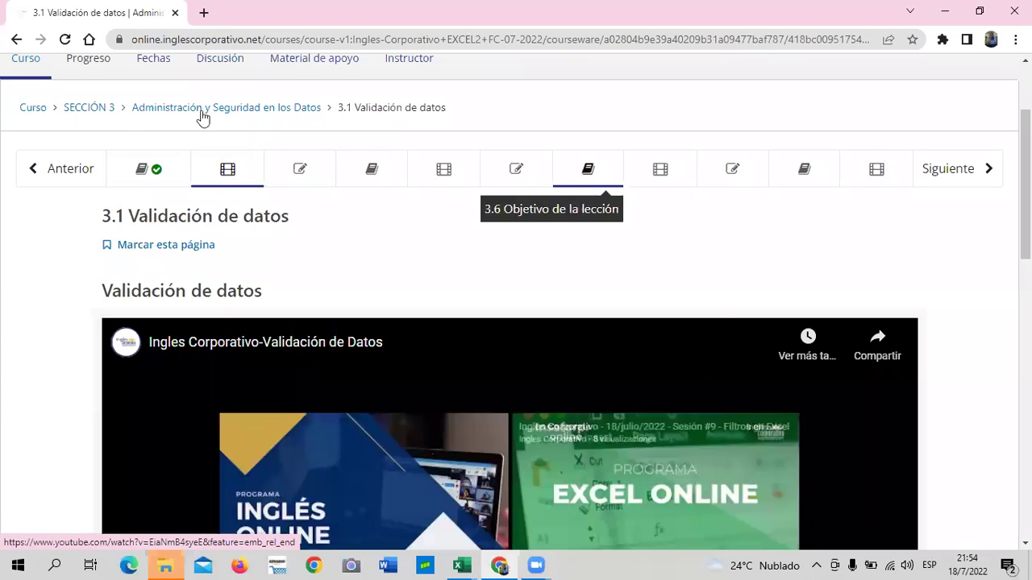
left_click(310, 171)
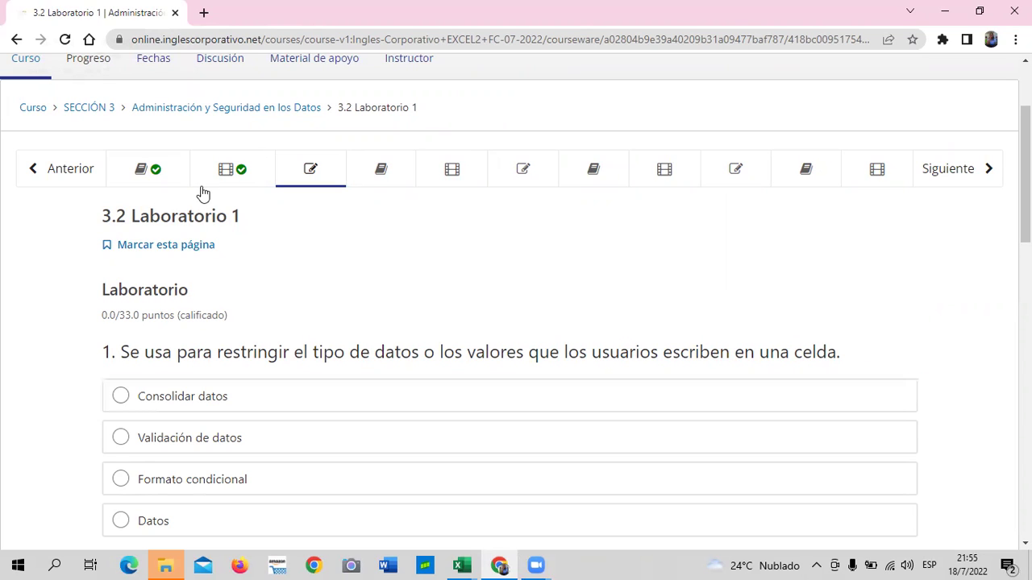
scroll(156, 230, "down", 3)
scroll(224, 346, "down", 5)
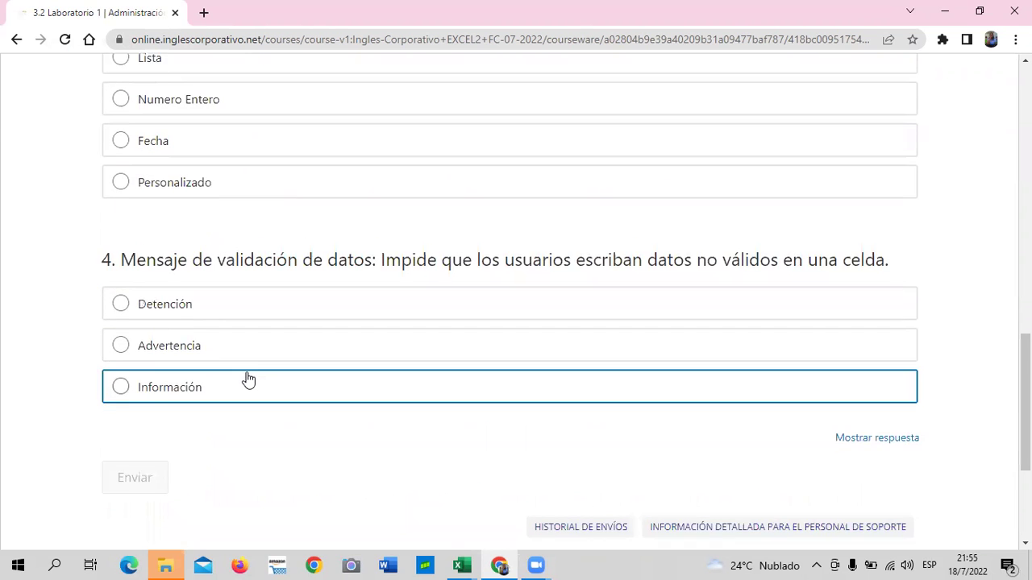
scroll(246, 380, "down", 3)
scroll(234, 374, "up", 2)
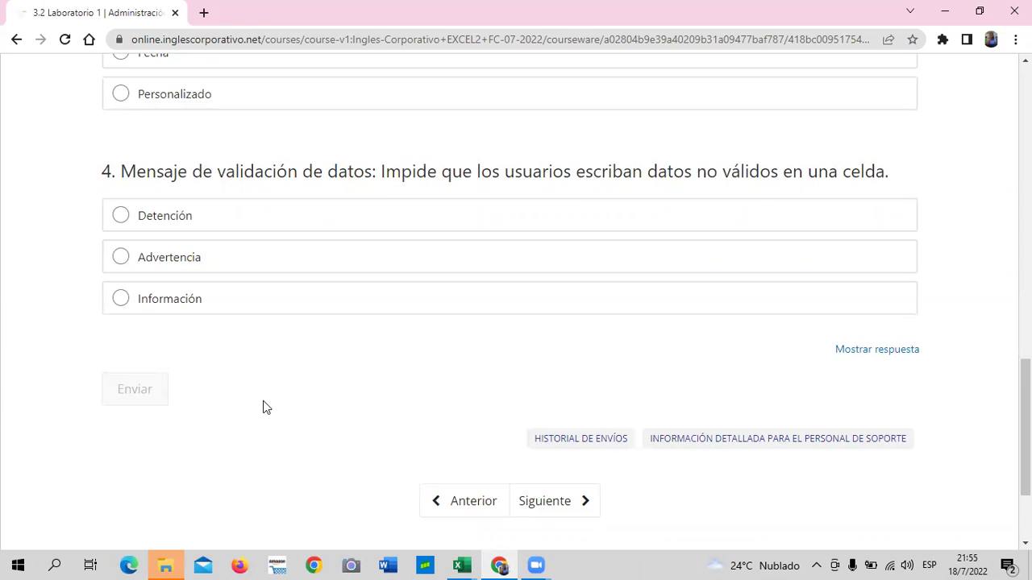
scroll(266, 404, "up", 4)
scroll(270, 402, "up", 3)
scroll(269, 401, "up", 3)
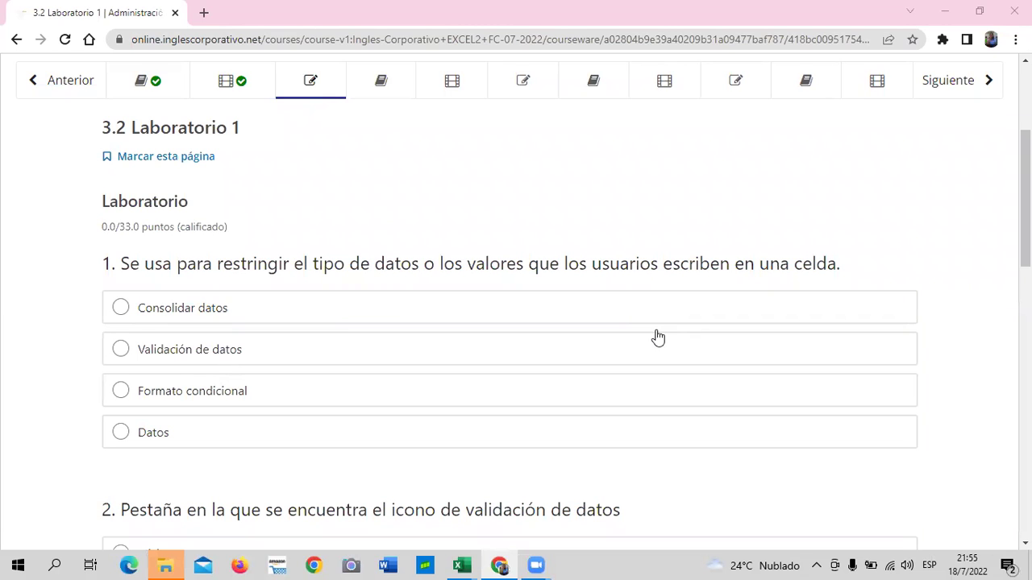
scroll(495, 284, "up", 3)
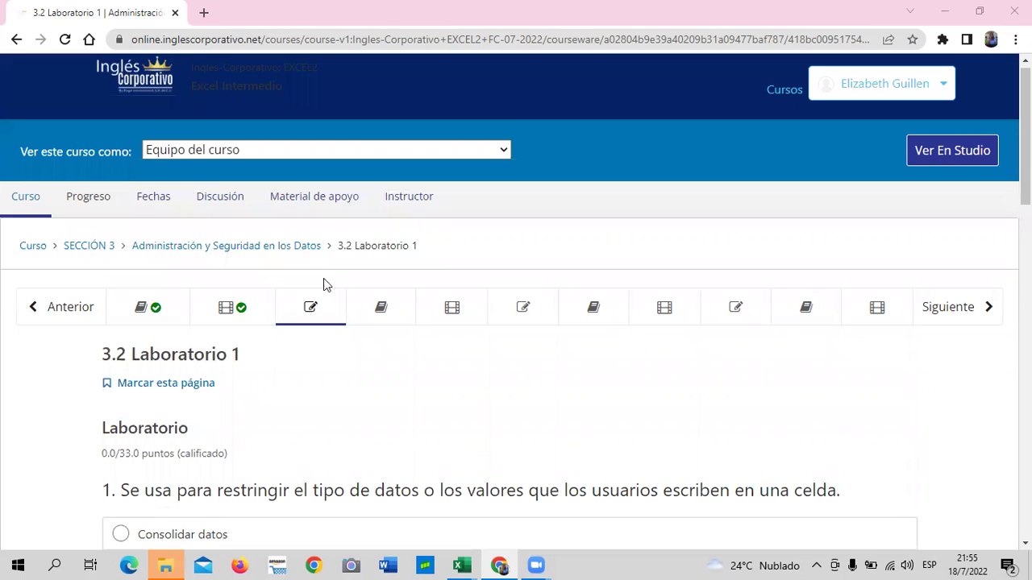
scroll(357, 372, "down", 1)
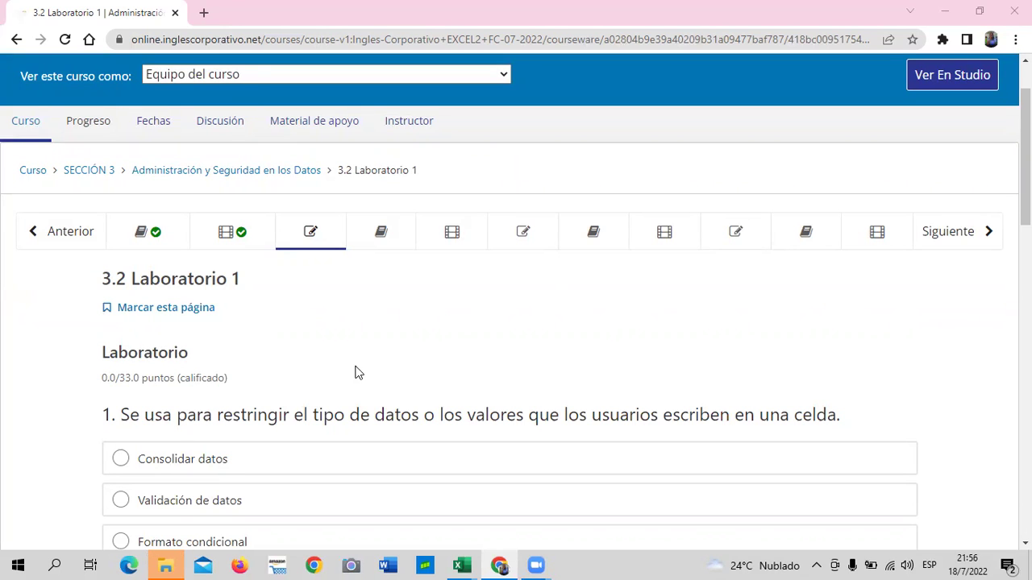
scroll(357, 372, "down", 1)
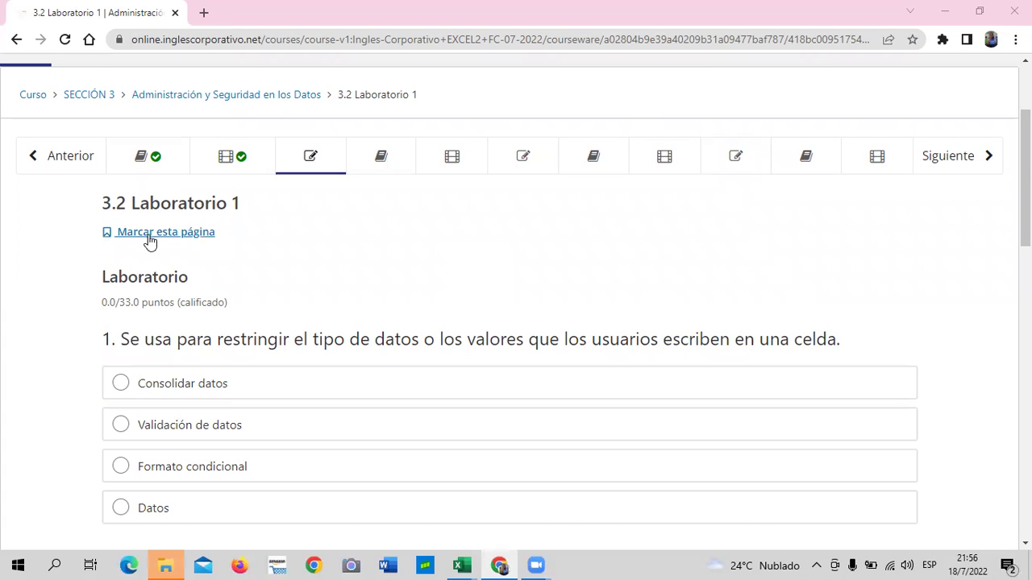
scroll(368, 302, "down", 2)
scroll(370, 300, "down", 5)
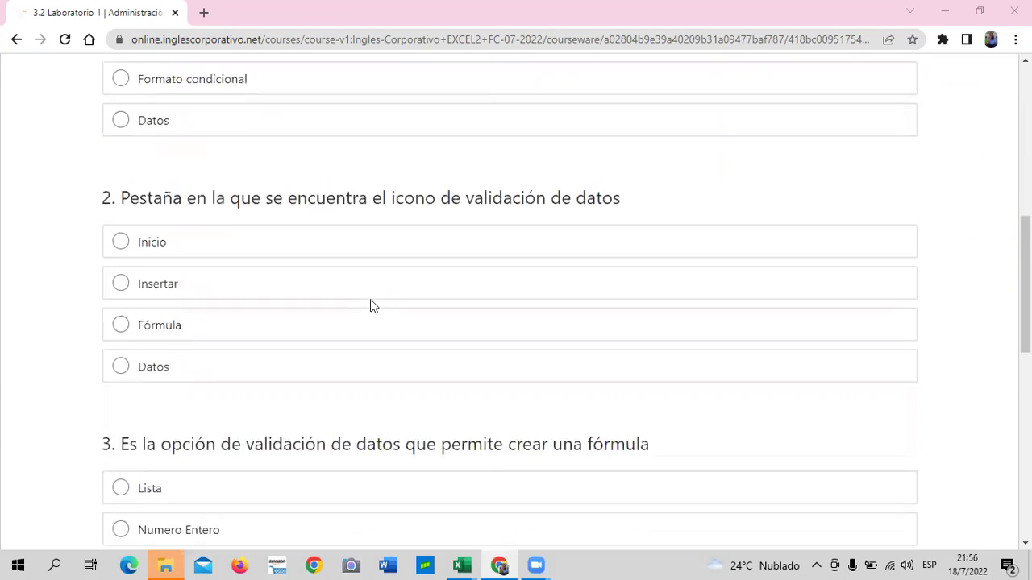
scroll(376, 311, "up", 5)
scroll(355, 307, "up", 3)
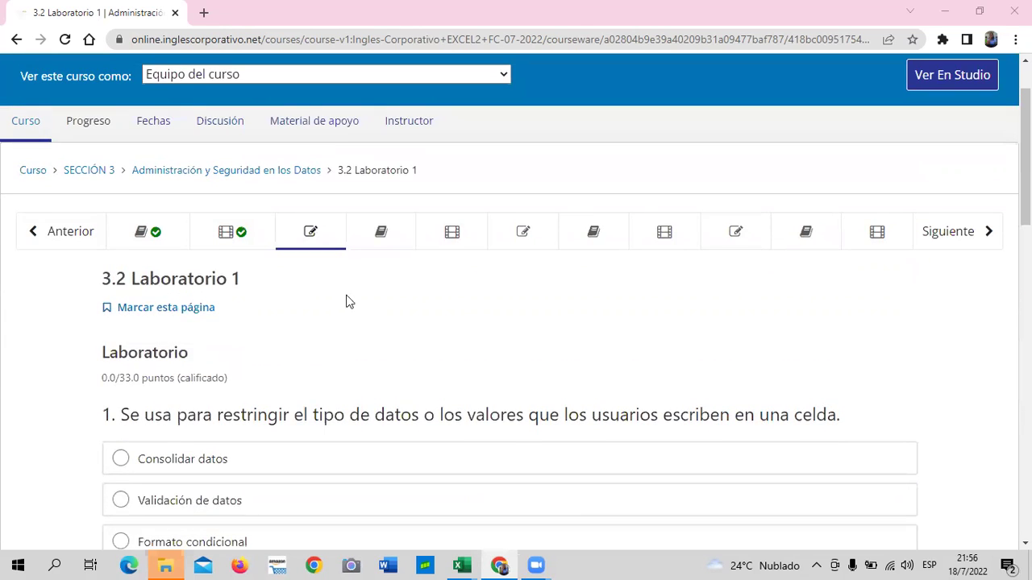
scroll(40, 244, "down", 1)
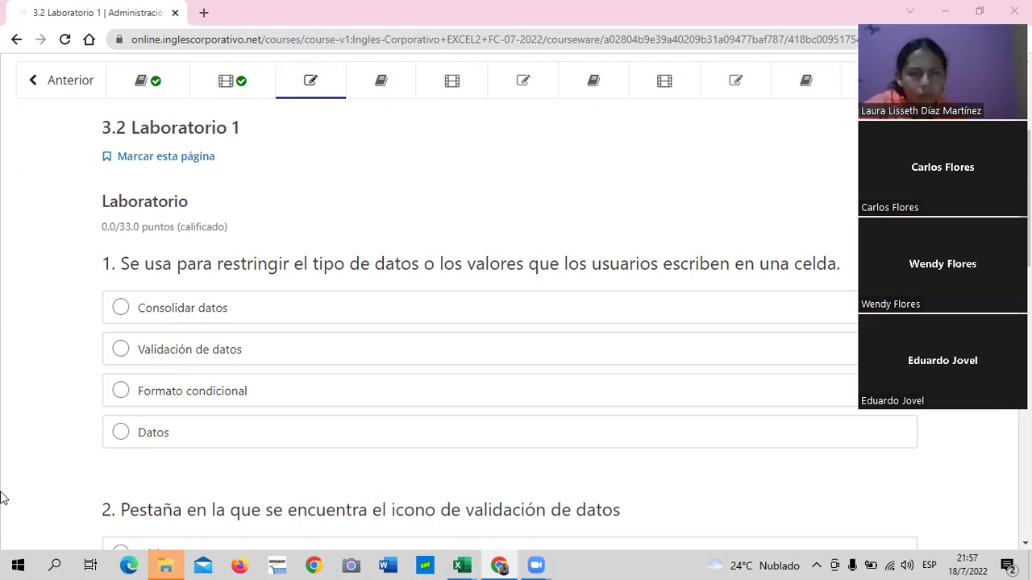
Step: Answer question 1 Validación de datos, question 2 Datos and question 3 Personalizado
left_click(119, 350)
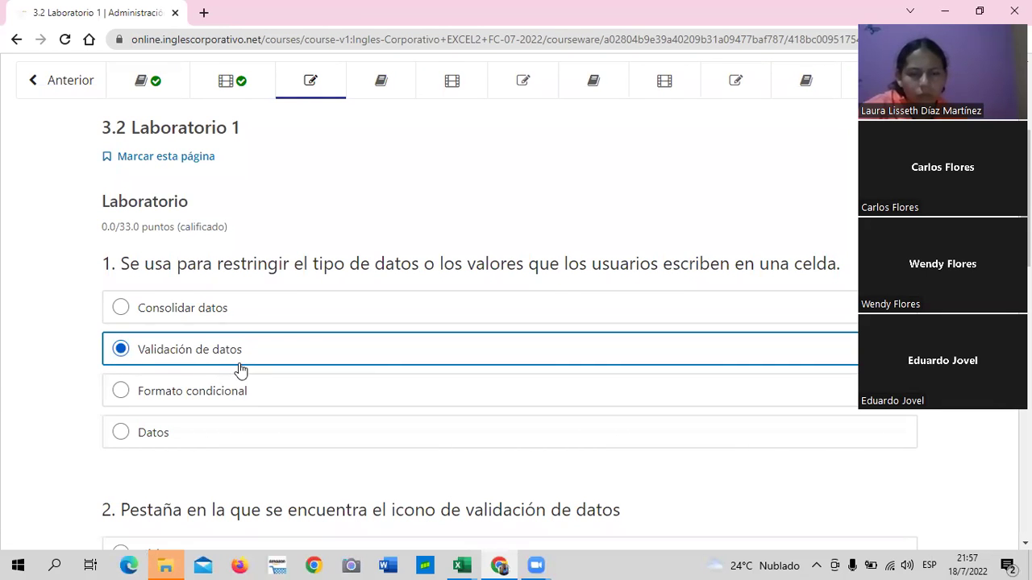
scroll(238, 370, "down", 2)
scroll(229, 360, "down", 1)
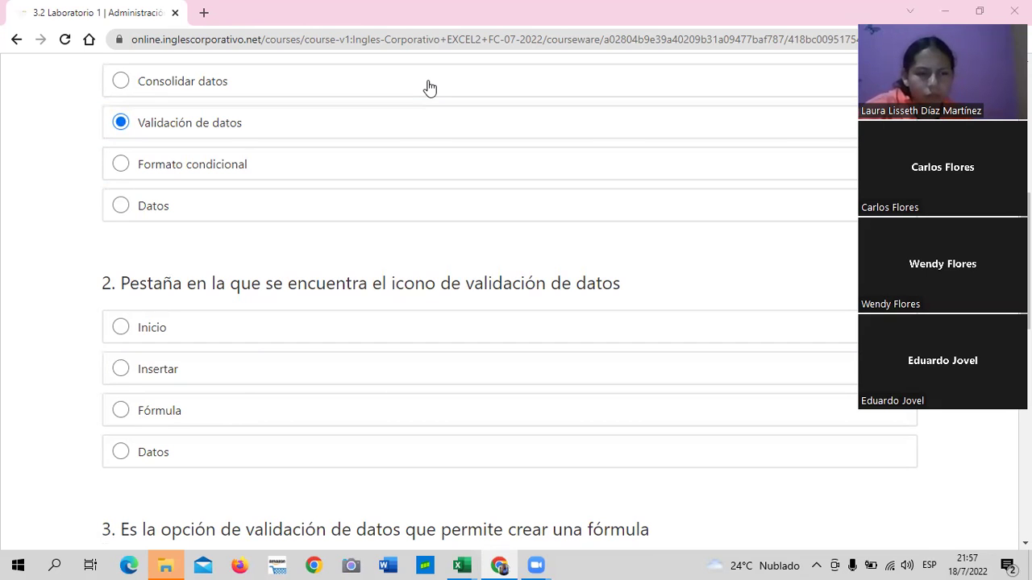
left_click(111, 455)
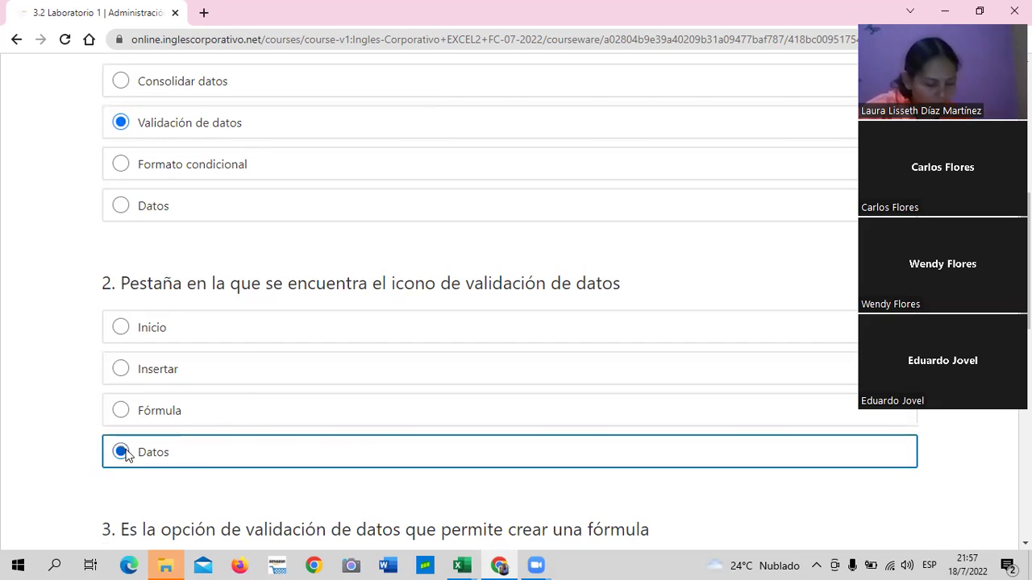
scroll(346, 435, "down", 3)
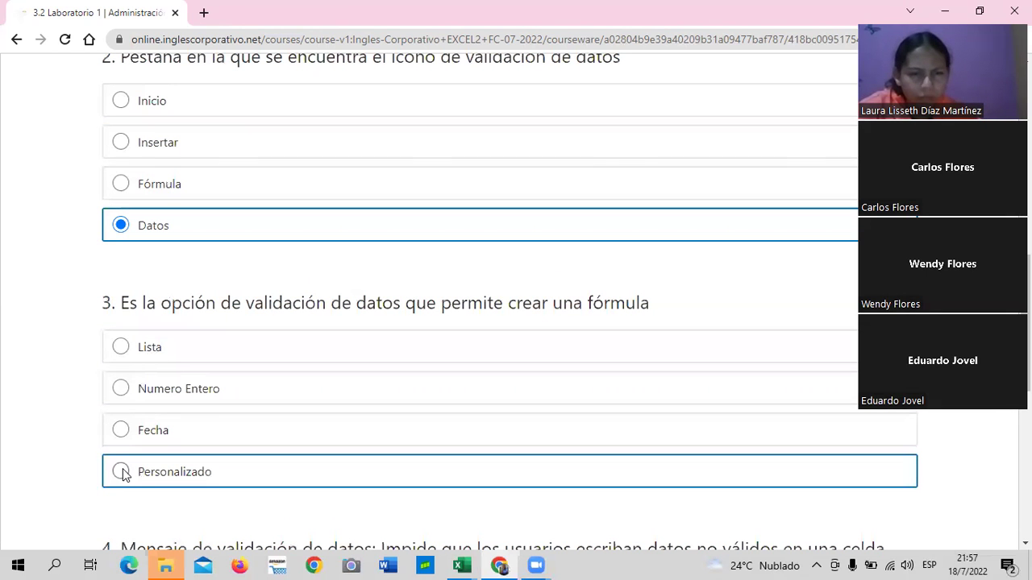
left_click_drag(123, 474, 150, 473)
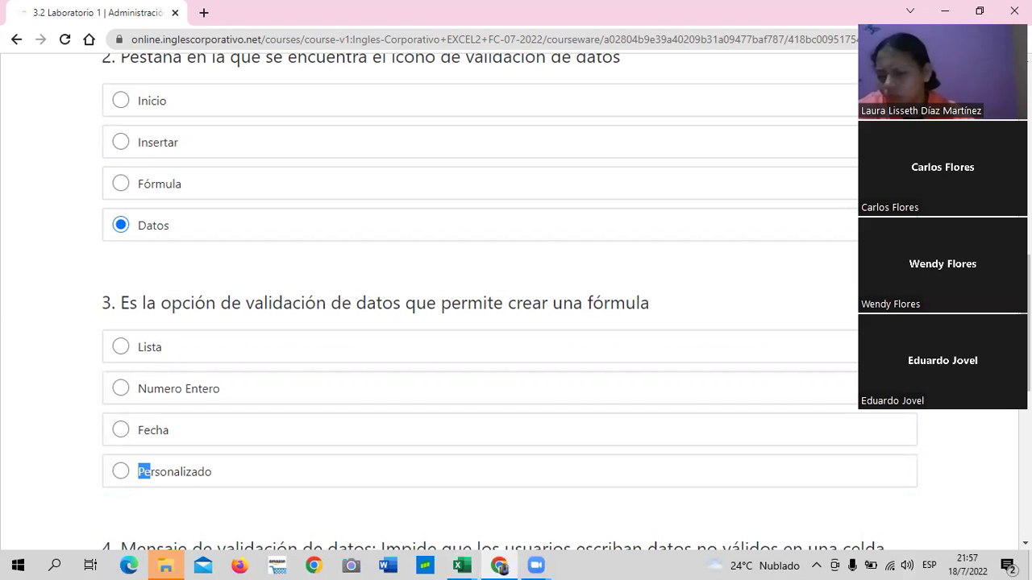
left_click(125, 470)
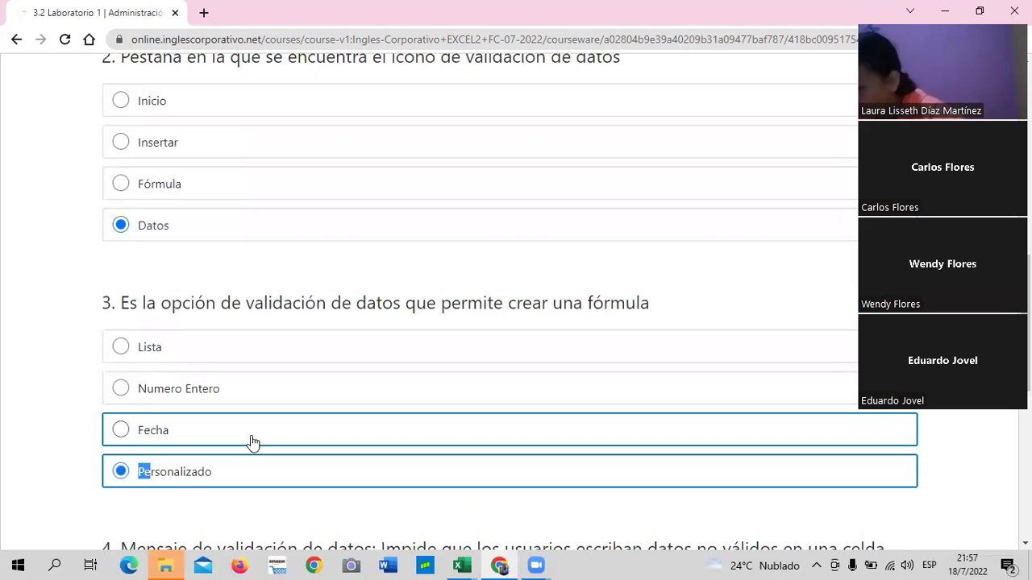
left_click(12, 461)
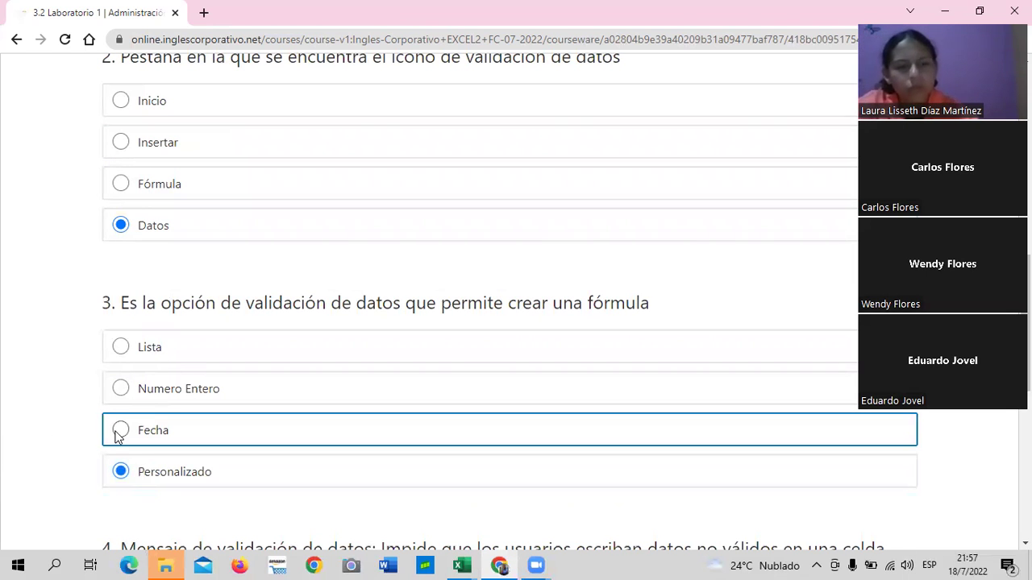
scroll(193, 433, "down", 3)
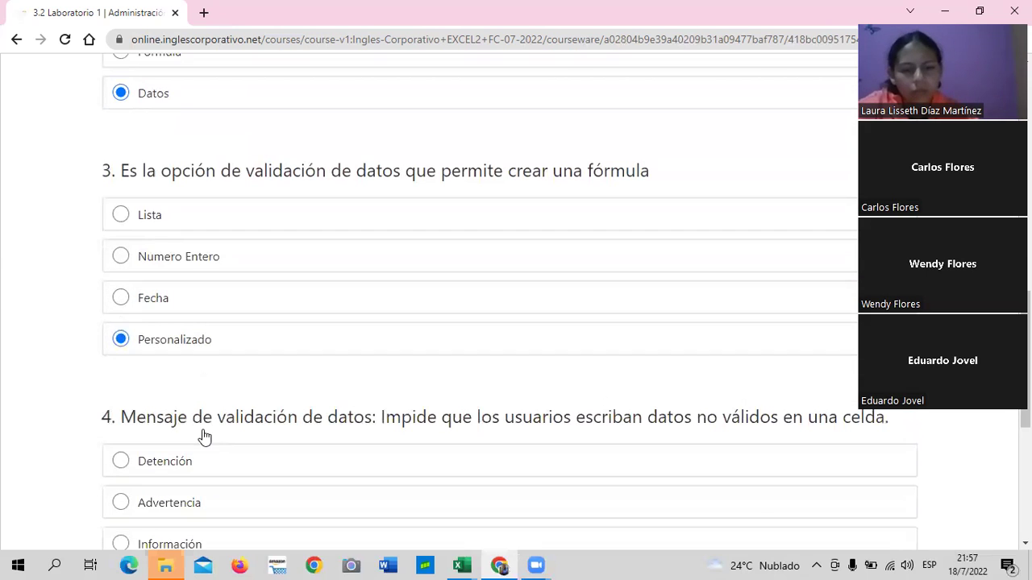
scroll(280, 509, "down", 2)
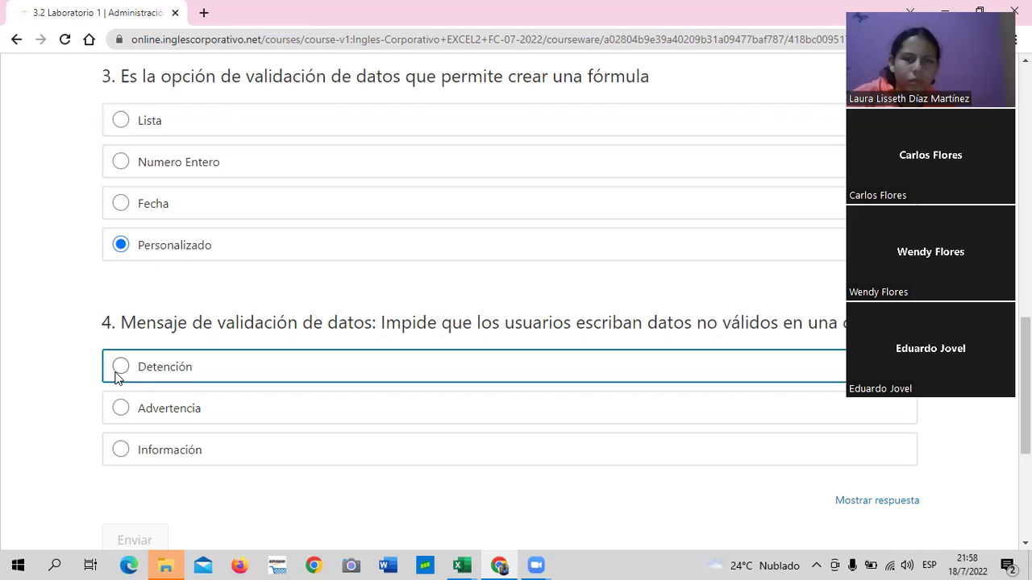
Step: Answer question 4 Detención and reveal the answers, reviewing them back up the page
left_click(120, 369)
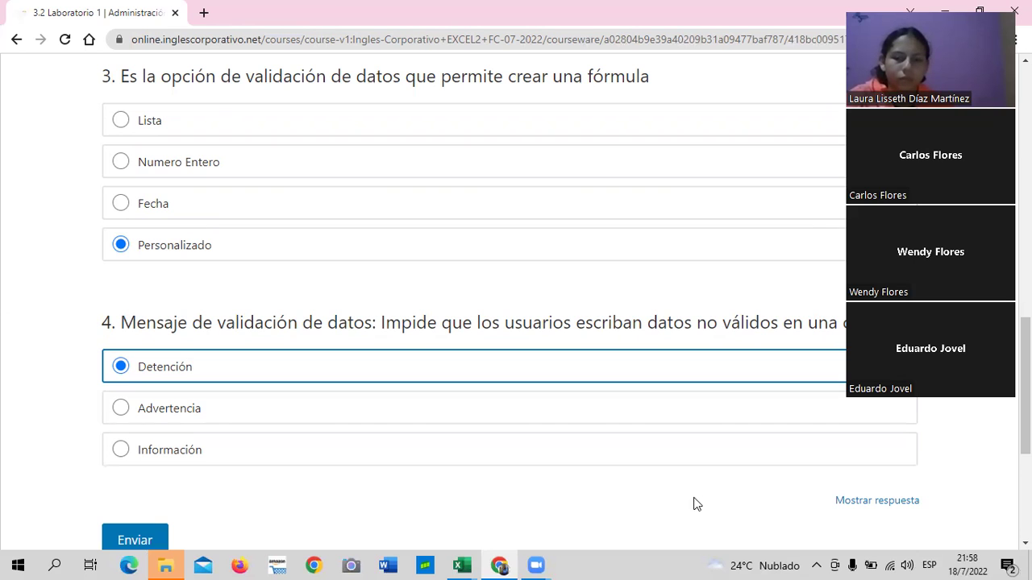
left_click(885, 501)
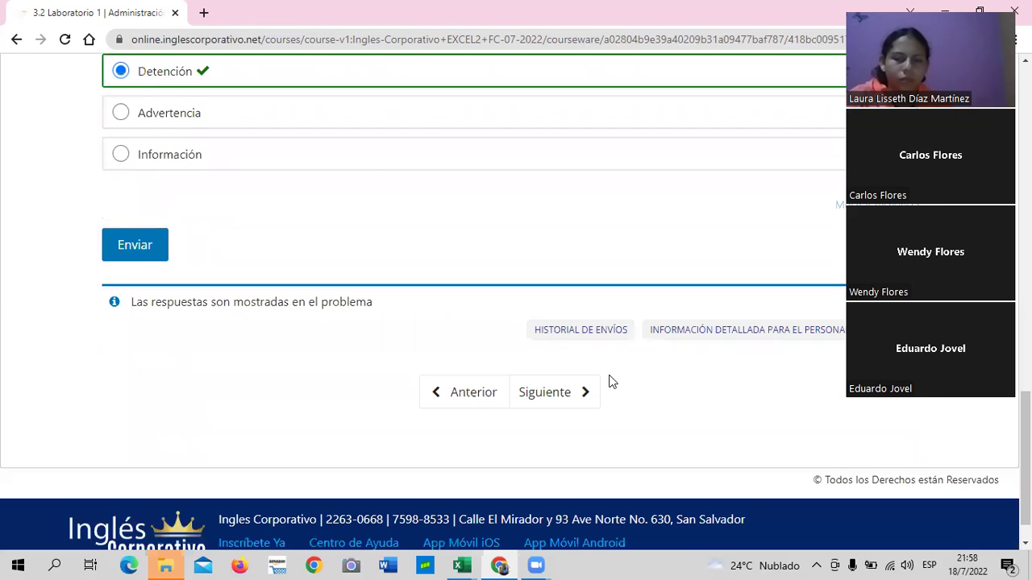
scroll(528, 384, "up", 1)
scroll(526, 379, "up", 2)
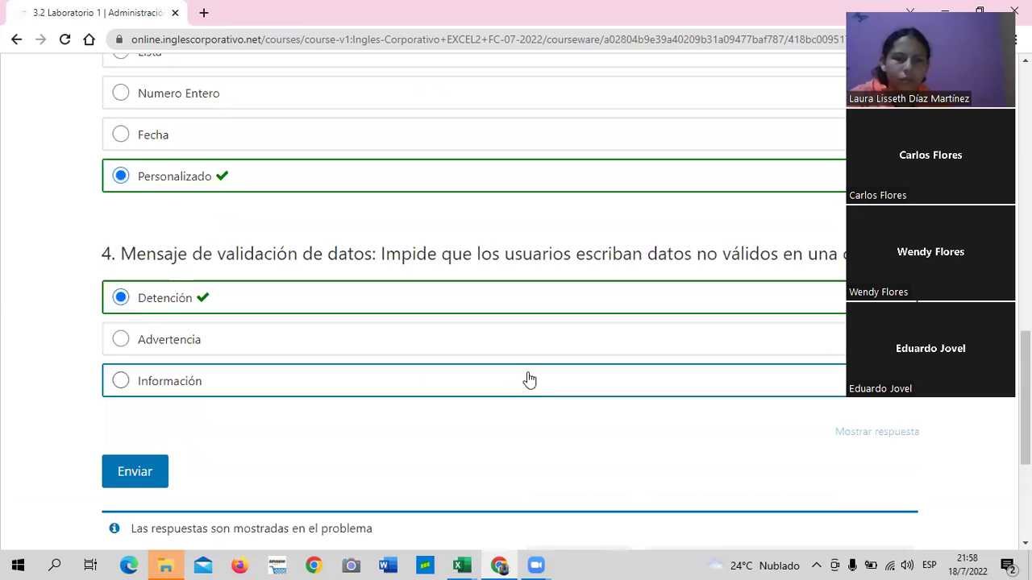
scroll(524, 371, "up", 1)
scroll(523, 360, "up", 2)
scroll(523, 353, "up", 3)
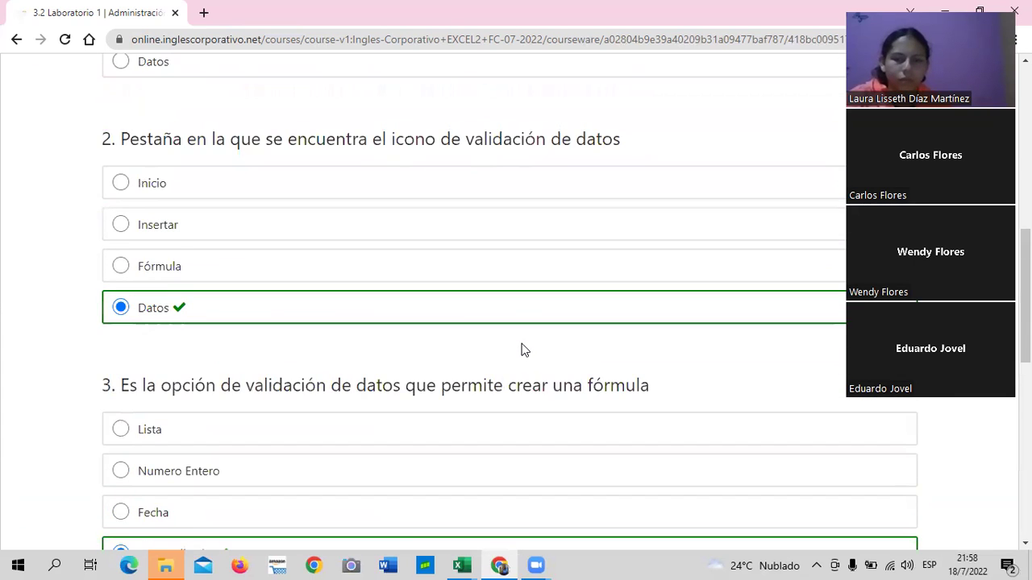
scroll(521, 349, "up", 3)
scroll(522, 348, "up", 1)
scroll(521, 348, "up", 4)
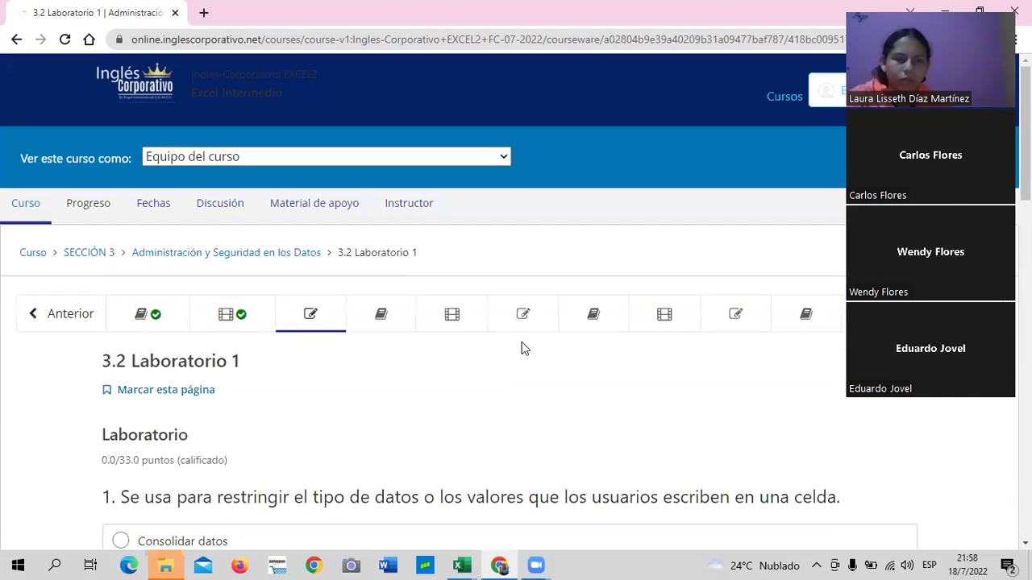